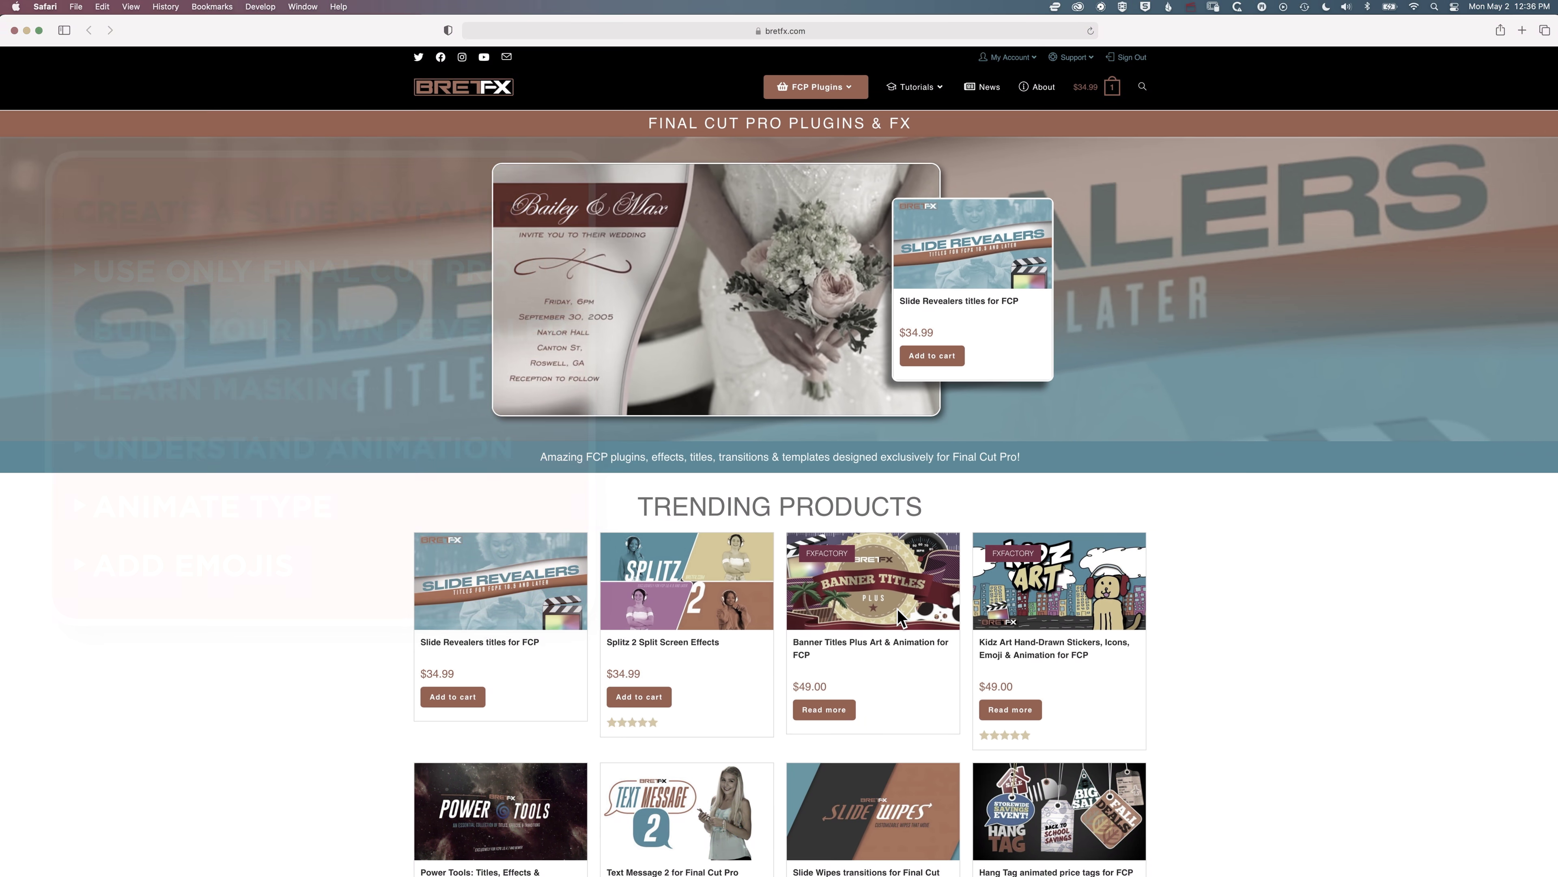
Bring up the macOS app switcher over the BretFX page in Safari
{"action": "key", "text": "super+Tab"}
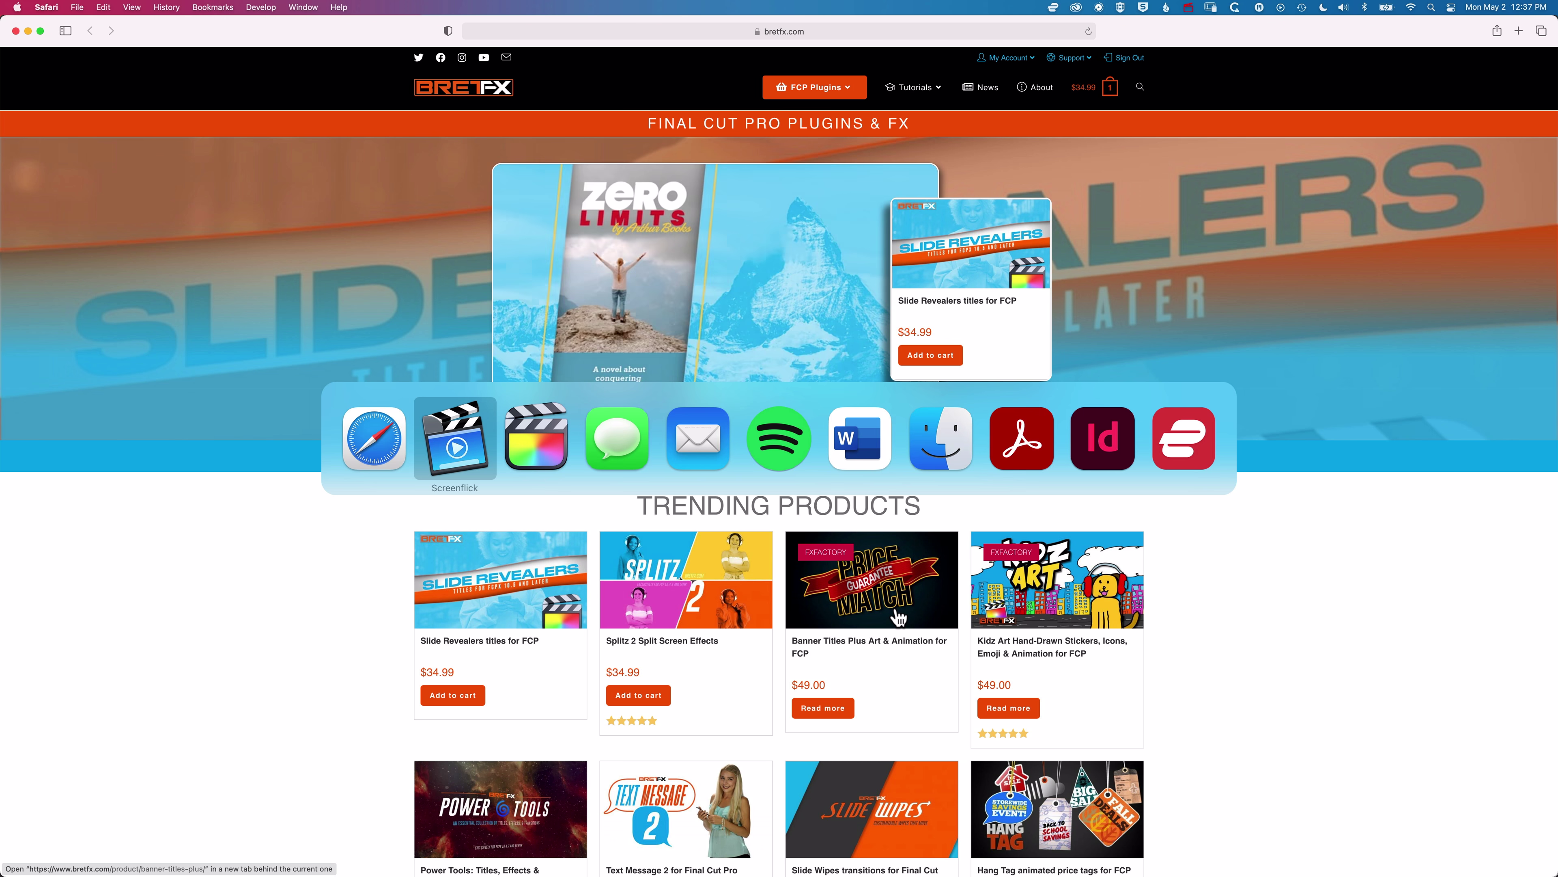
Switch to Final Cut Pro, showing the finished Title Reveal project
{"action": "key", "text": "super+Tab"}
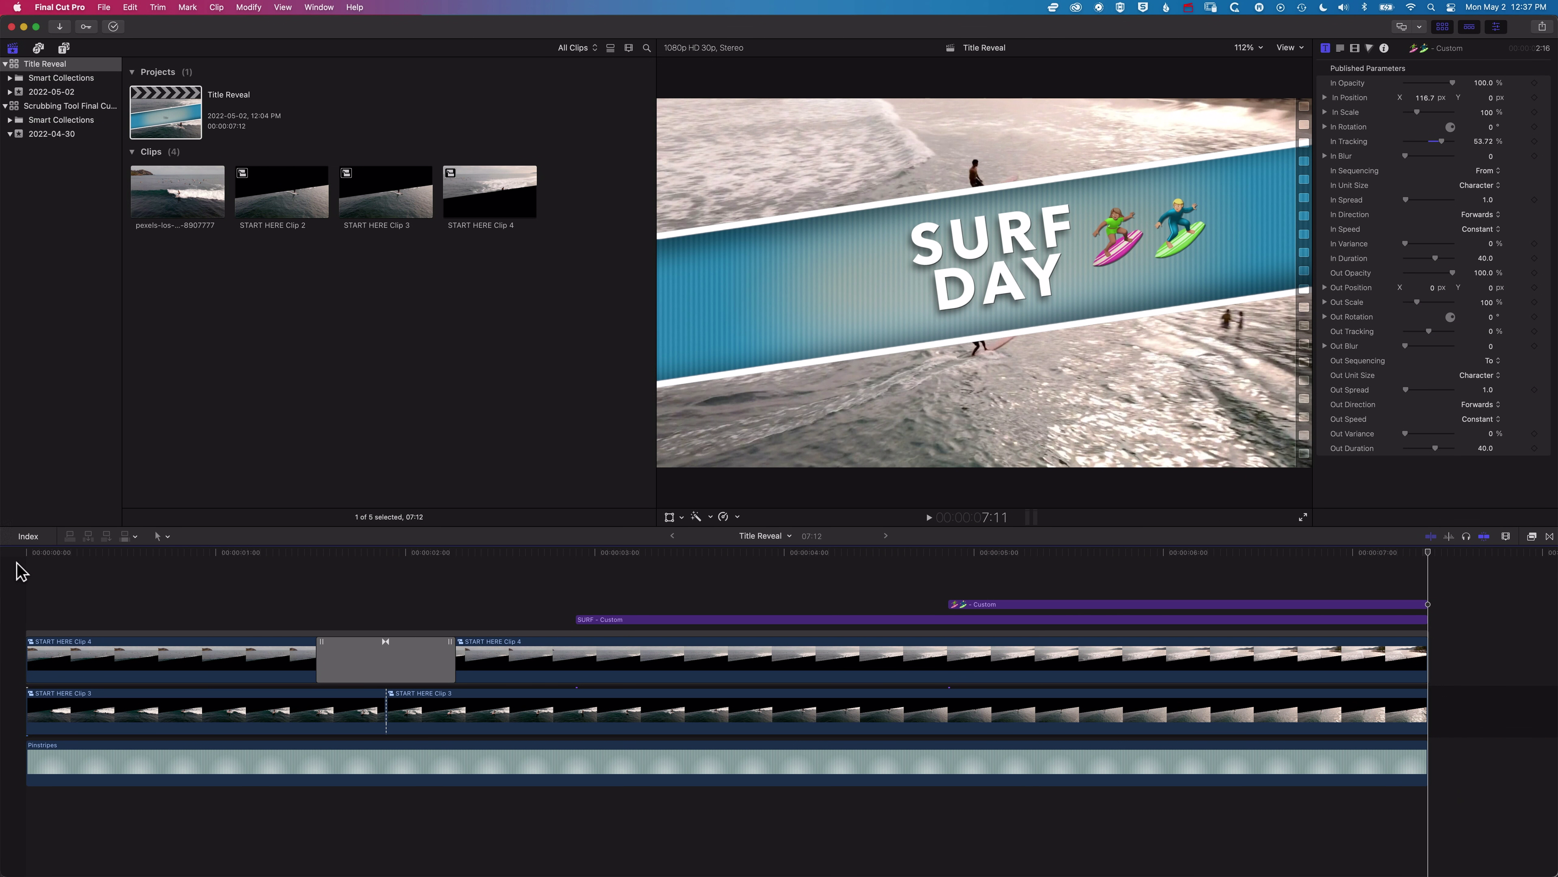
Create a new custom 1080p HD 30p project and name it 'Surf Day Revealer'
{"action": "left_click", "coordinate": [105, 8]}
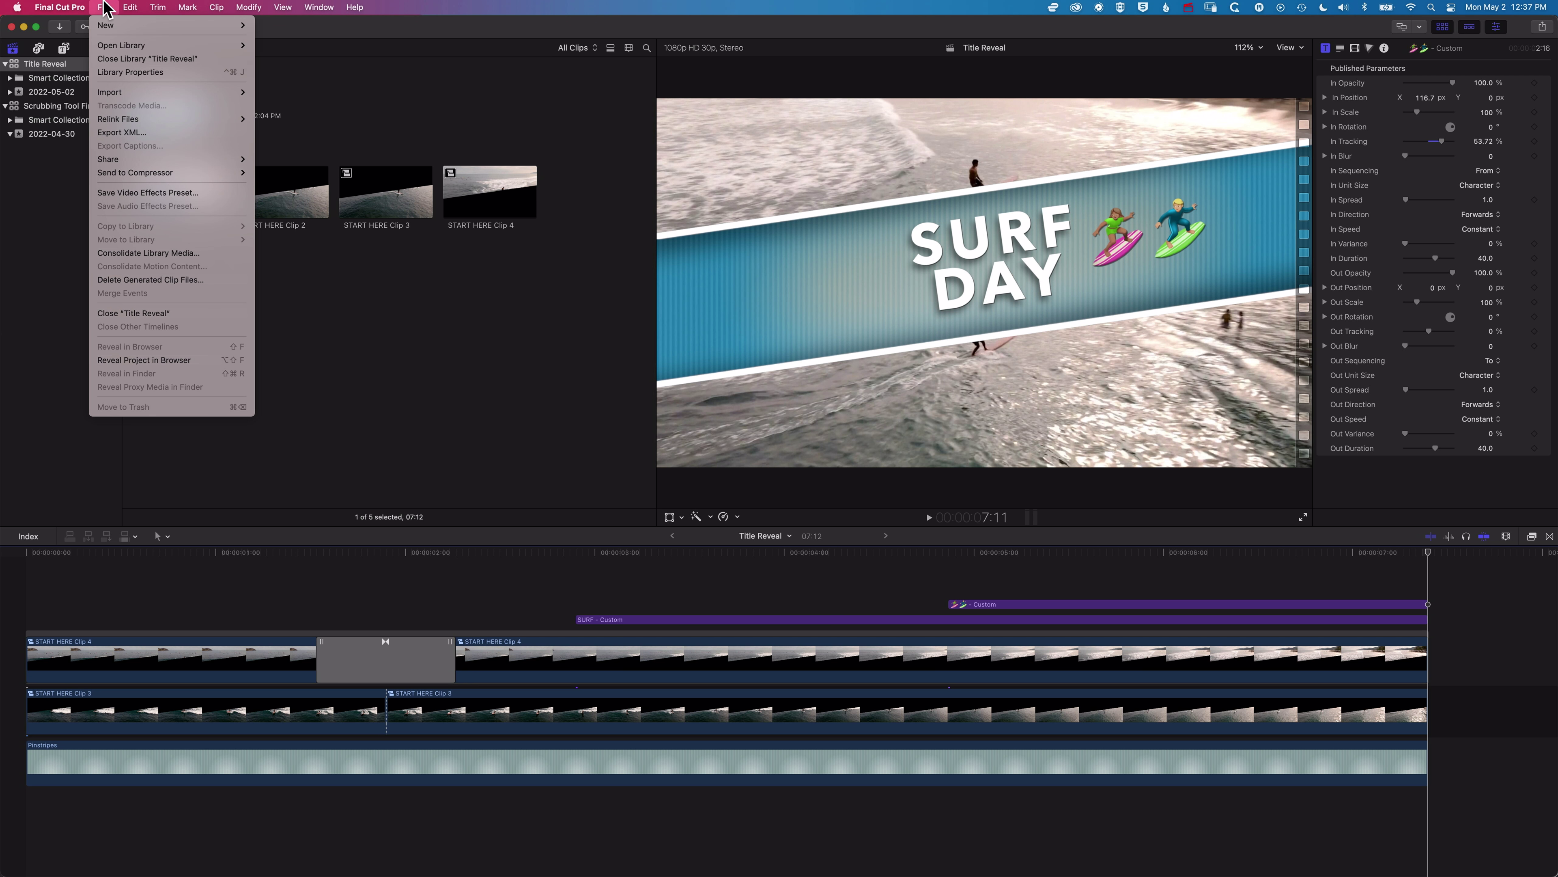
{"action": "mouse_move", "coordinate": [113, 26]}
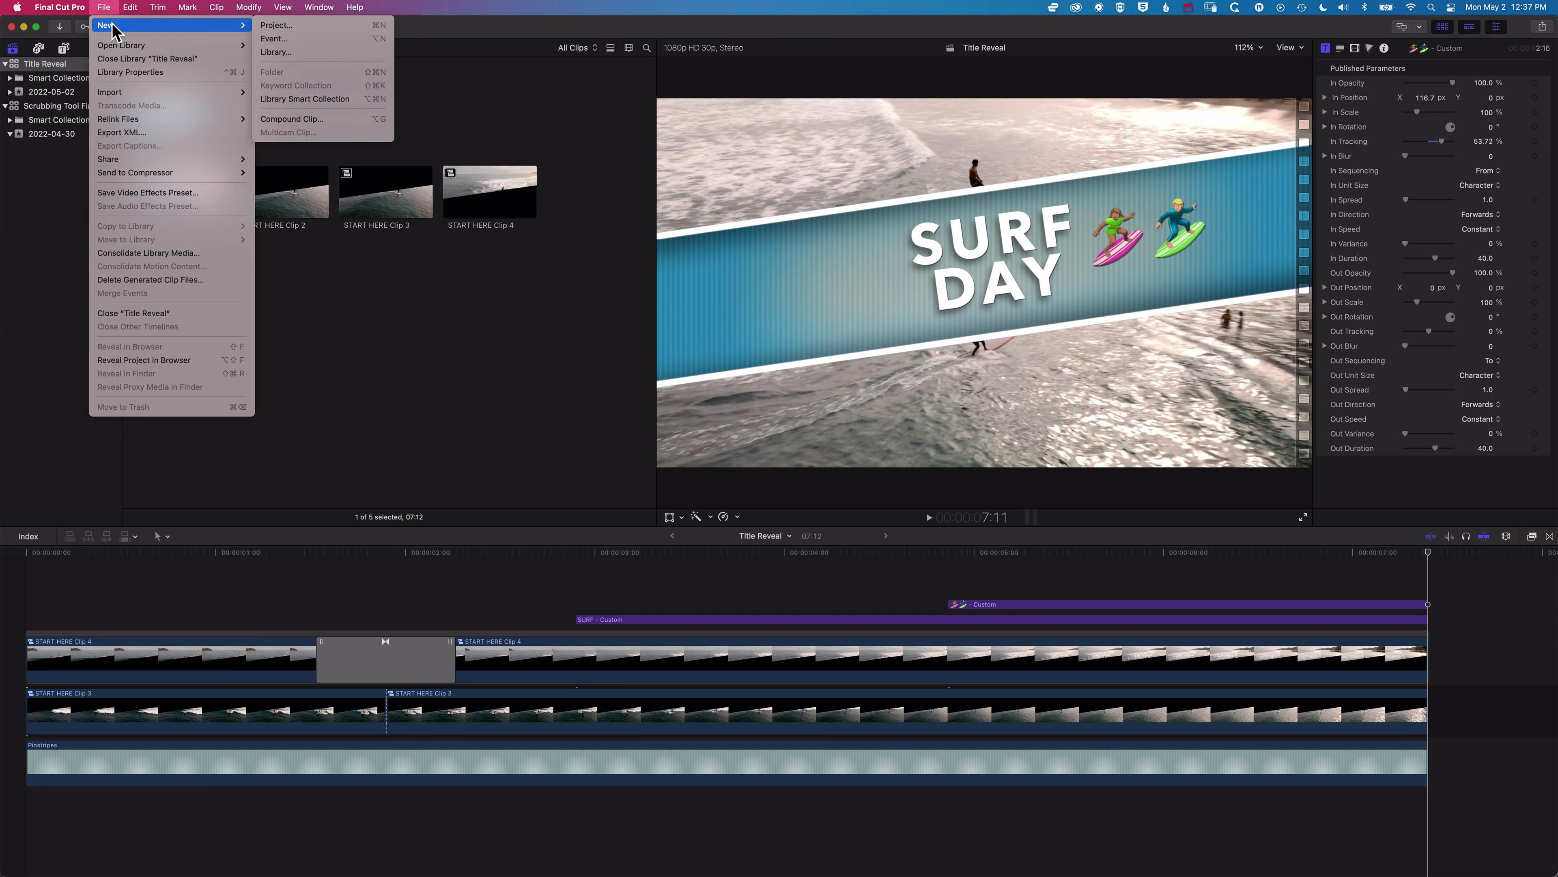
{"action": "left_click", "coordinate": [300, 30]}
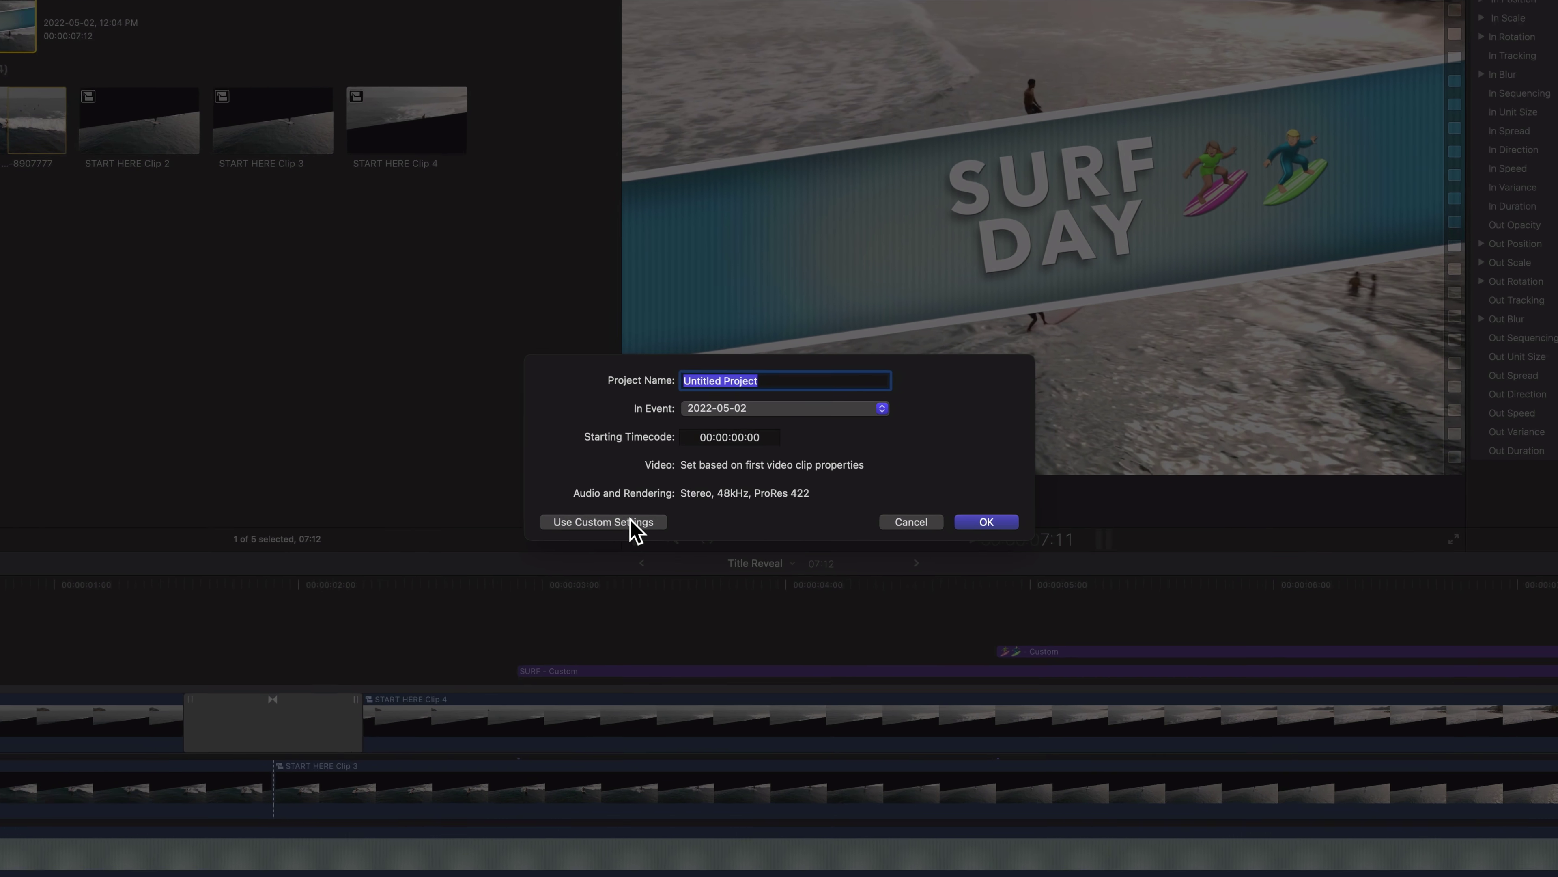
{"action": "left_click", "coordinate": [665, 509]}
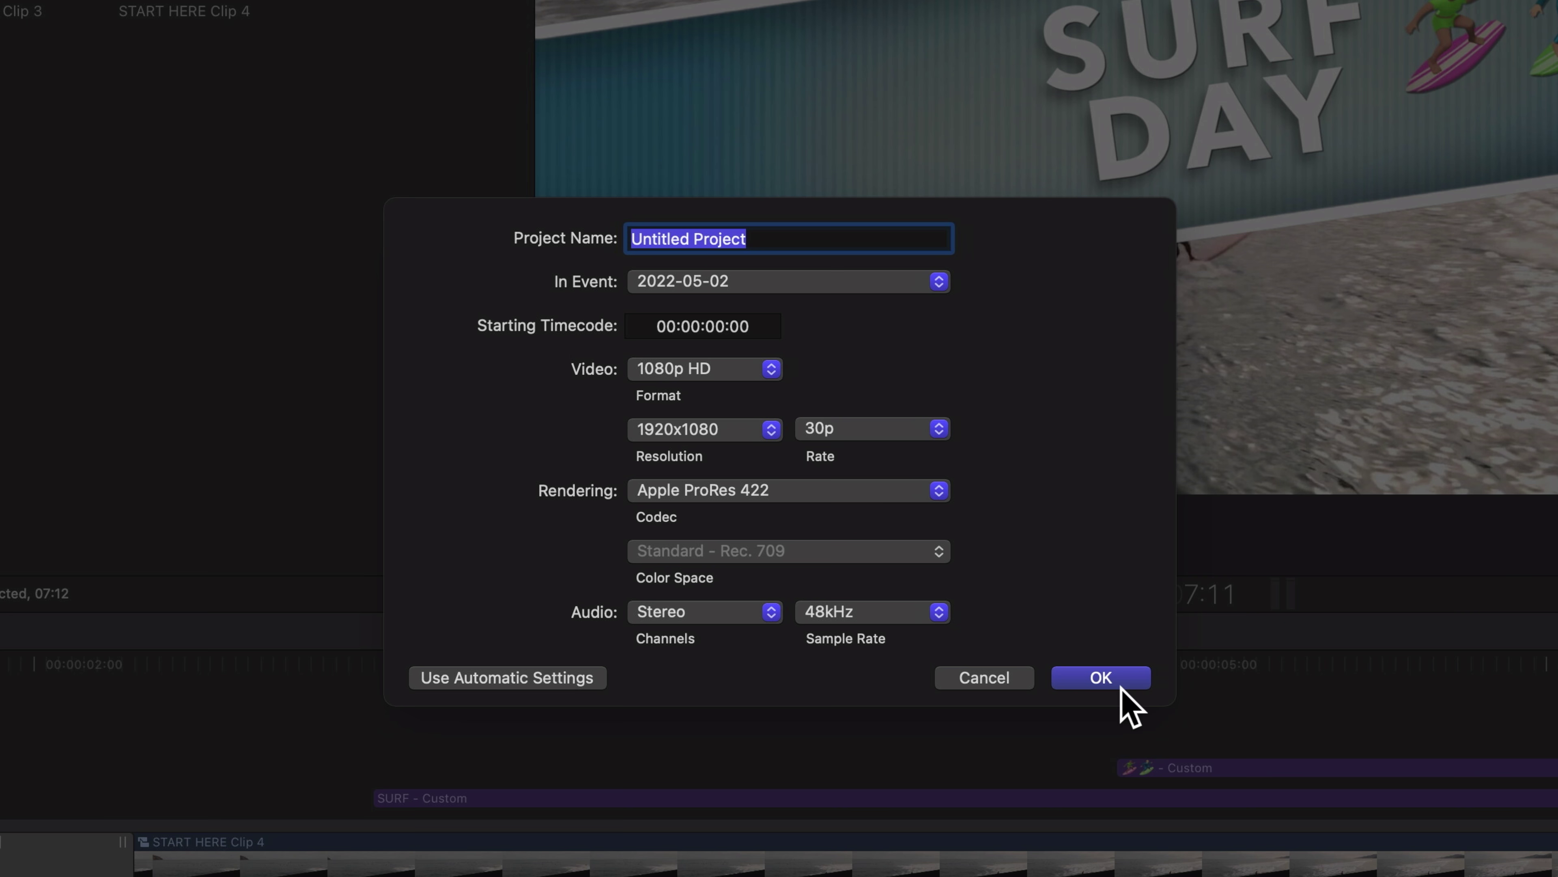
{"action": "left_click", "coordinate": [1104, 678]}
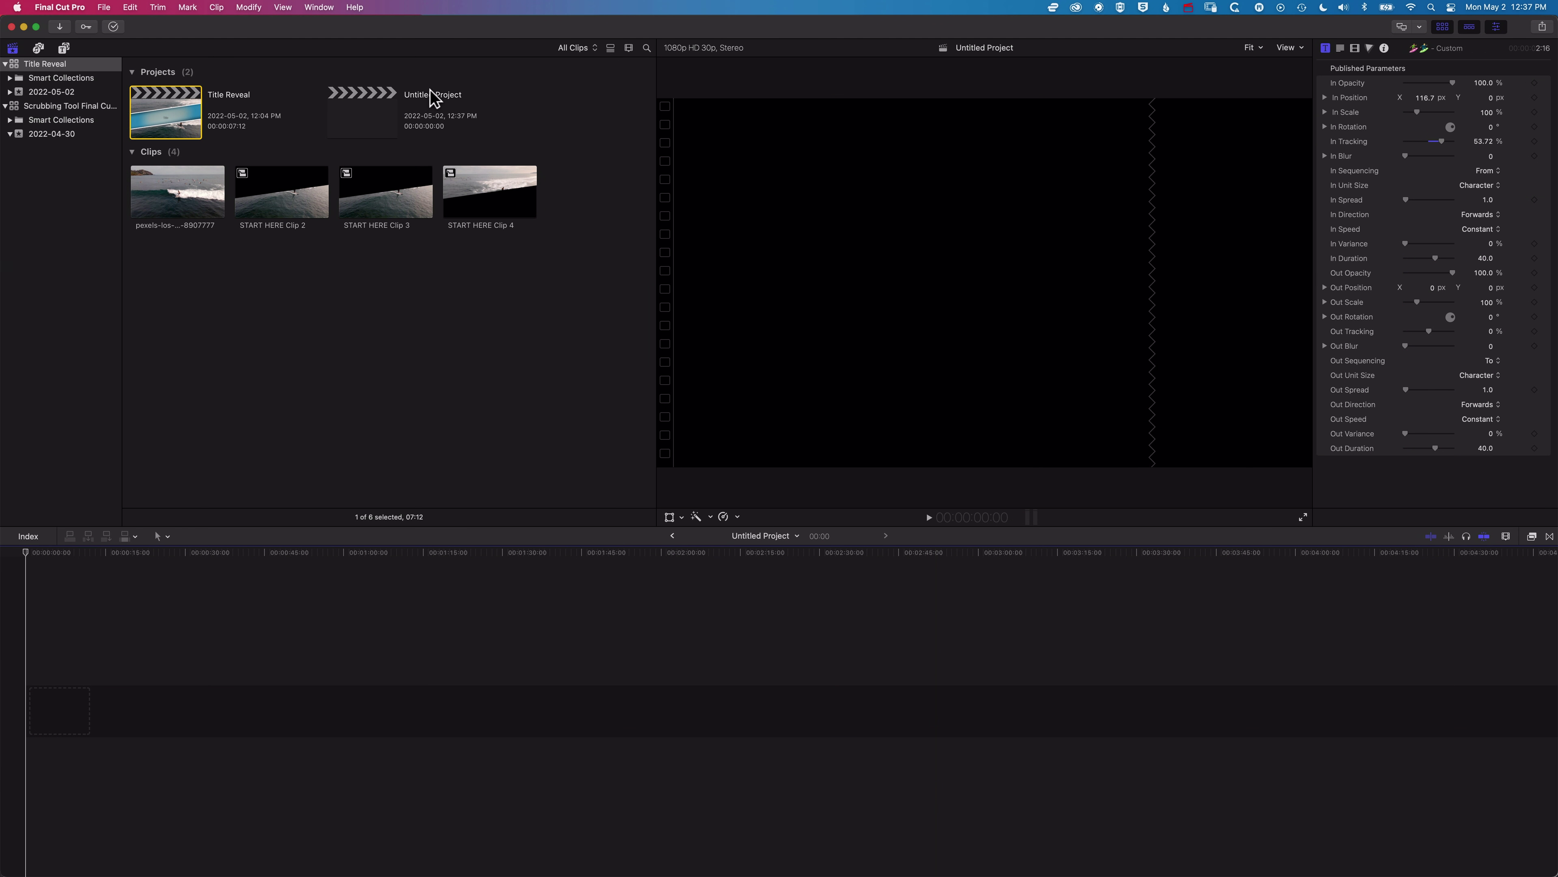
{"action": "left_click", "coordinate": [430, 94]}
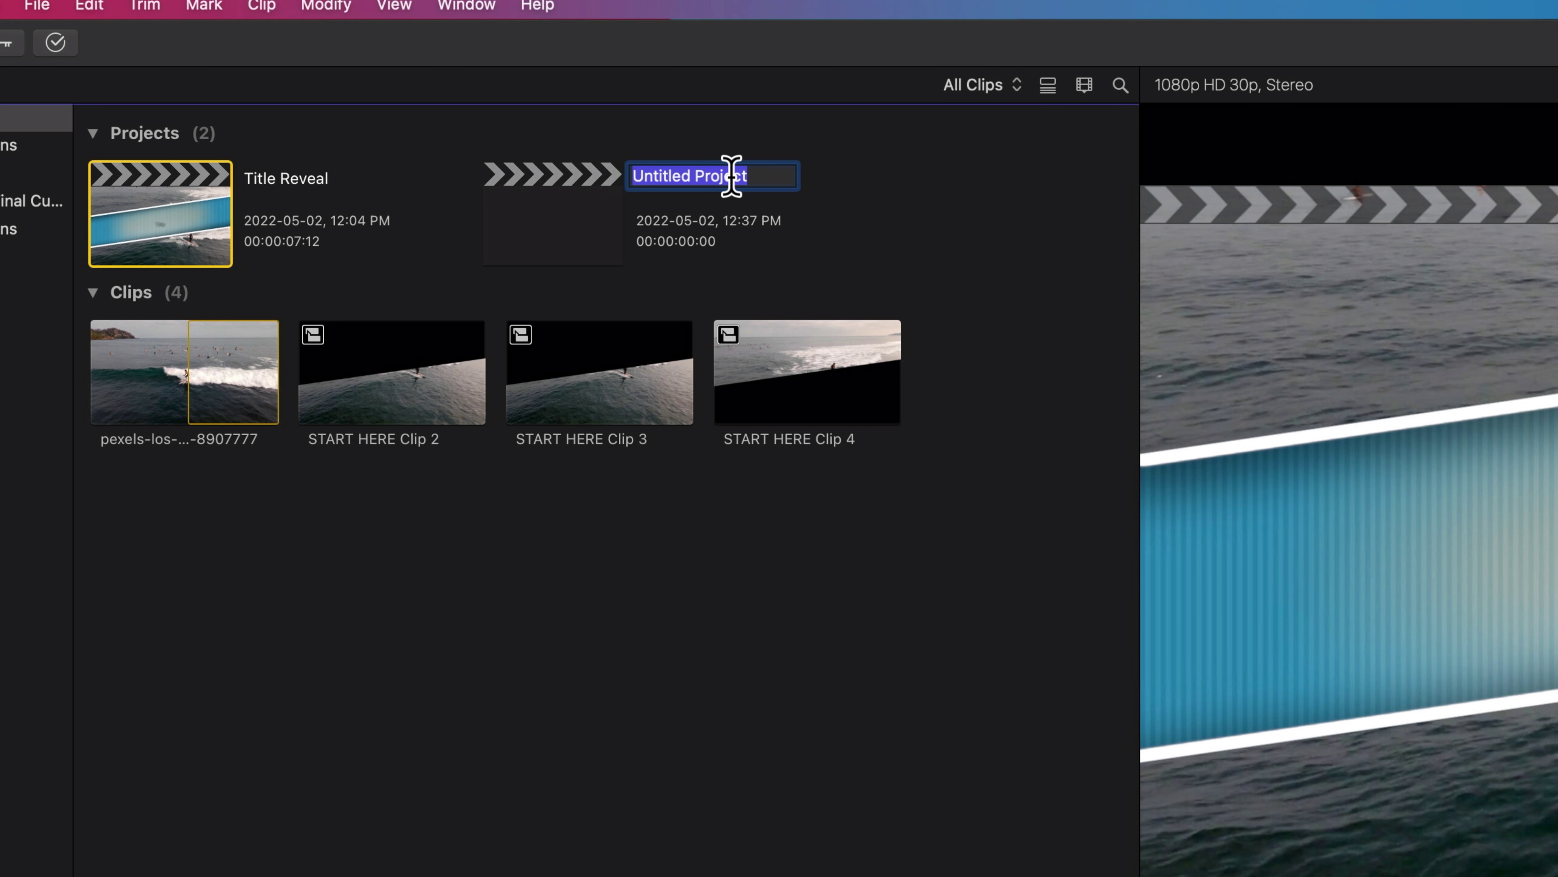
{"action": "type", "text": "Surf"}
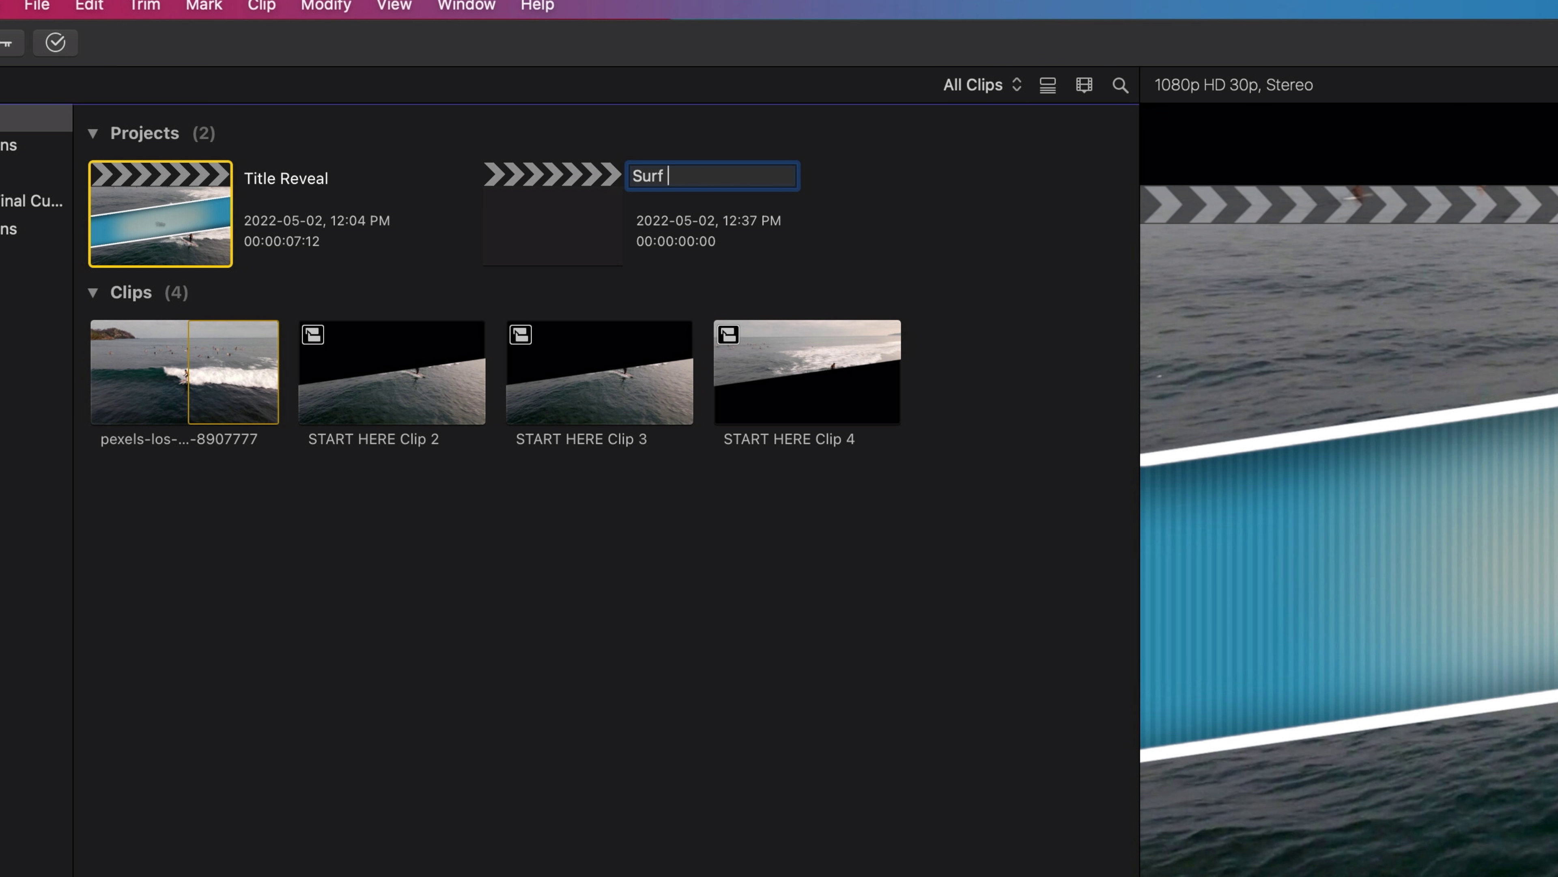
{"action": "type", "text": " Day Revealer"}
{"action": "key", "text": "Return"}
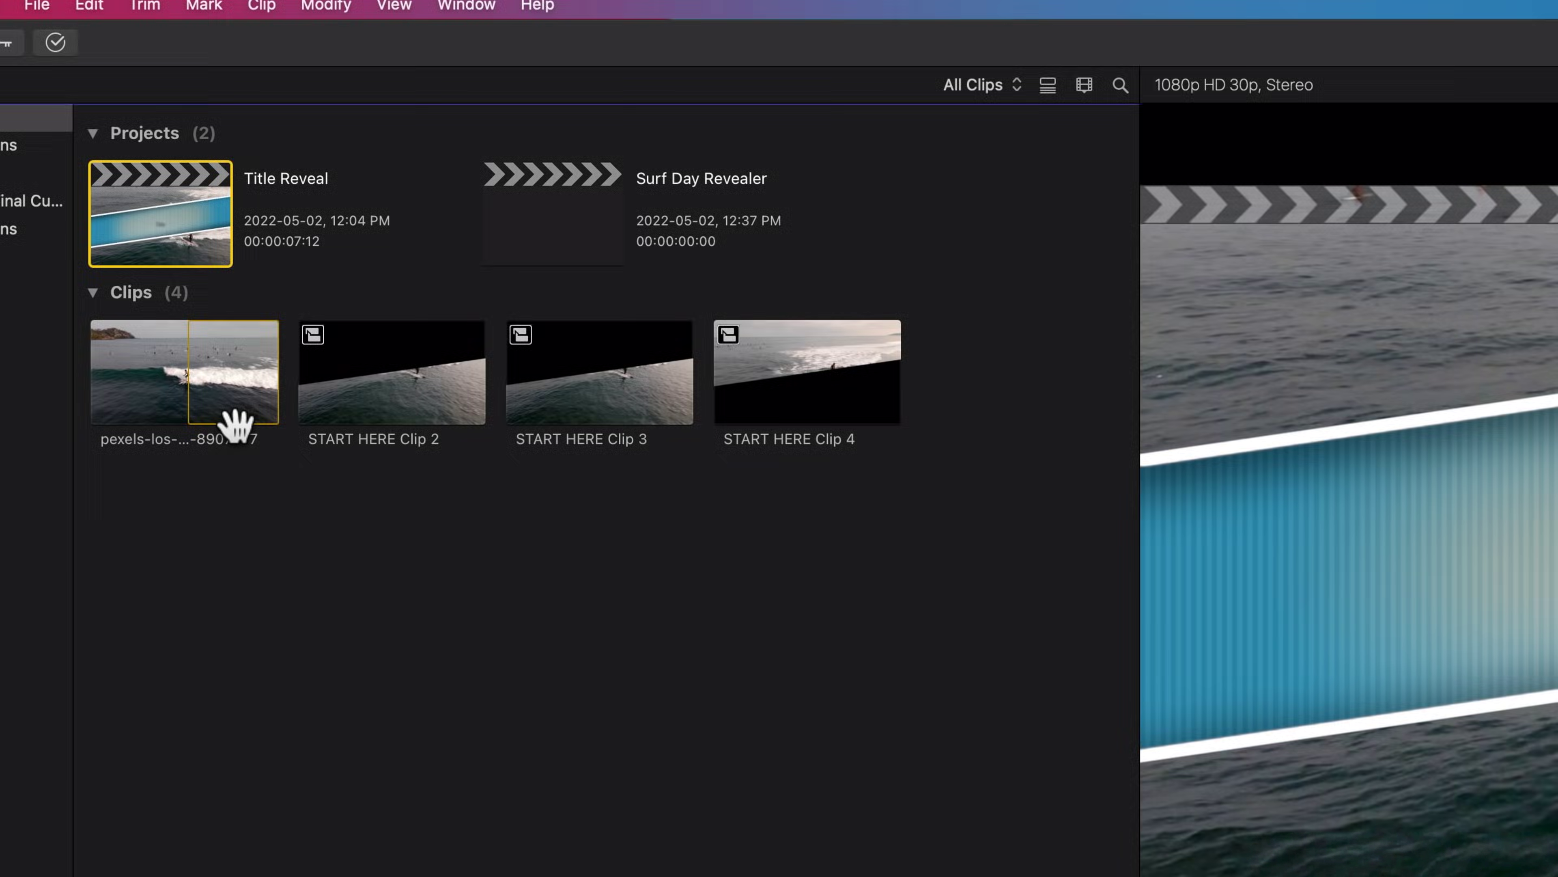
Add the pexels surf clip to the timeline and fit the 9:05 clip to view
{"action": "left_click", "coordinate": [208, 387]}
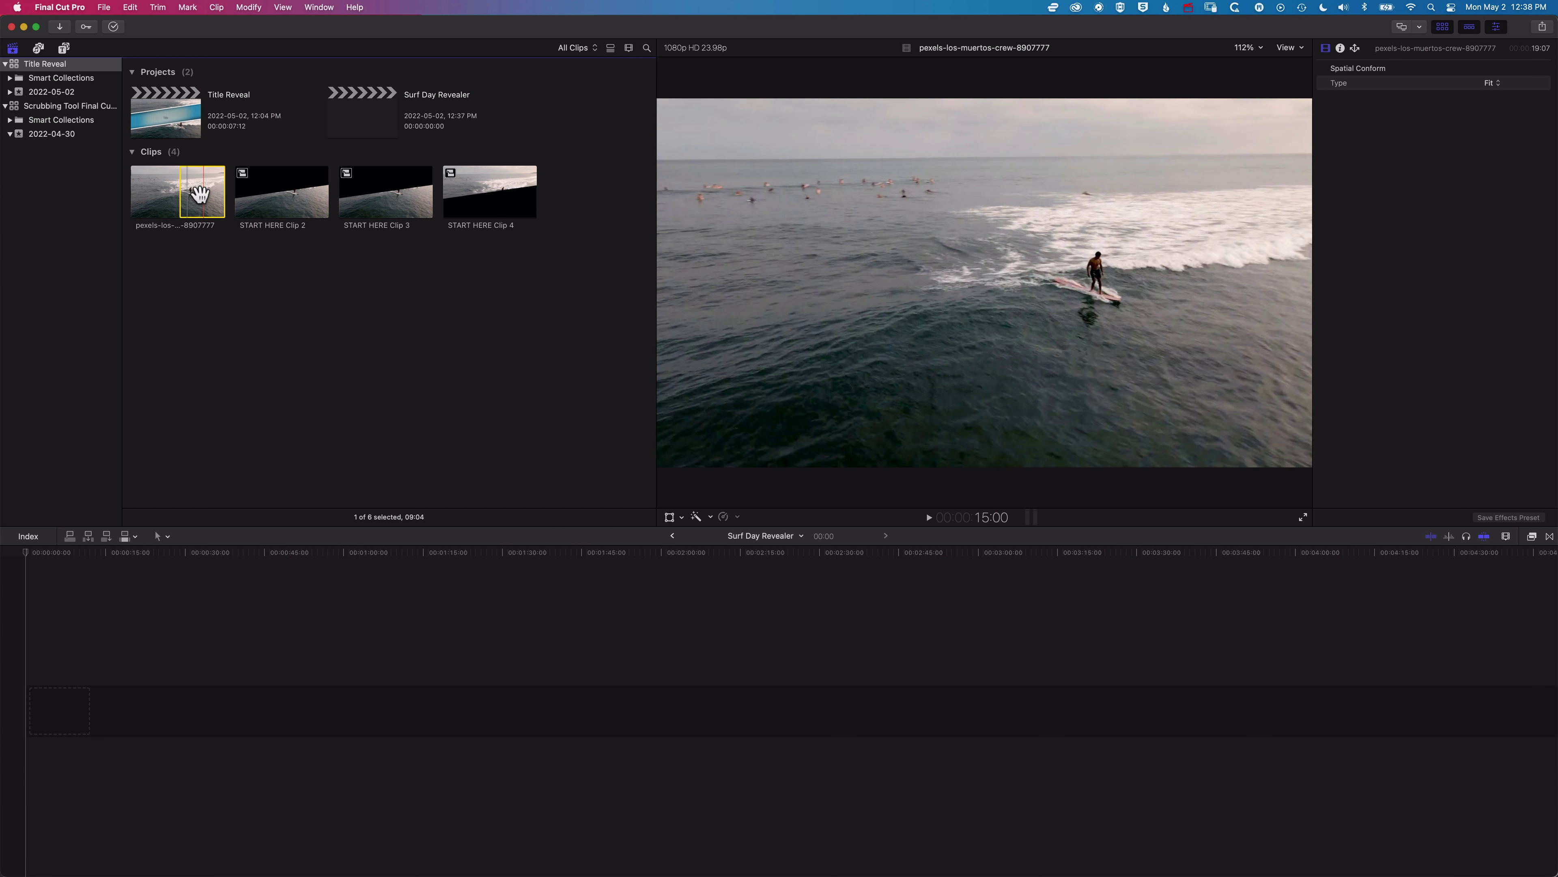
{"action": "left_click_drag", "start_coordinate": [199, 195], "coordinate": [45, 712]}
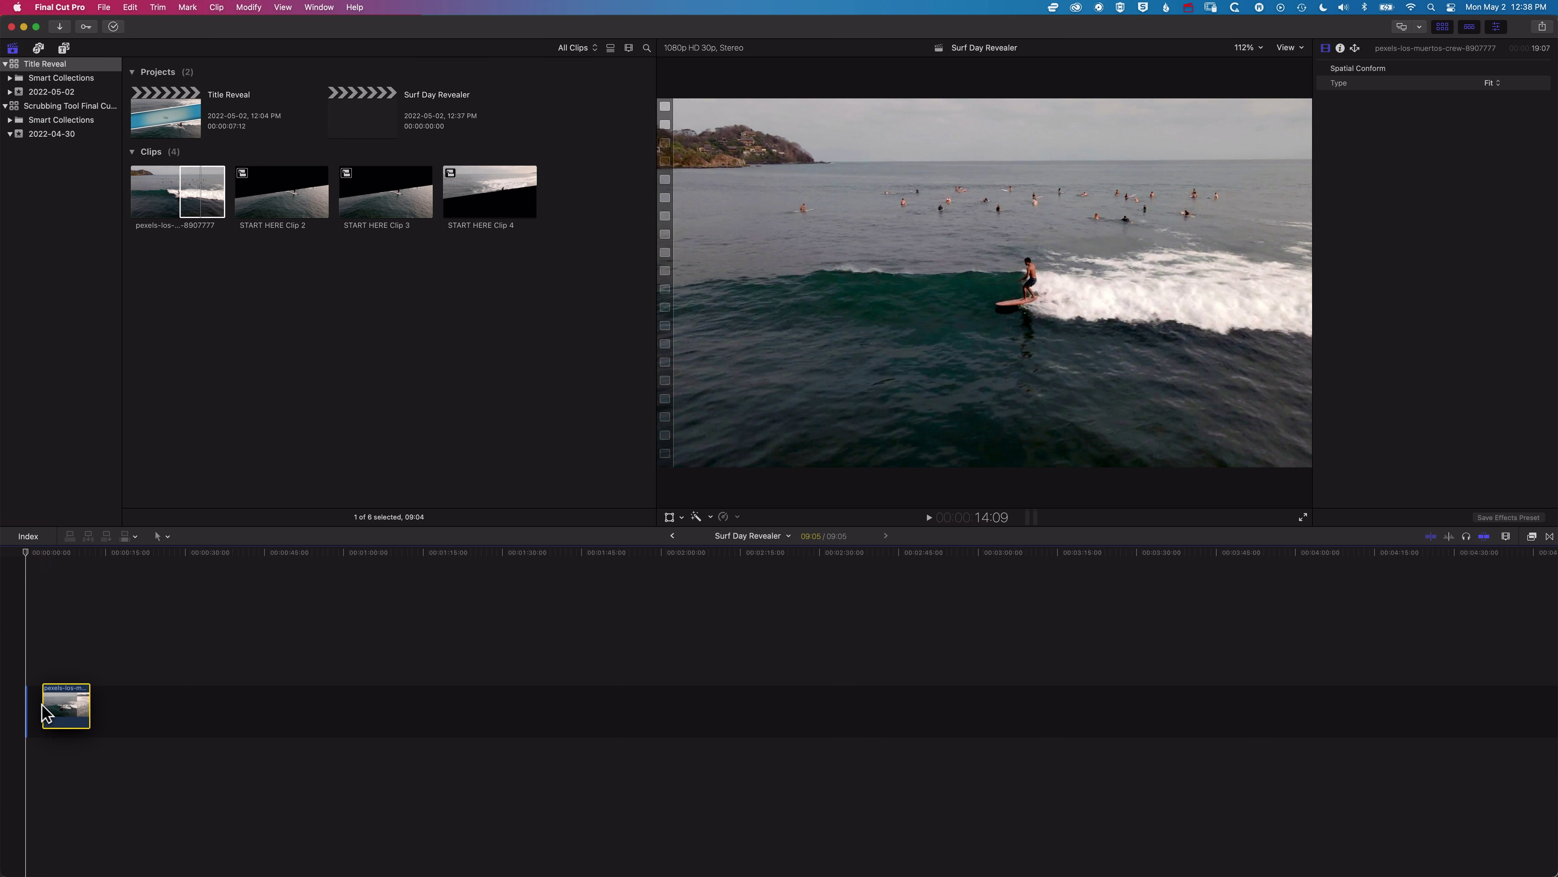
{"action": "key", "text": "shift+z"}
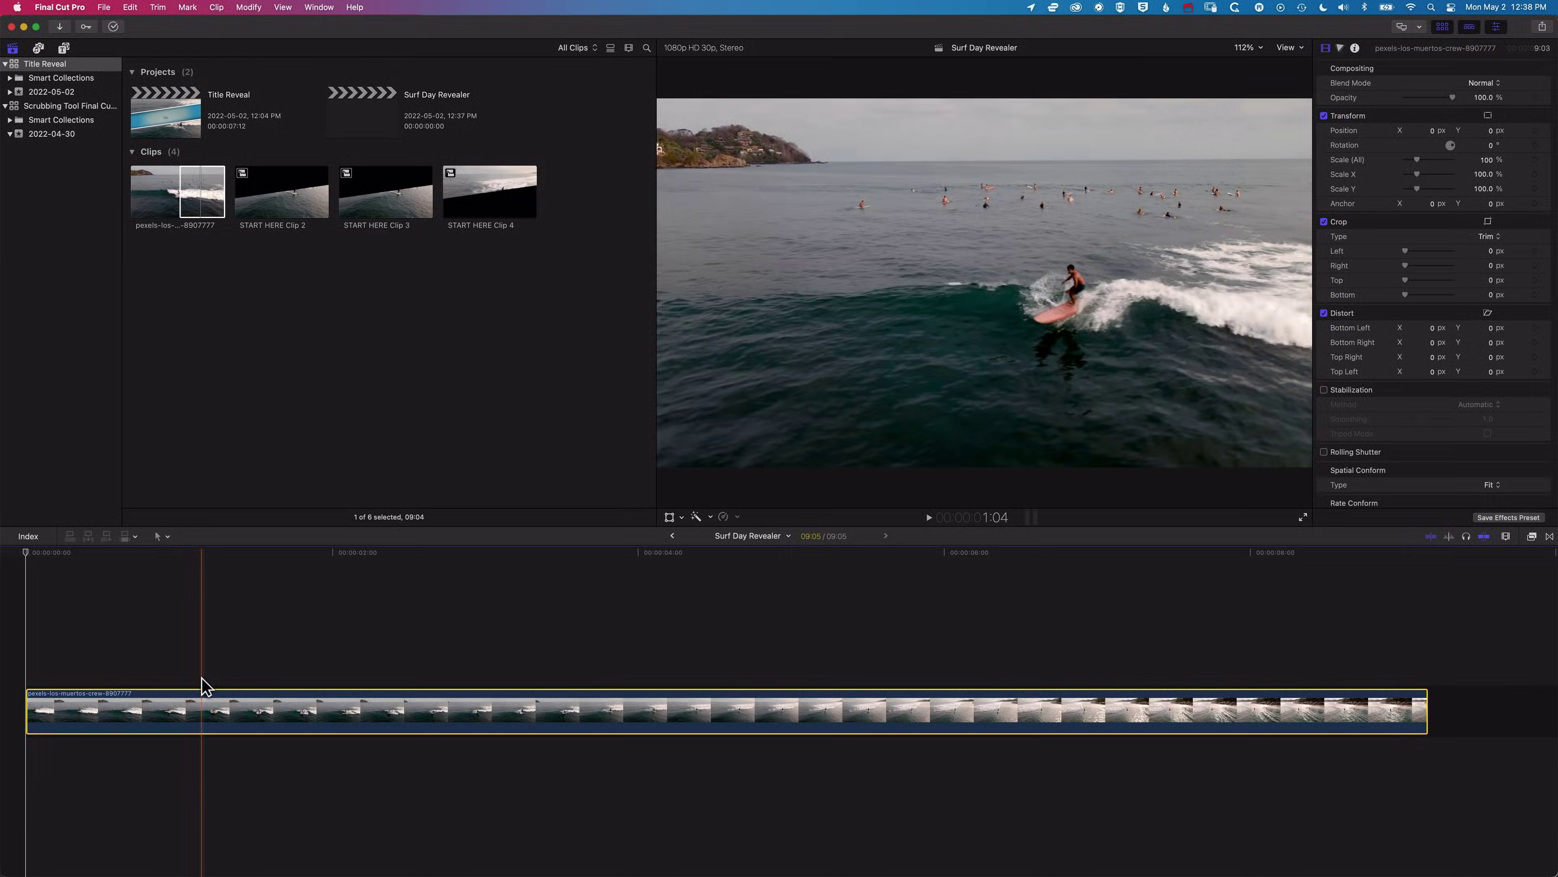
{"action": "left_click", "coordinate": [236, 560]}
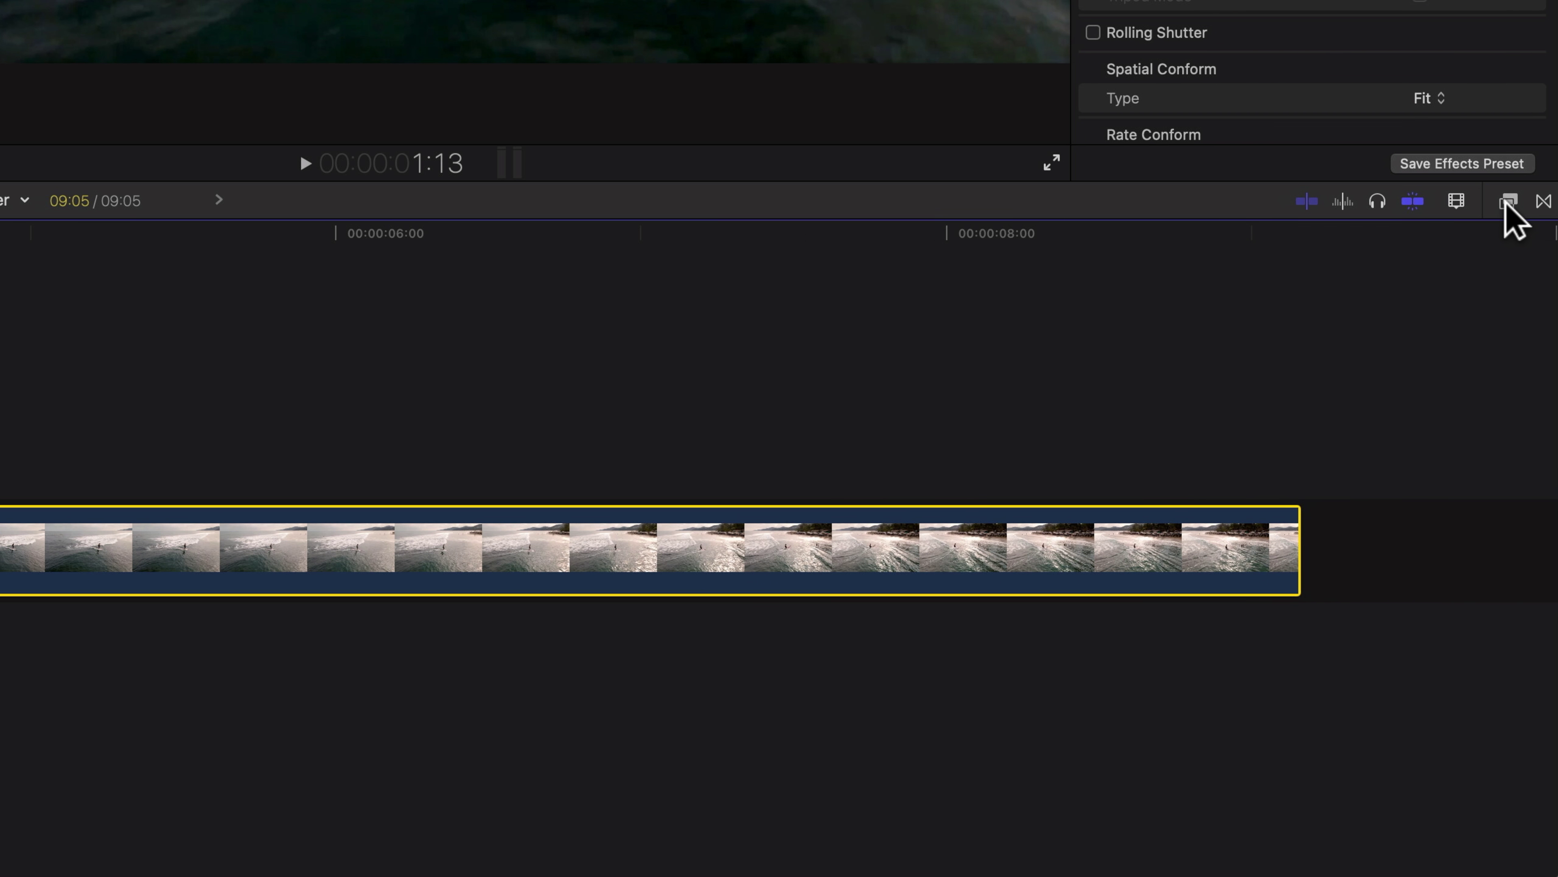
Drag the Draw Mask effect from the Masks category onto the surf clip
{"action": "left_click", "coordinate": [1532, 536]}
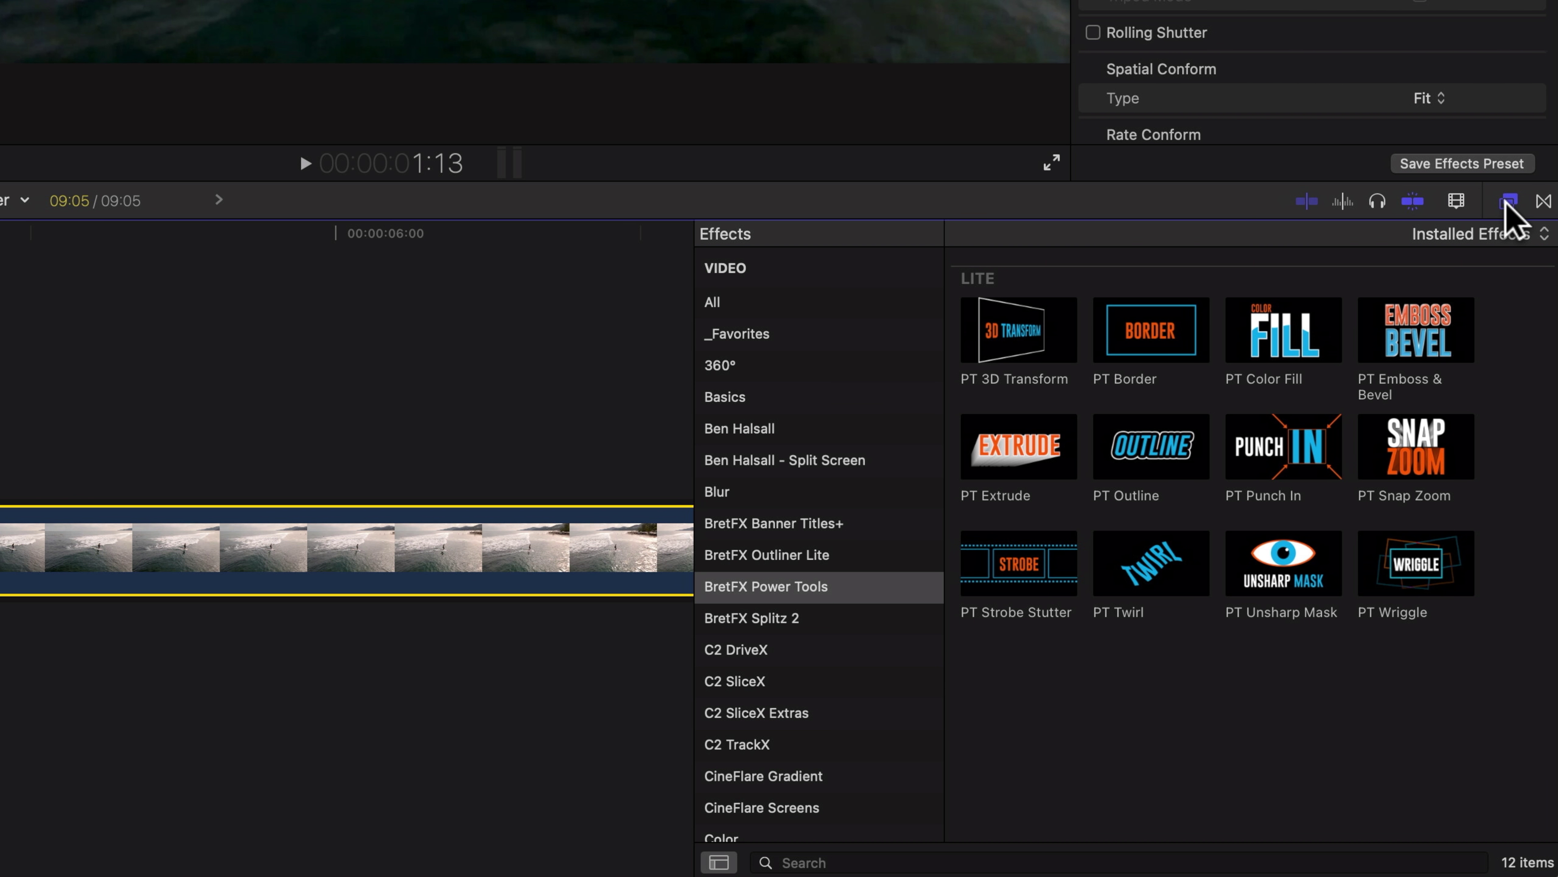
{"action": "scroll", "coordinate": [819, 347], "scroll_direction": "down", "scroll_amount": 10}
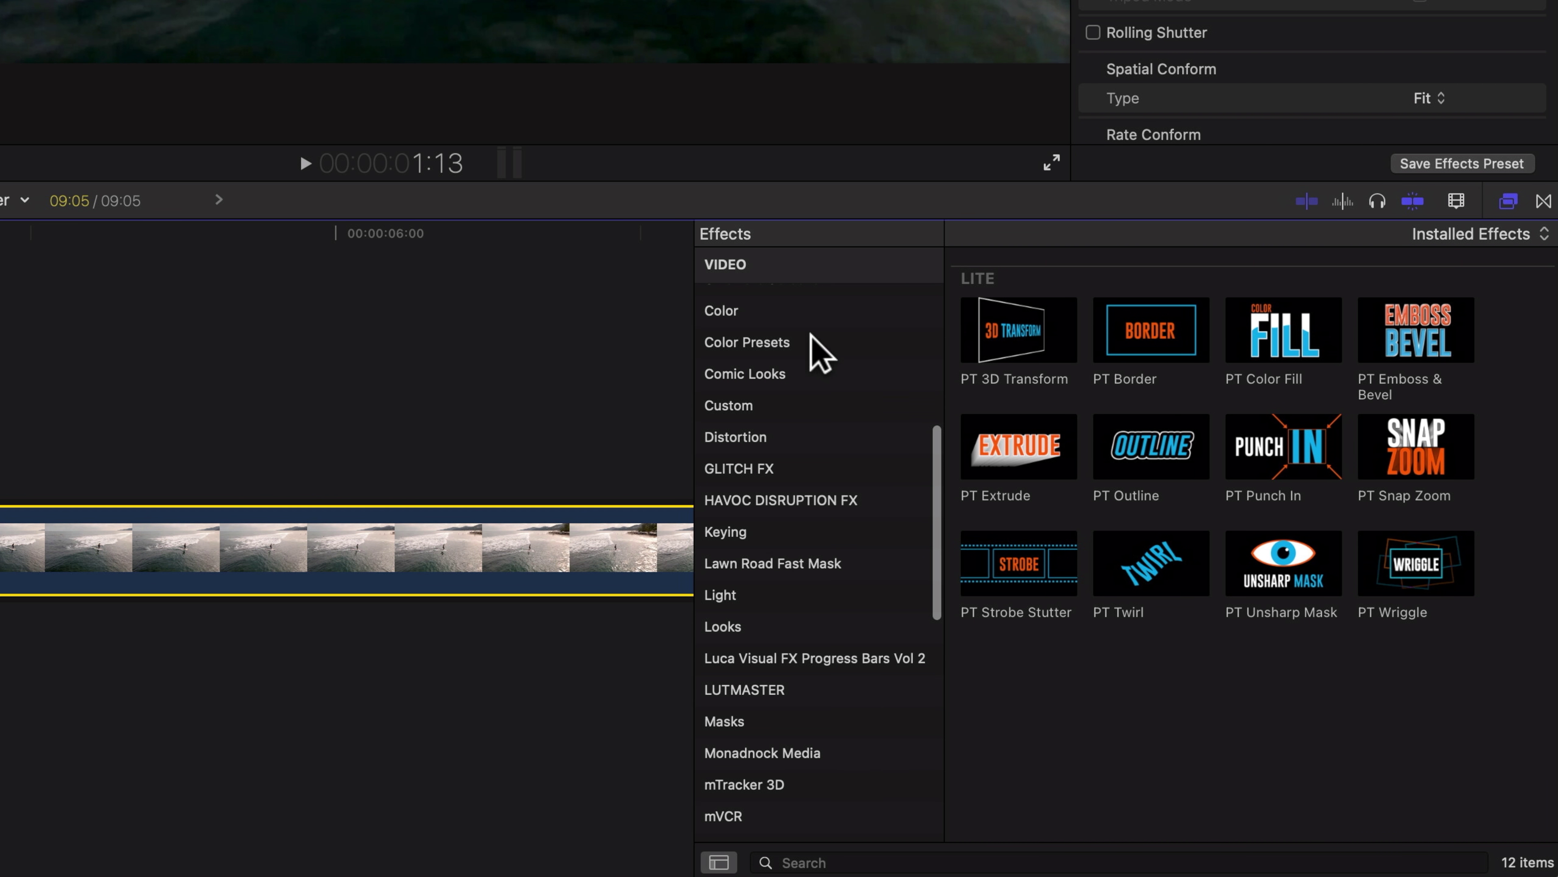
{"action": "left_click", "coordinate": [774, 722]}
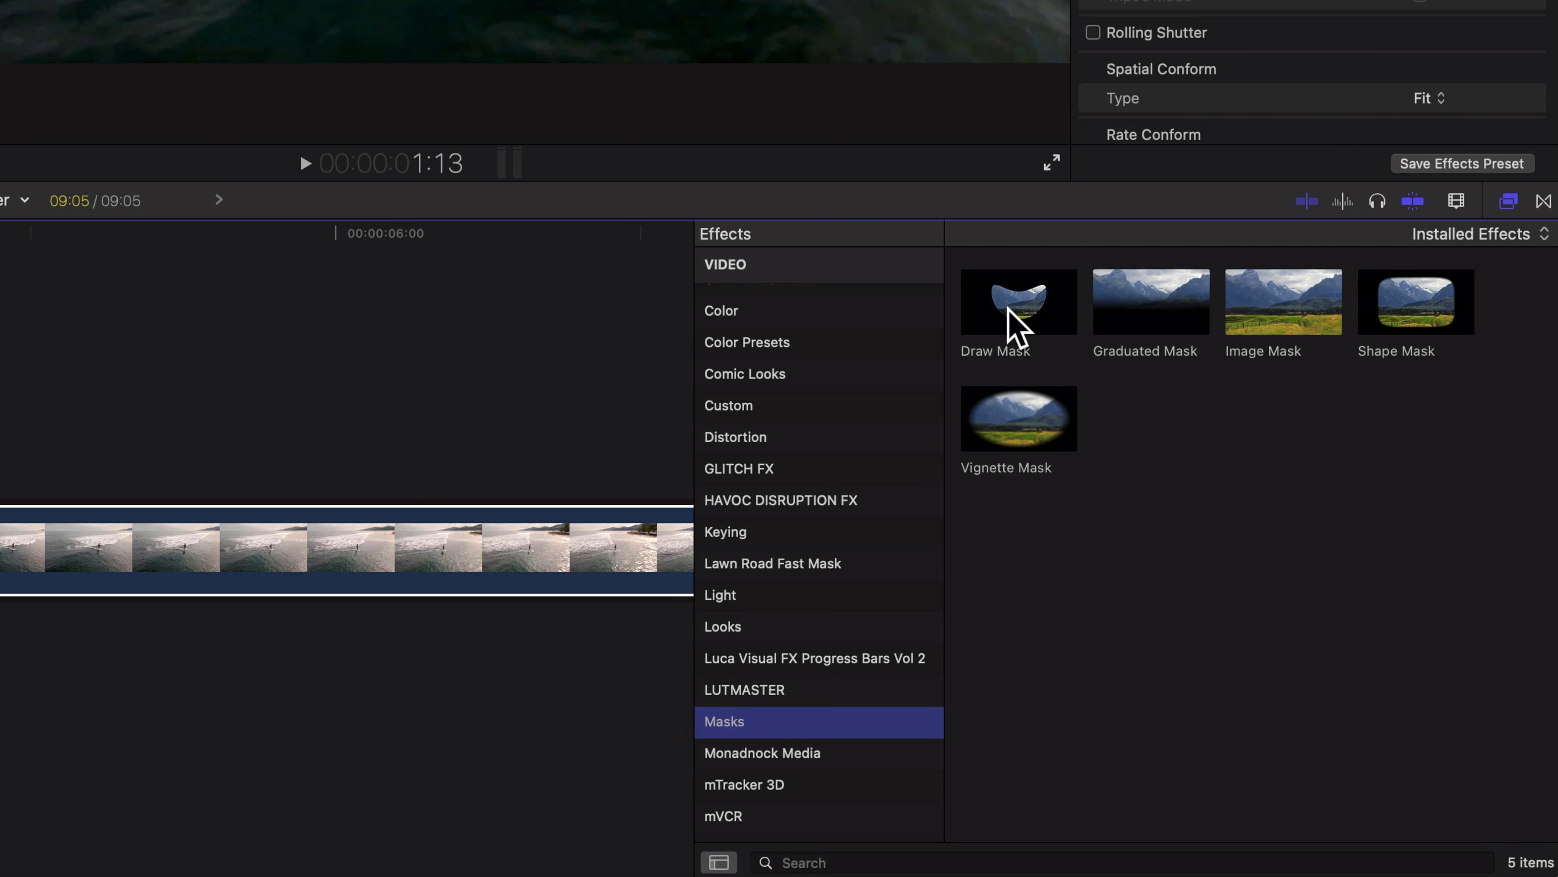
{"action": "left_click", "coordinate": [1009, 310]}
{"action": "mouse_move", "coordinate": [1012, 313]}
{"action": "left_mouse_down"}
{"action": "mouse_move", "coordinate": [0, 665]}
{"action": "mouse_move", "coordinate": [0, 555]}
{"action": "left_mouse_up"}
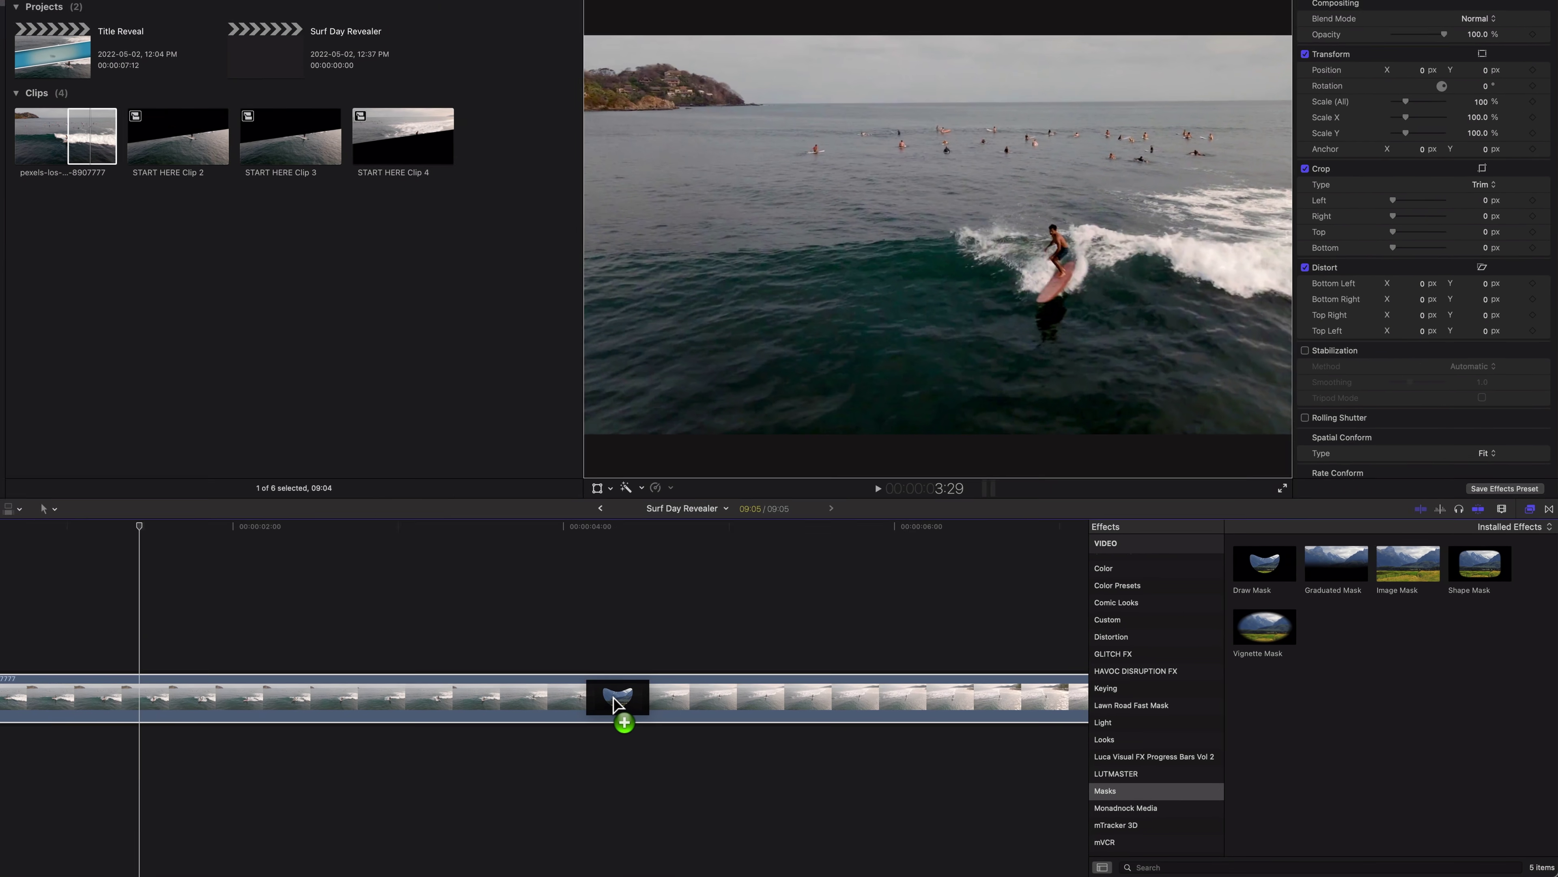
{"action": "left_click_drag", "start_coordinate": [613, 697], "coordinate": [613, 696]}
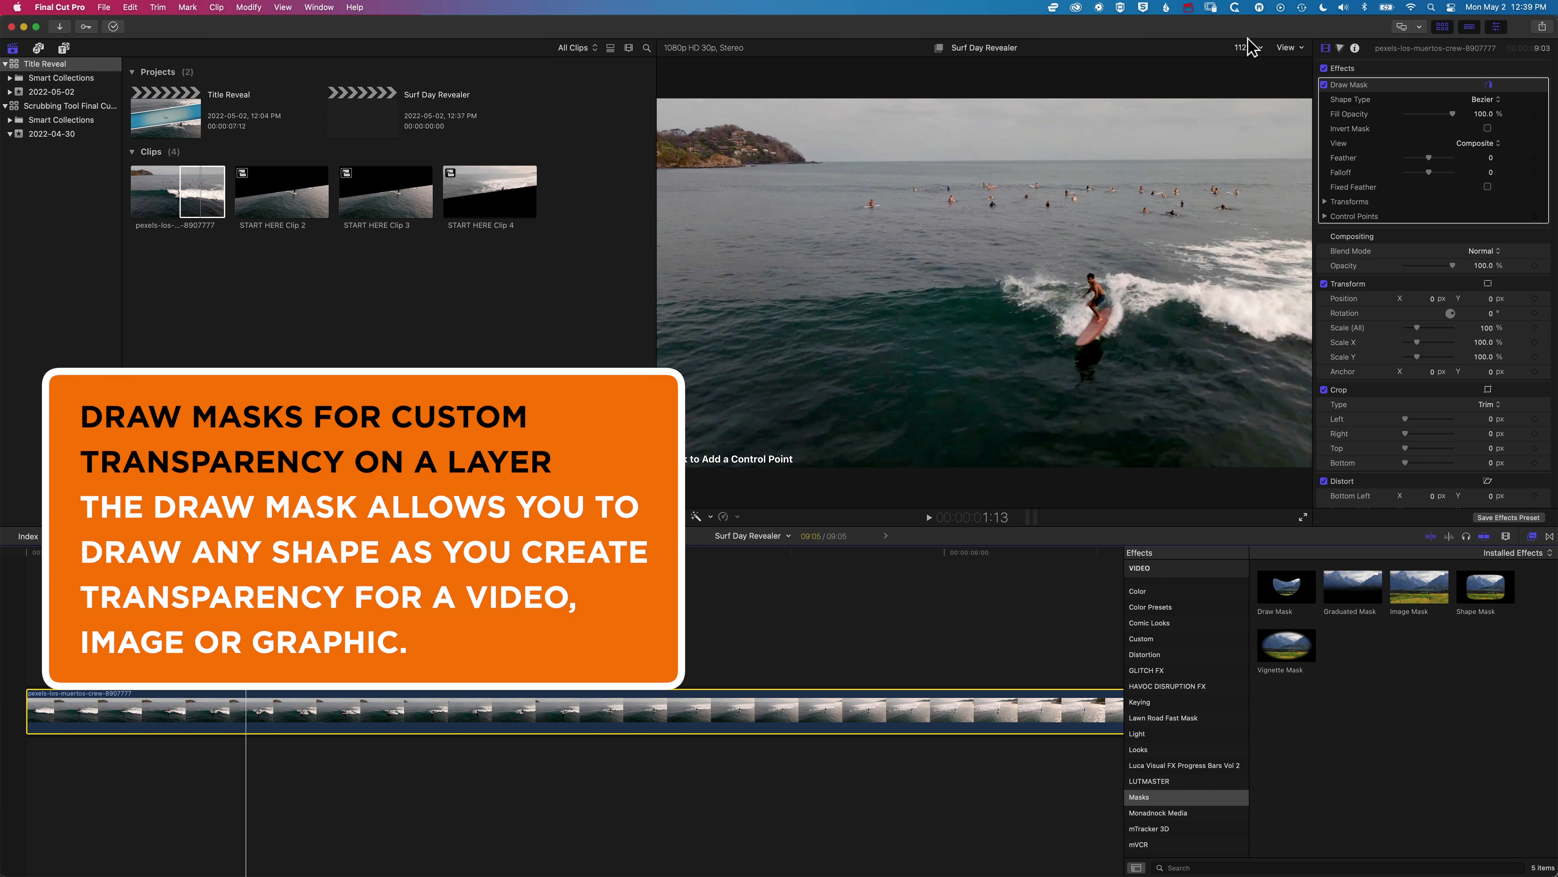
{"action": "left_click", "coordinate": [1251, 49]}
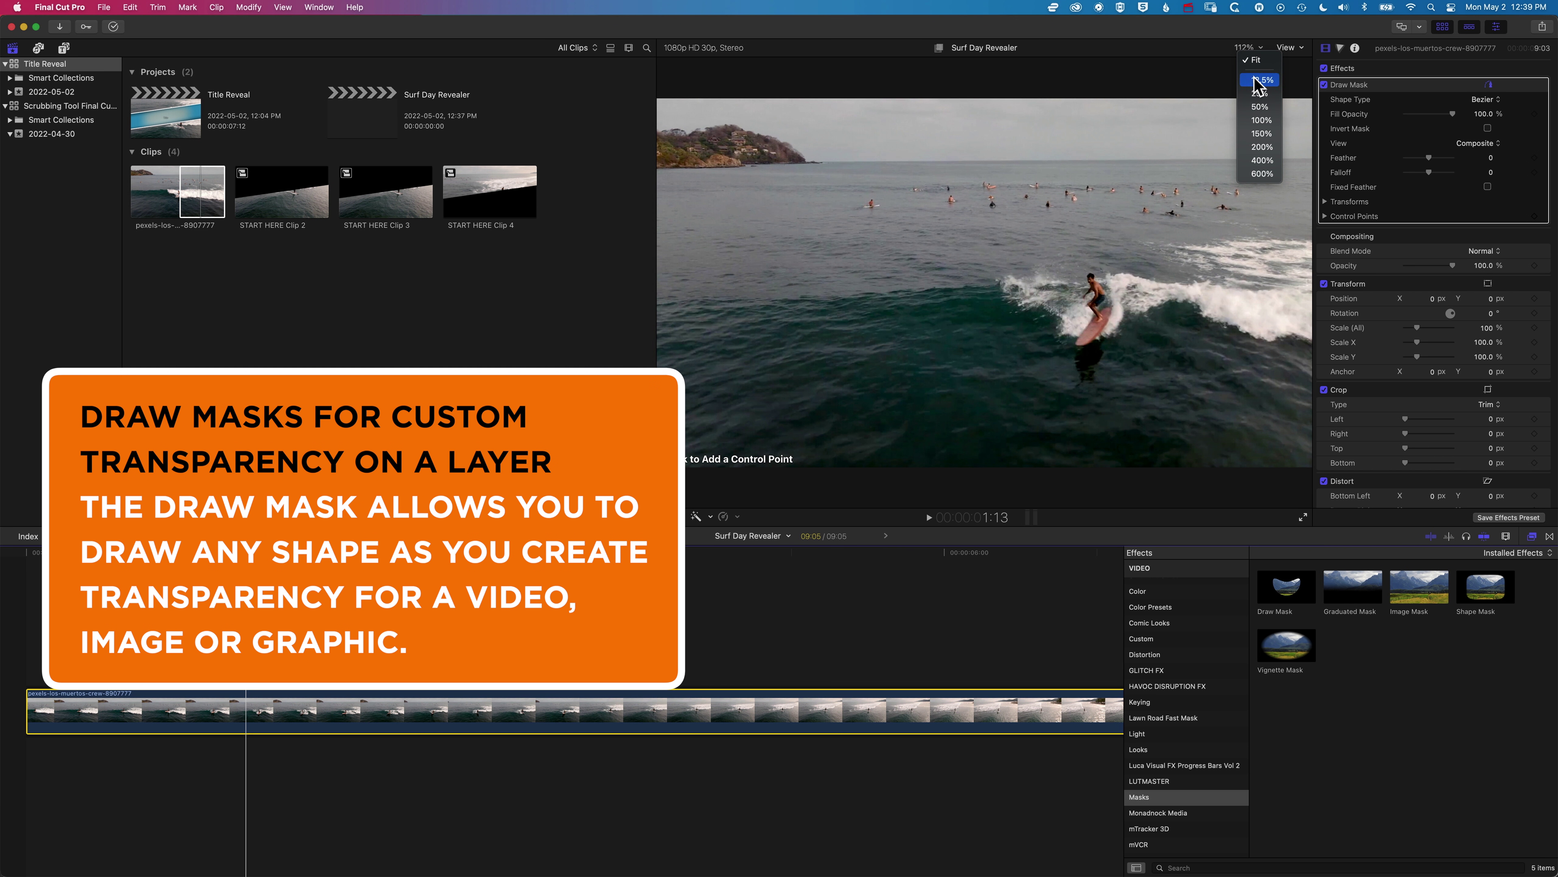
At 100% viewer zoom, draw a closed Bezier mask along the wave crest enclosing the frame's bottom
{"action": "left_click", "coordinate": [1252, 122]}
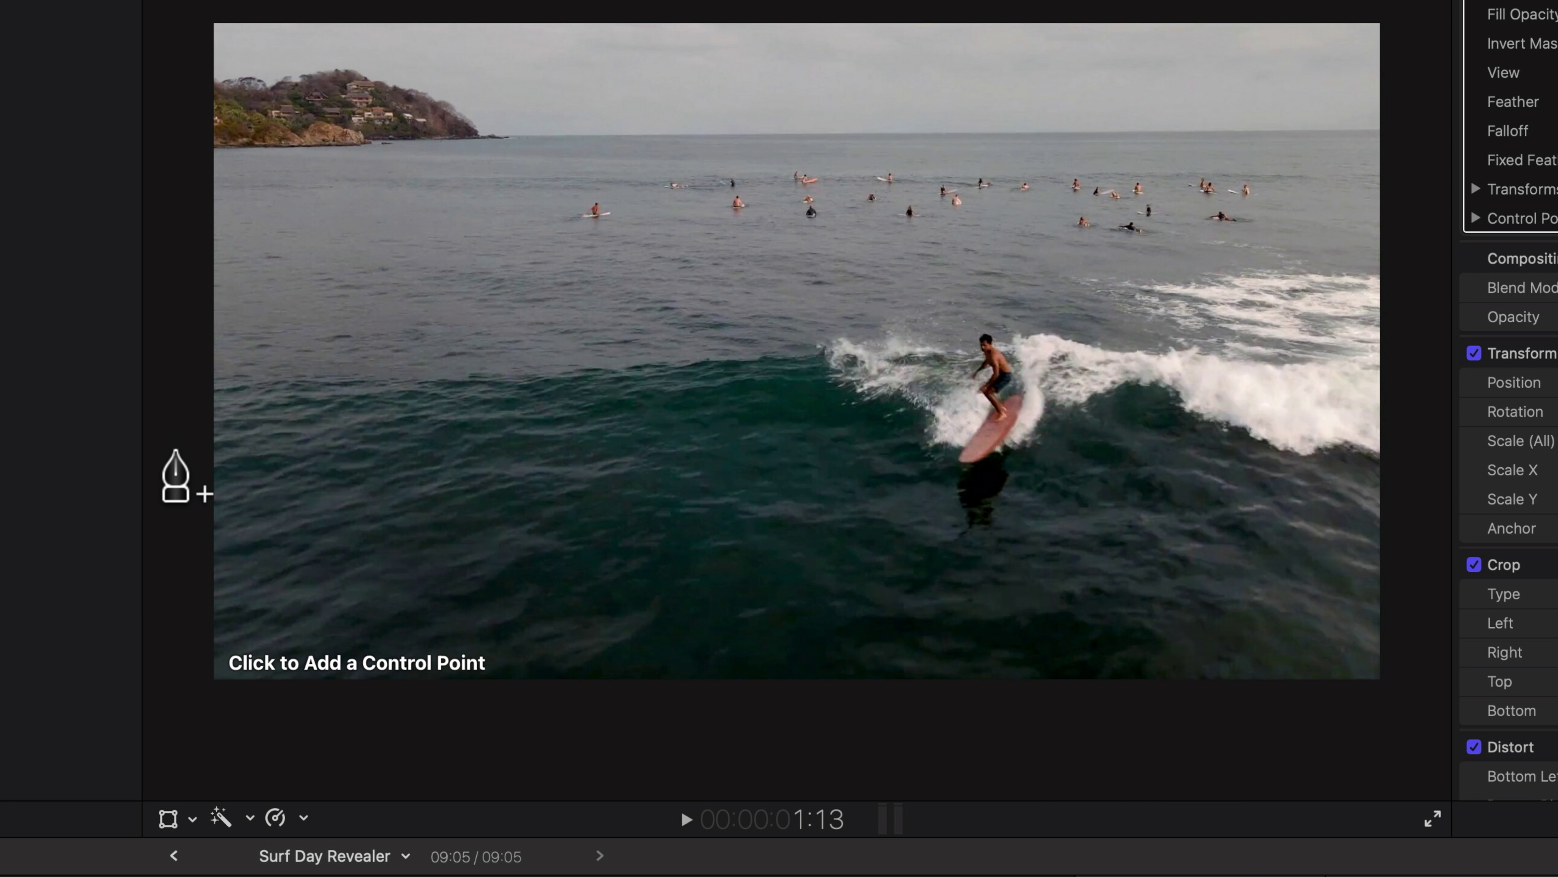
{"action": "left_click", "coordinate": [173, 432]}
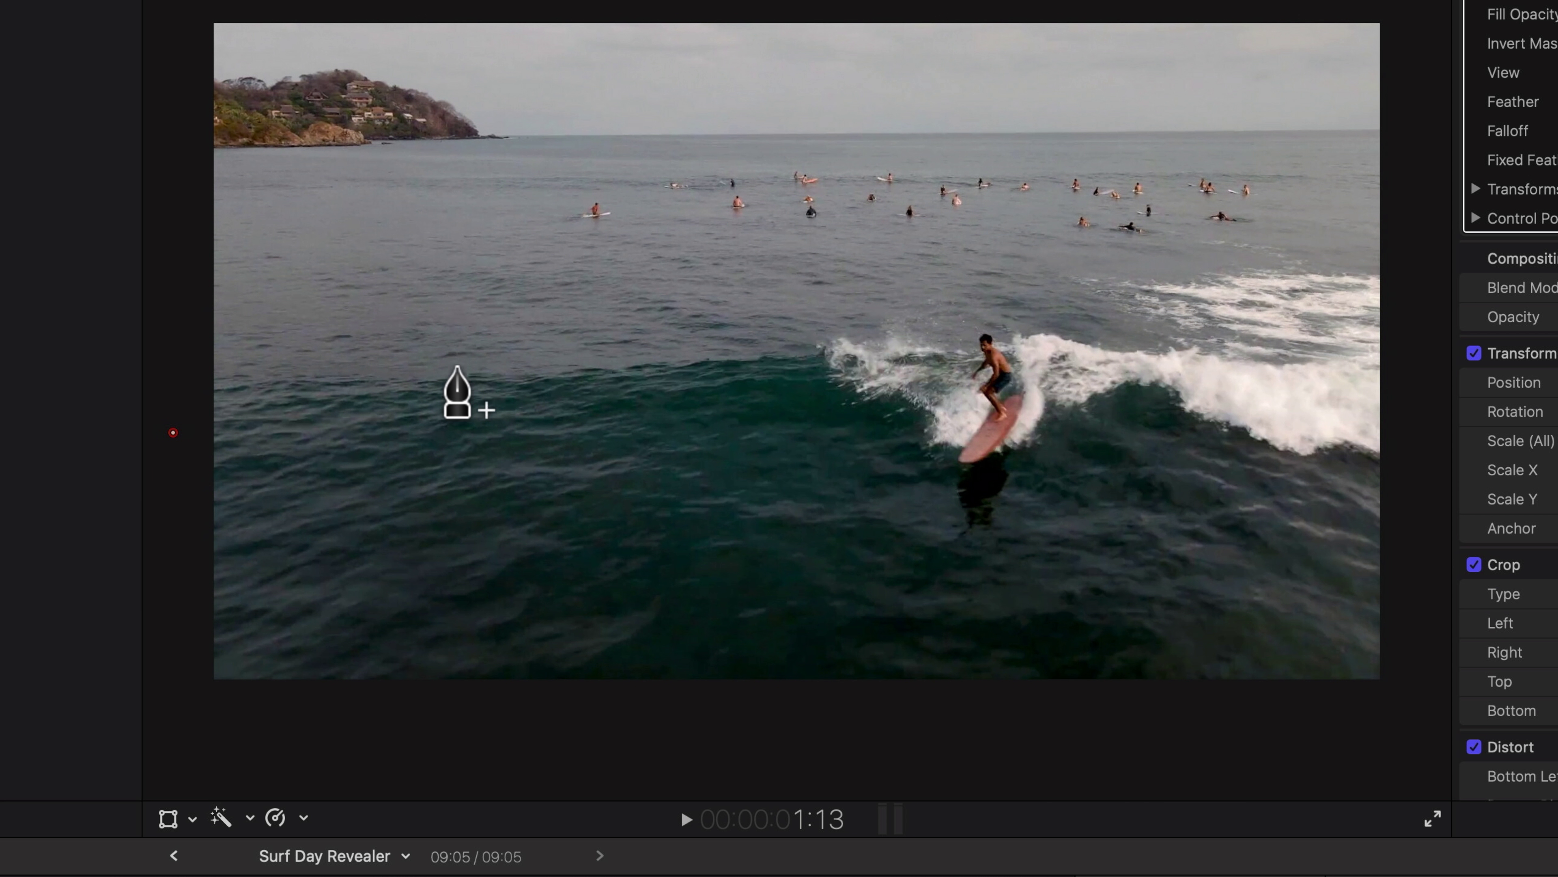
{"action": "left_click", "coordinate": [495, 342]}
{"action": "left_click_drag", "start_coordinate": [558, 335], "coordinate": [640, 358]}
{"action": "left_click_drag", "start_coordinate": [1062, 437], "coordinate": [1199, 409]}
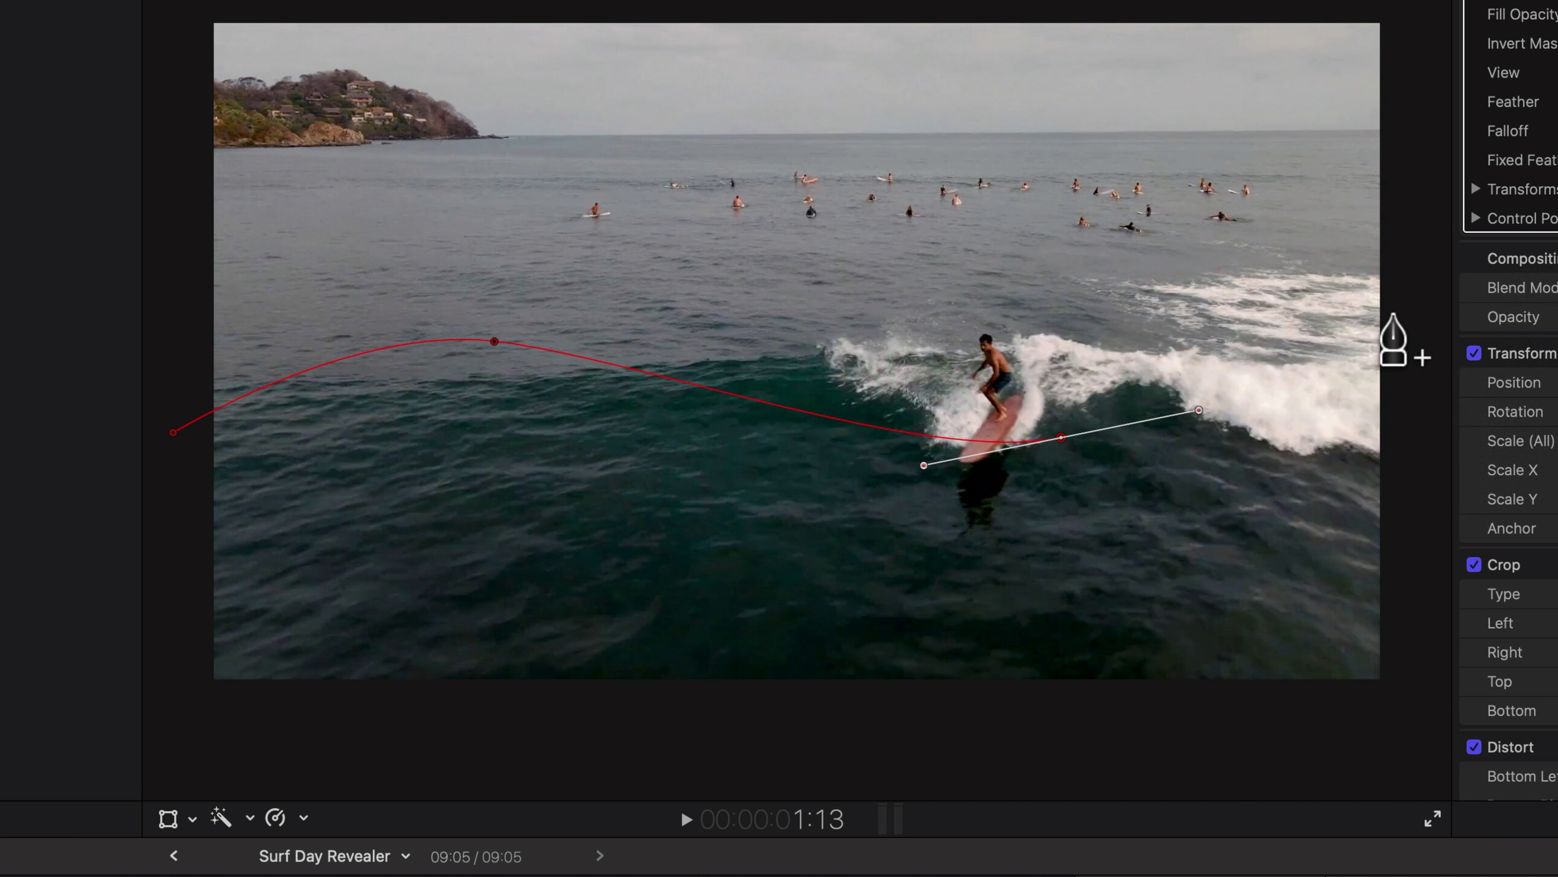
{"action": "left_click", "coordinate": [1436, 312]}
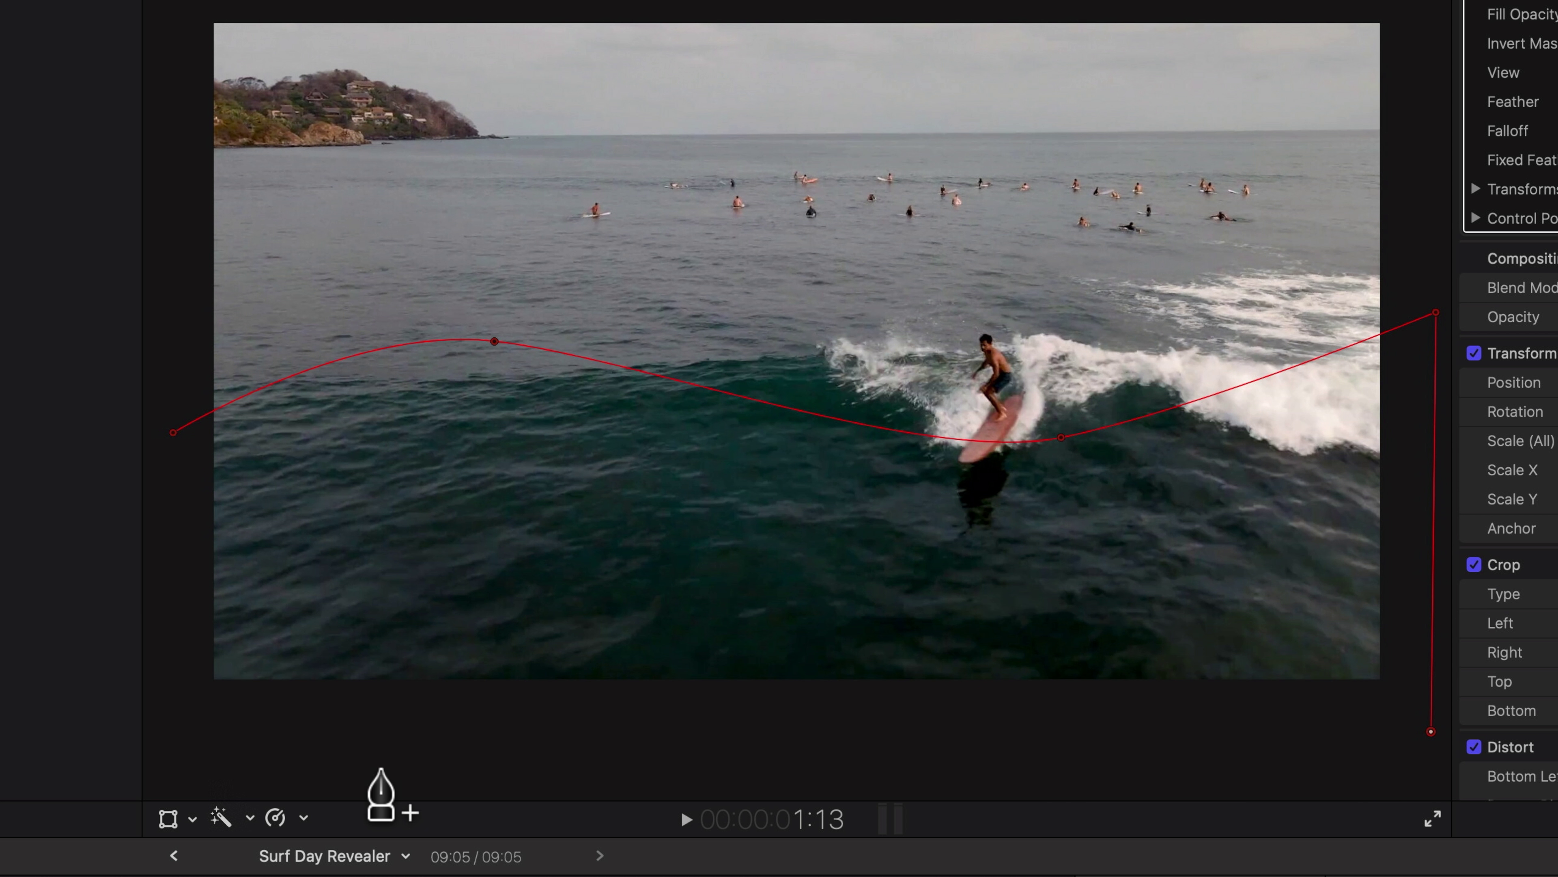
{"action": "left_click", "coordinate": [170, 761]}
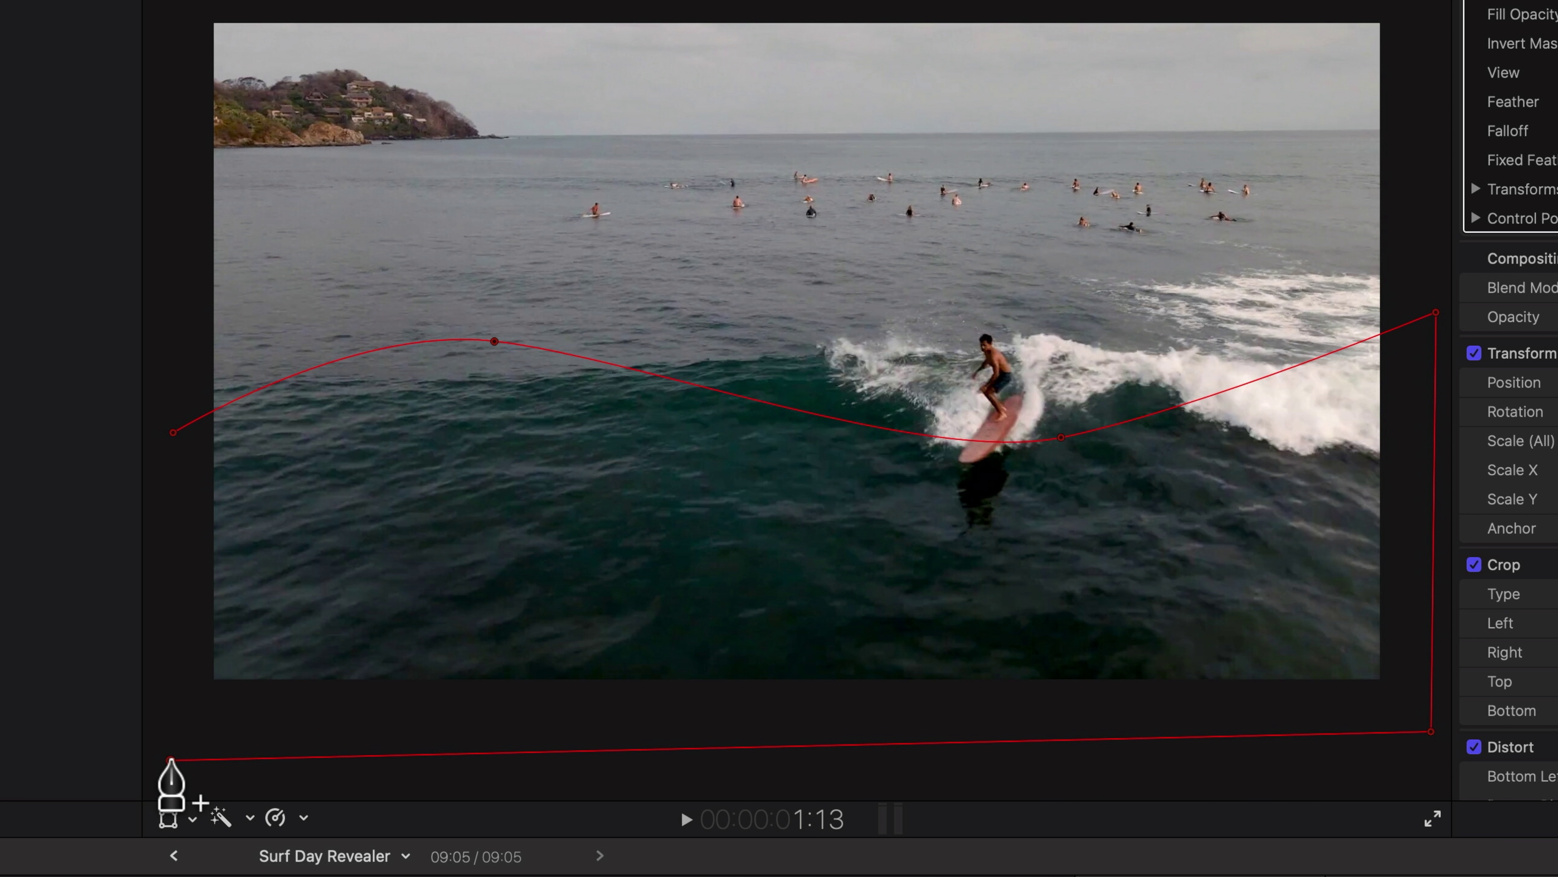
{"action": "left_click", "coordinate": [173, 433]}
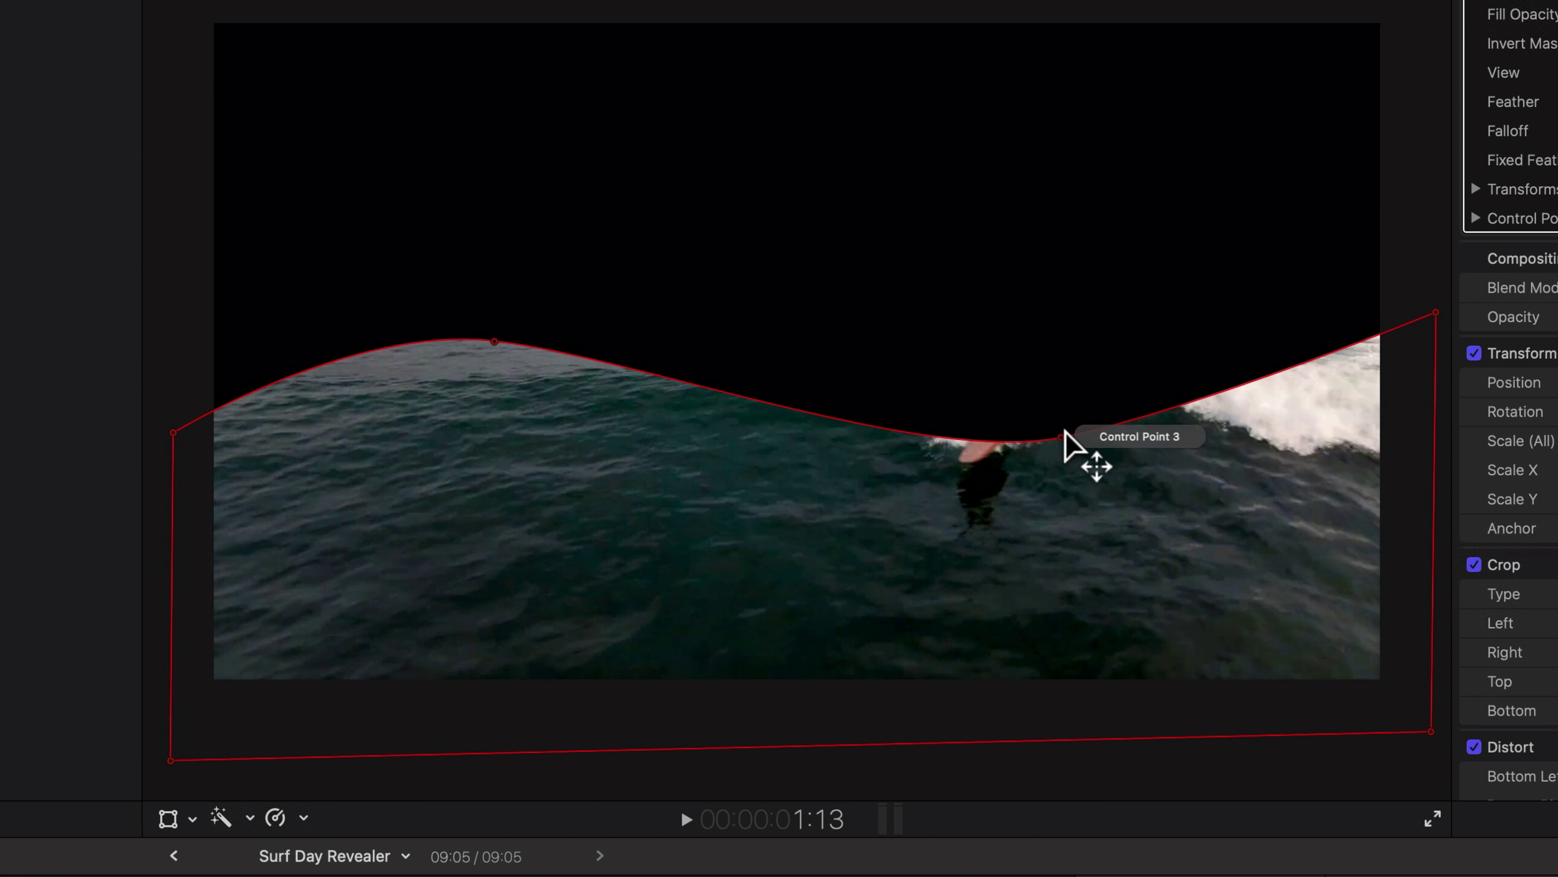
Adjust the Bezier handles under the surfer and at the crest to smooth the curve
{"action": "left_click", "coordinate": [1036, 437]}
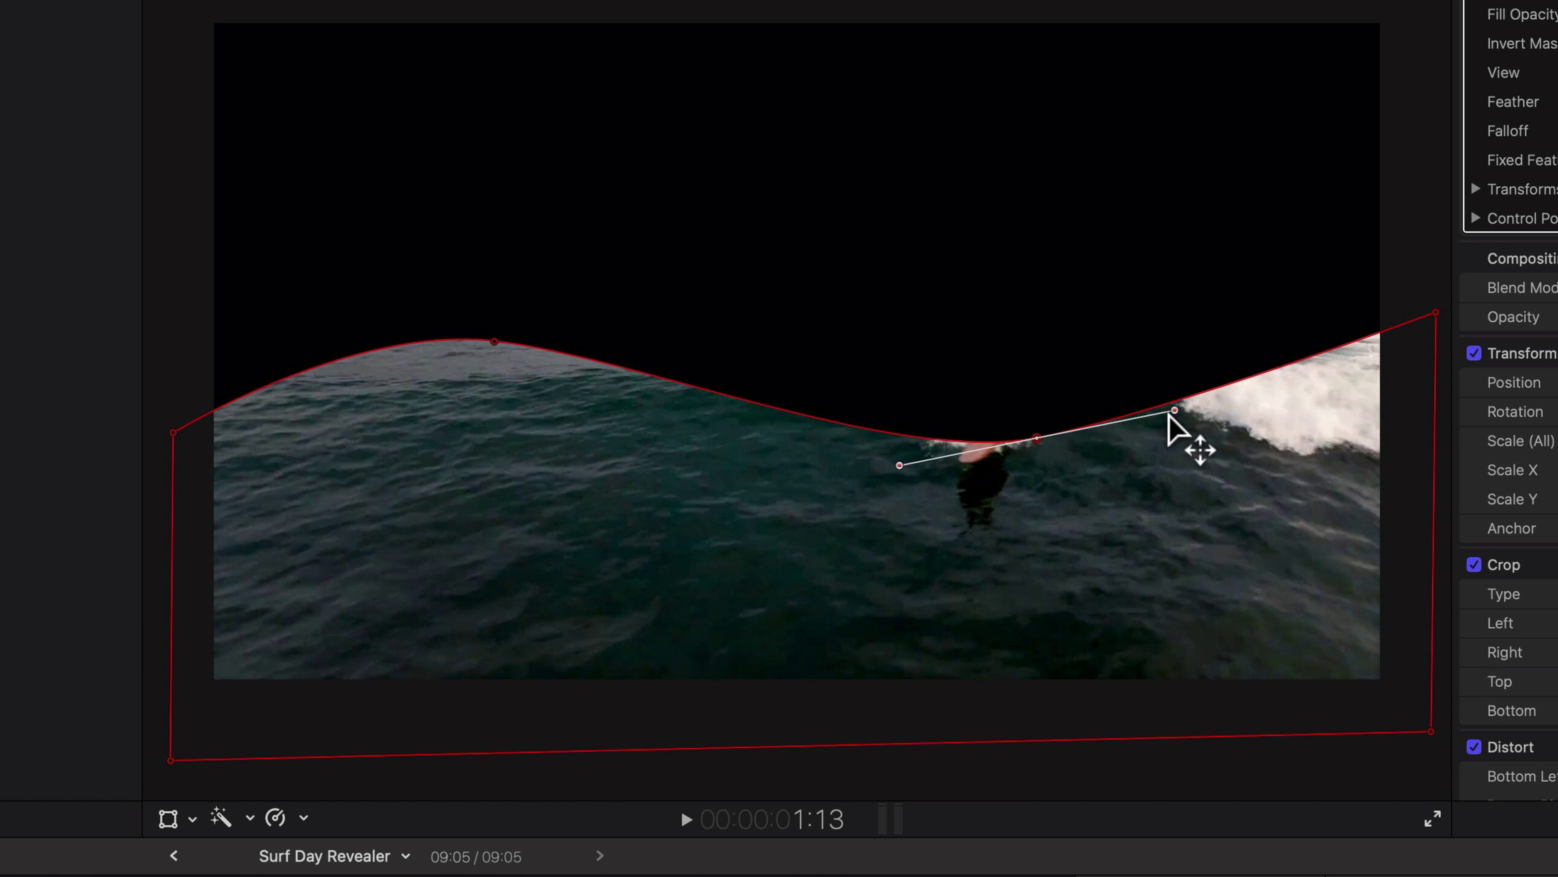
{"action": "left_click_drag", "start_coordinate": [1174, 410], "coordinate": [1153, 432]}
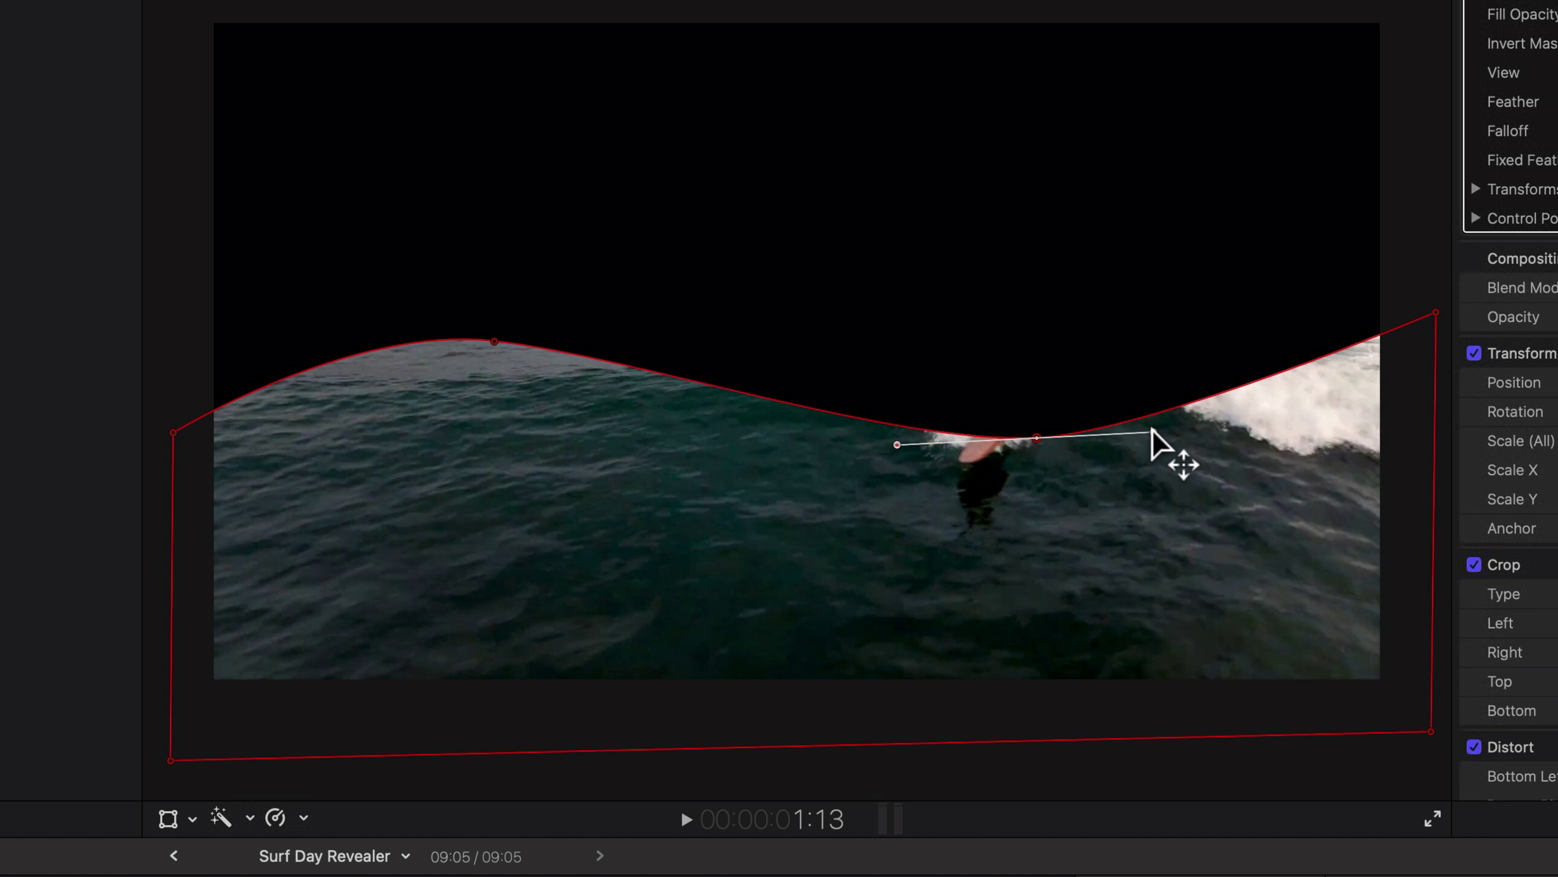
{"action": "left_click", "coordinate": [495, 341]}
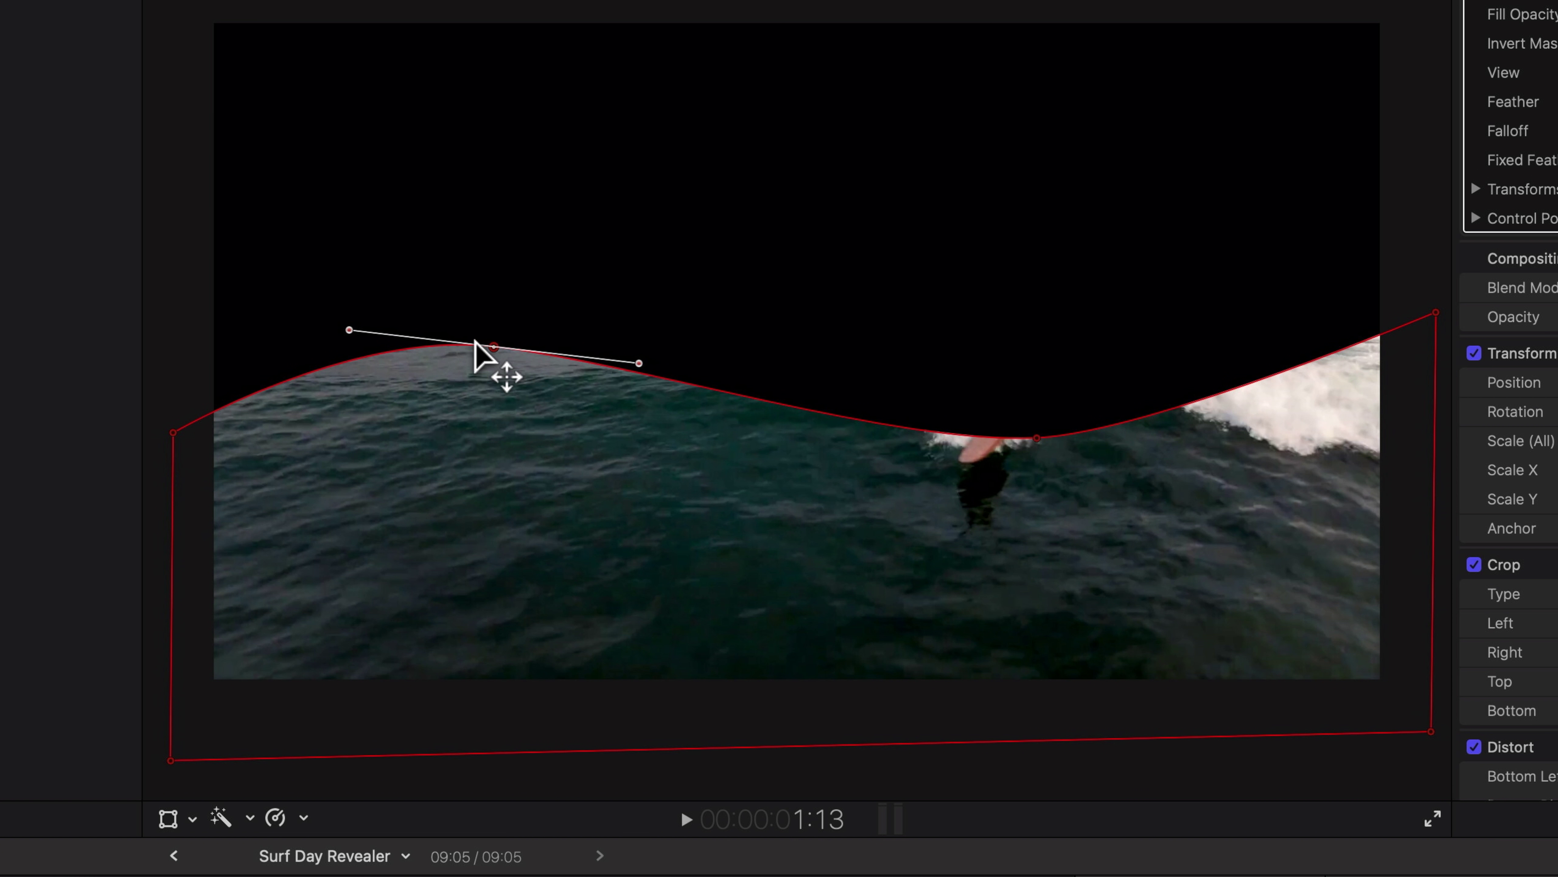
{"action": "left_click_drag", "start_coordinate": [348, 335], "coordinate": [326, 340]}
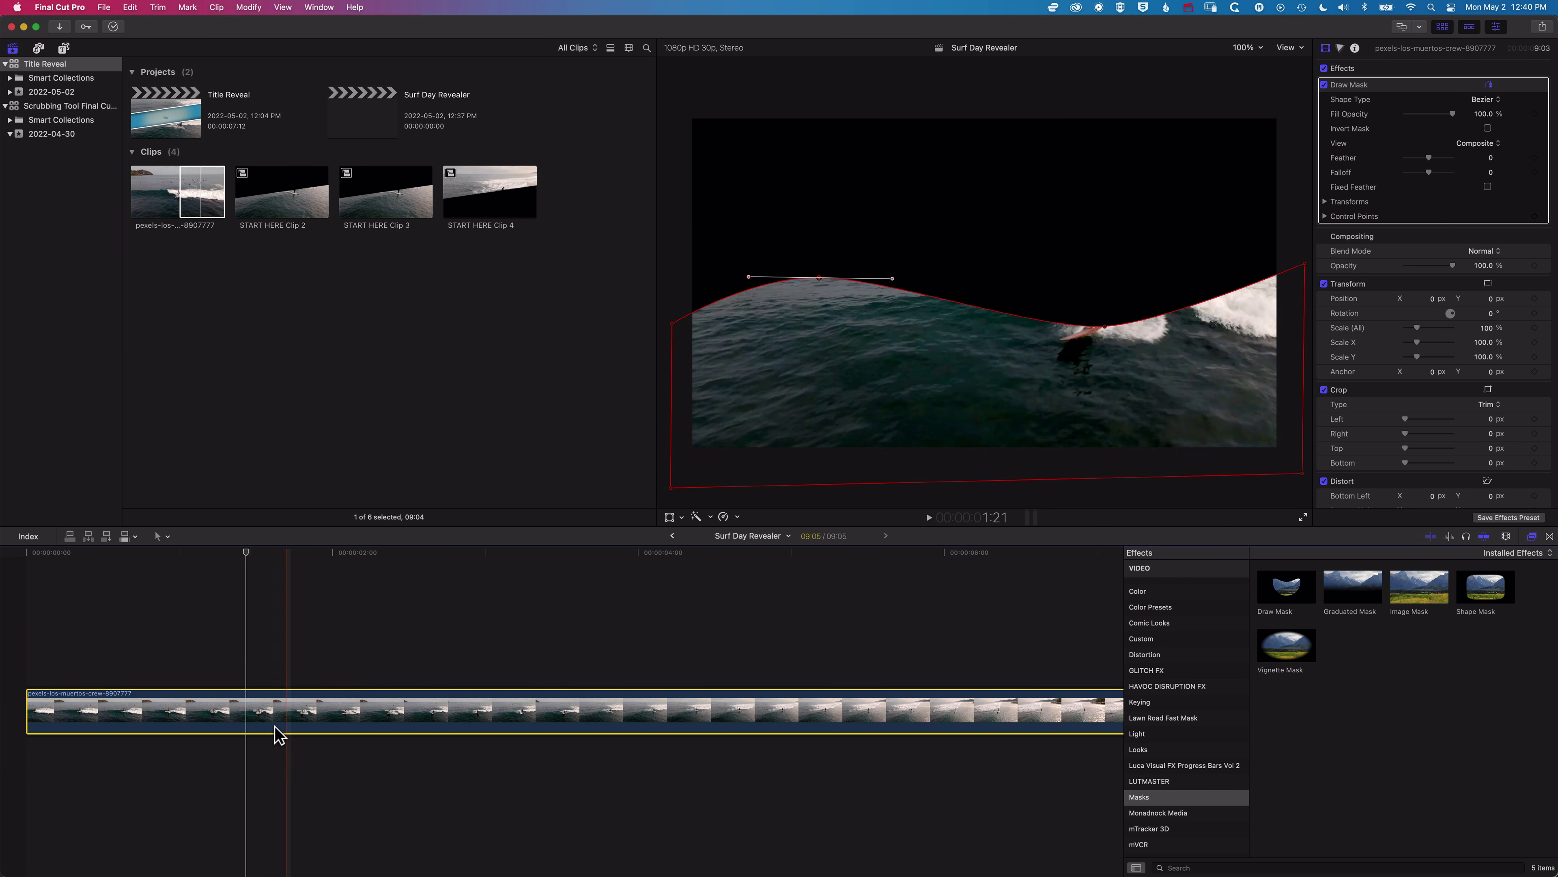
Duplicate the masked surf clip onto a layer above the original
{"action": "left_click", "coordinate": [288, 727]}
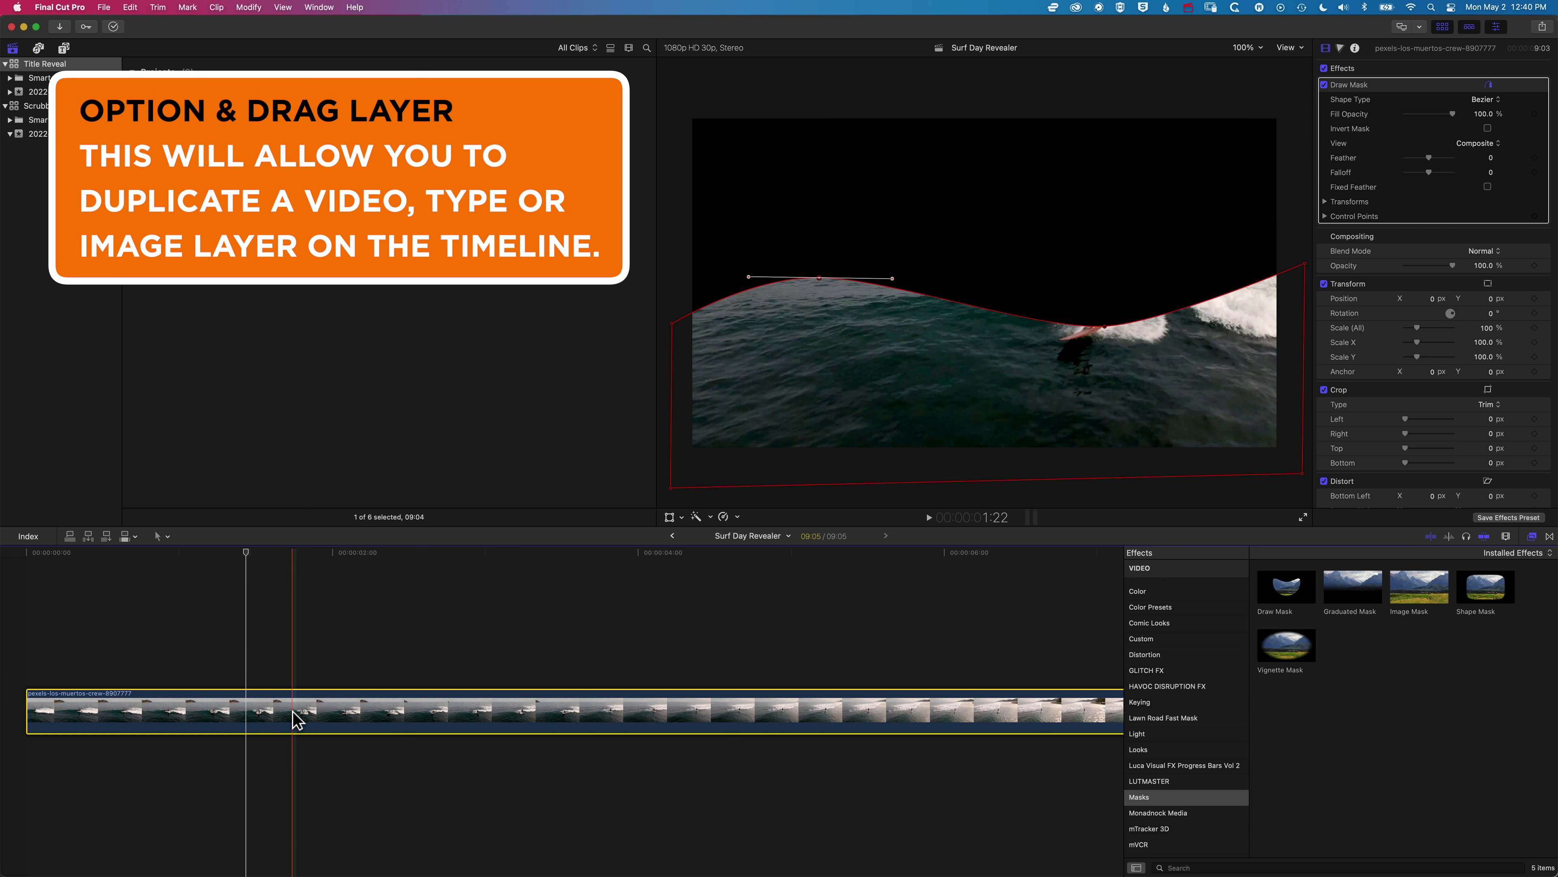
{"action": "left_click_drag", "start_coordinate": [292, 709], "coordinate": [294, 656]}
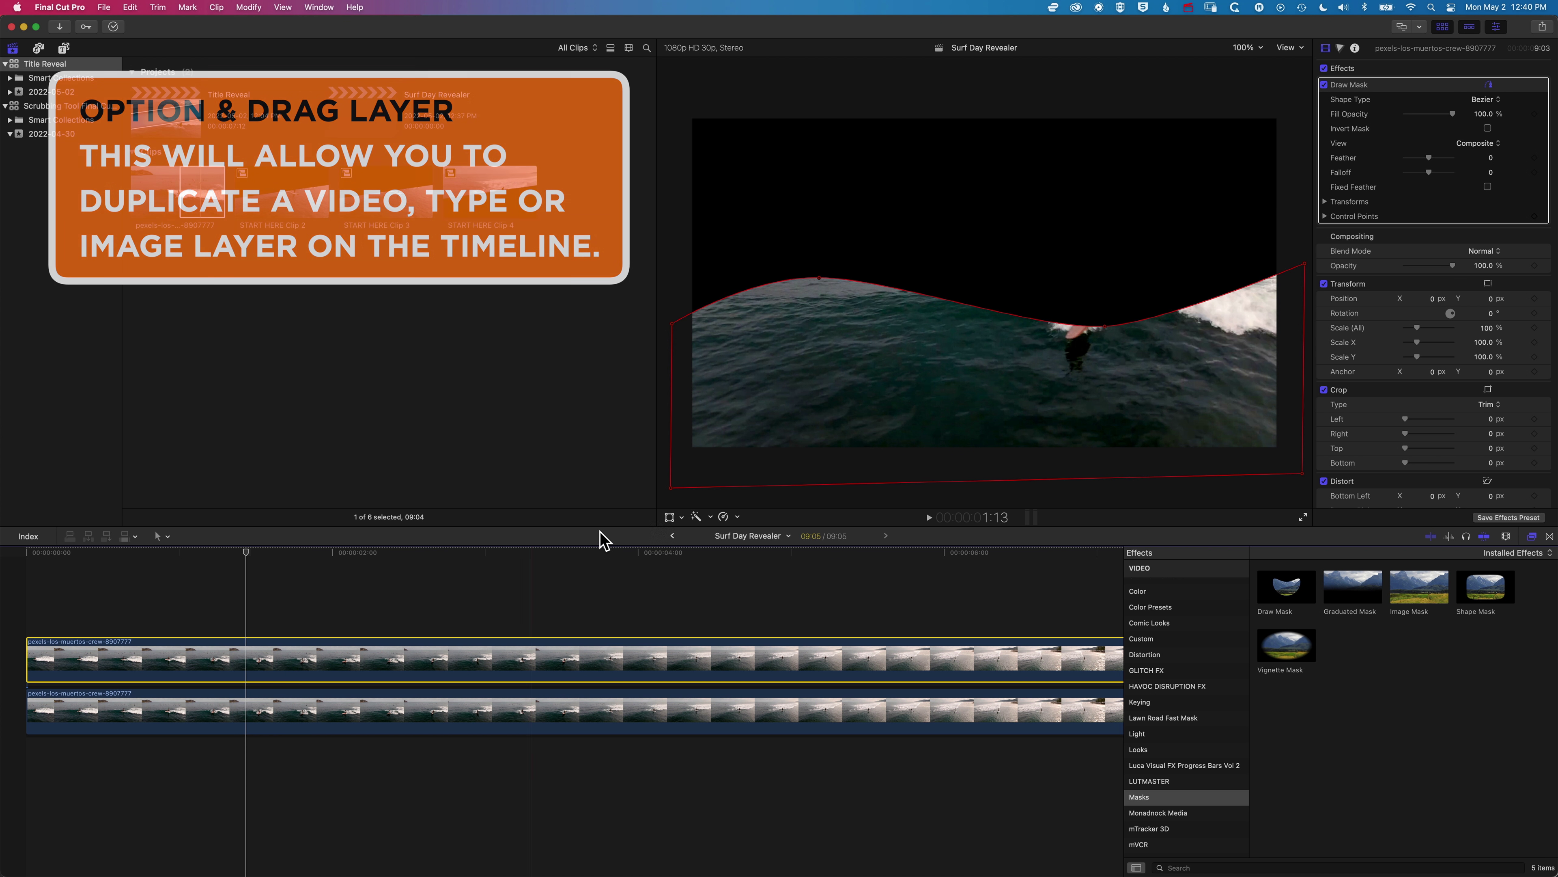
{"action": "left_click", "coordinate": [673, 495]}
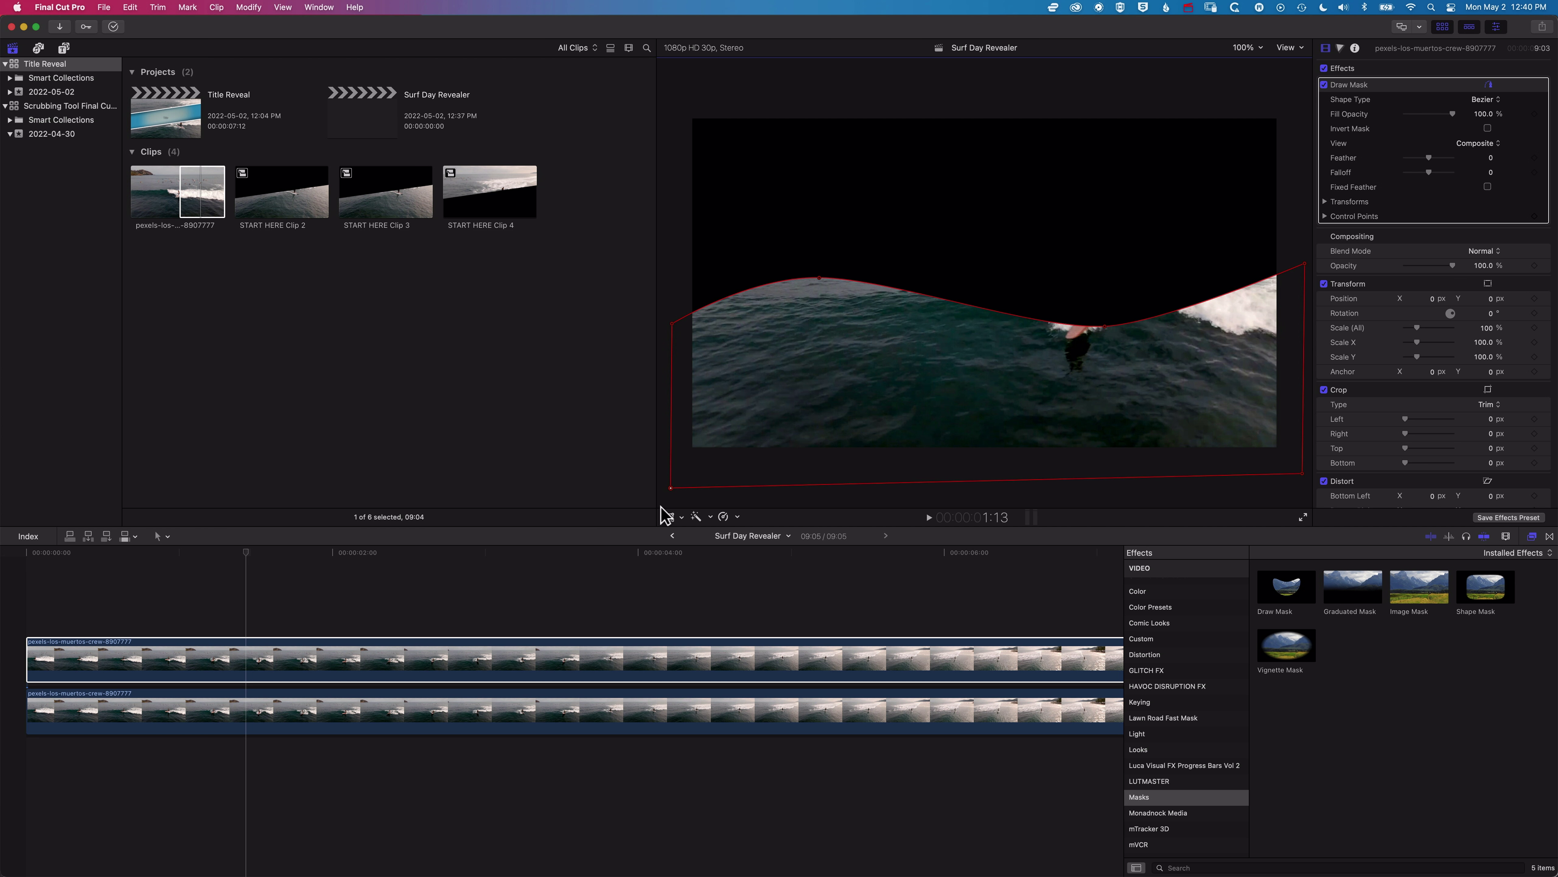
Select the upper clip's Draw Mask and drag its bottom-left control point above the frame
{"action": "left_click", "coordinate": [649, 535]}
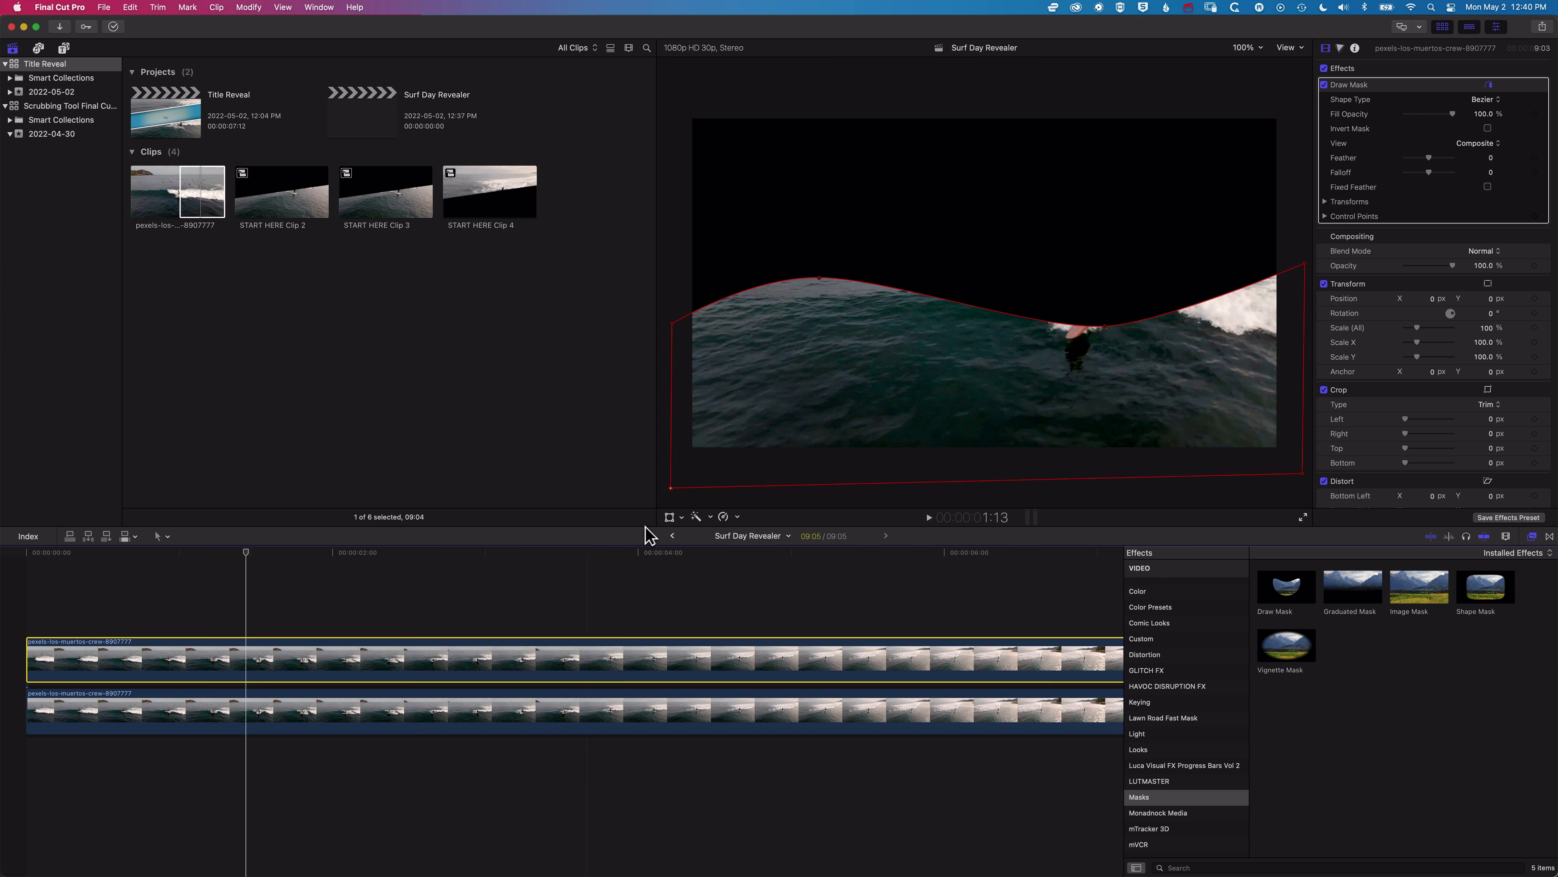
{"action": "left_click", "coordinate": [1376, 71]}
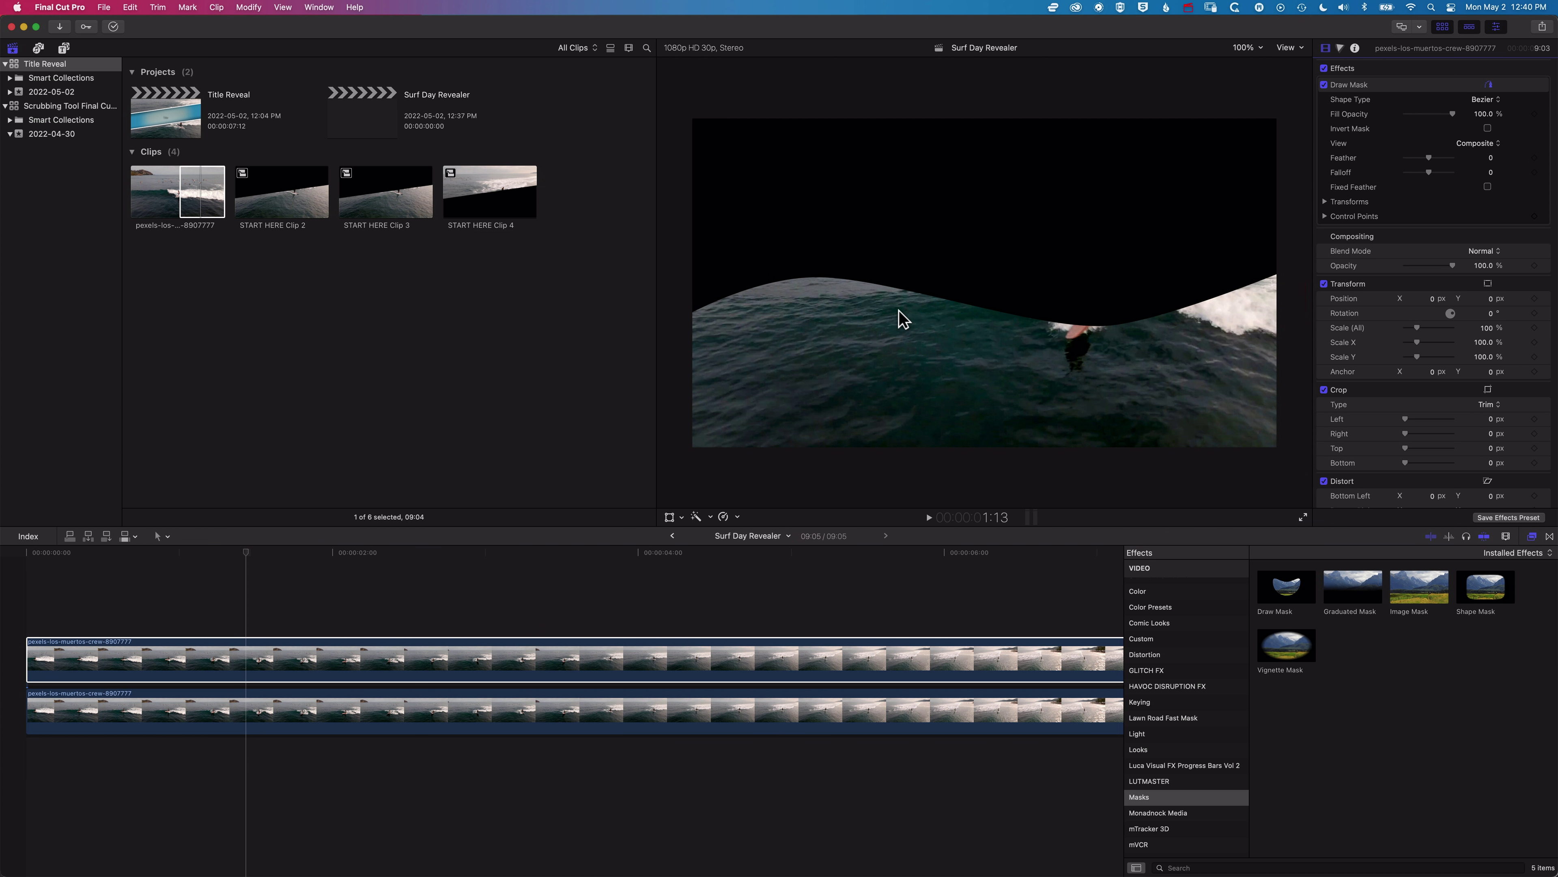
{"action": "left_click", "coordinate": [465, 616]}
{"action": "left_click", "coordinate": [435, 668]}
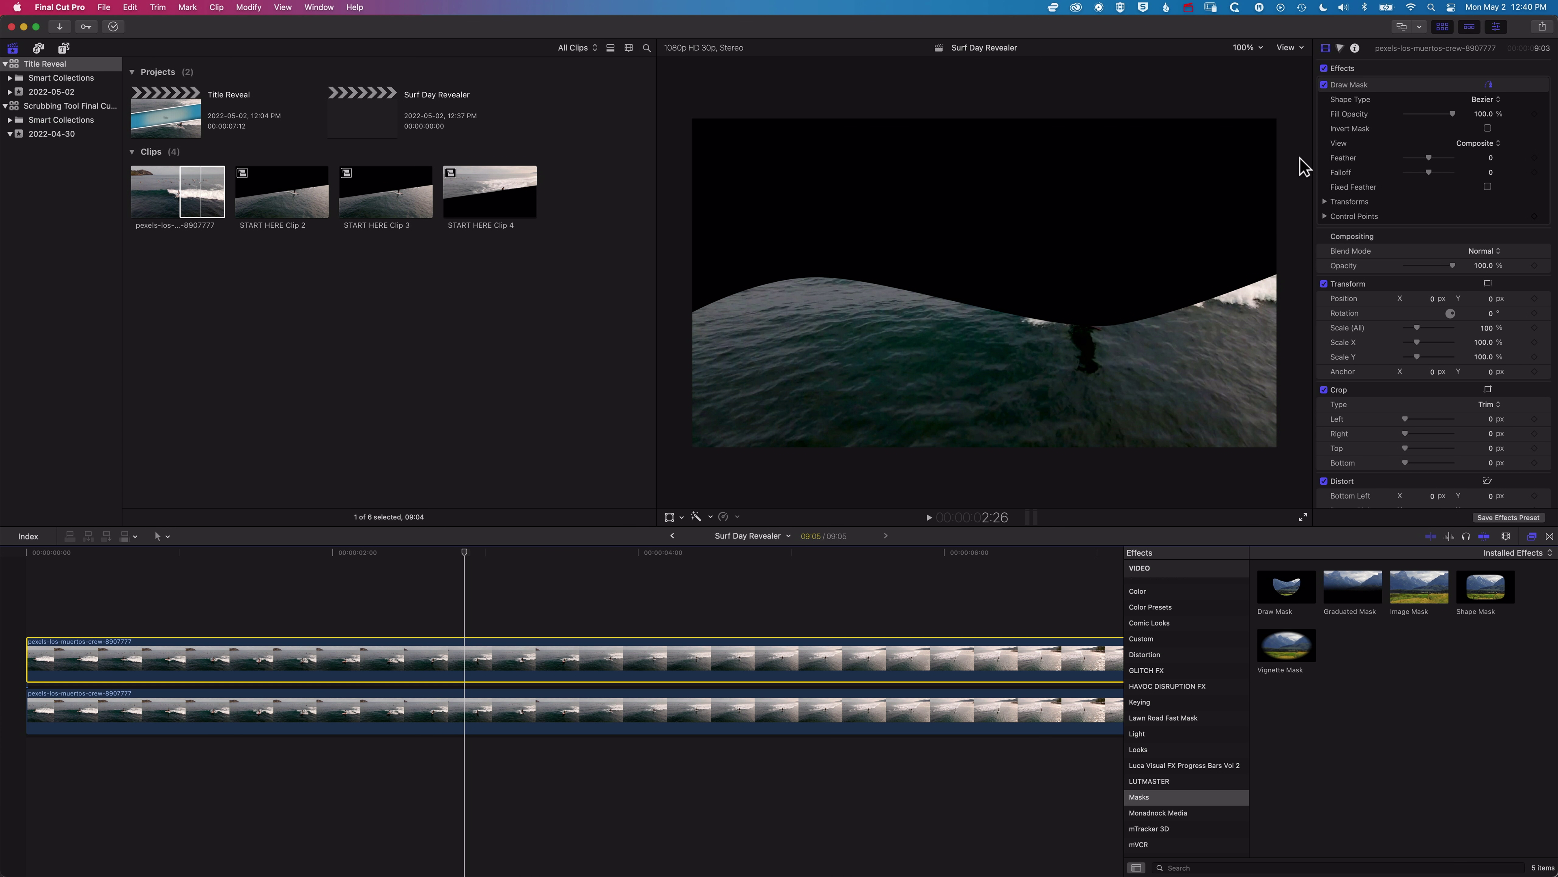
{"action": "left_click", "coordinate": [327, 9]}
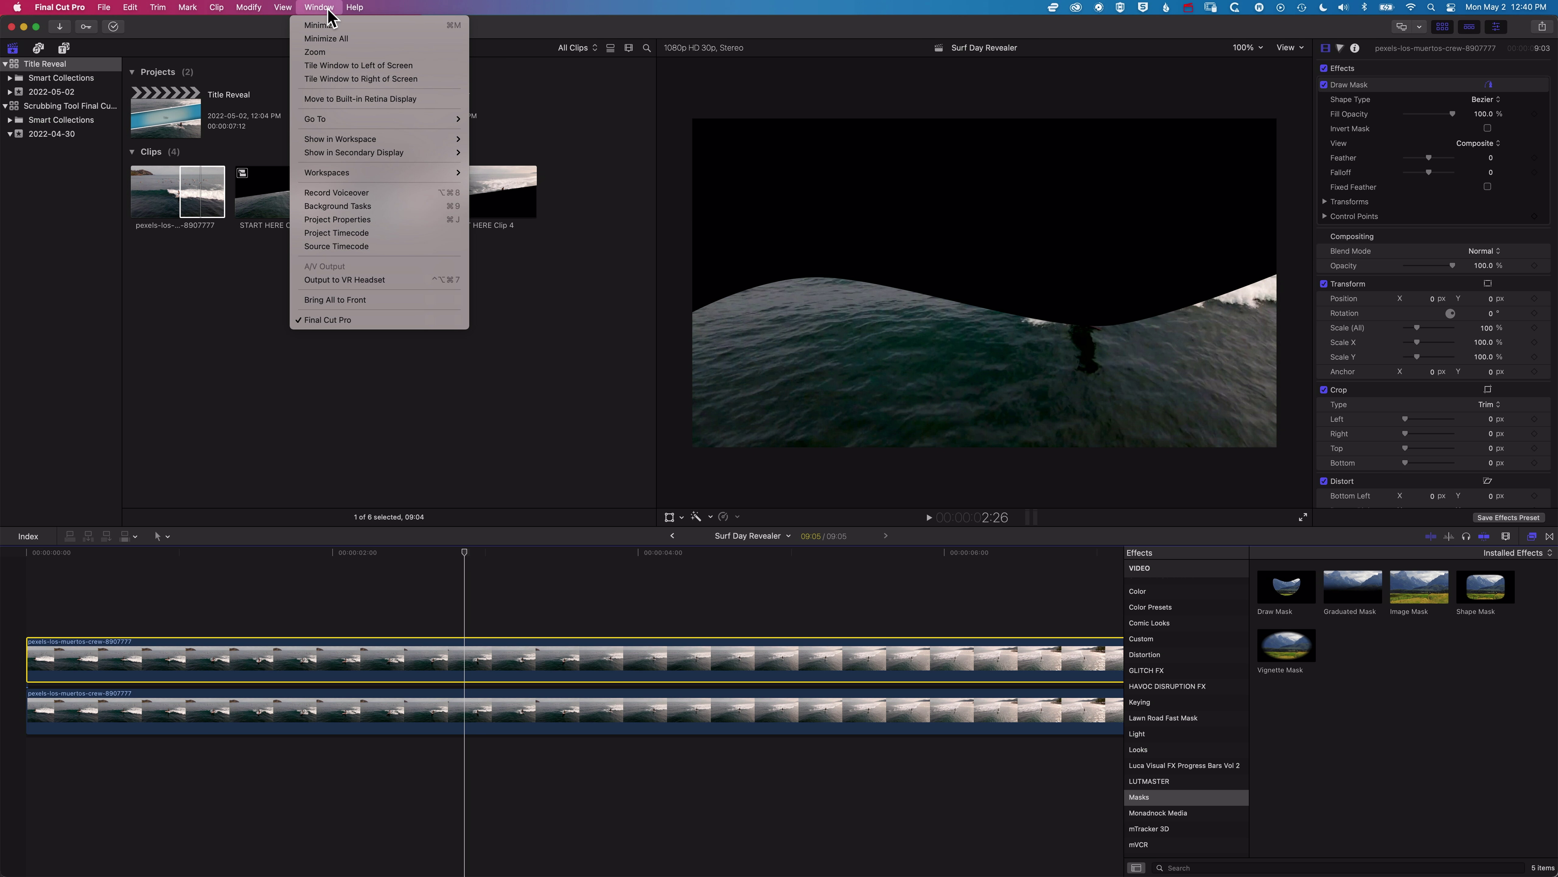
{"action": "mouse_move", "coordinate": [366, 134]}
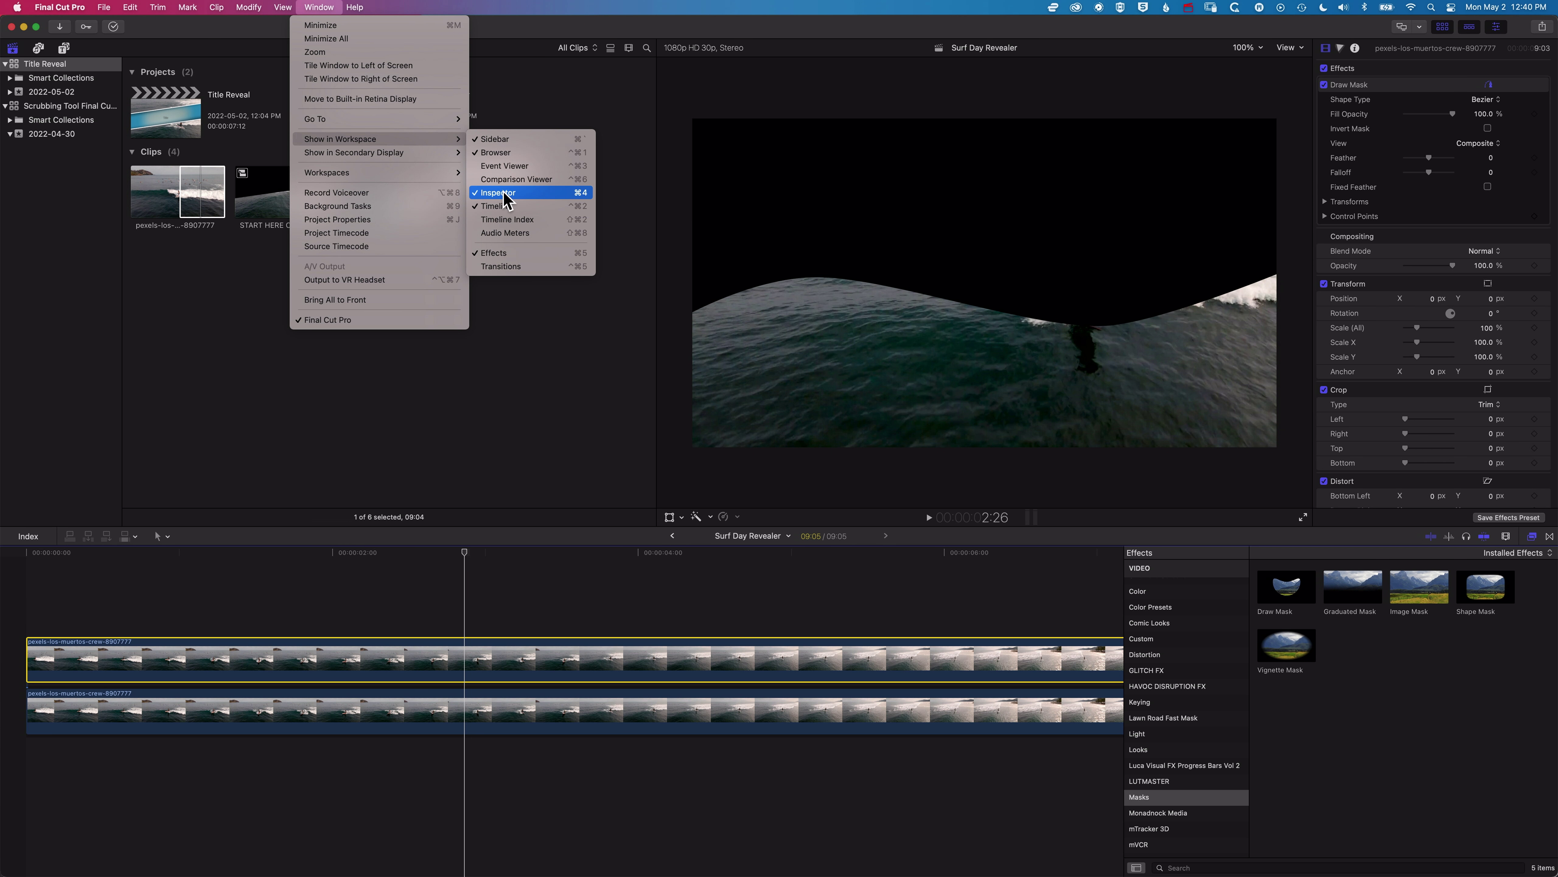
{"action": "key", "text": "Escape"}
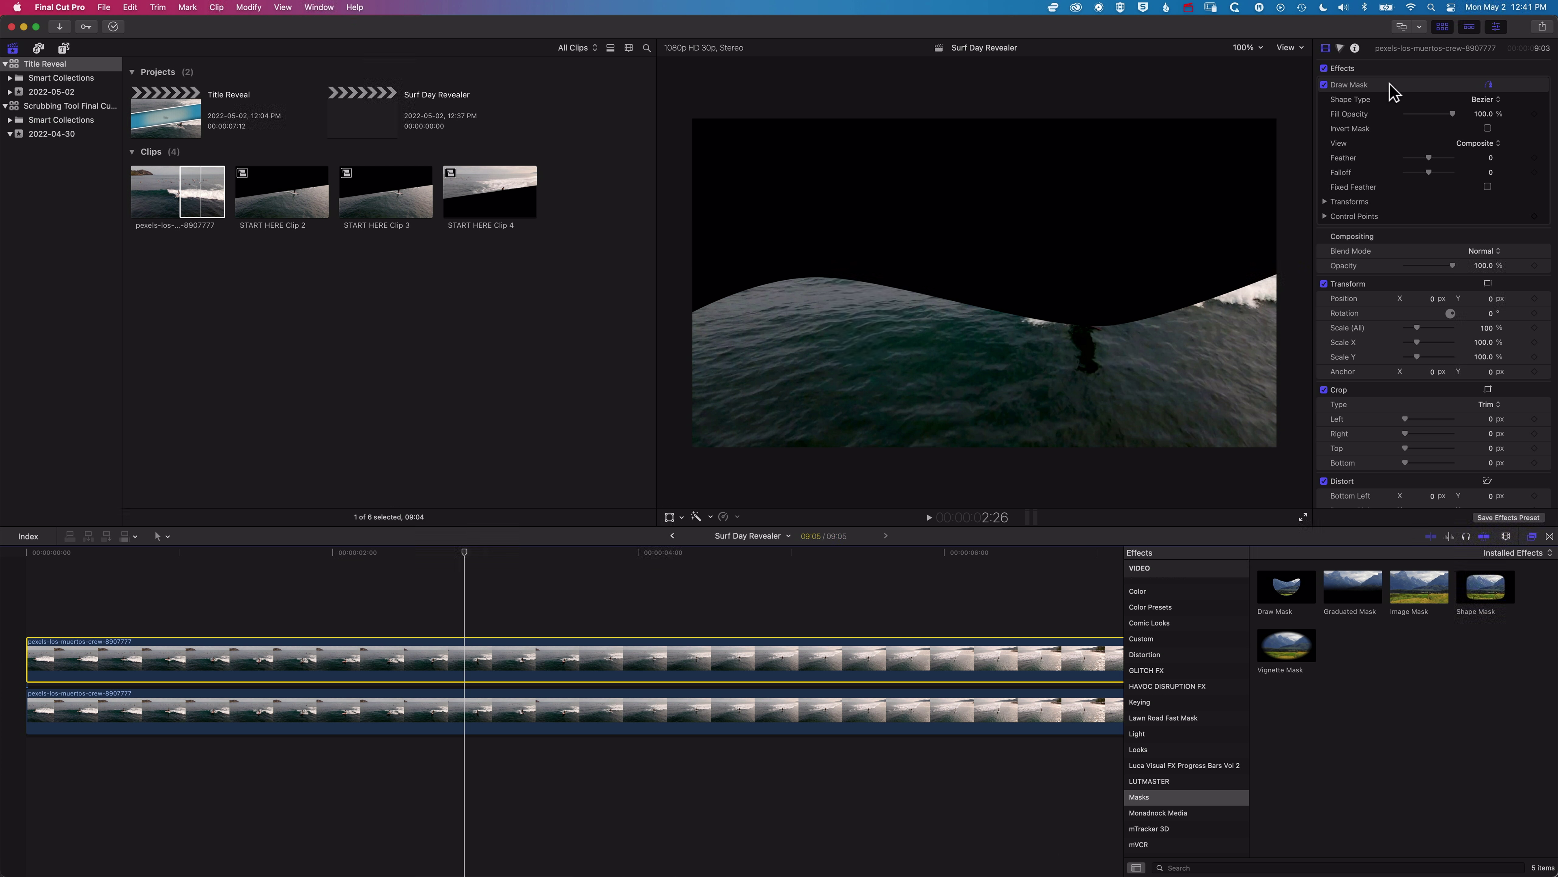
{"action": "left_click", "coordinate": [1396, 94]}
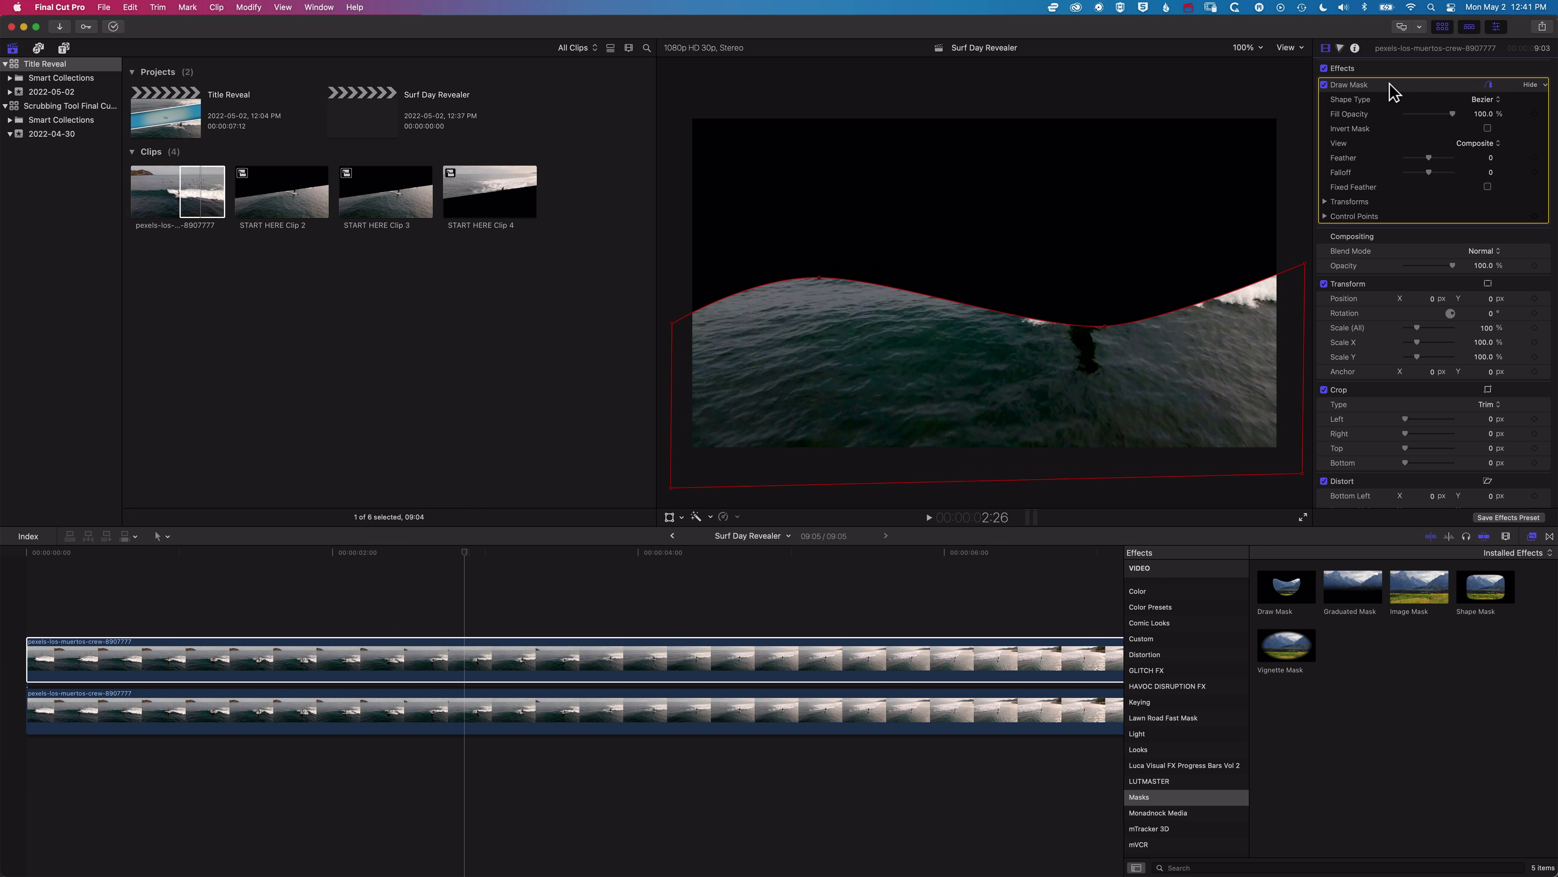
{"action": "left_click", "coordinate": [670, 487]}
{"action": "left_click_drag", "start_coordinate": [671, 488], "coordinate": [671, 87]}
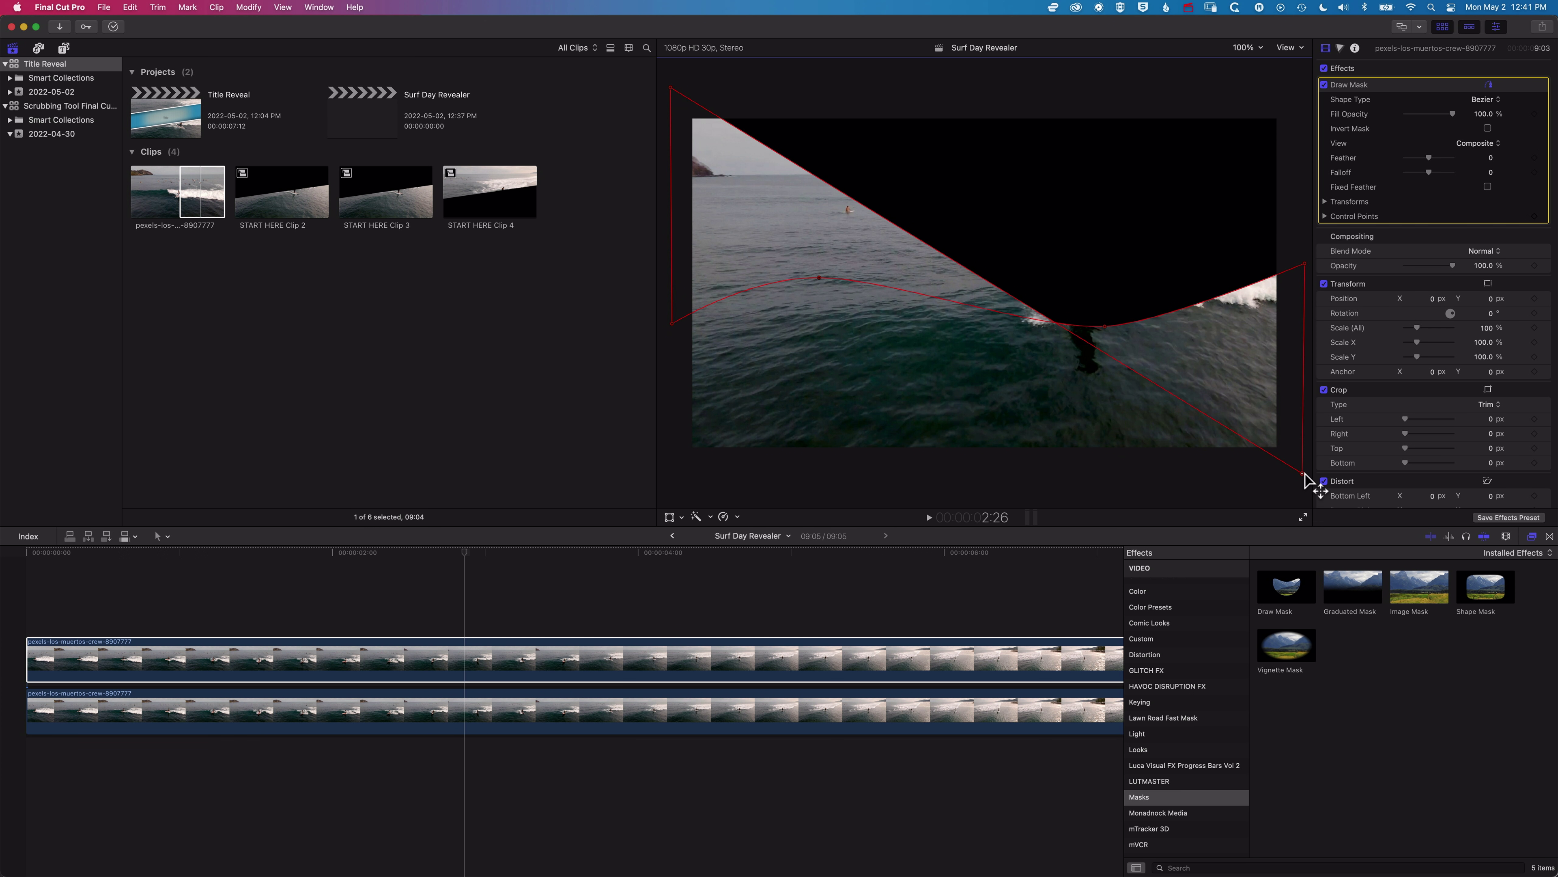
Move the bottom-right mask point above the frame and toggle the upper clip off and on
{"action": "left_click_drag", "start_coordinate": [1304, 474], "coordinate": [1291, 100]}
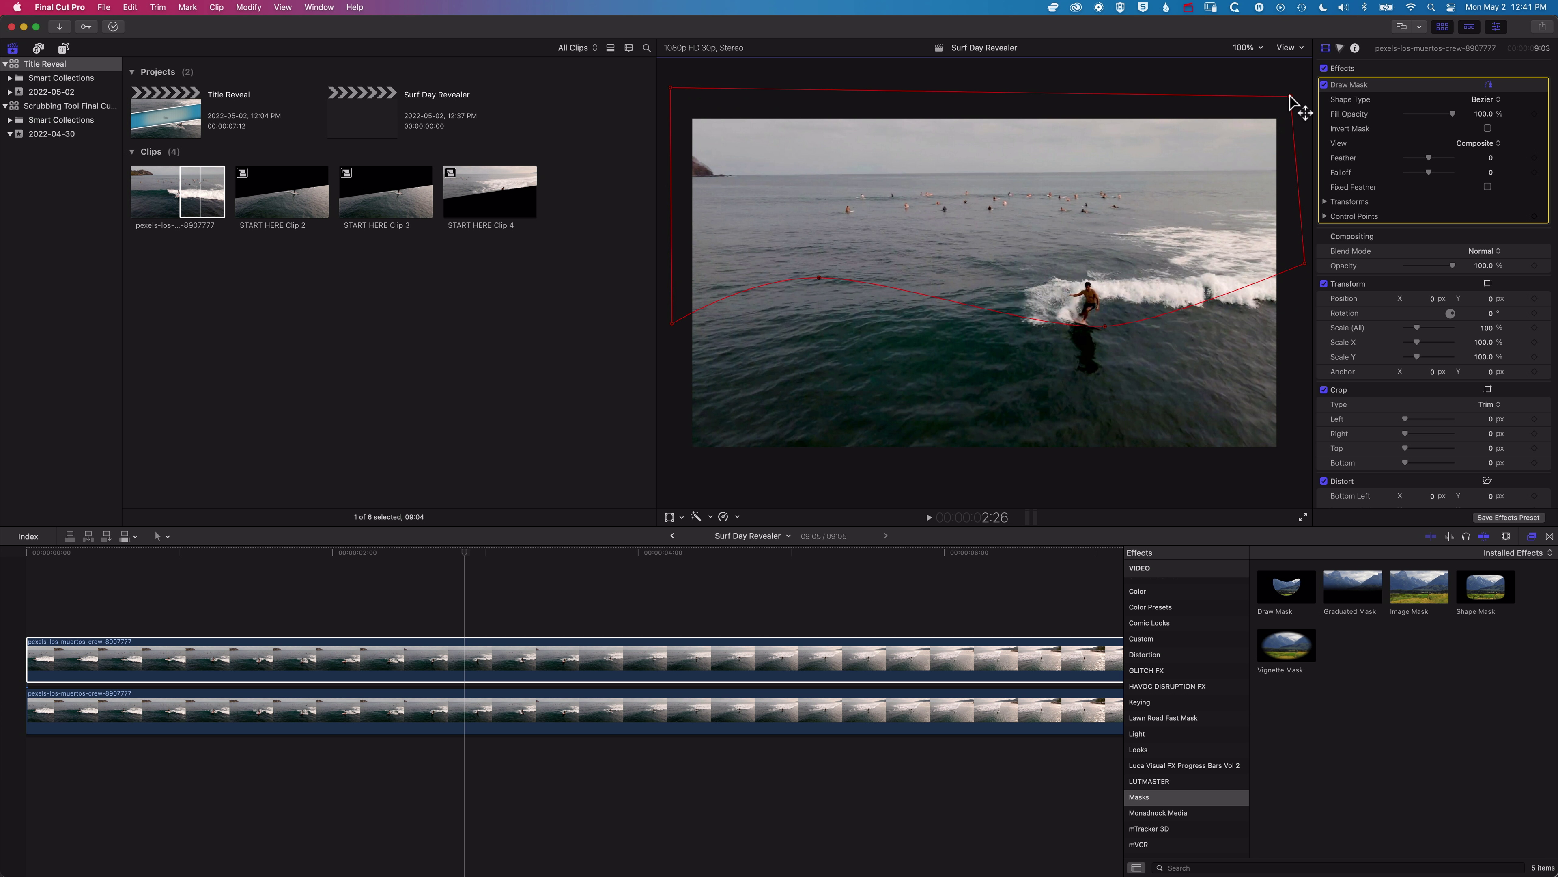
{"action": "left_click", "coordinate": [480, 660]}
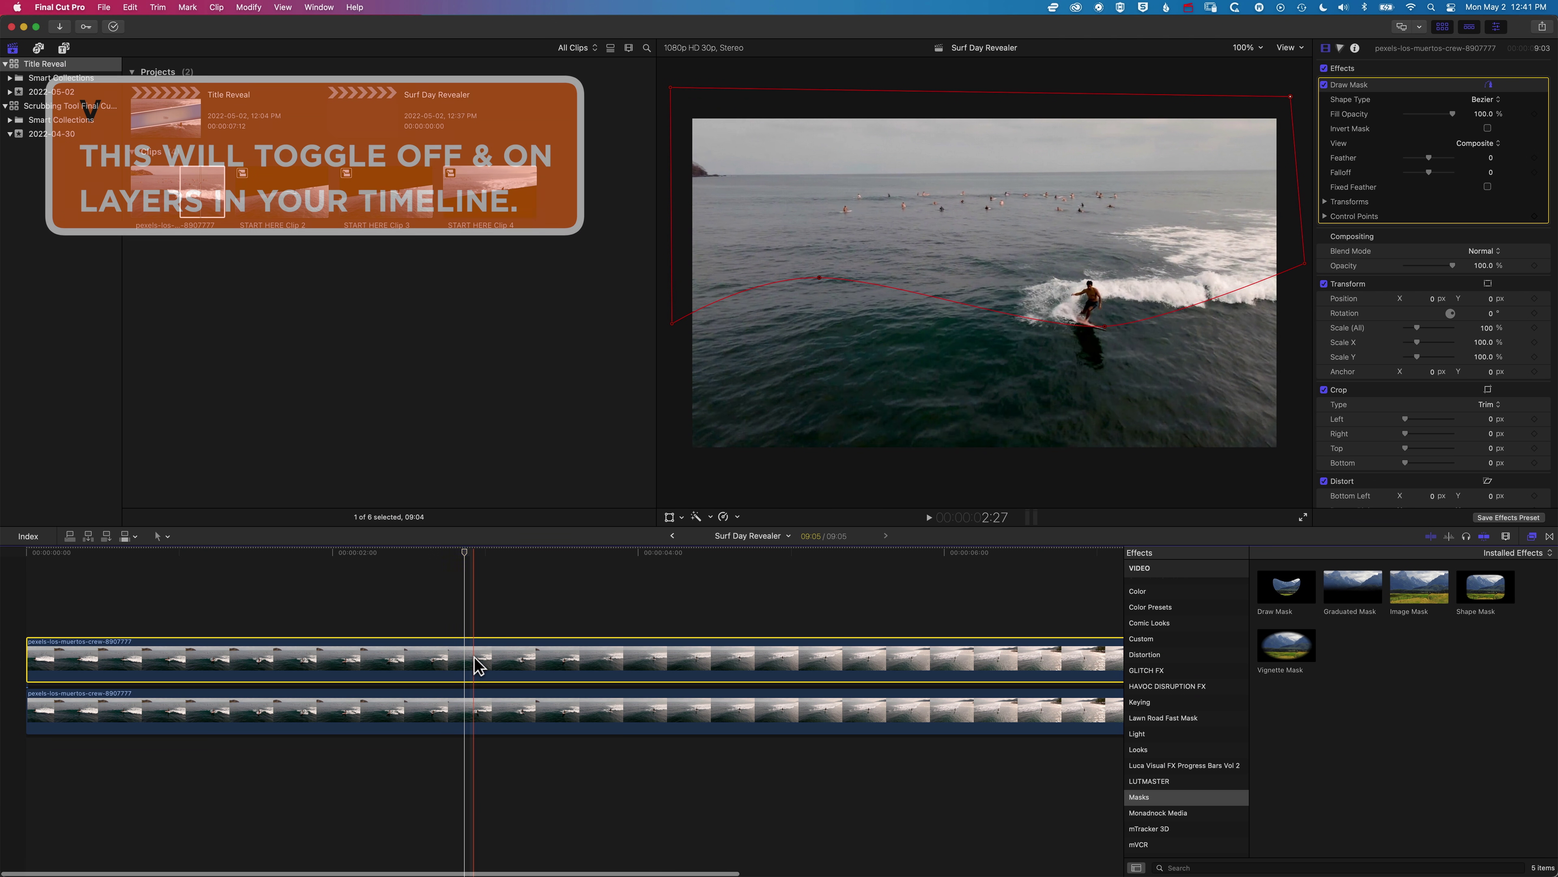
{"action": "key", "text": "v"}
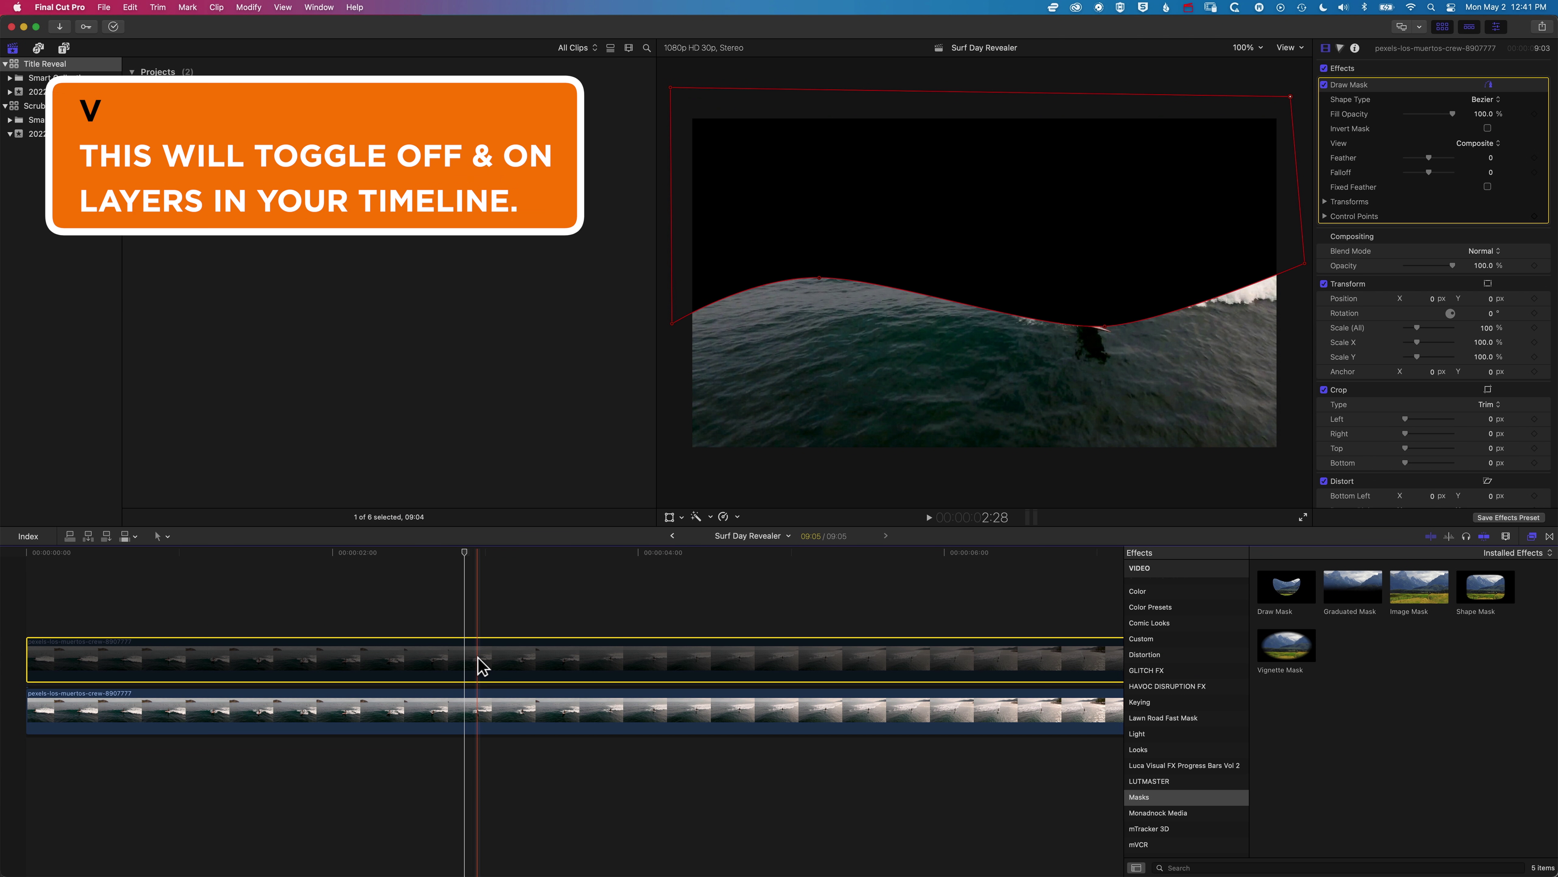
{"action": "key", "text": "v"}
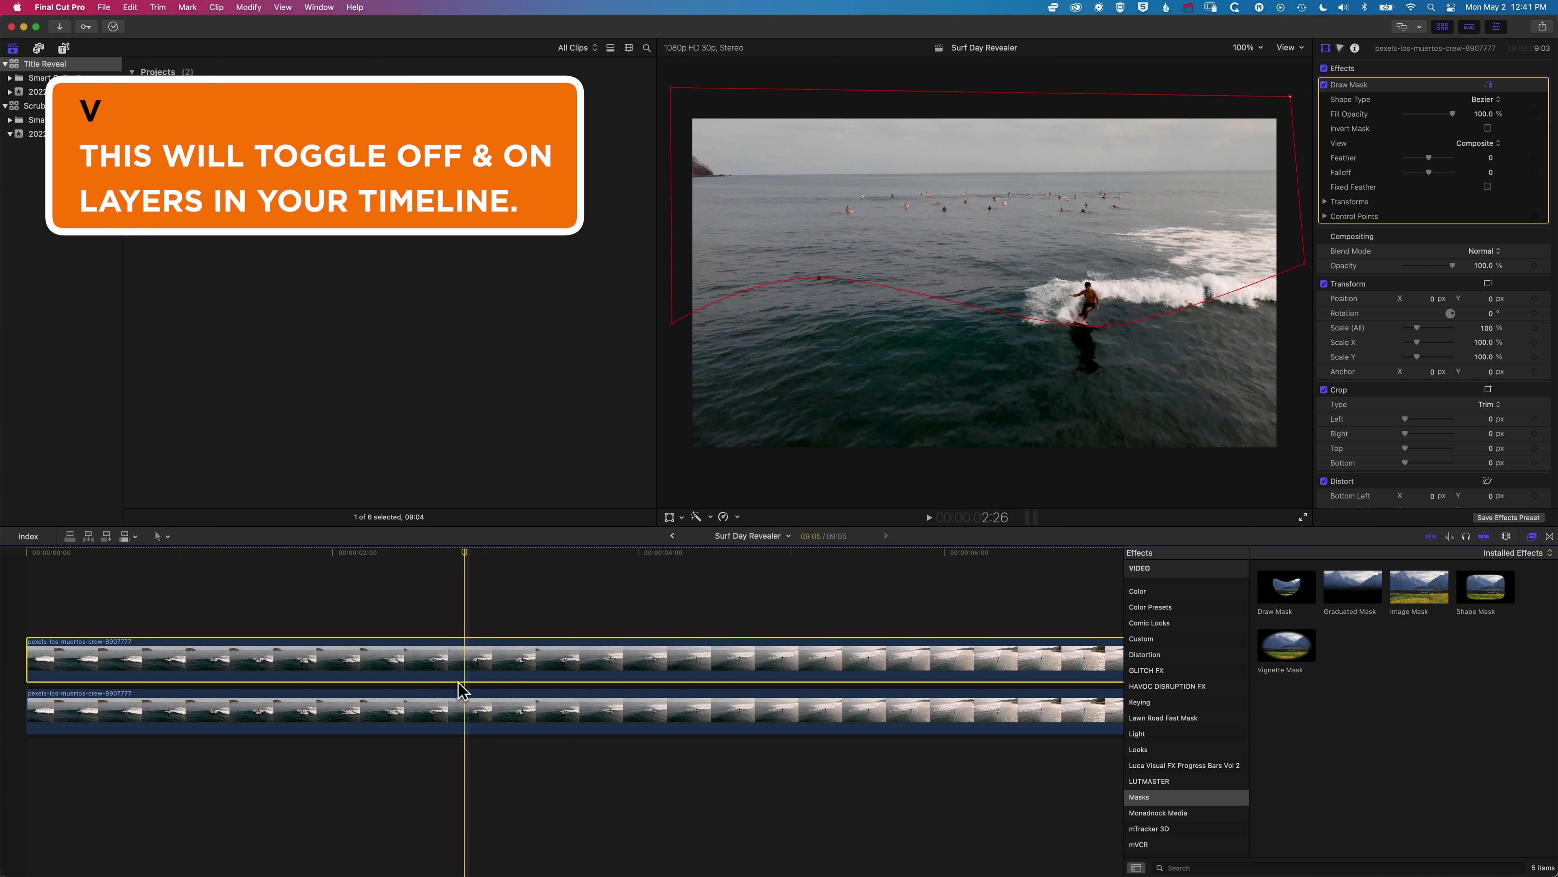
Toggle the lower clip off and on, then play the project from the start
{"action": "left_click", "coordinate": [468, 717]}
{"action": "key", "text": "v"}
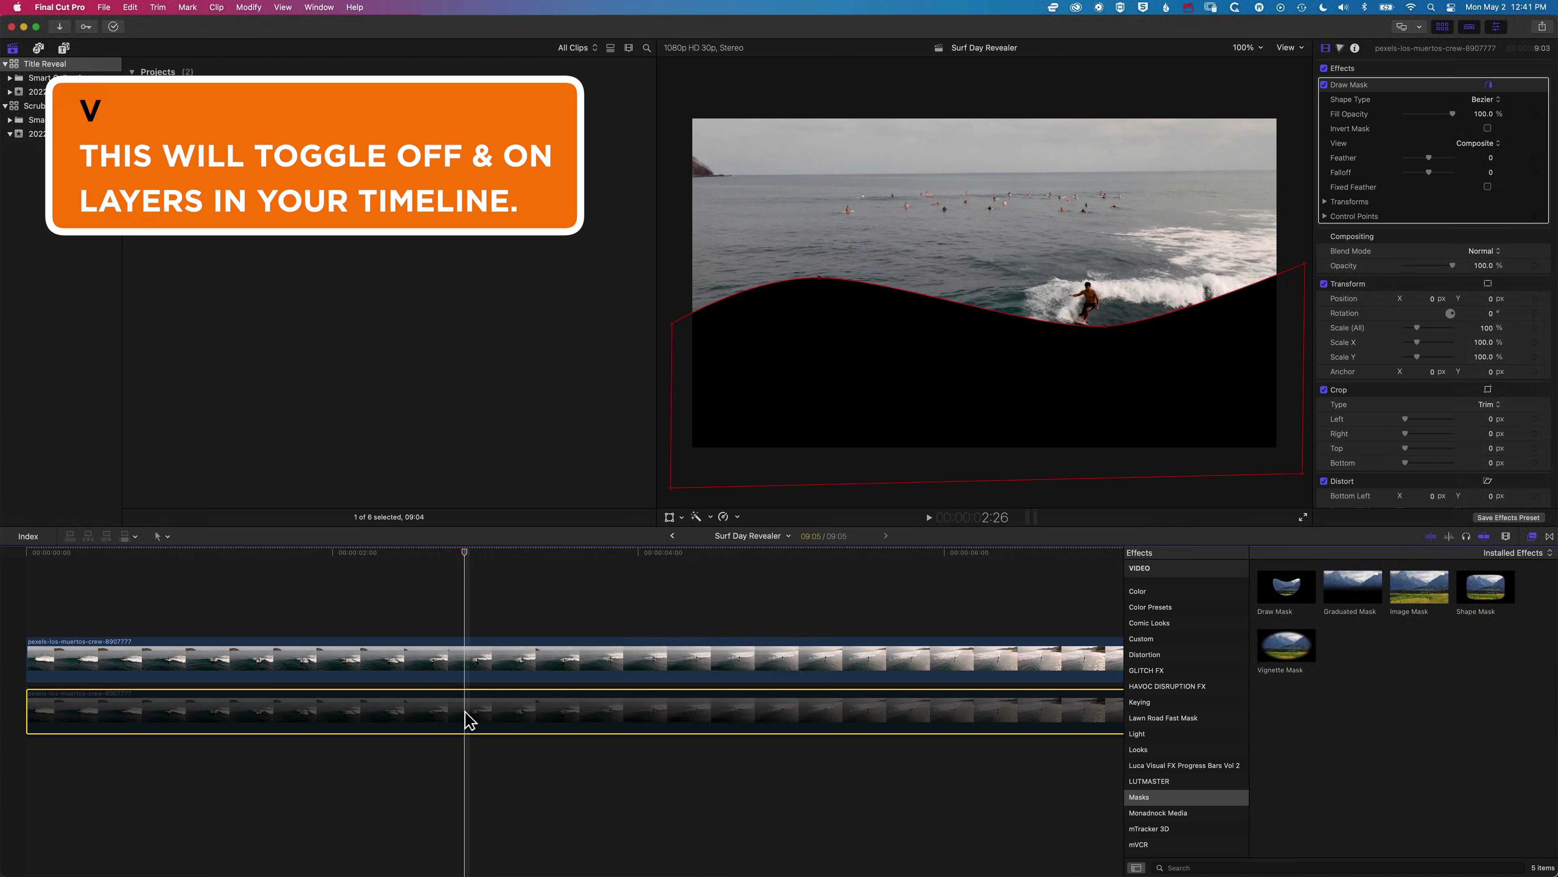
{"action": "key", "text": "v"}
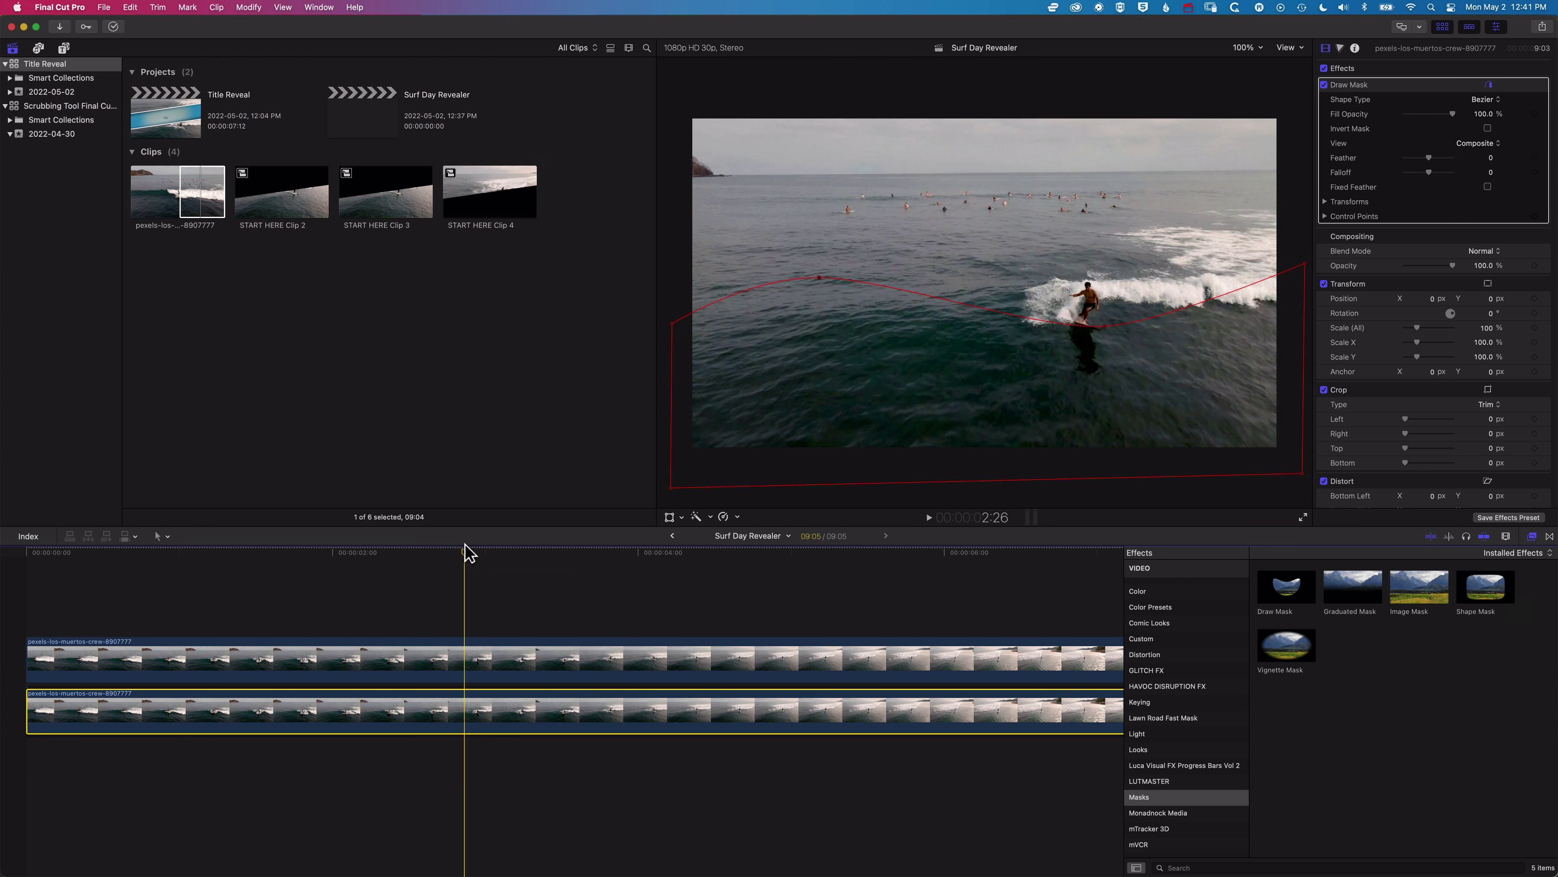
{"action": "left_click_drag", "start_coordinate": [469, 553], "coordinate": [5, 572]}
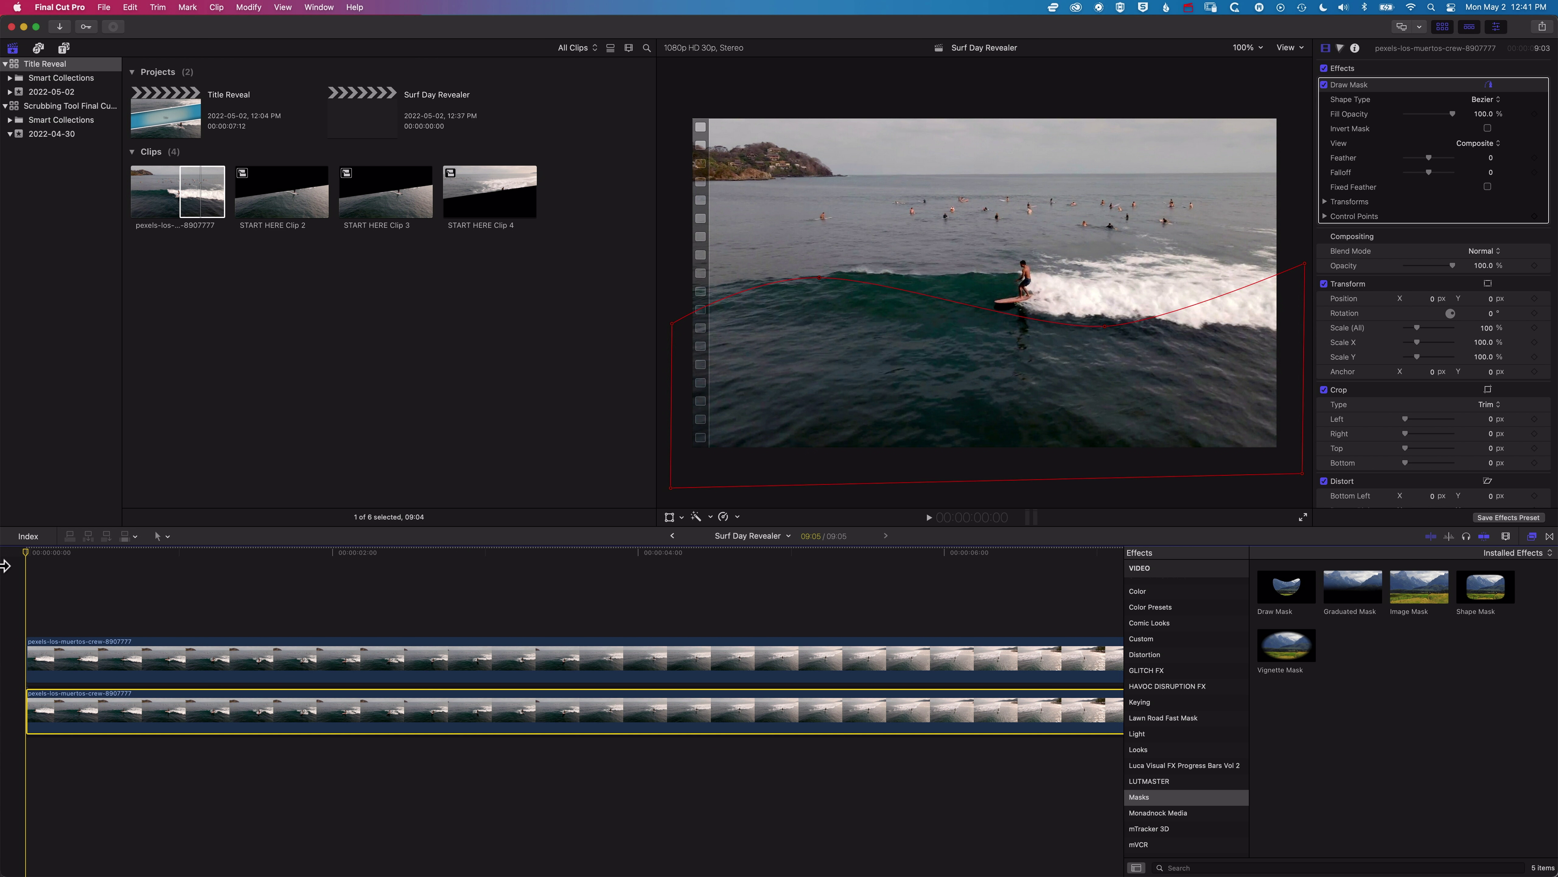
{"action": "key", "text": "space"}
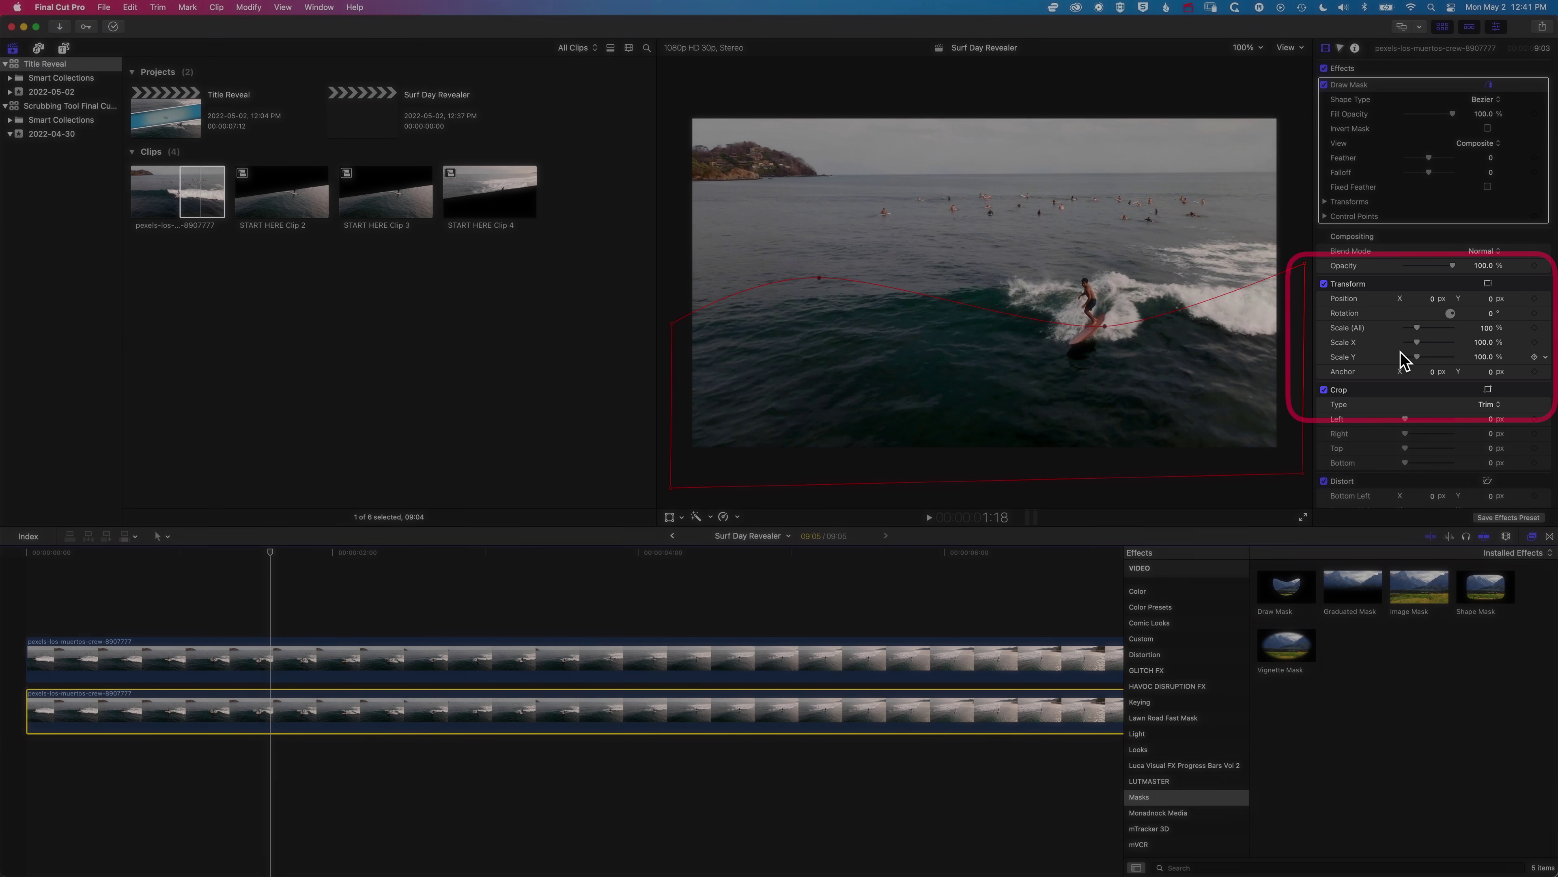
Keyframe the clip's Transform at 1:18, then drag it down to Y −161.2 px at 2:09
{"action": "left_click", "coordinate": [671, 517]}
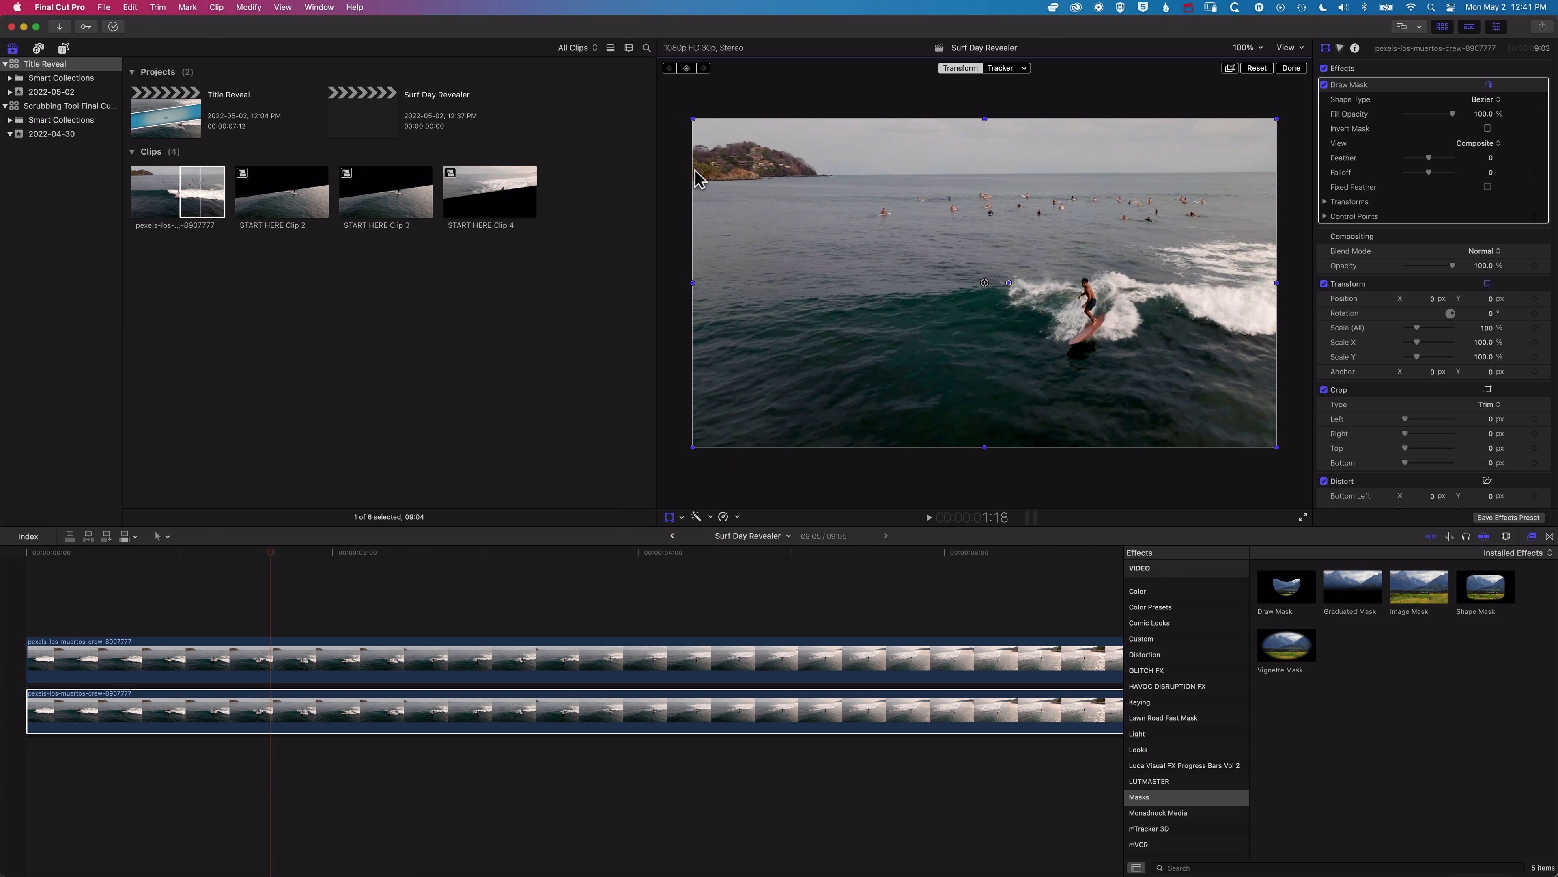
{"action": "left_click", "coordinate": [687, 68]}
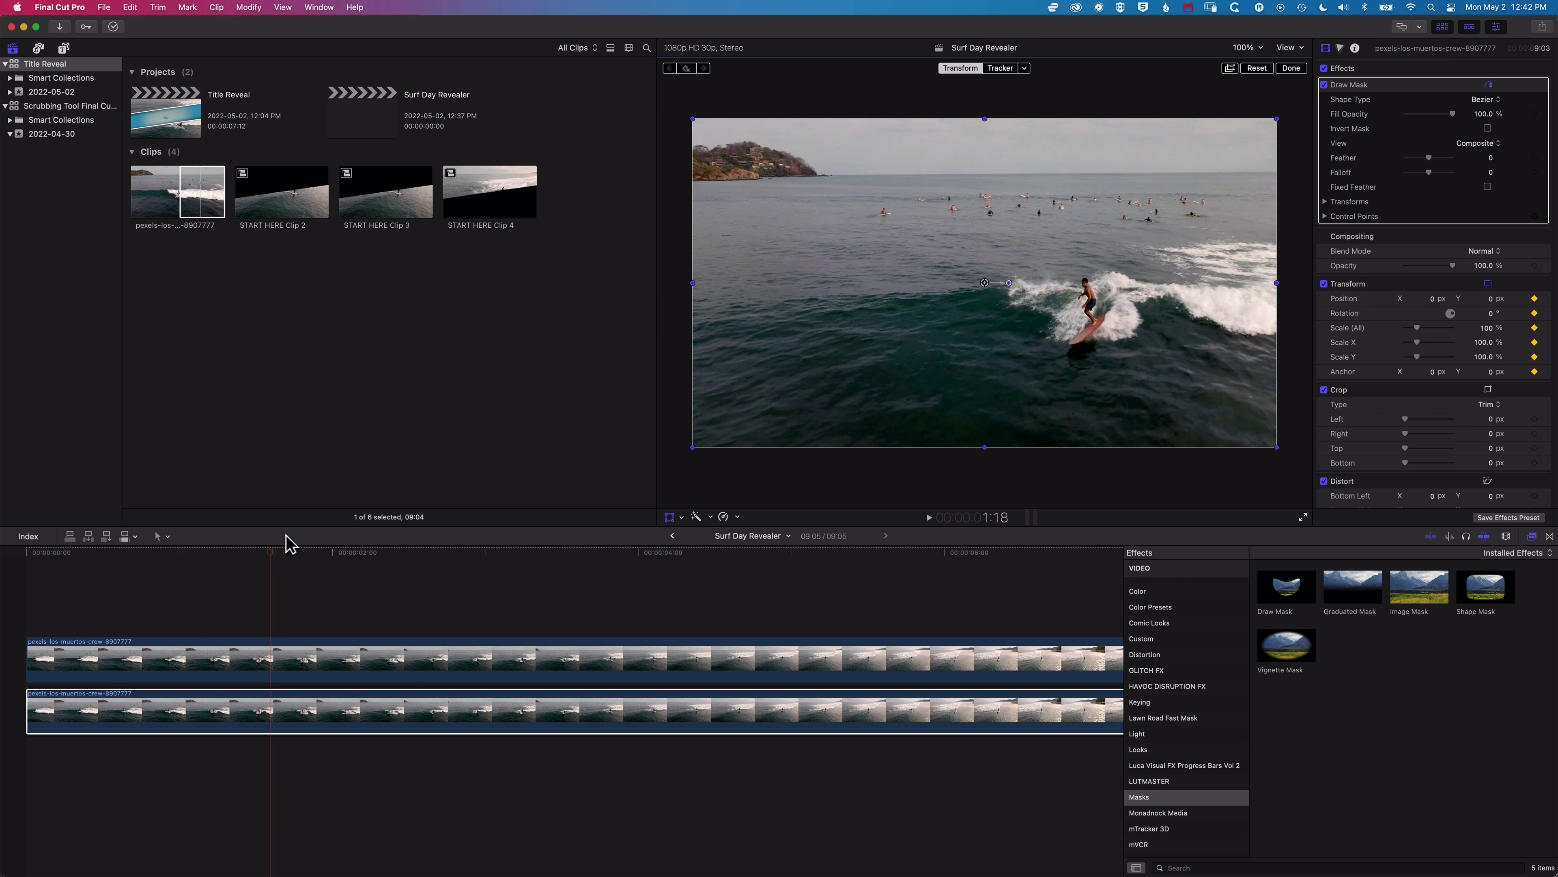
{"action": "key", "text": "space"}
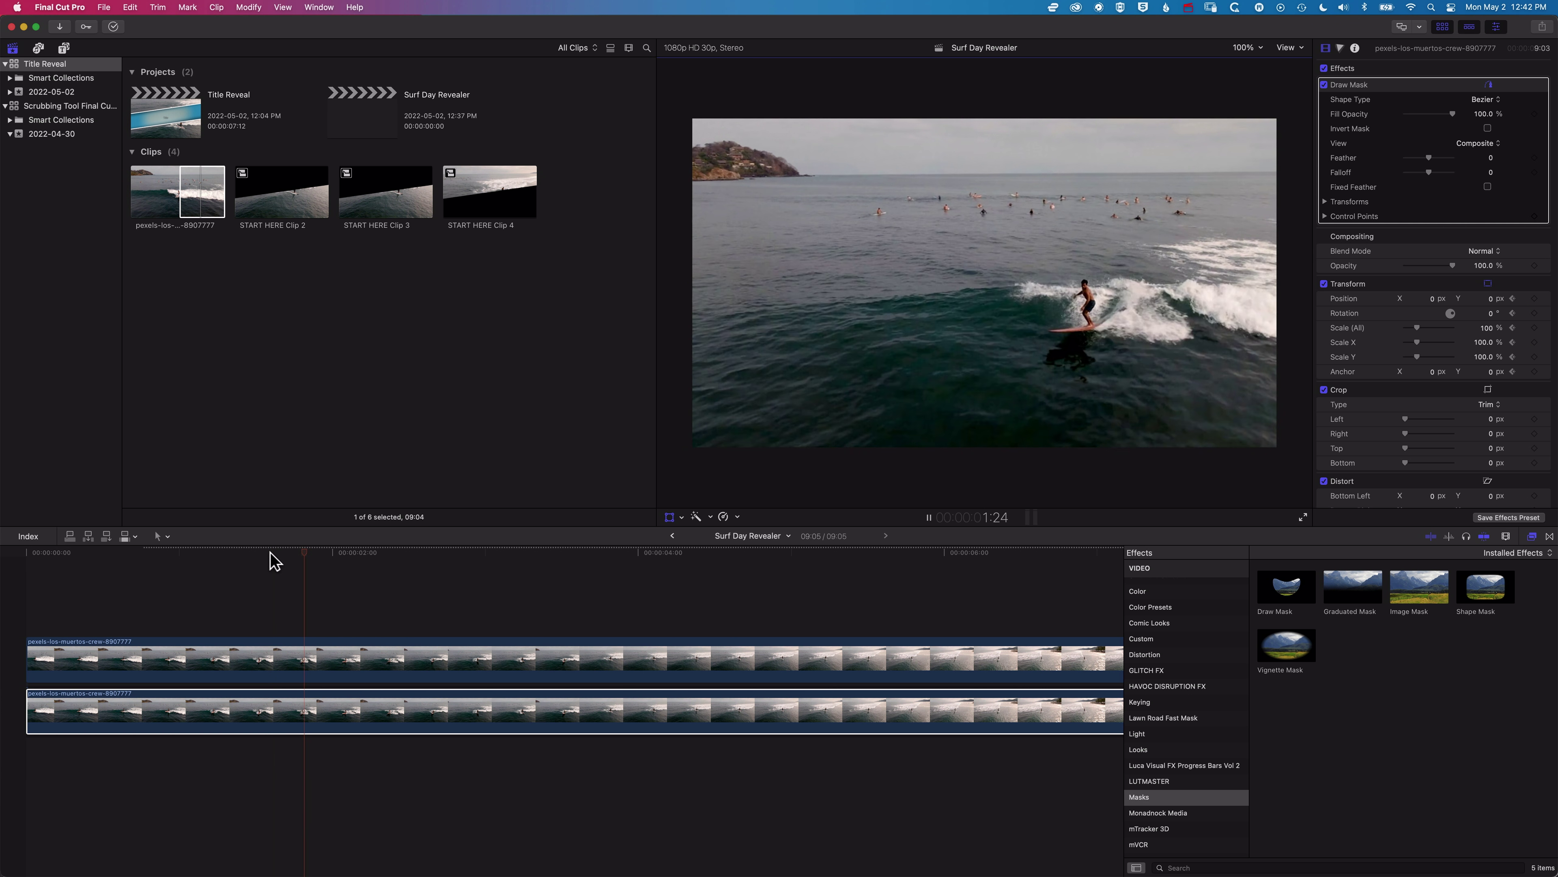
{"action": "key", "text": "space"}
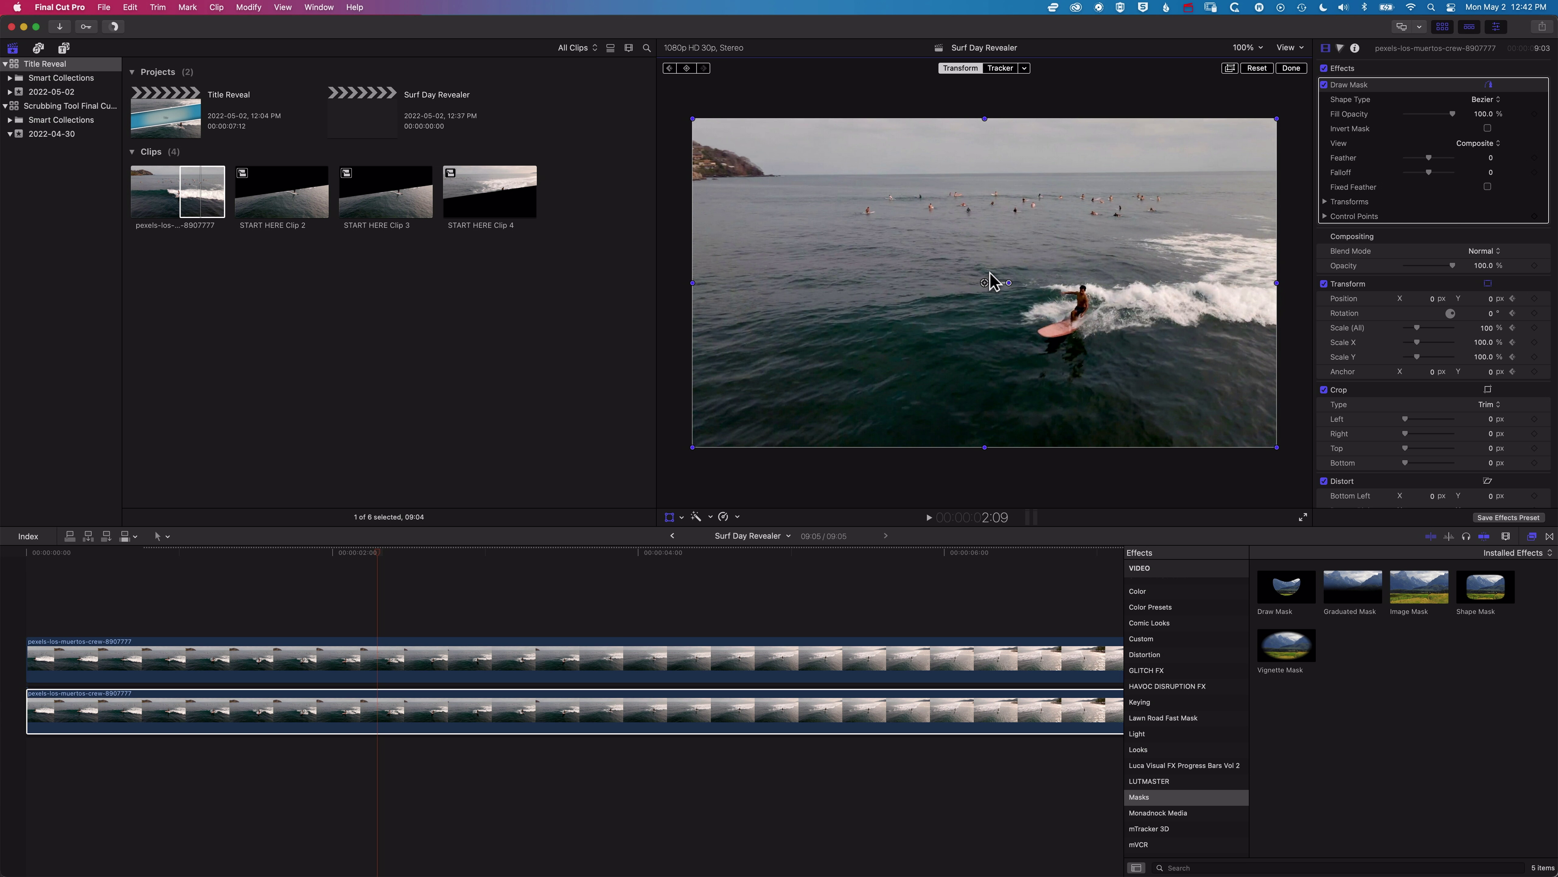
{"action": "left_click_drag", "start_coordinate": [982, 283], "coordinate": [984, 335]}
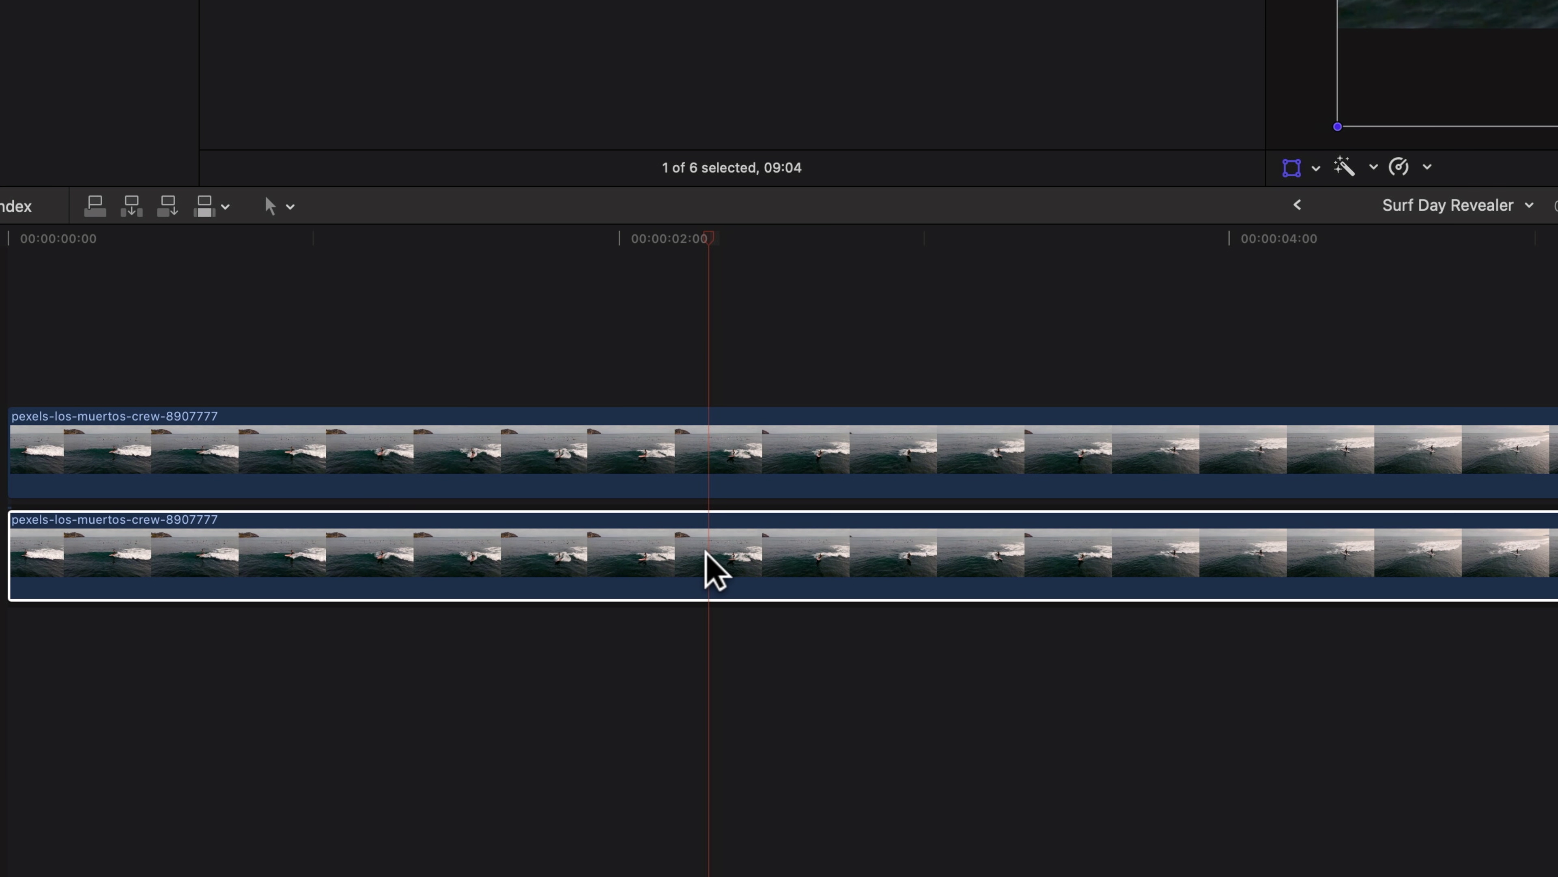
Show the lower clip's Transform animation lanes, then select the upper clip at its first keyframe
{"action": "right_click", "coordinate": [706, 551]}
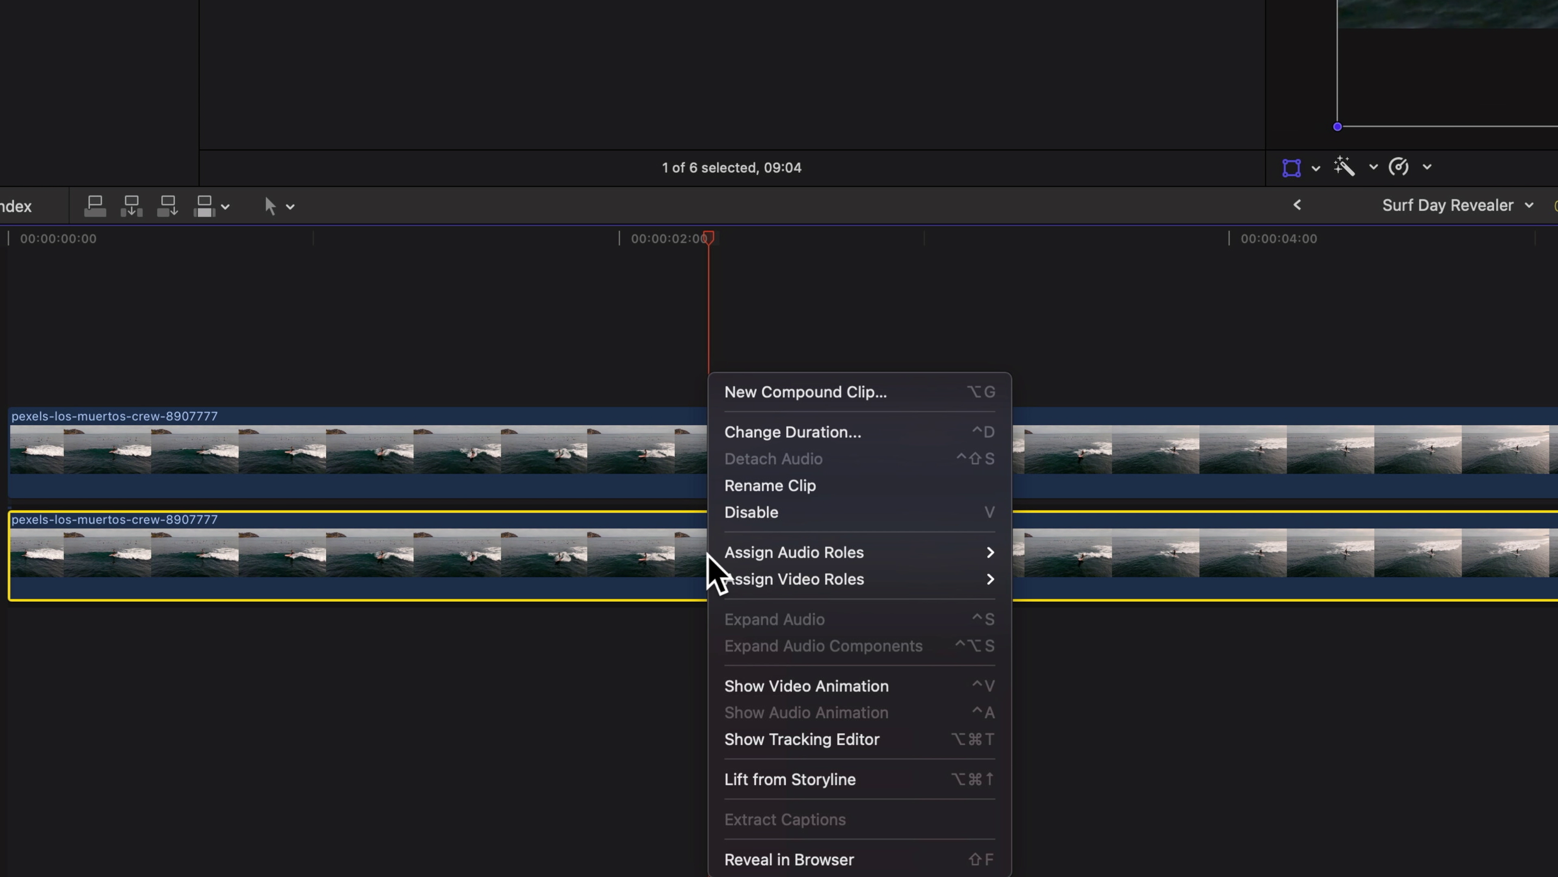
{"action": "left_click", "coordinate": [742, 684]}
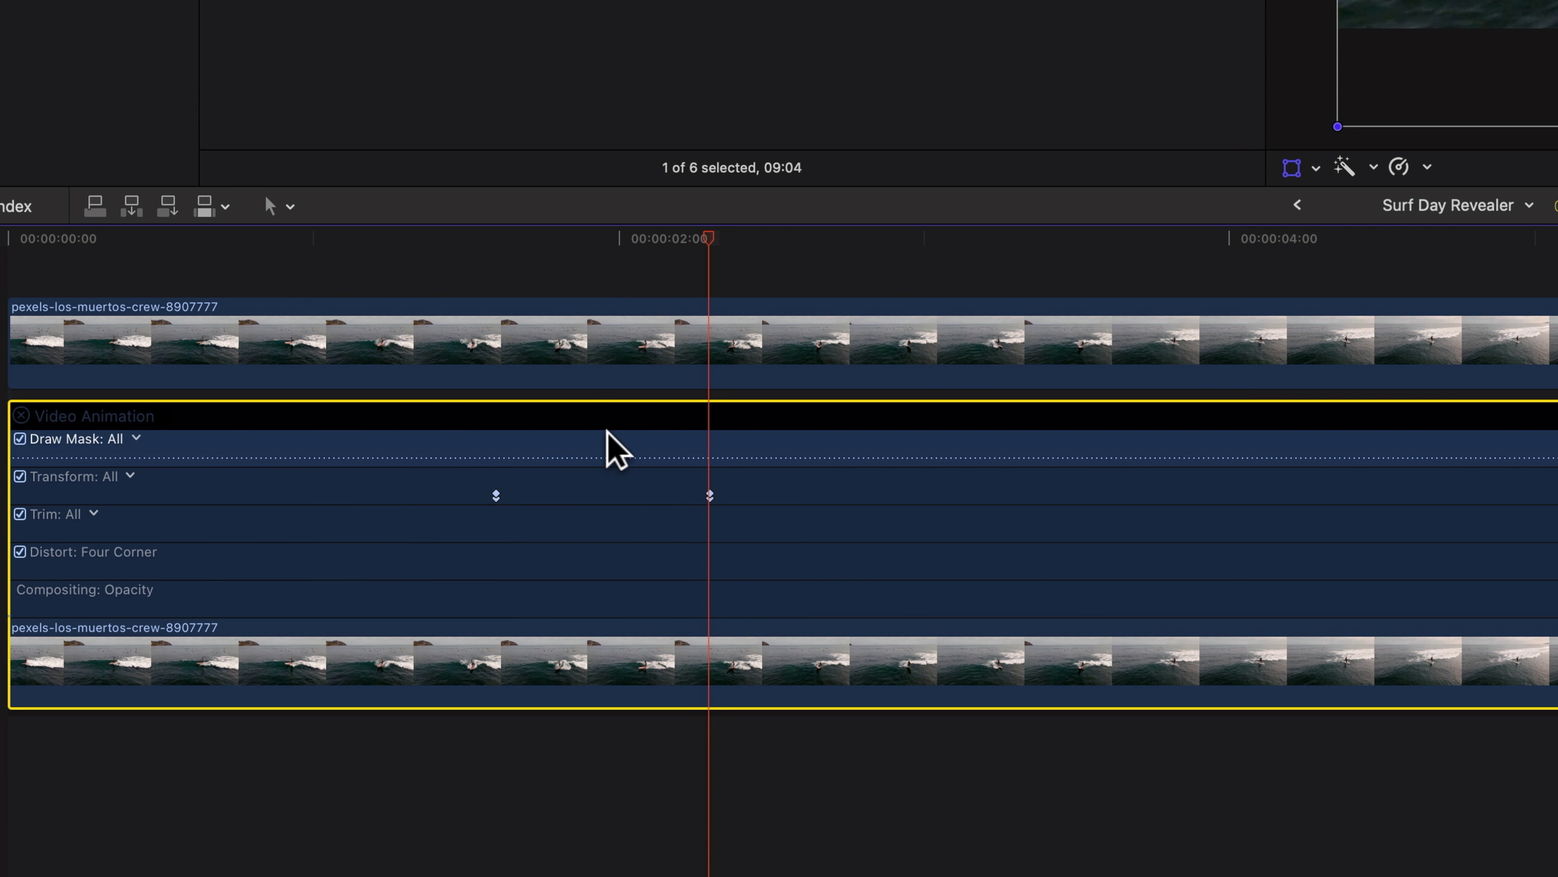
{"action": "left_click", "coordinate": [705, 342]}
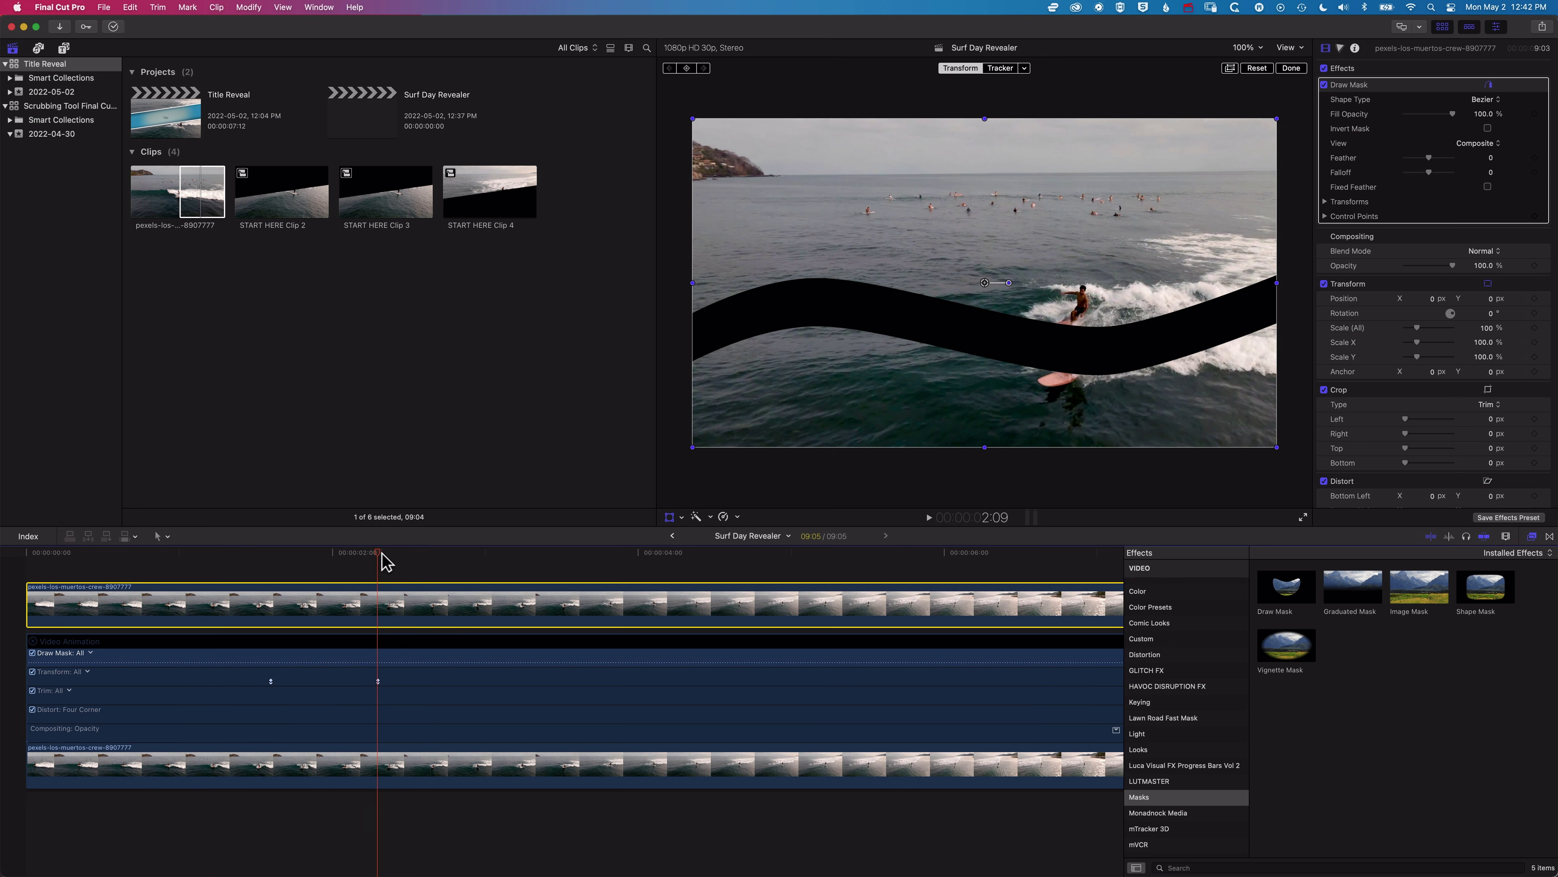
{"action": "left_click", "coordinate": [344, 457]}
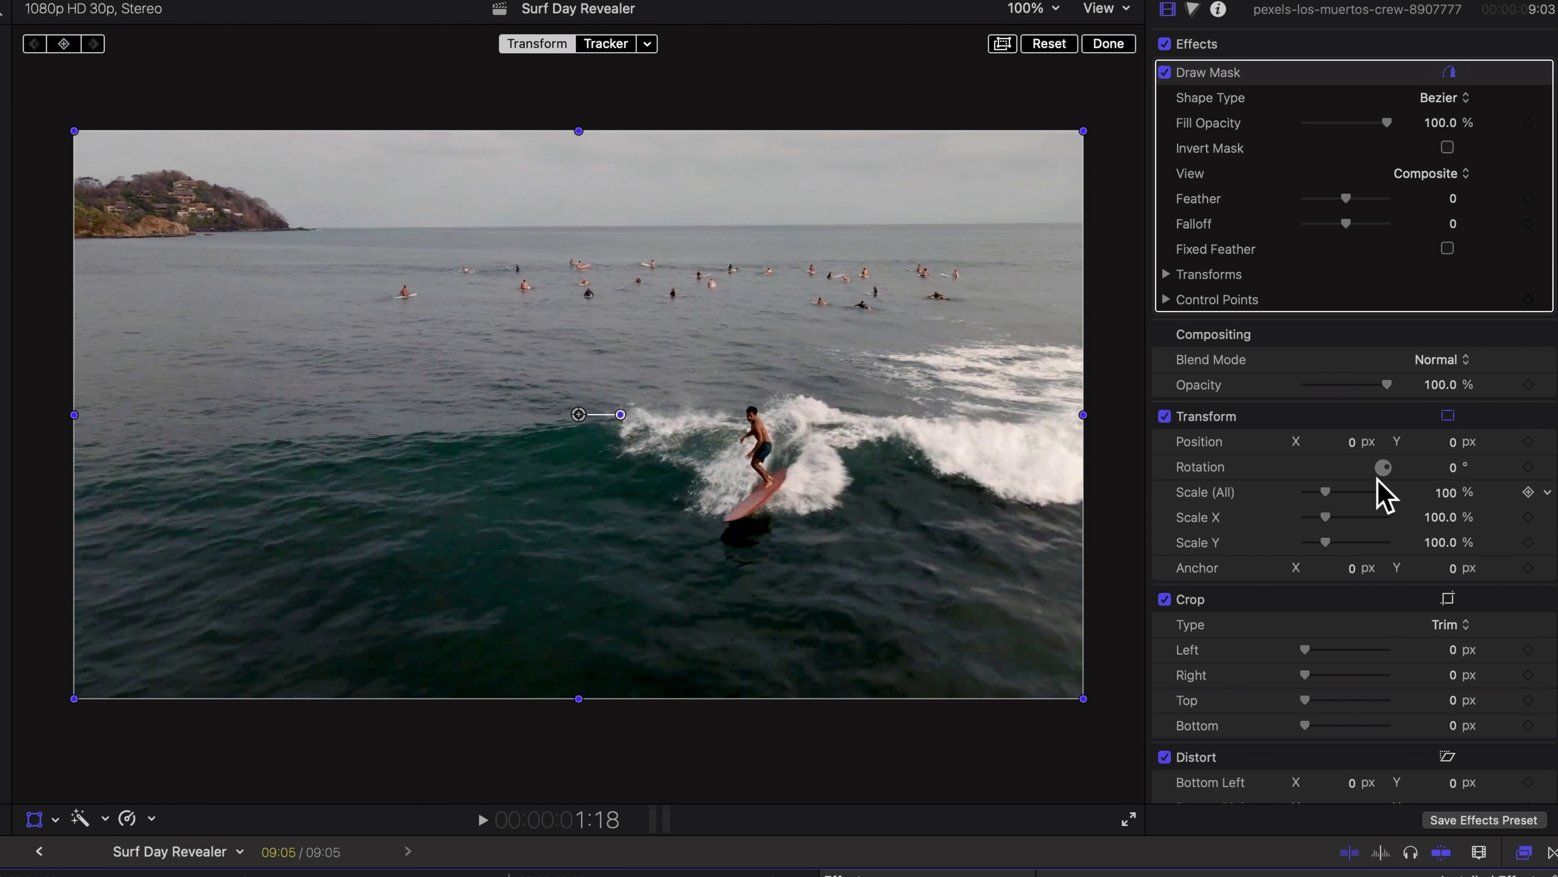
Keyframe the upper clip's Position at 1:18, then raise Position Y to +227 px at 2:09
{"action": "left_click", "coordinate": [1528, 442]}
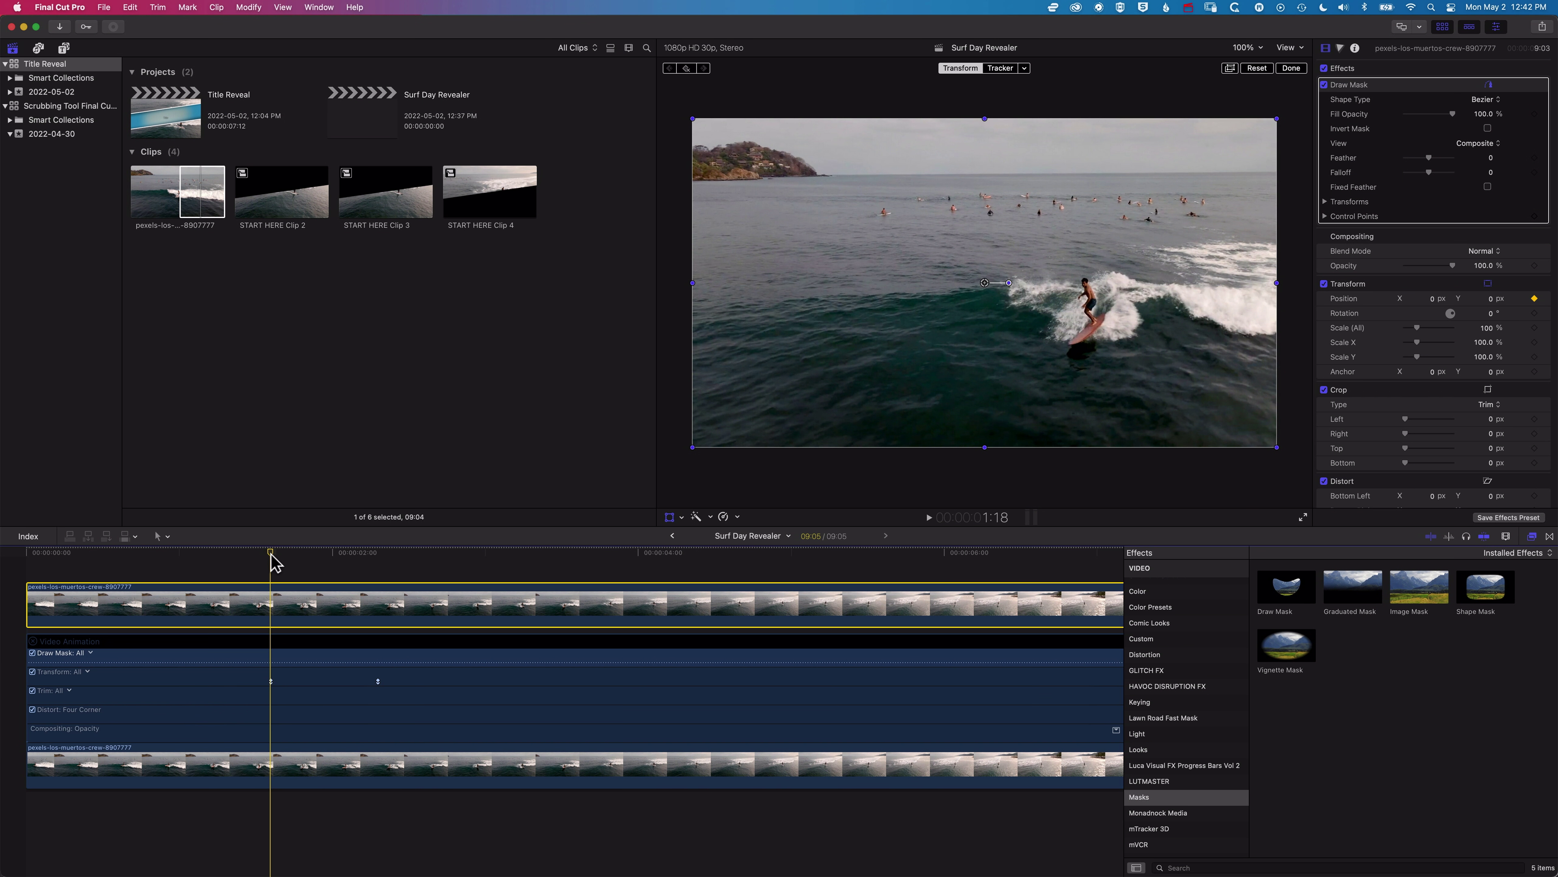
{"action": "left_click_drag", "start_coordinate": [271, 554], "coordinate": [378, 555]}
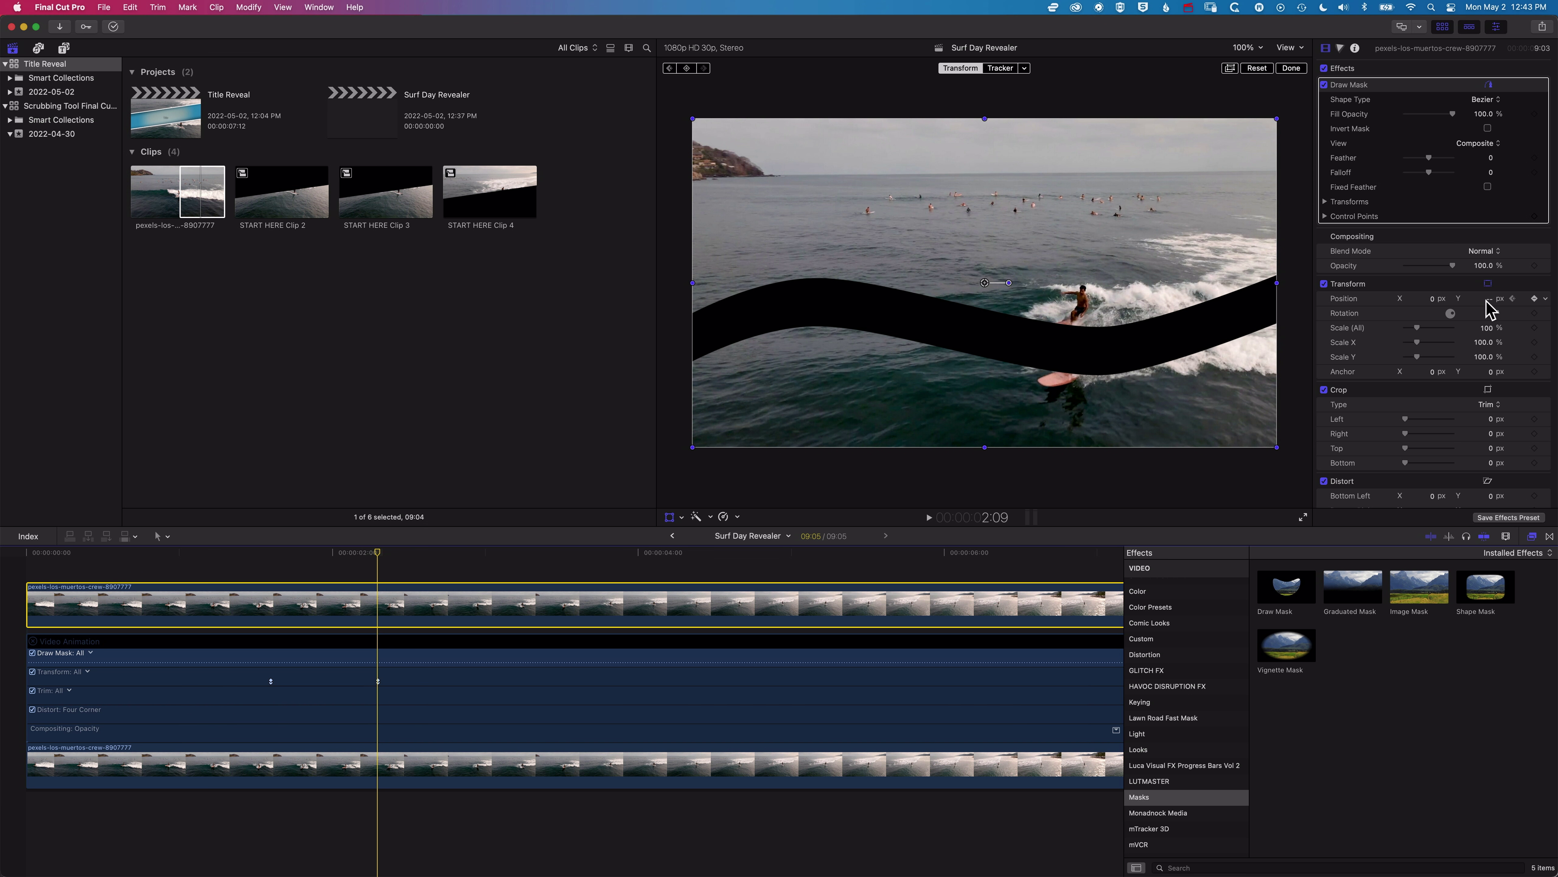
{"action": "left_click_drag", "start_coordinate": [1494, 304], "coordinate": [1490, 299]}
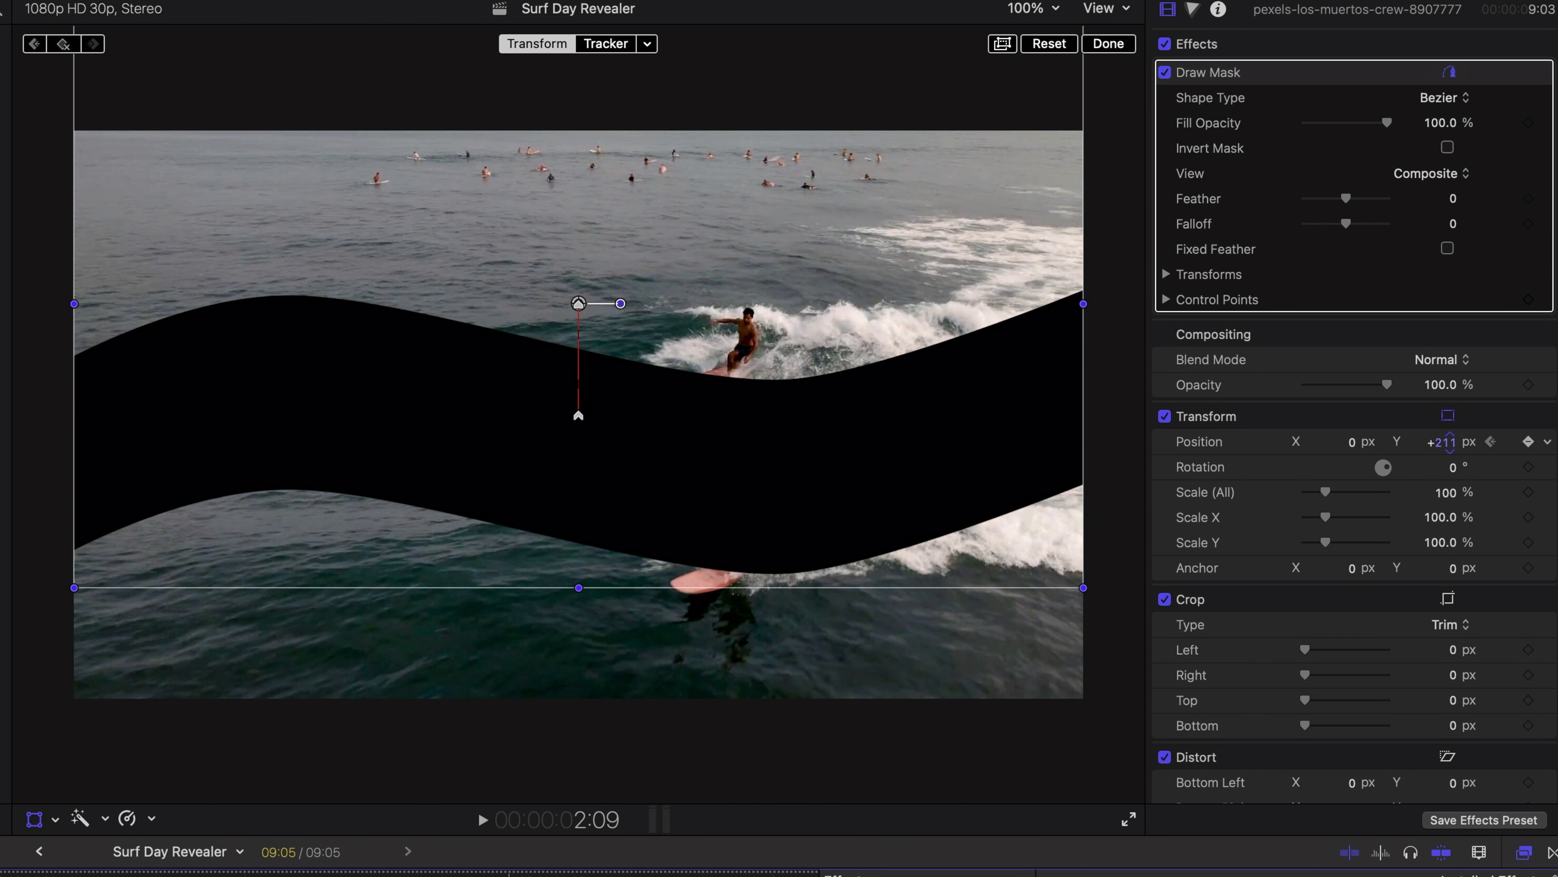
{"action": "left_click_drag", "start_coordinate": [1449, 442], "coordinate": [1449, 439]}
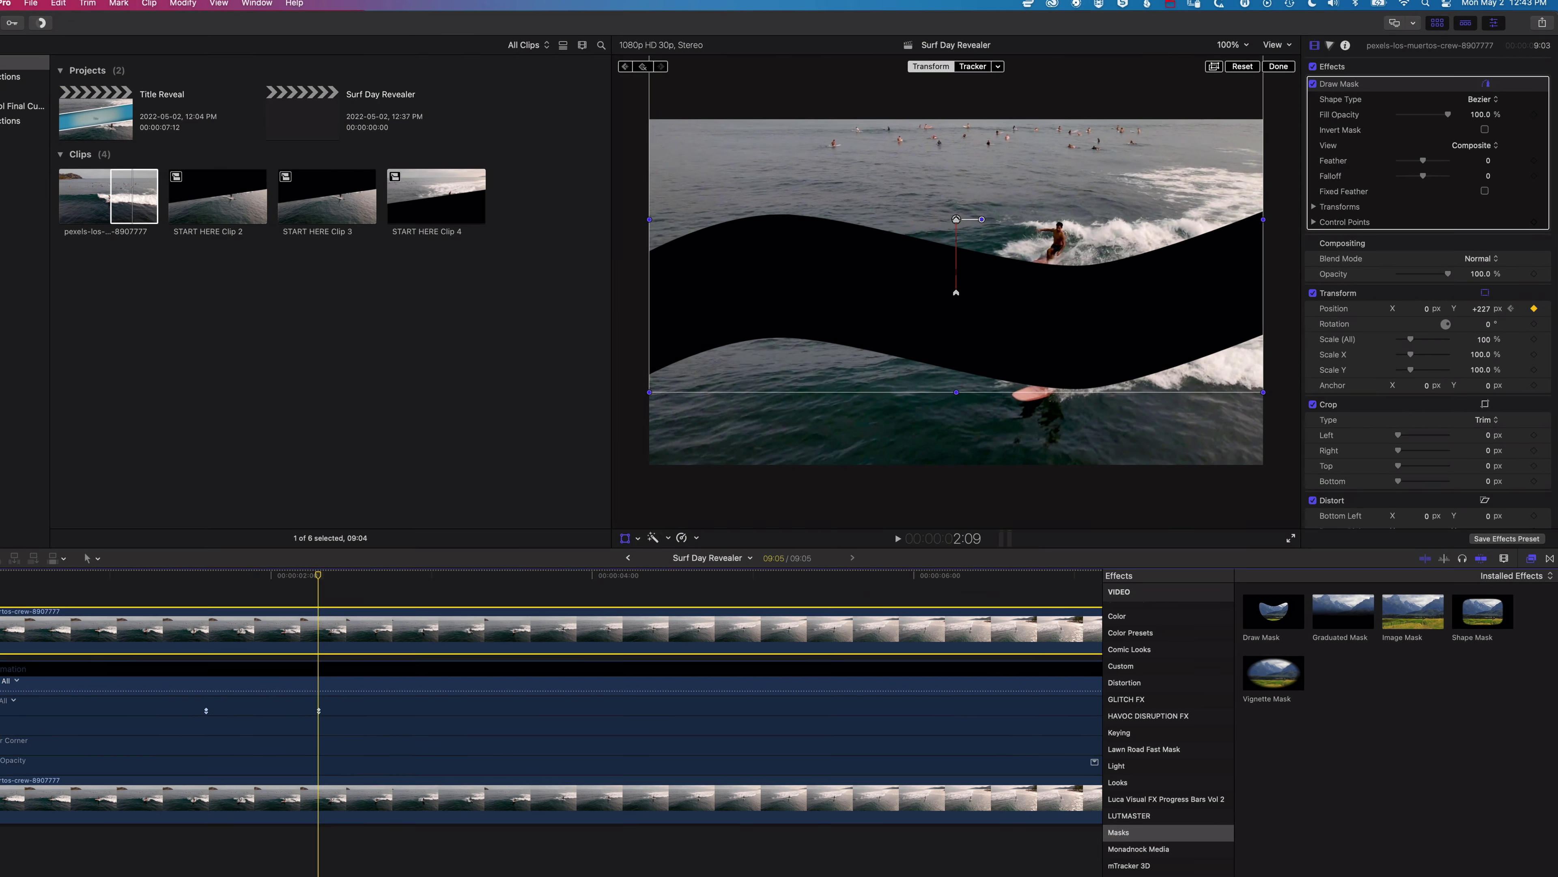
{"action": "scroll", "coordinate": [347, 648], "scroll_direction": "up", "scroll_amount": 2}
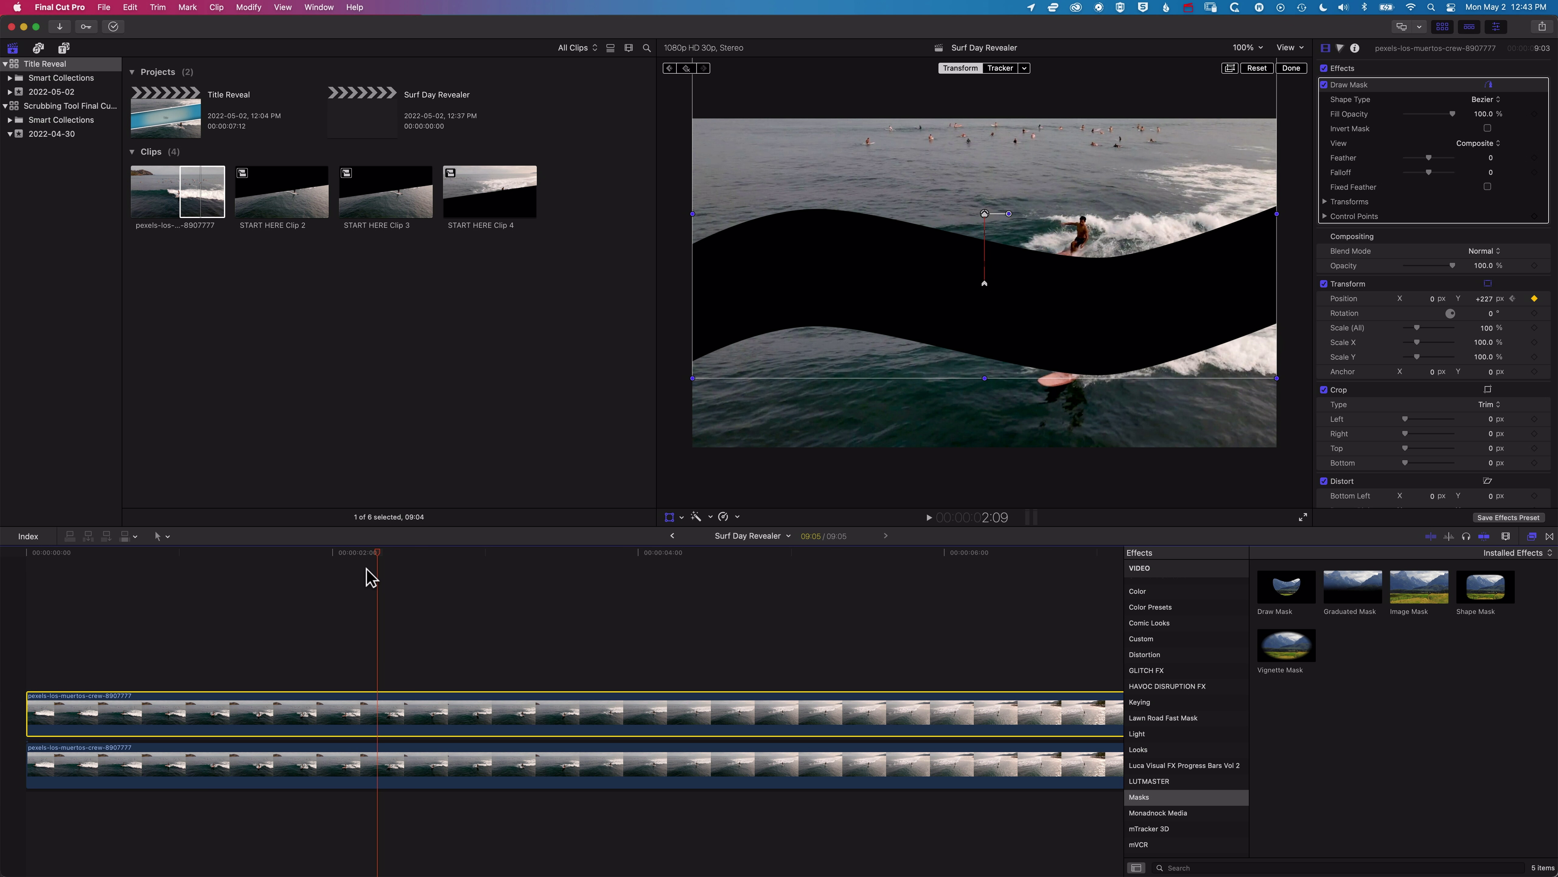
{"action": "key", "text": "Home"}
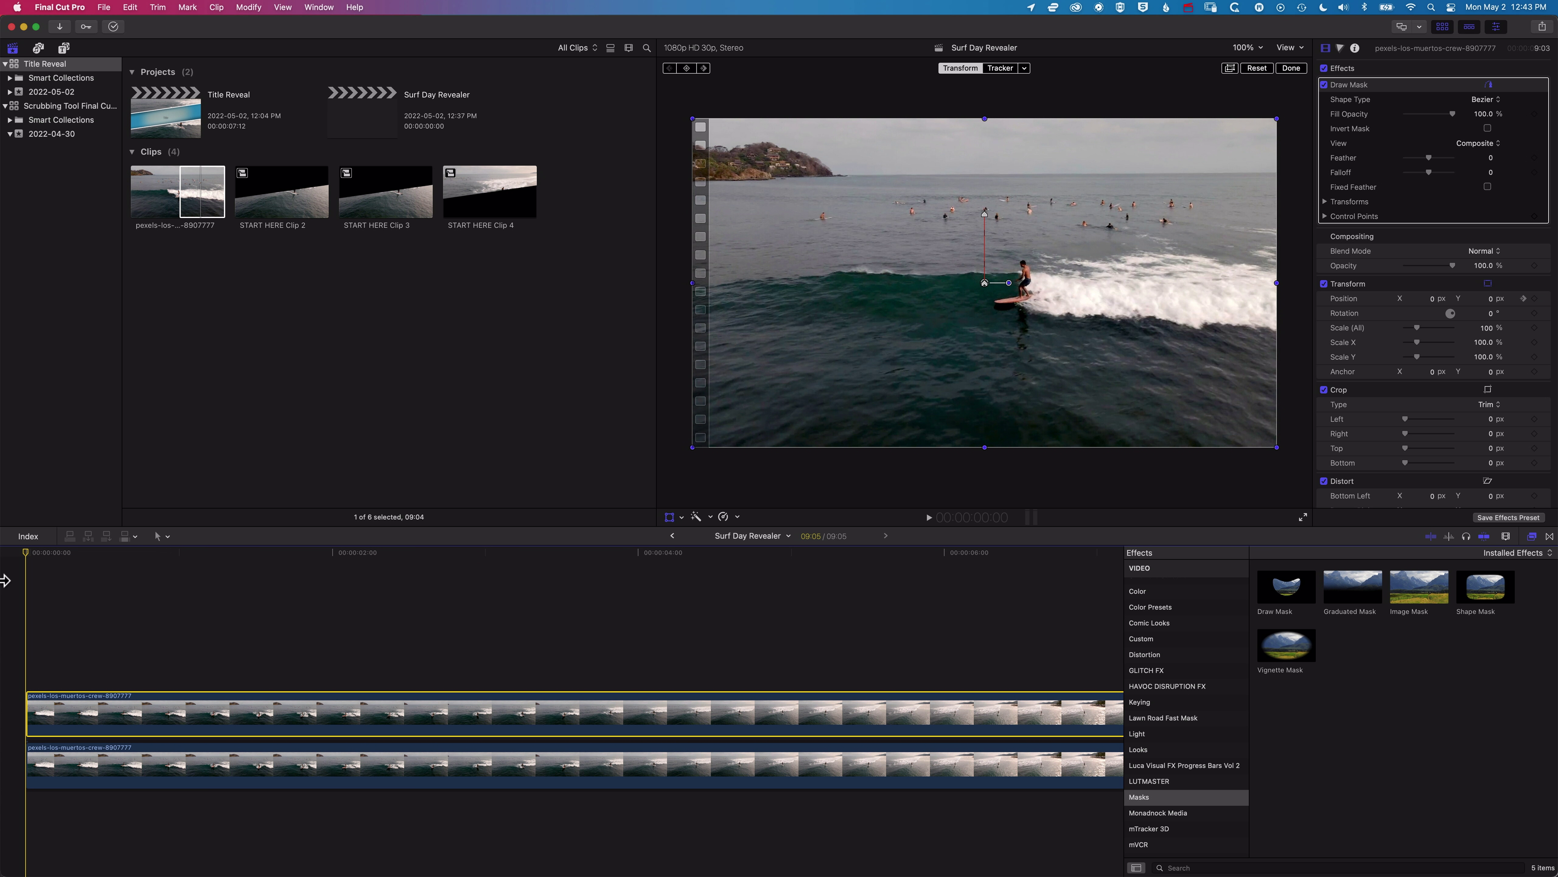
{"action": "key", "text": "space"}
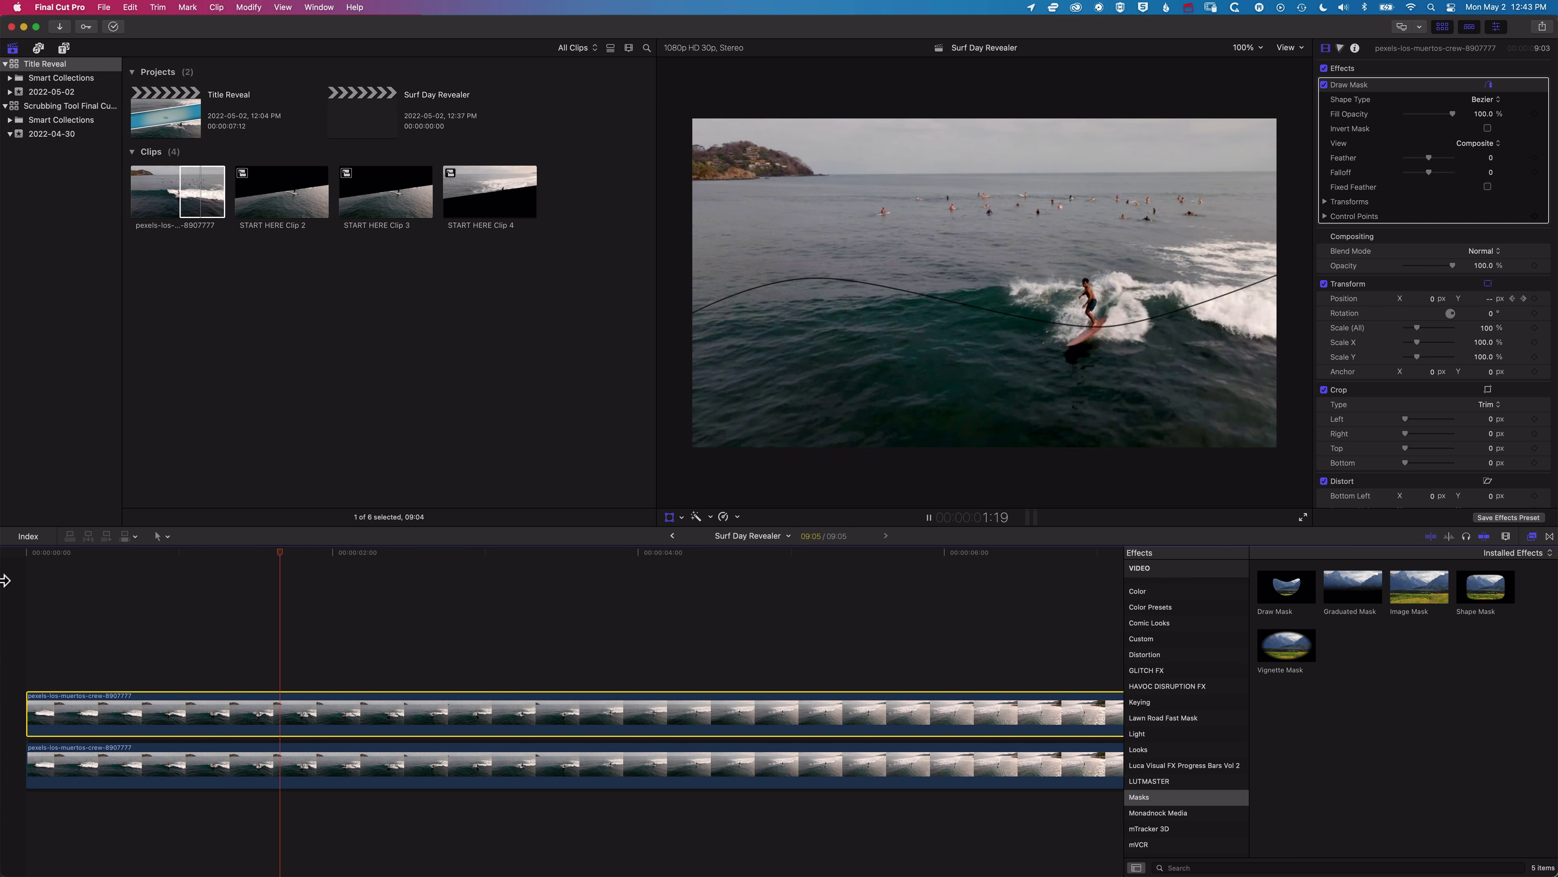
{"action": "key", "text": "space"}
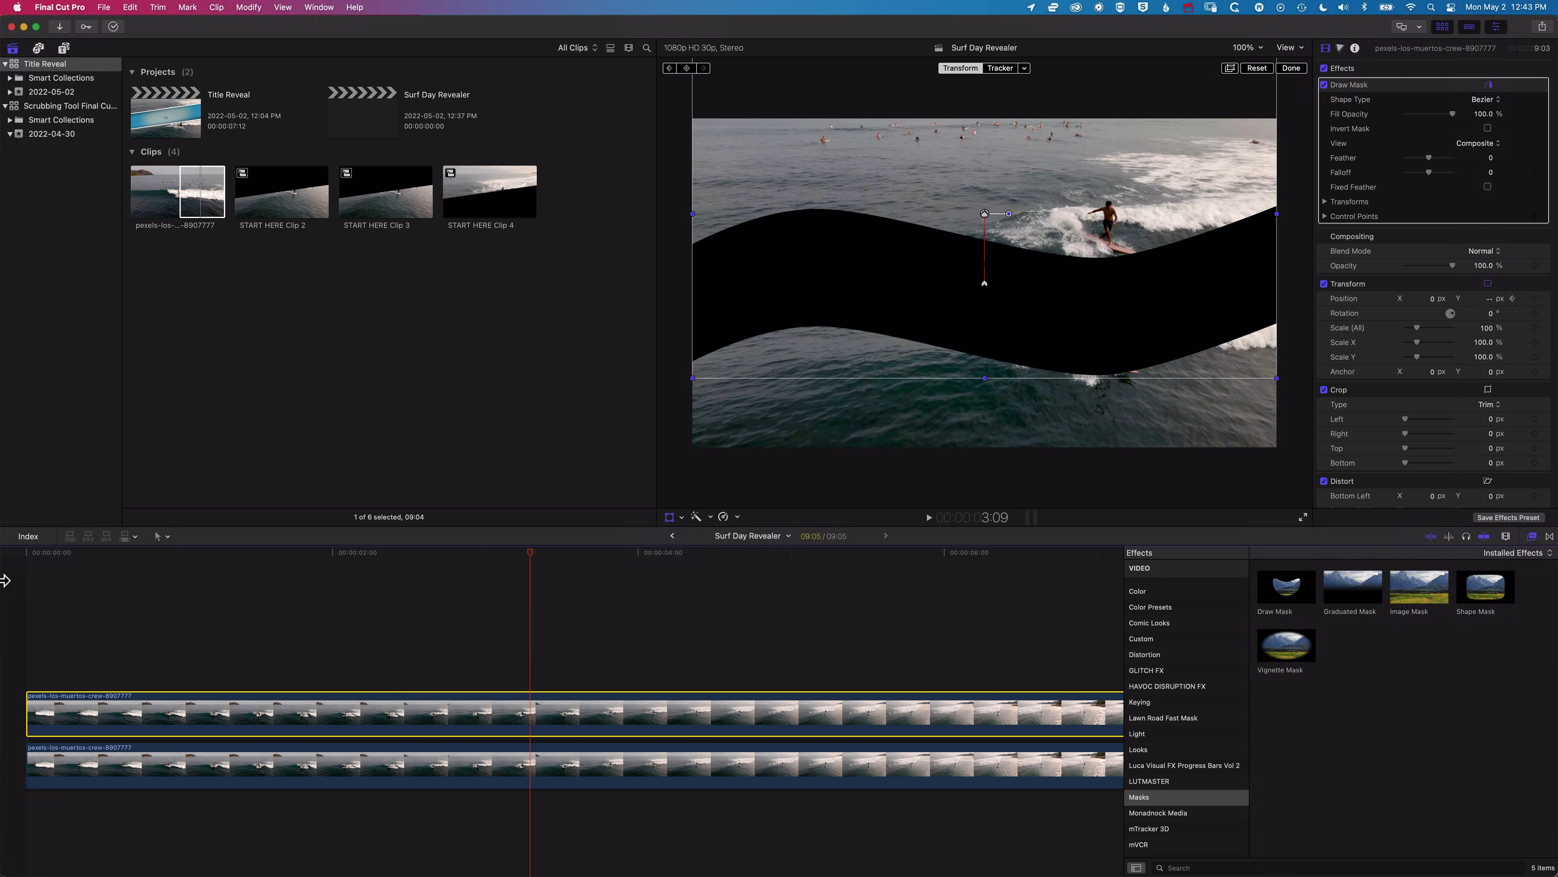
{"action": "key", "text": "Home"}
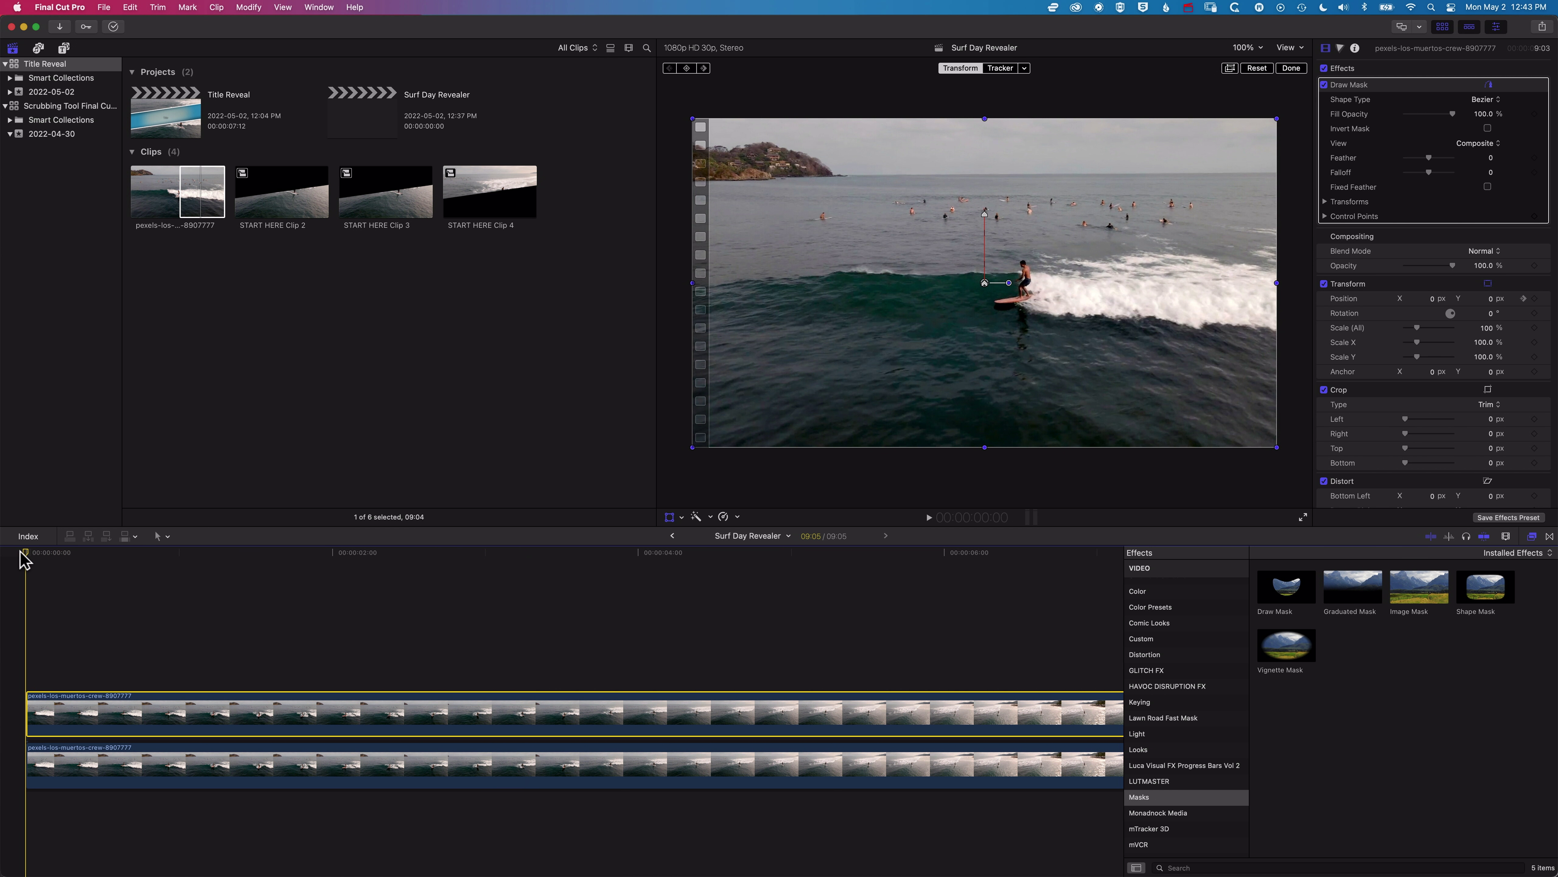
{"action": "key", "text": "space"}
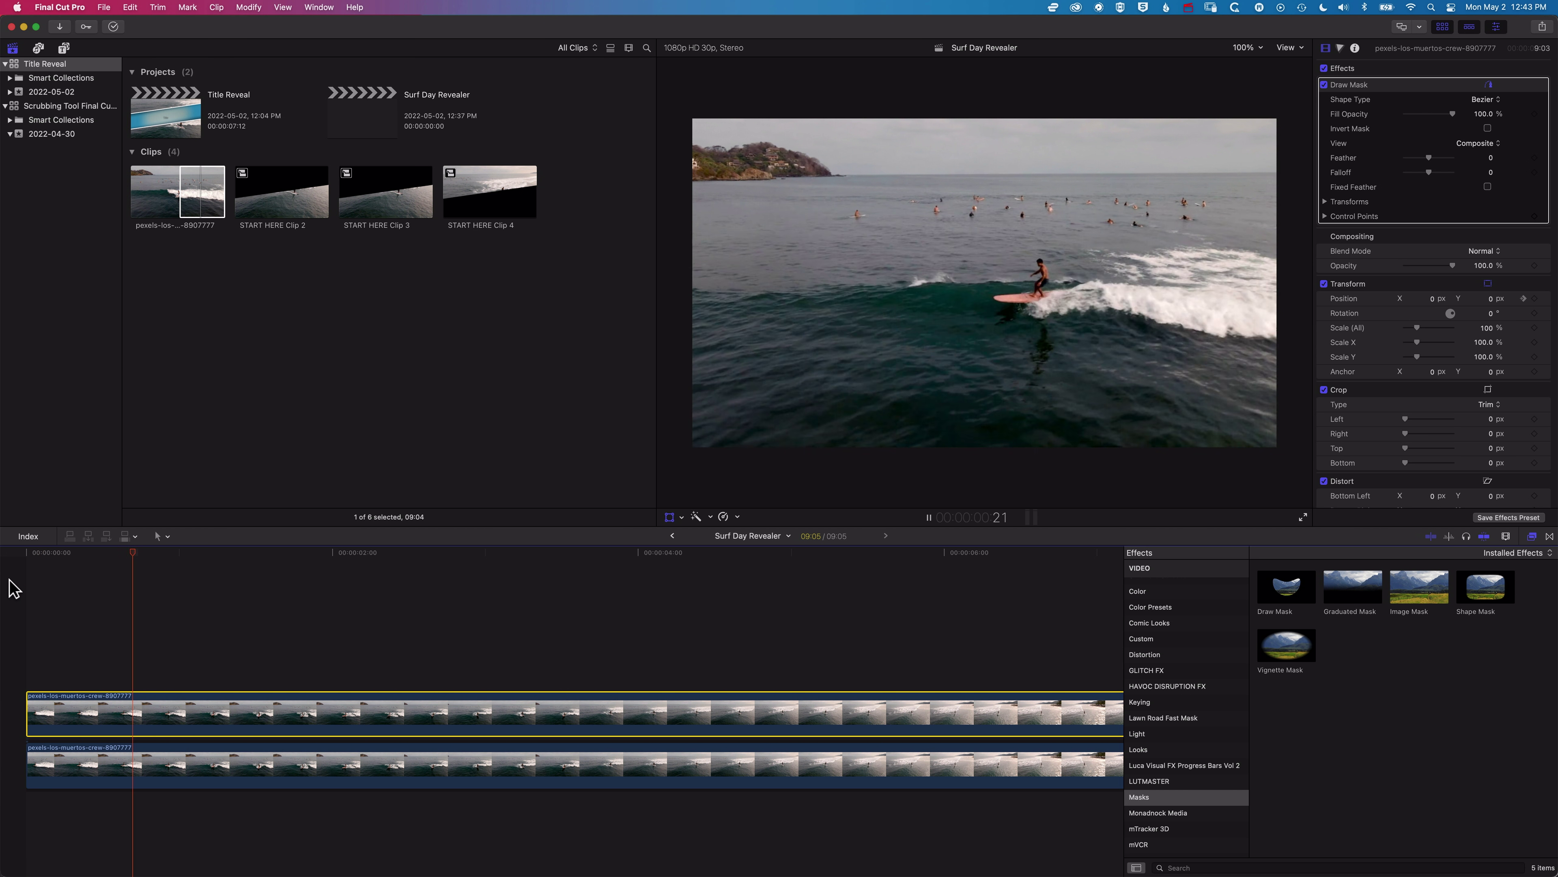
{"action": "key", "text": "space"}
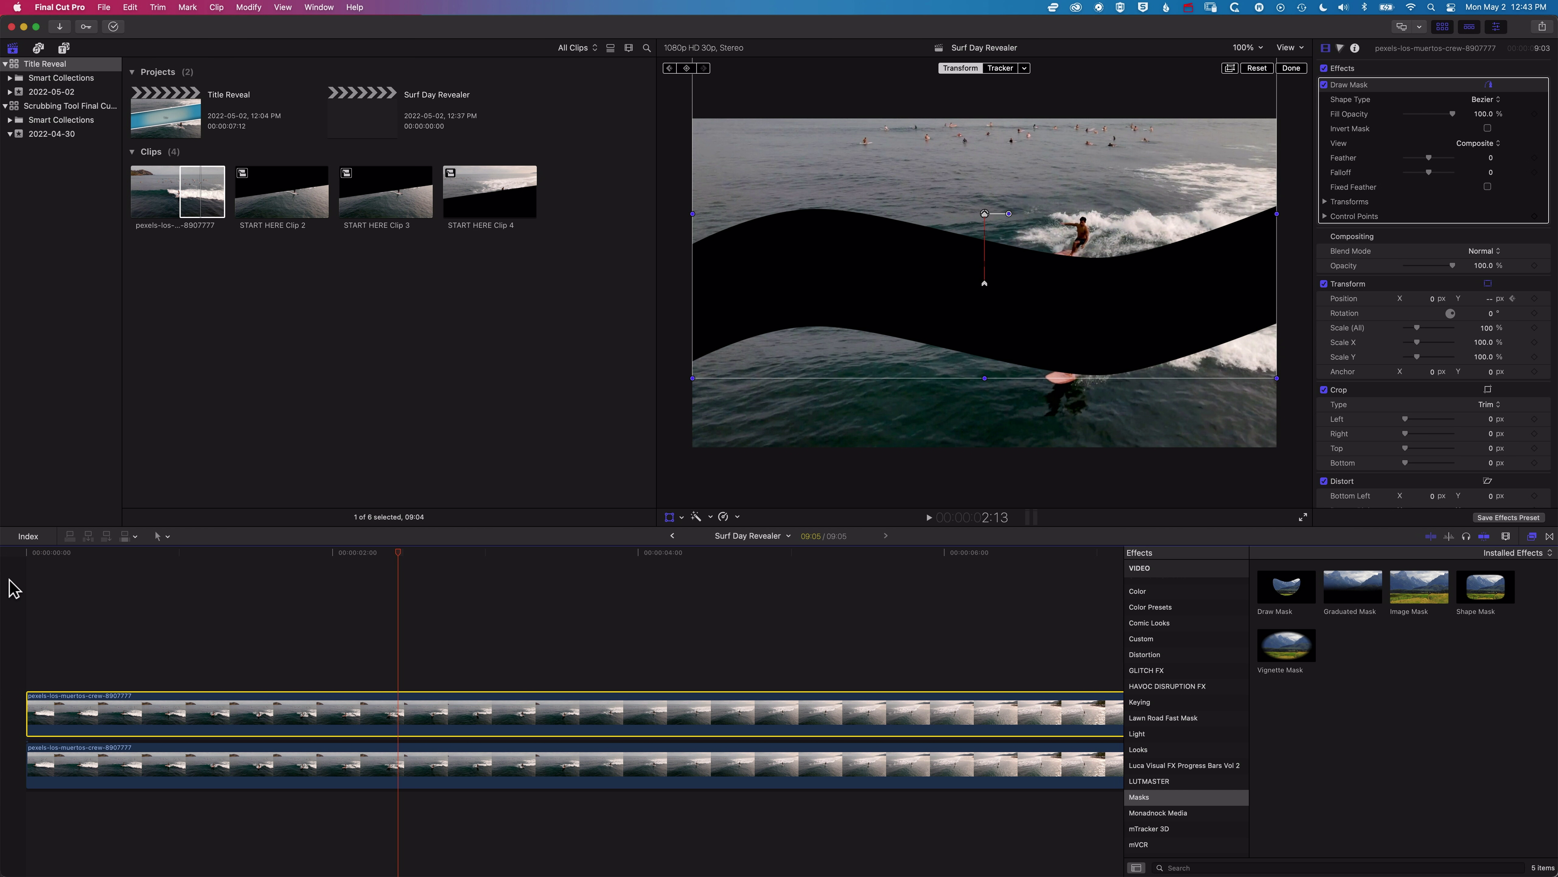
{"action": "left_click_drag", "start_coordinate": [401, 556], "coordinate": [6, 557]}
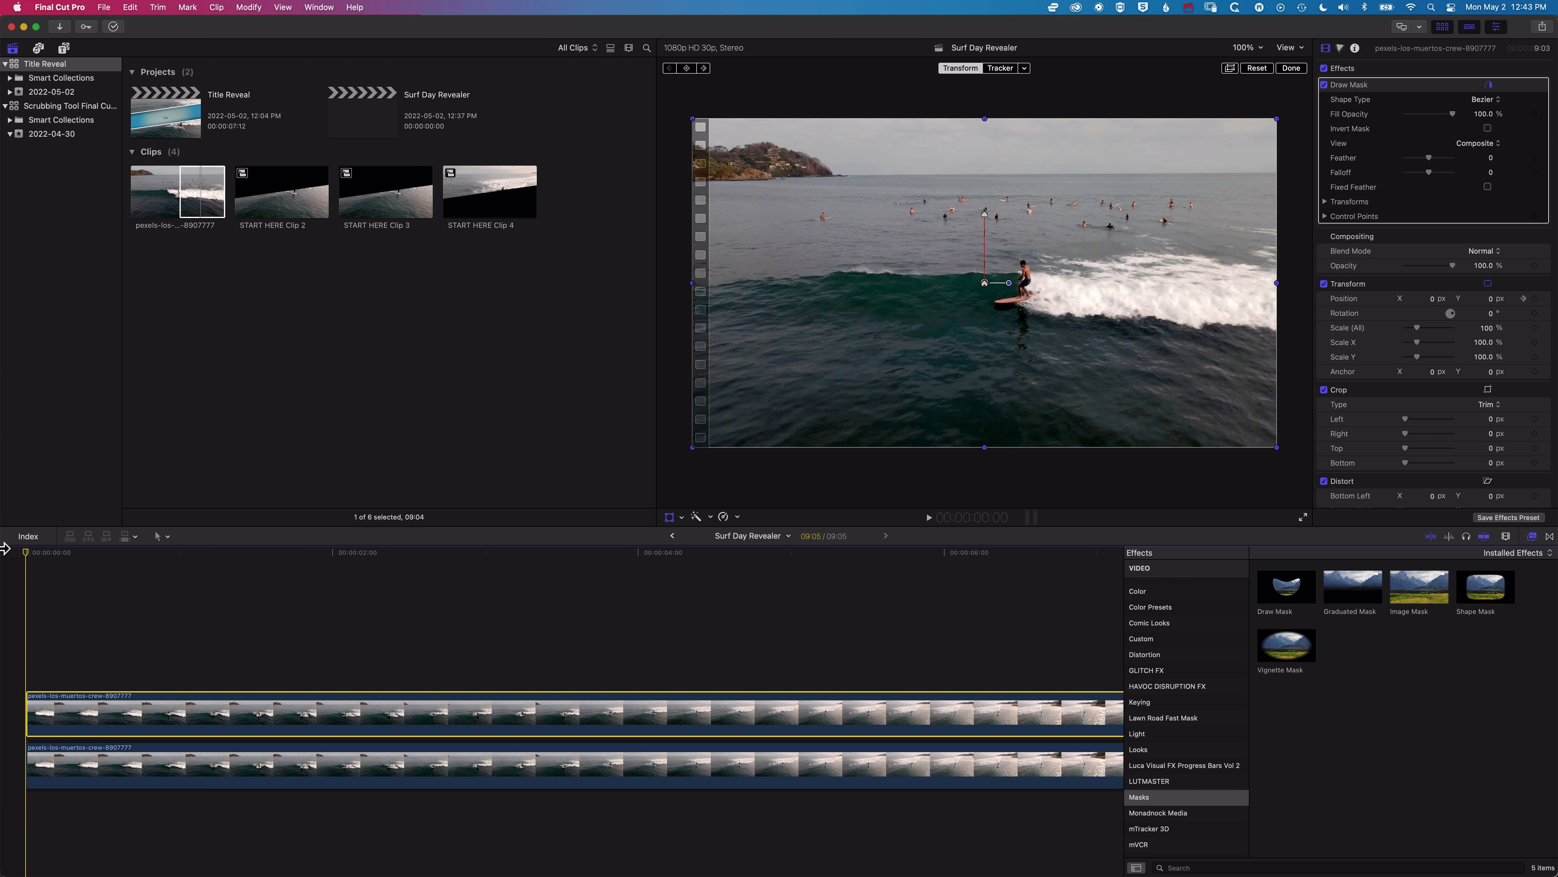
{"action": "left_click", "coordinate": [114, 767]}
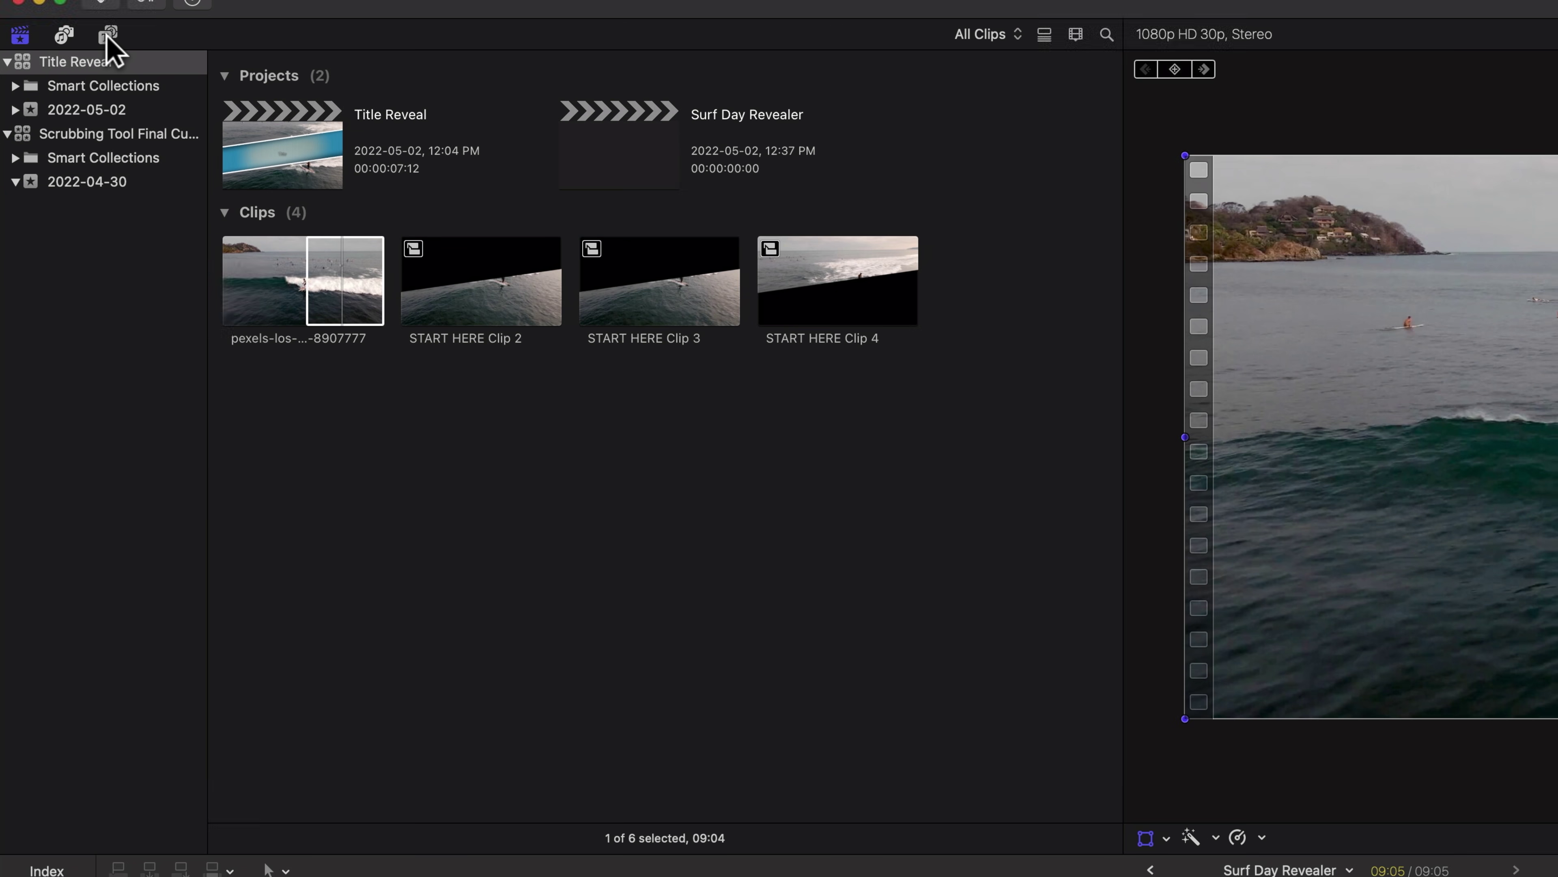
Drop the Pinstripes texture generator beneath both surf clips and stretch it to their full length
{"action": "left_click", "coordinate": [64, 48]}
{"action": "scroll", "coordinate": [104, 410], "scroll_direction": "down", "scroll_amount": 10}
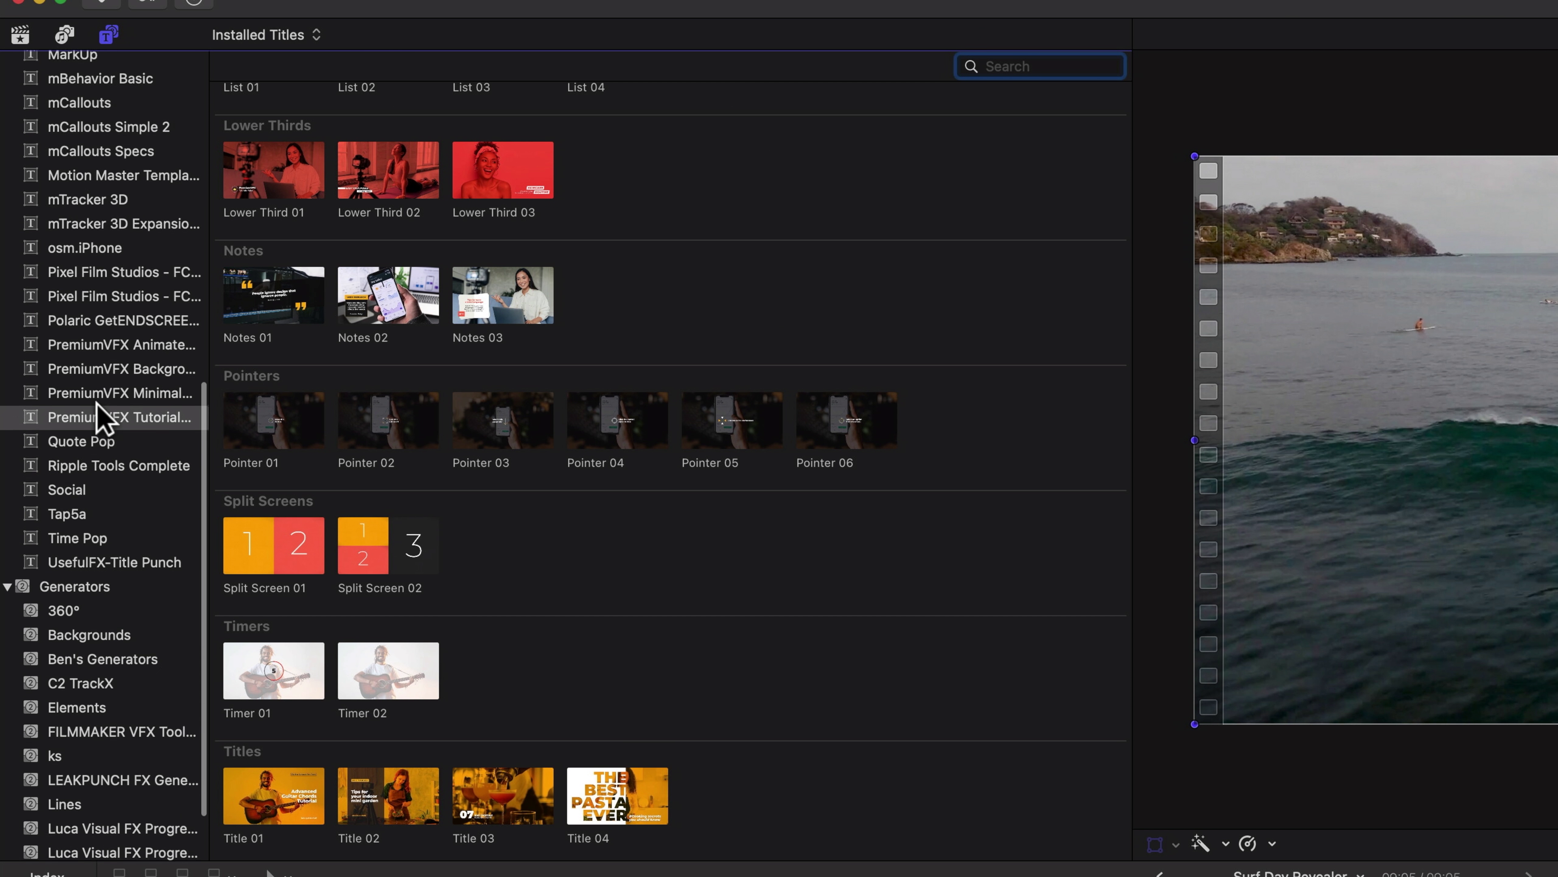
{"action": "left_click", "coordinate": [68, 846]}
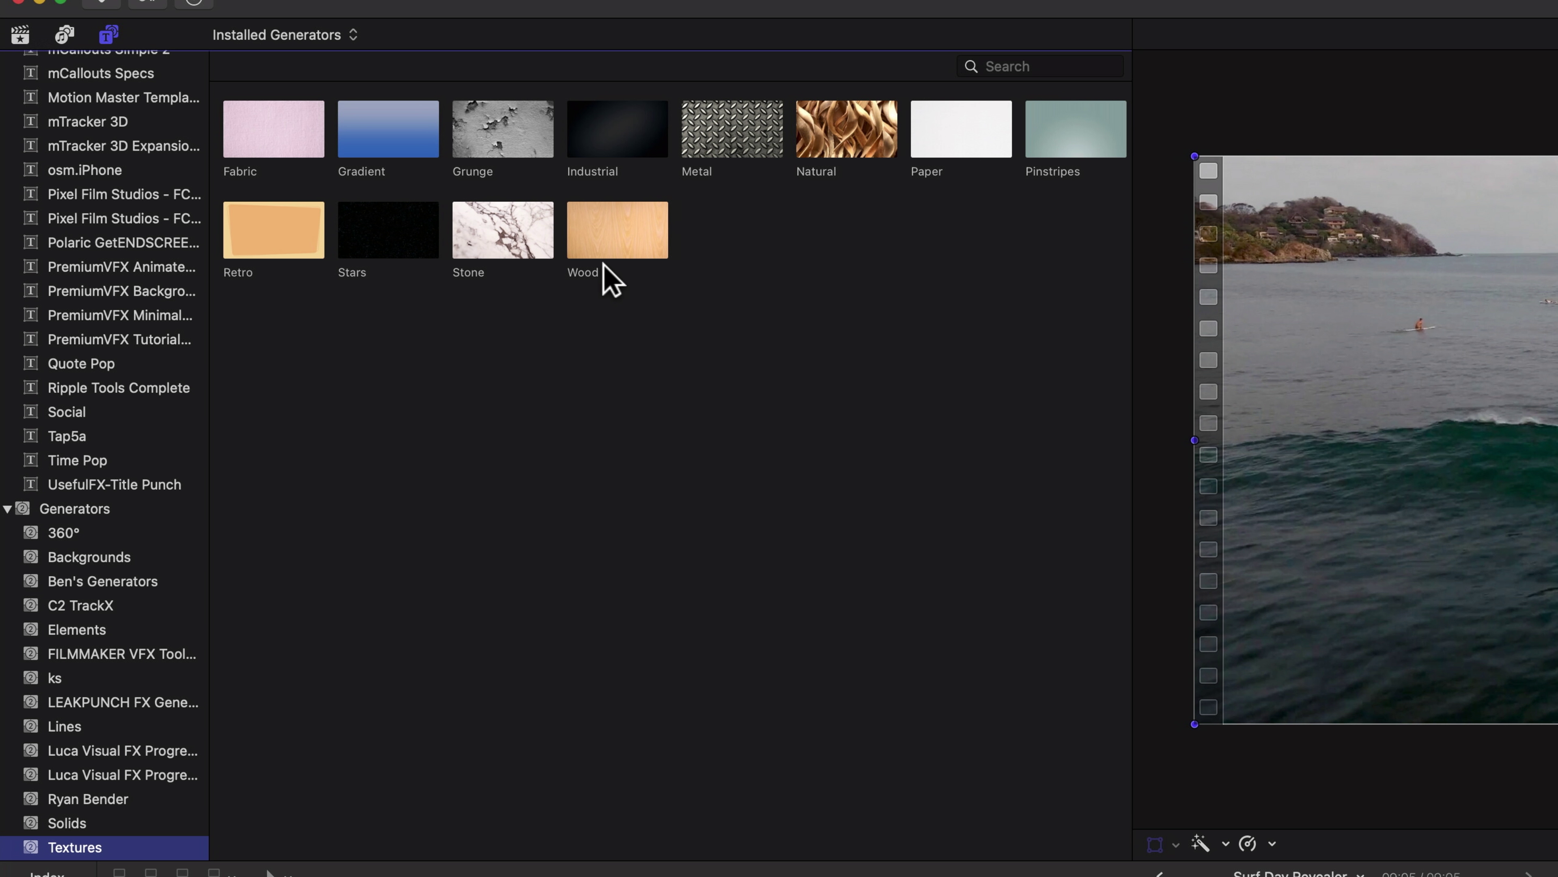
{"action": "left_click", "coordinate": [1059, 141]}
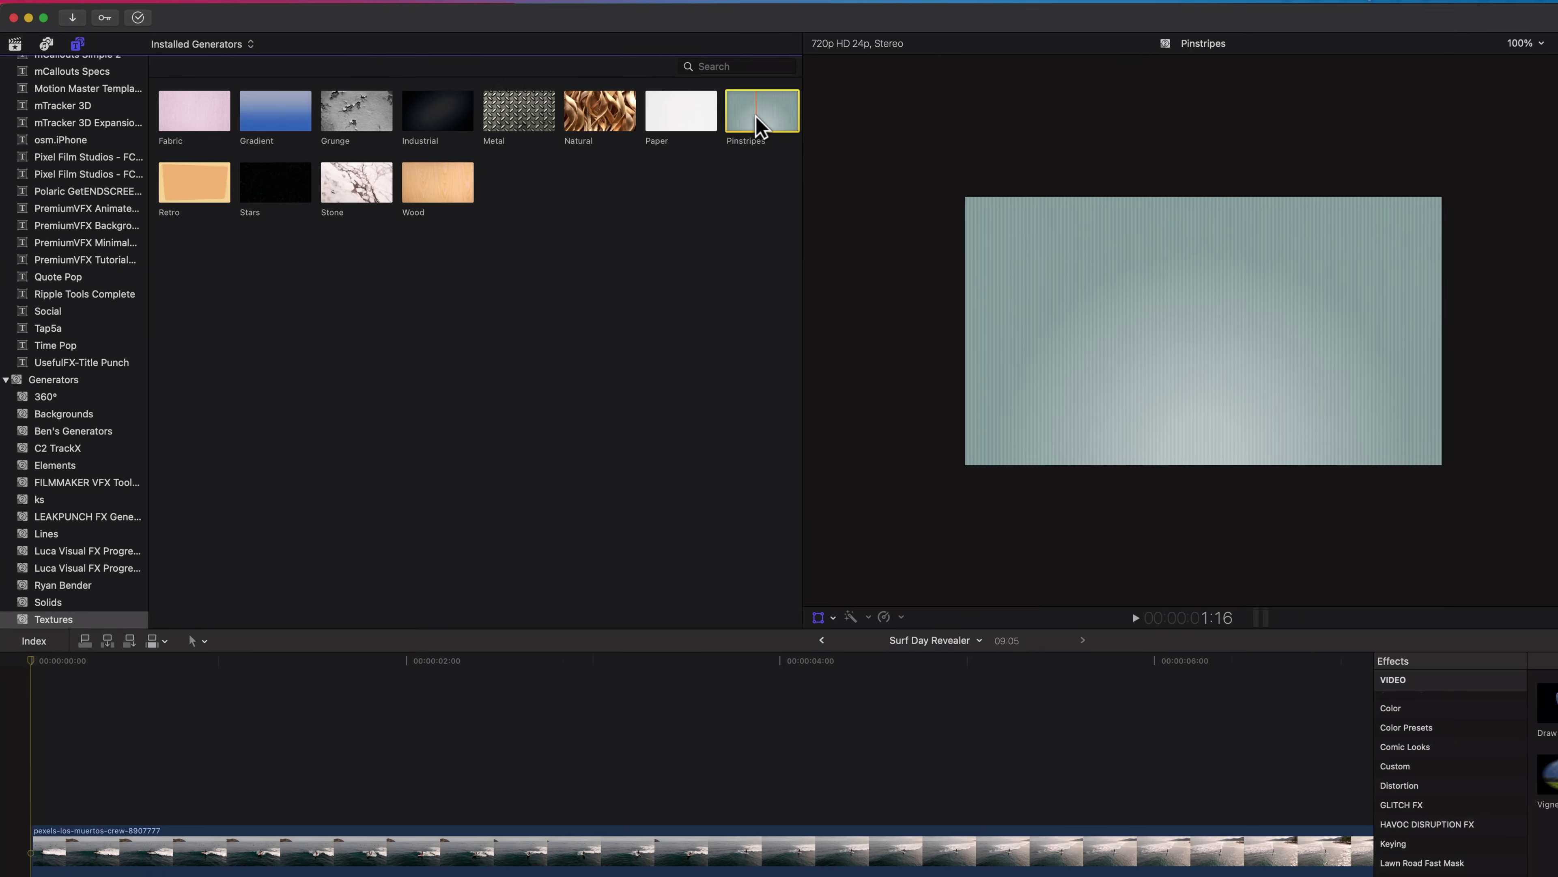
{"action": "left_click_drag", "start_coordinate": [1065, 133], "coordinate": [173, 876]}
{"action": "left_click_drag", "start_coordinate": [101, 737], "coordinate": [27, 830]}
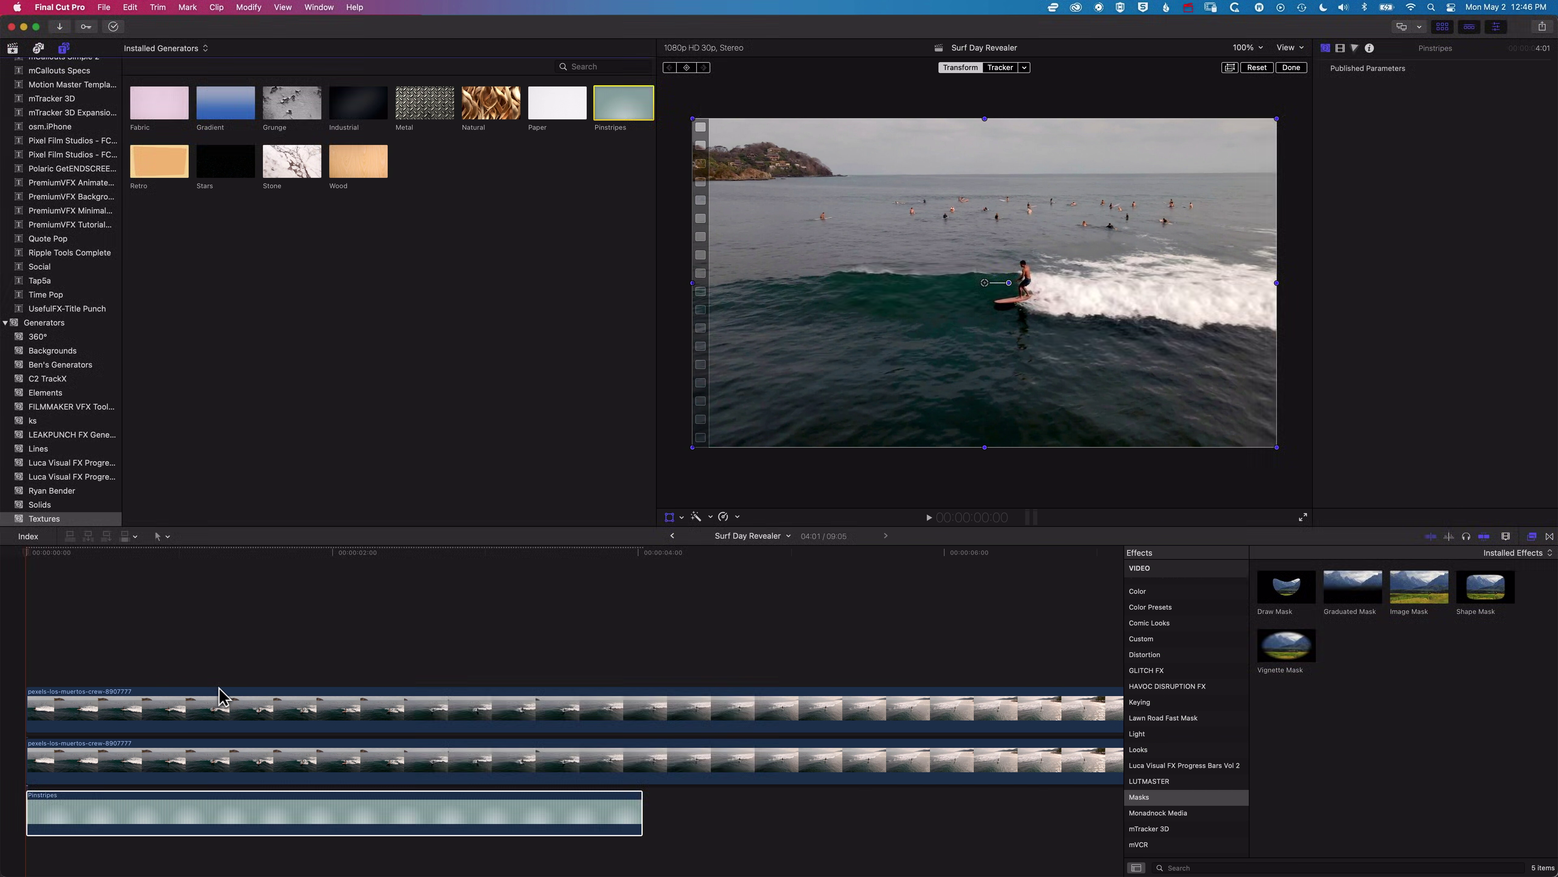
{"action": "key", "text": "shift+z"}
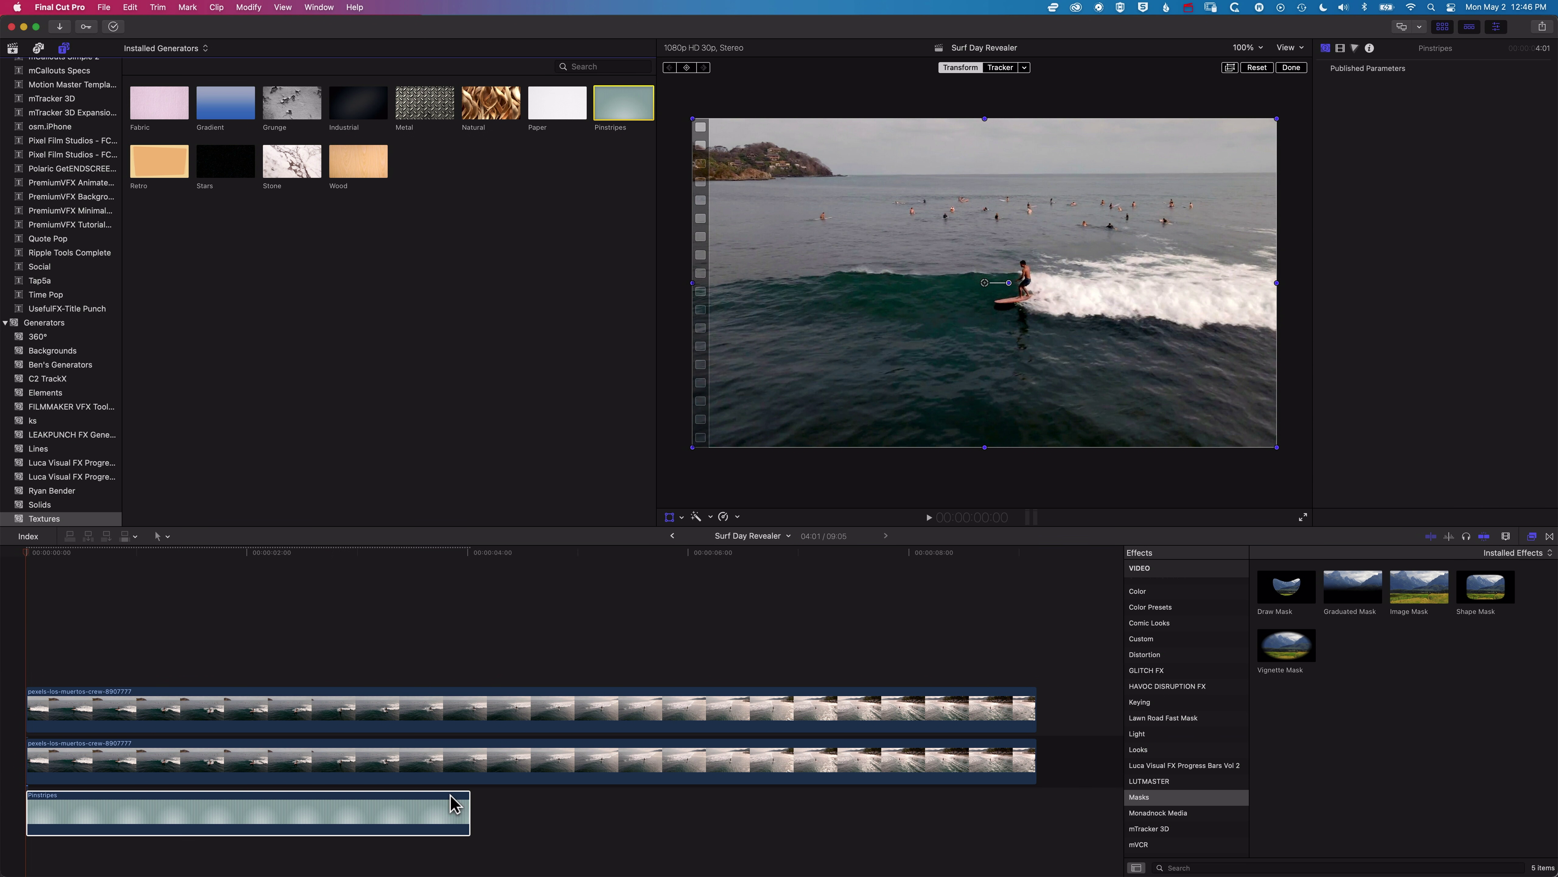
{"action": "left_click_drag", "start_coordinate": [468, 809], "coordinate": [1035, 809]}
Preview the pinstripe-filled band, hide the mask handles, and park the playhead near one second
{"action": "left_click", "coordinate": [290, 555]}
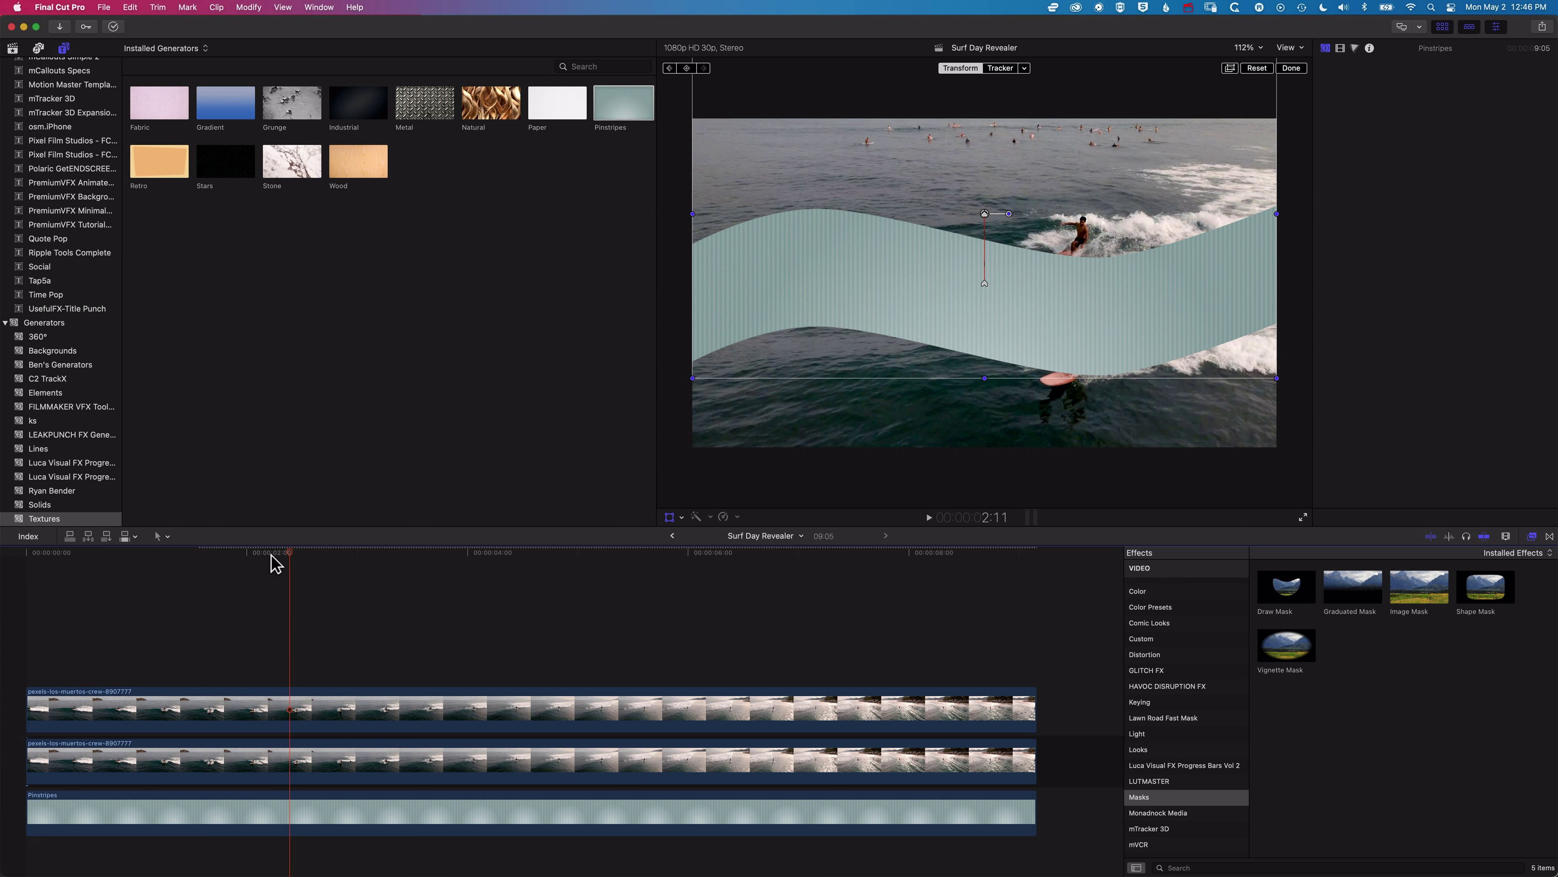
{"action": "key", "text": "space"}
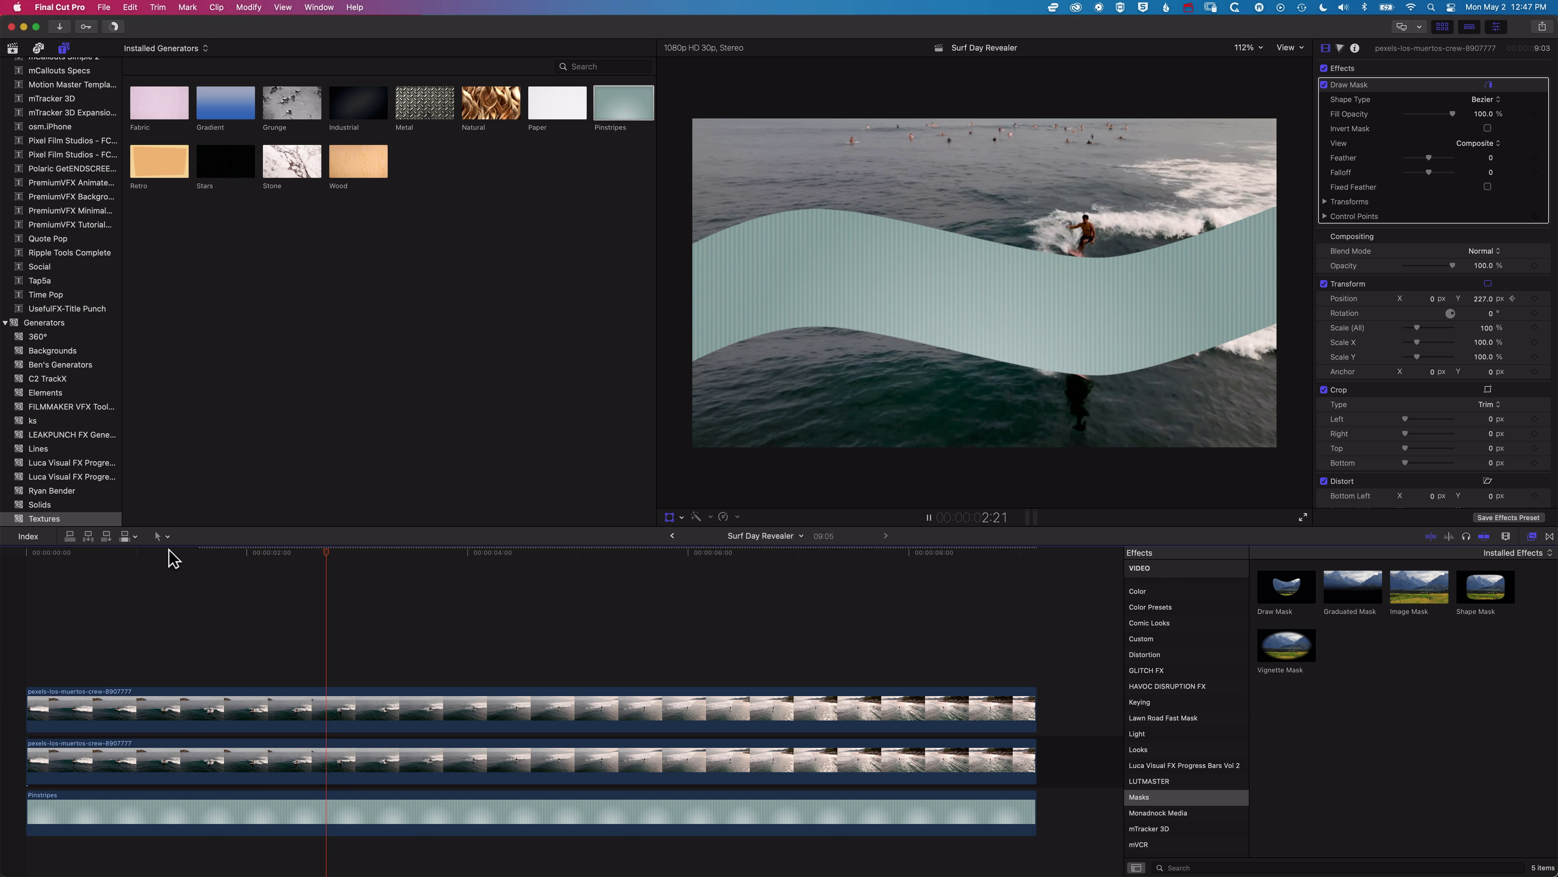
{"action": "key", "text": "space"}
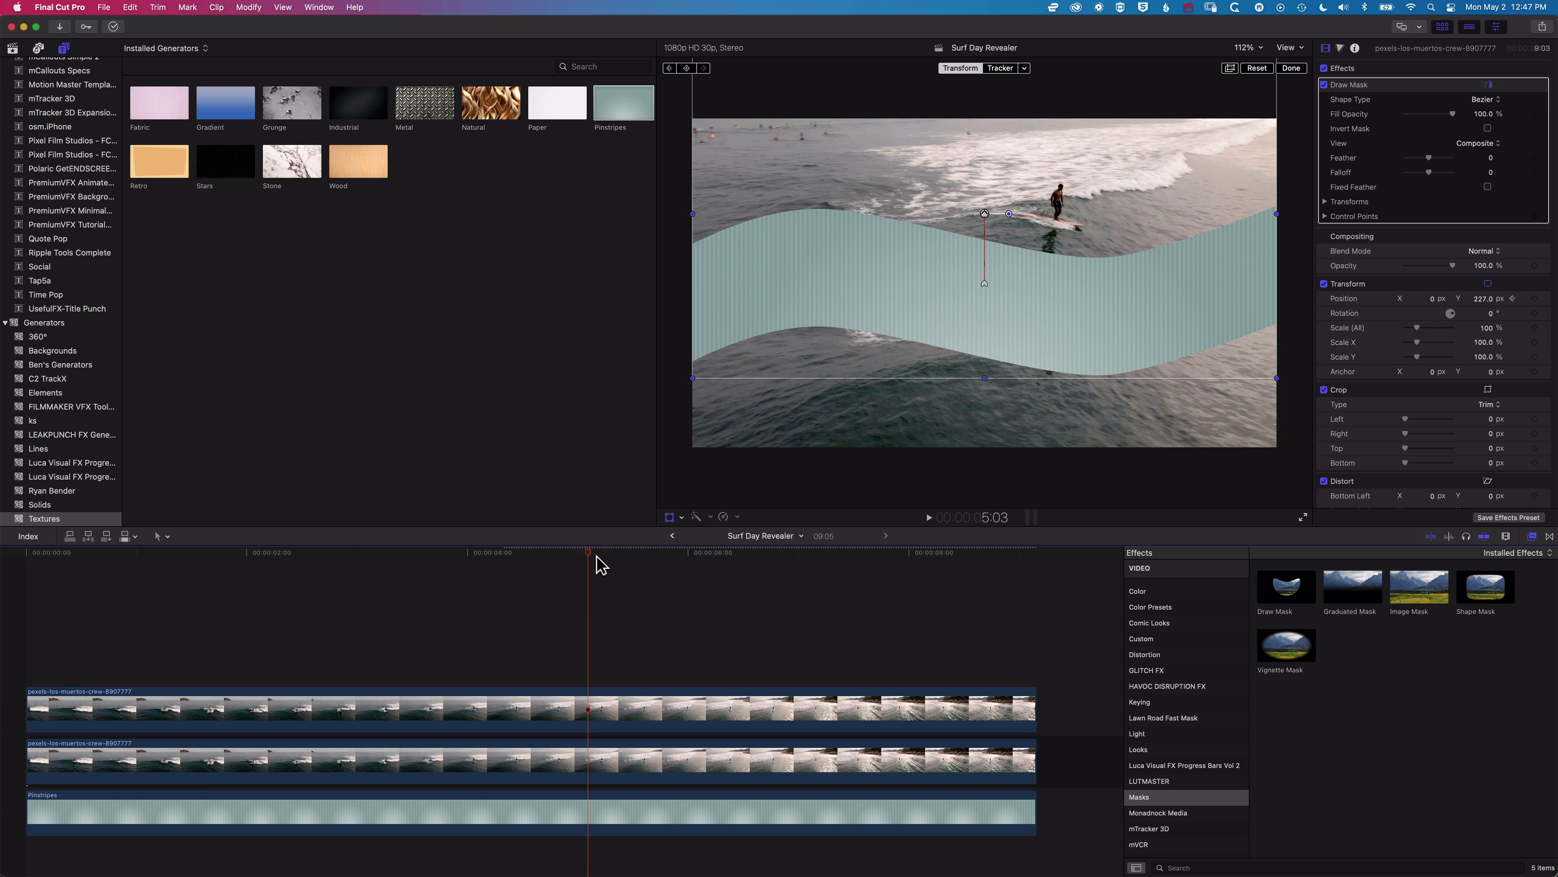
{"action": "left_click_drag", "start_coordinate": [590, 558], "coordinate": [551, 560]}
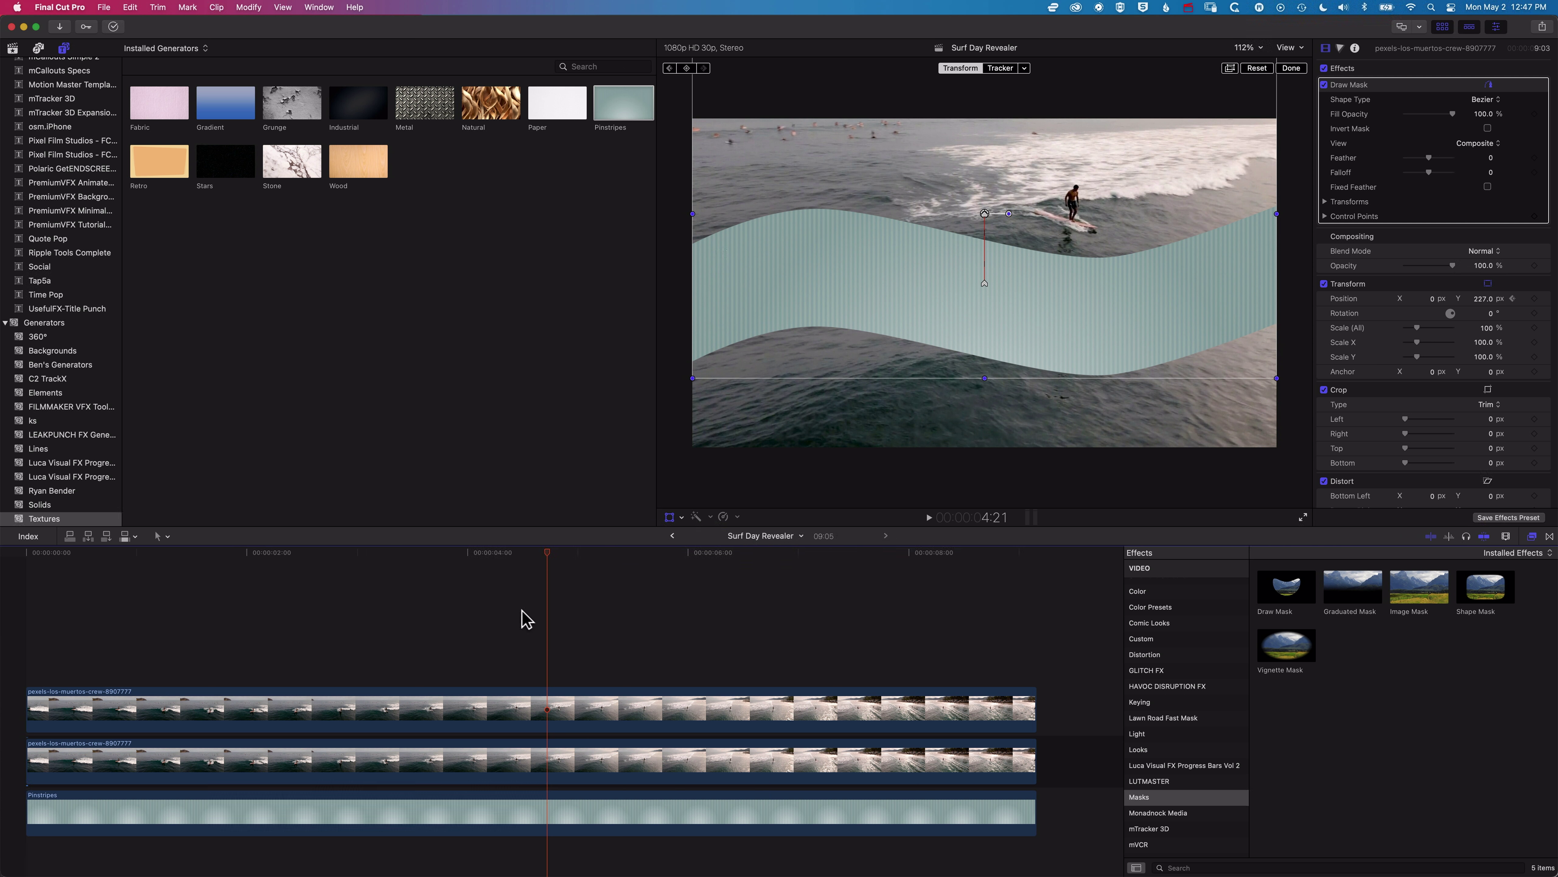
{"action": "left_click", "coordinate": [670, 518]}
{"action": "left_click_drag", "start_coordinate": [546, 556], "coordinate": [157, 555]}
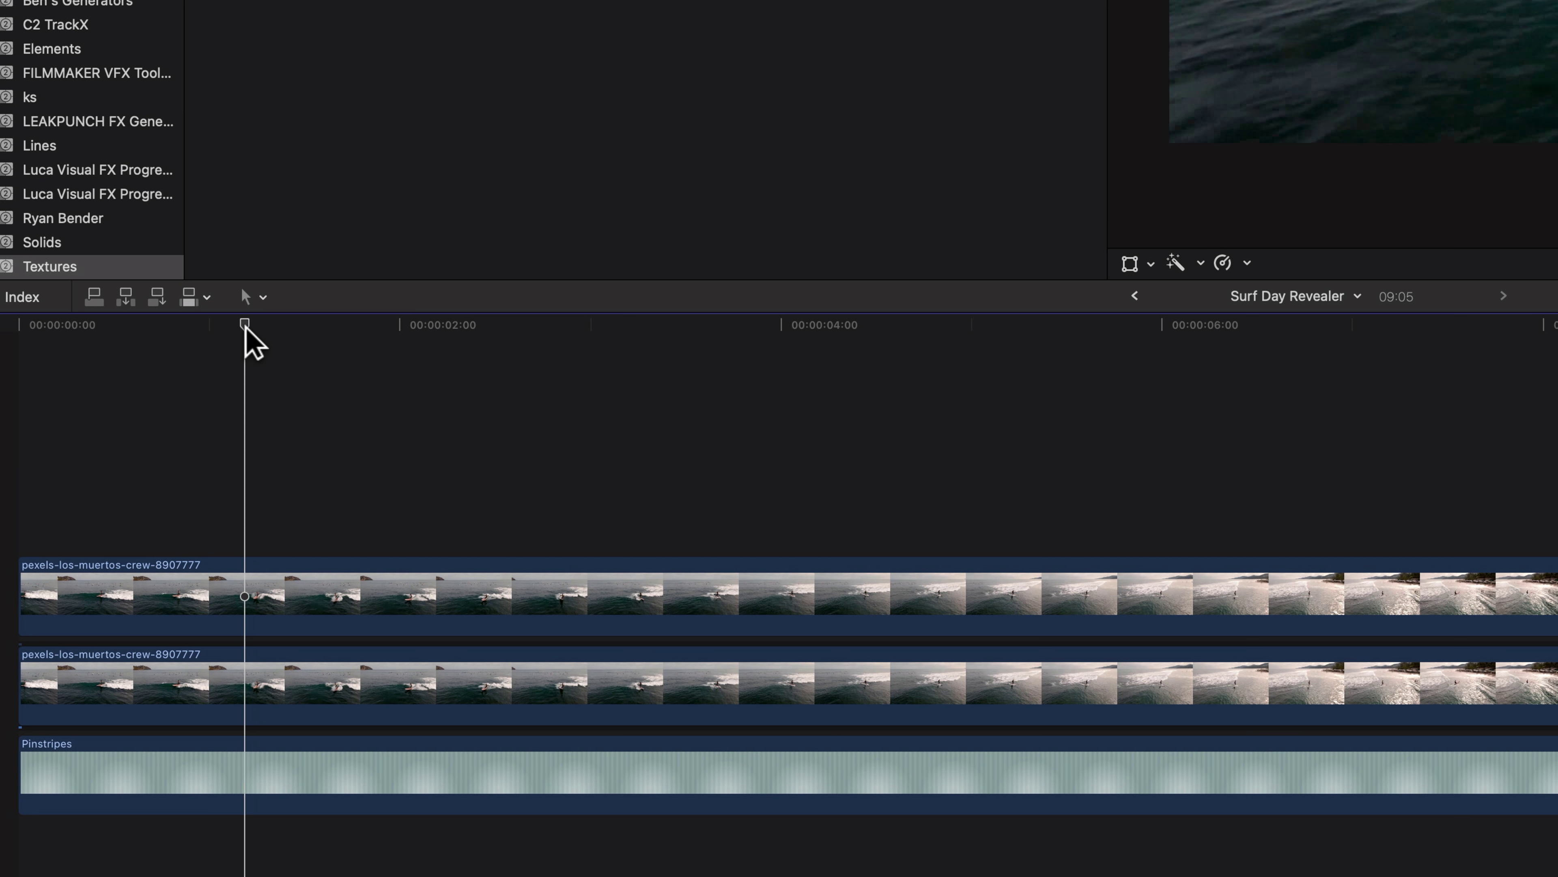
{"action": "key", "text": "space"}
{"action": "left_click_drag", "start_coordinate": [374, 325], "coordinate": [231, 327]}
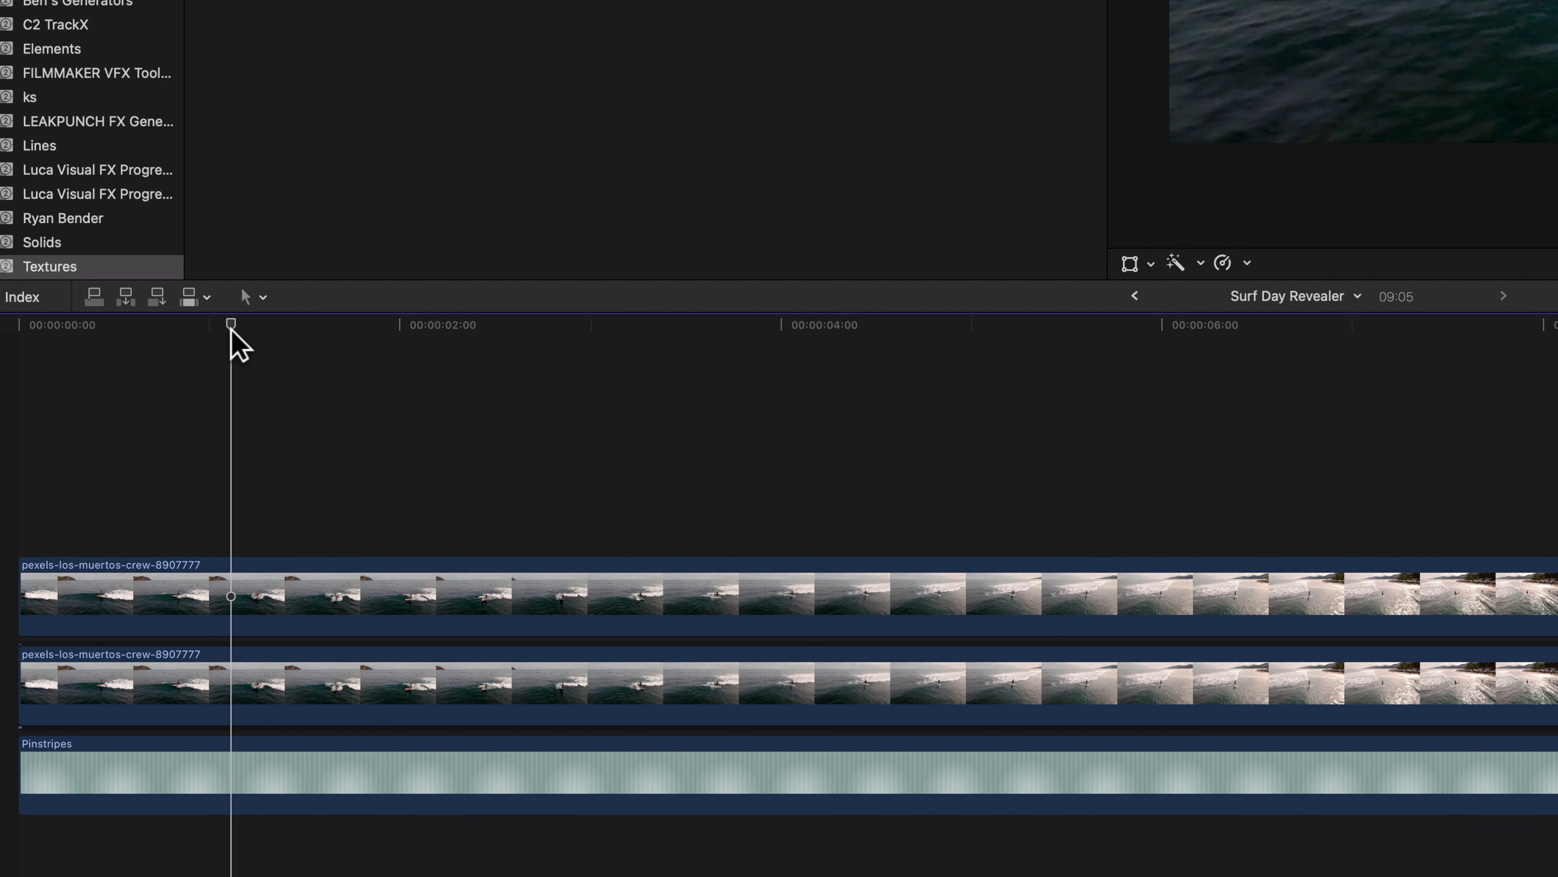
Blade both stacked surf clips at the playhead near 1:03, then return to the Select tool
{"action": "left_click", "coordinate": [224, 581]}
{"action": "key", "text": "b"}
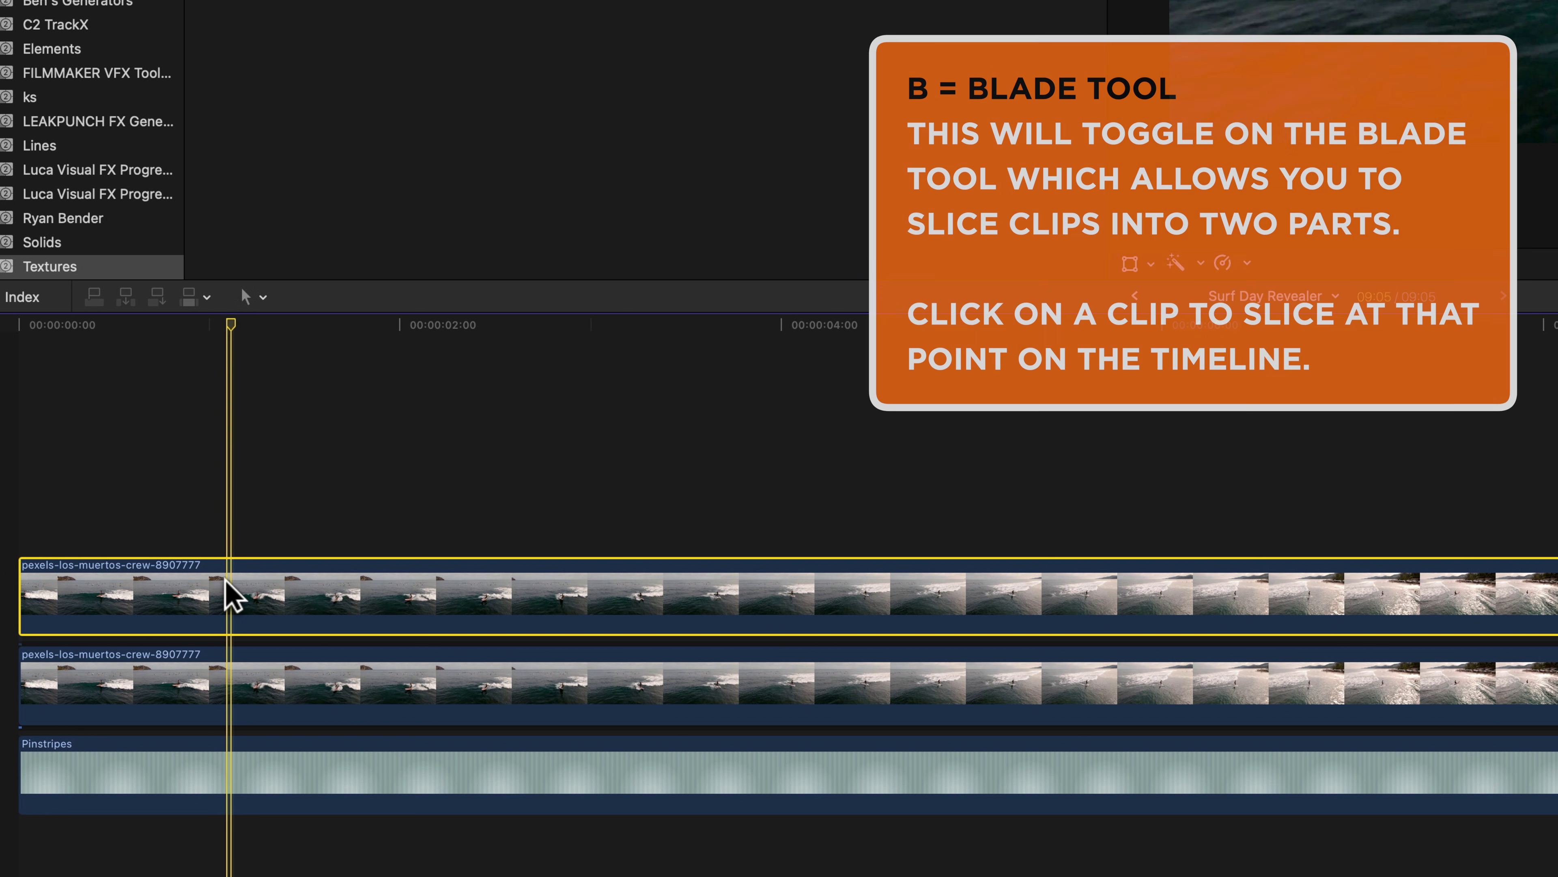
{"action": "left_click", "coordinate": [228, 590]}
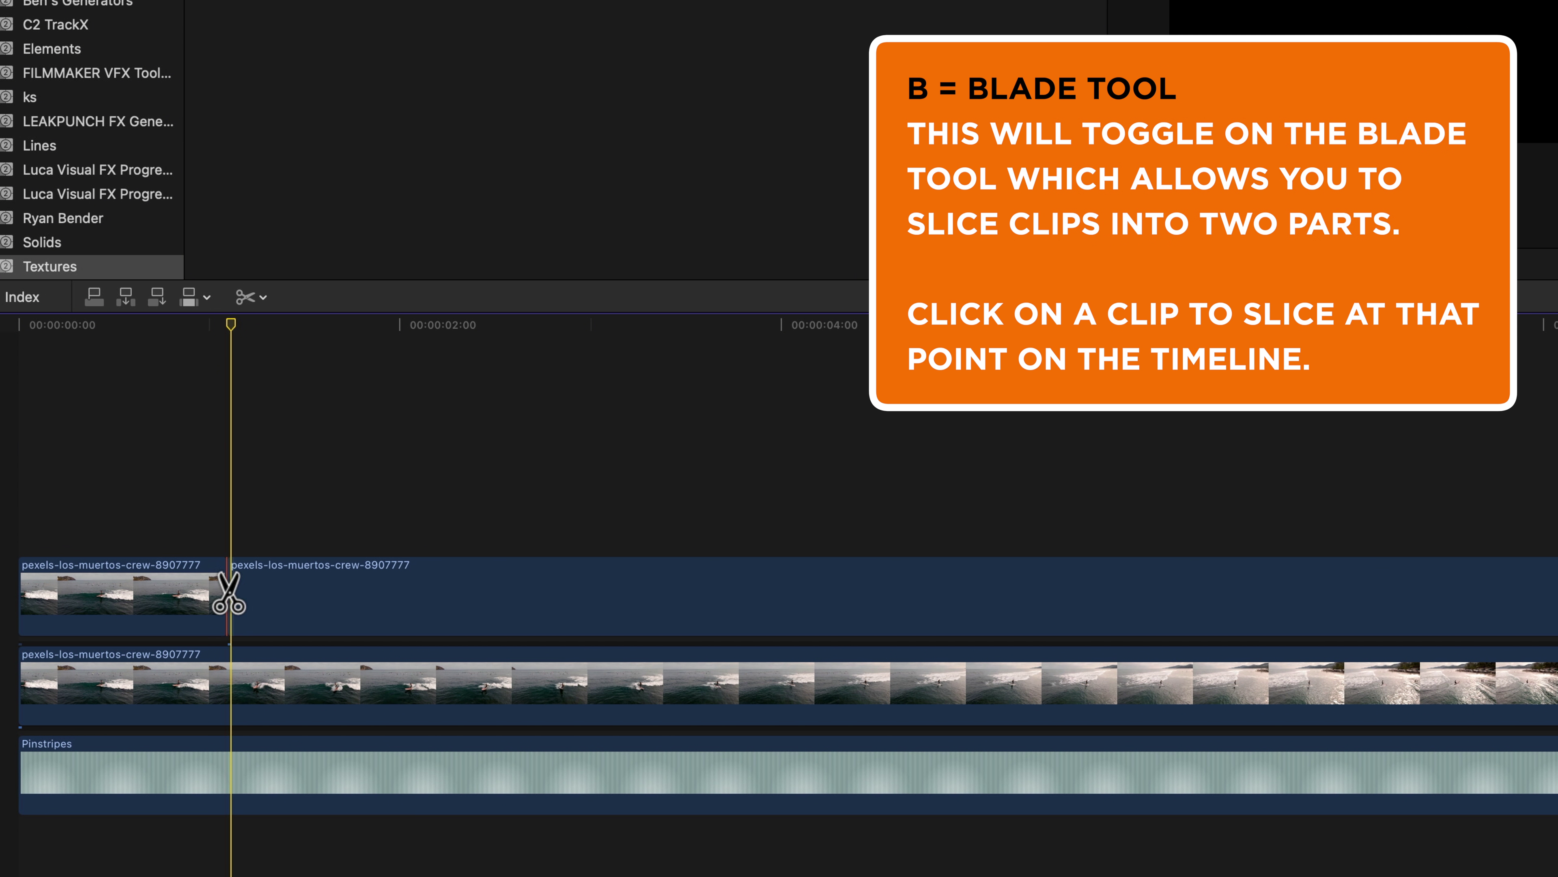
{"action": "left_click", "coordinate": [228, 682]}
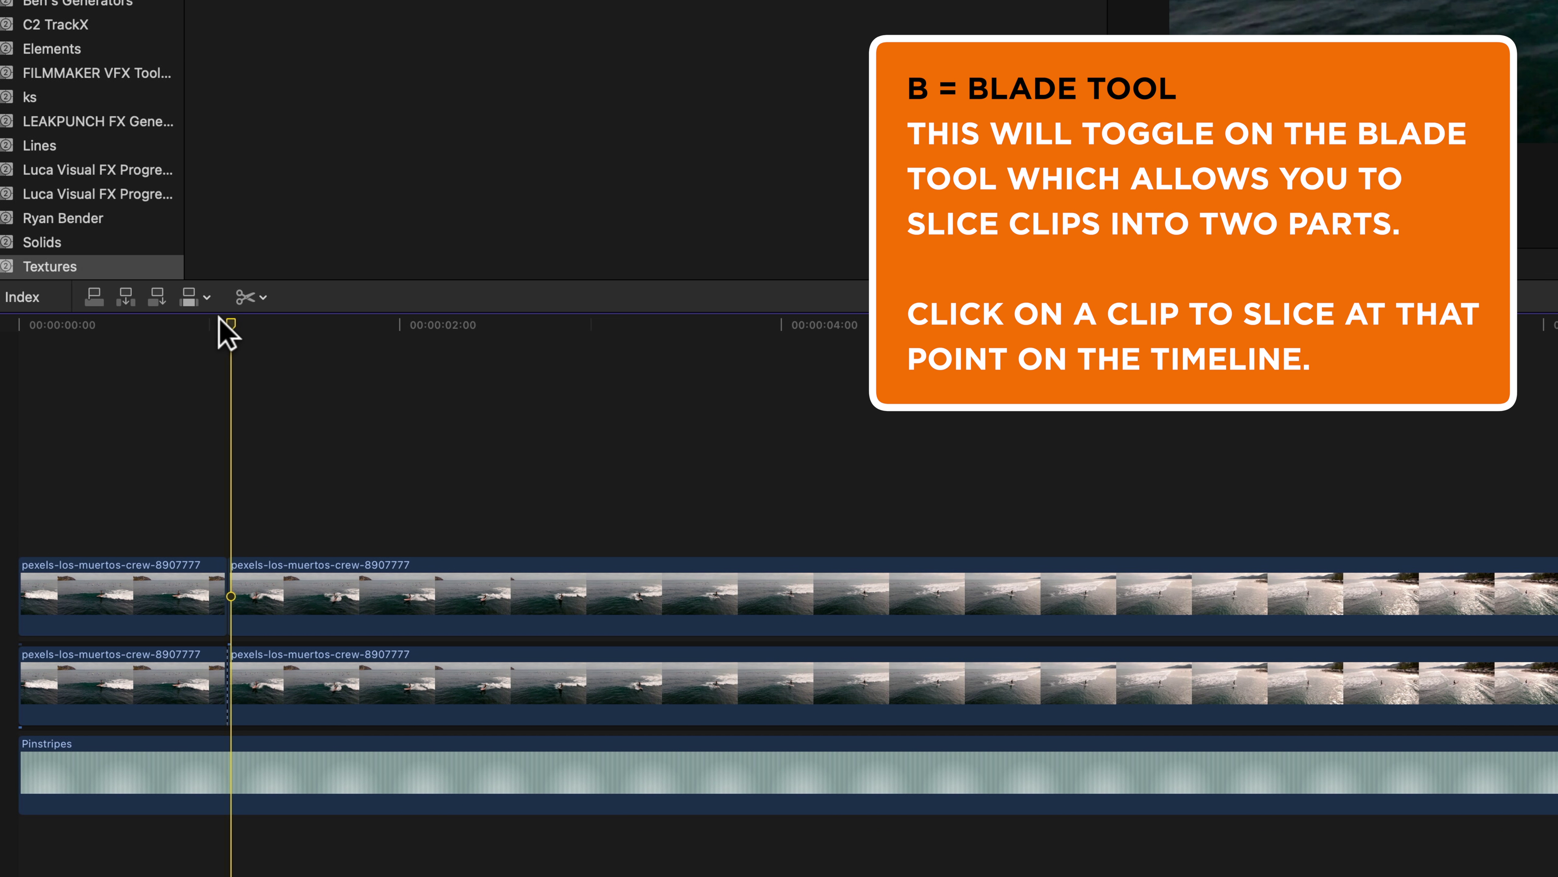
{"action": "mouse_move", "coordinate": [219, 317]}
{"action": "left_mouse_down"}
{"action": "mouse_move", "coordinate": [201, 322]}
{"action": "mouse_move", "coordinate": [222, 321]}
{"action": "left_mouse_up"}
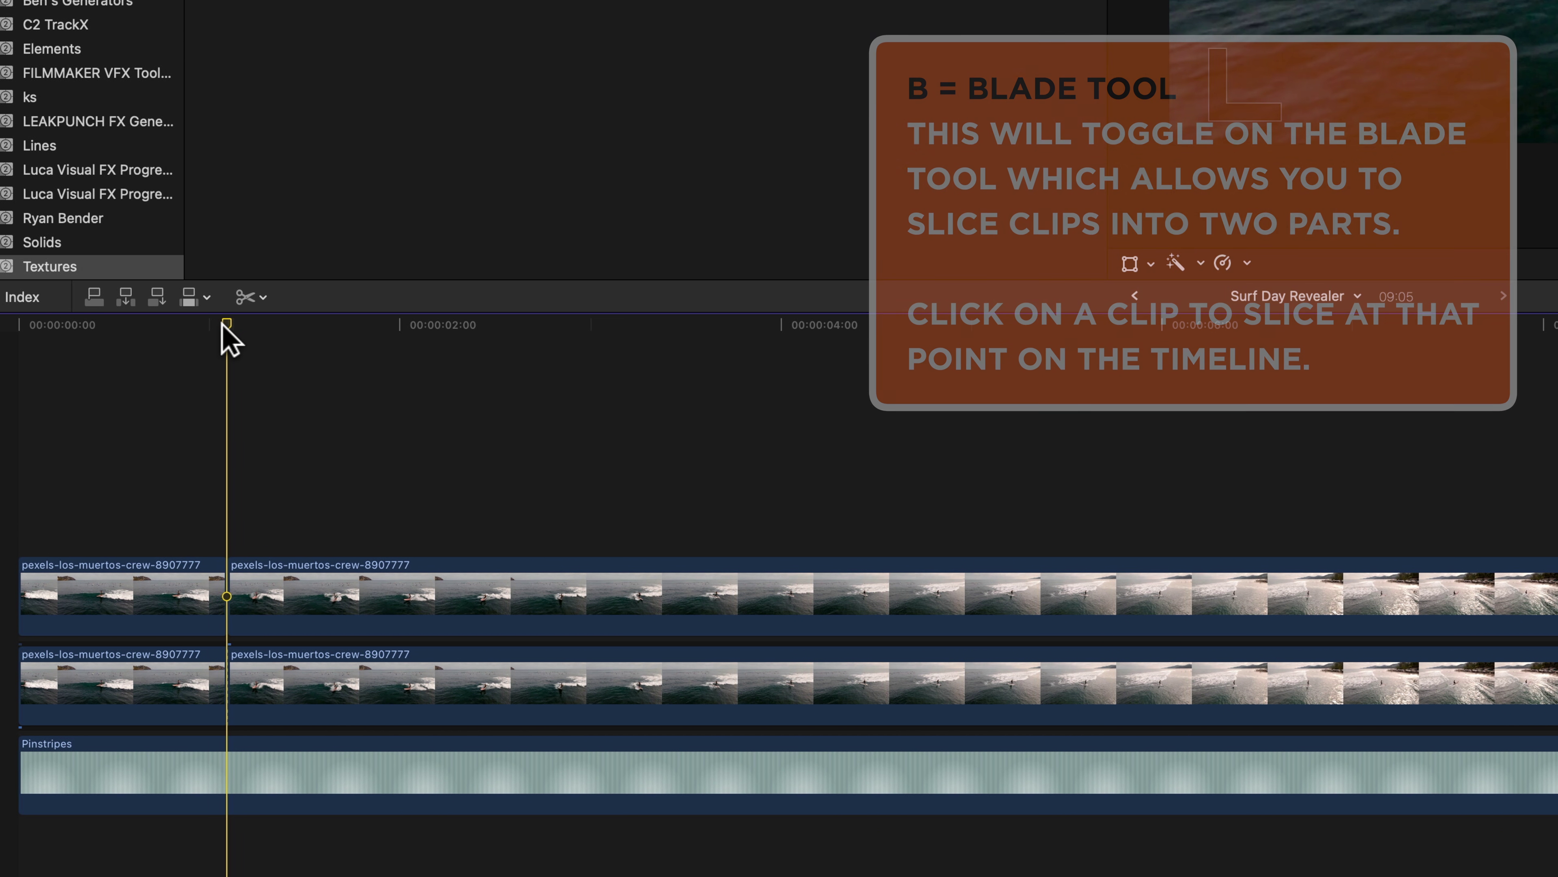
{"action": "key", "text": "a"}
{"action": "left_click", "coordinate": [341, 587]}
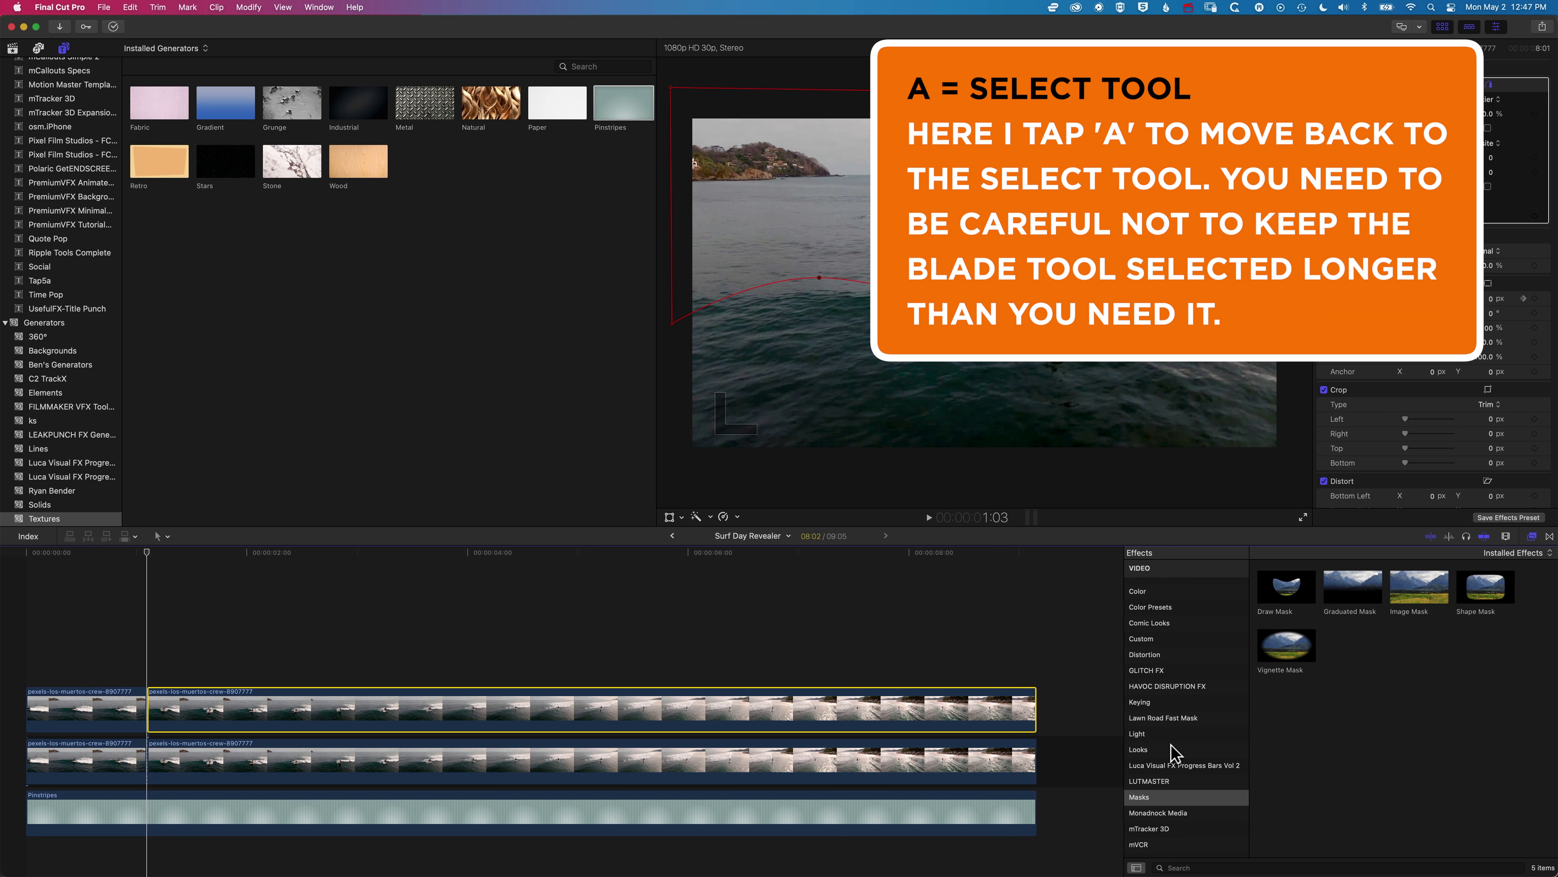
{"action": "scroll", "coordinate": [1166, 777], "scroll_direction": "up", "scroll_amount": 10}
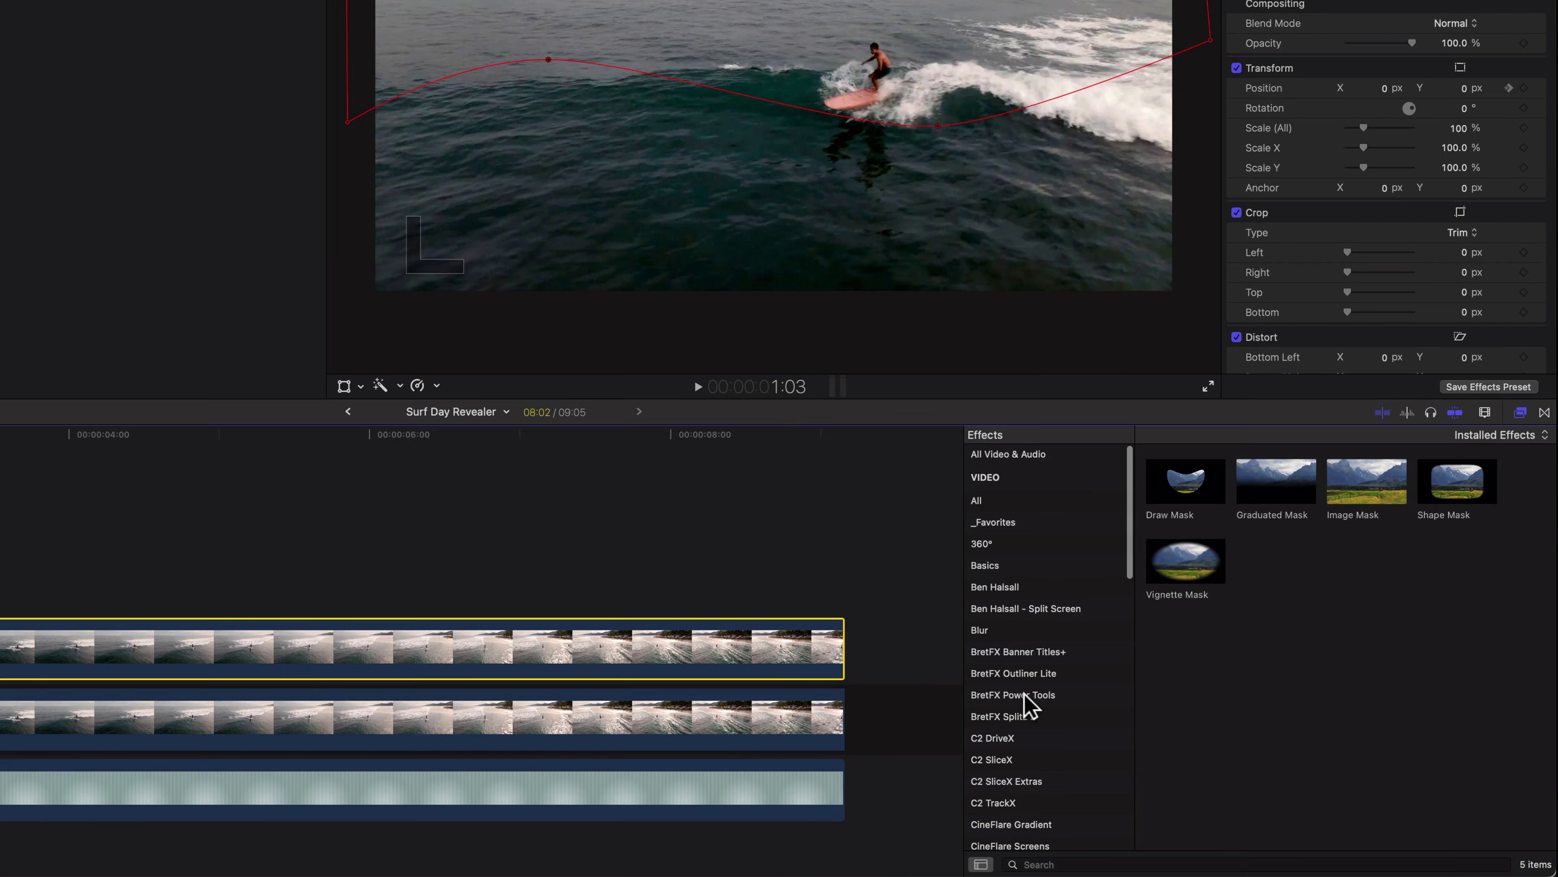
Apply BretFX PT Outline to the top and second surf clips and preview the outlined band edges
{"action": "left_click", "coordinate": [1162, 742]}
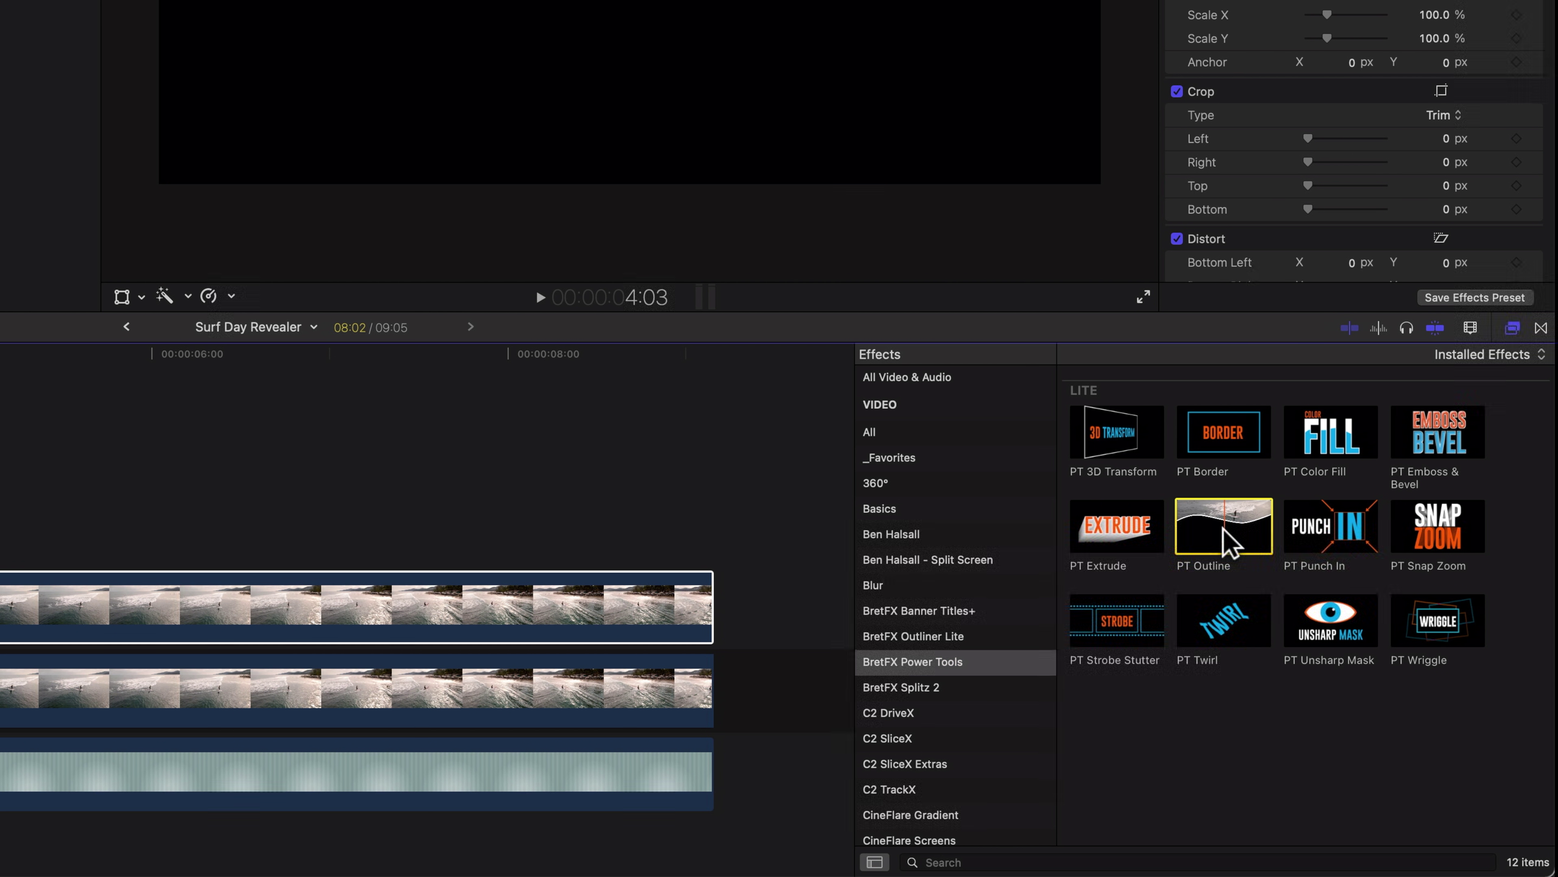
{"action": "left_click_drag", "start_coordinate": [1230, 537], "coordinate": [90, 608]}
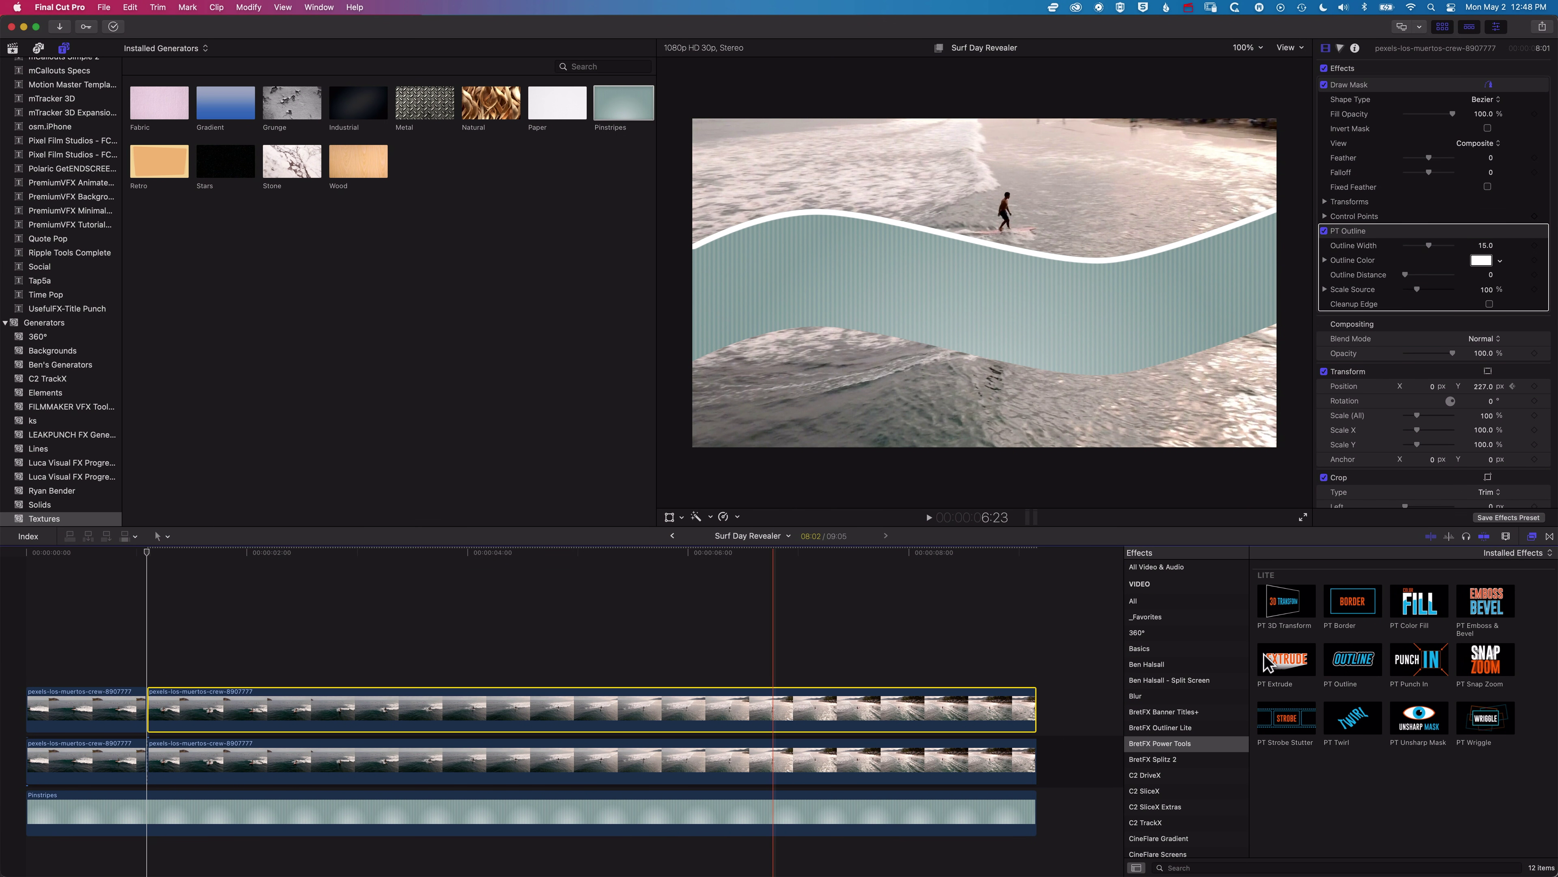
{"action": "left_click_drag", "start_coordinate": [1366, 675], "coordinate": [650, 769]}
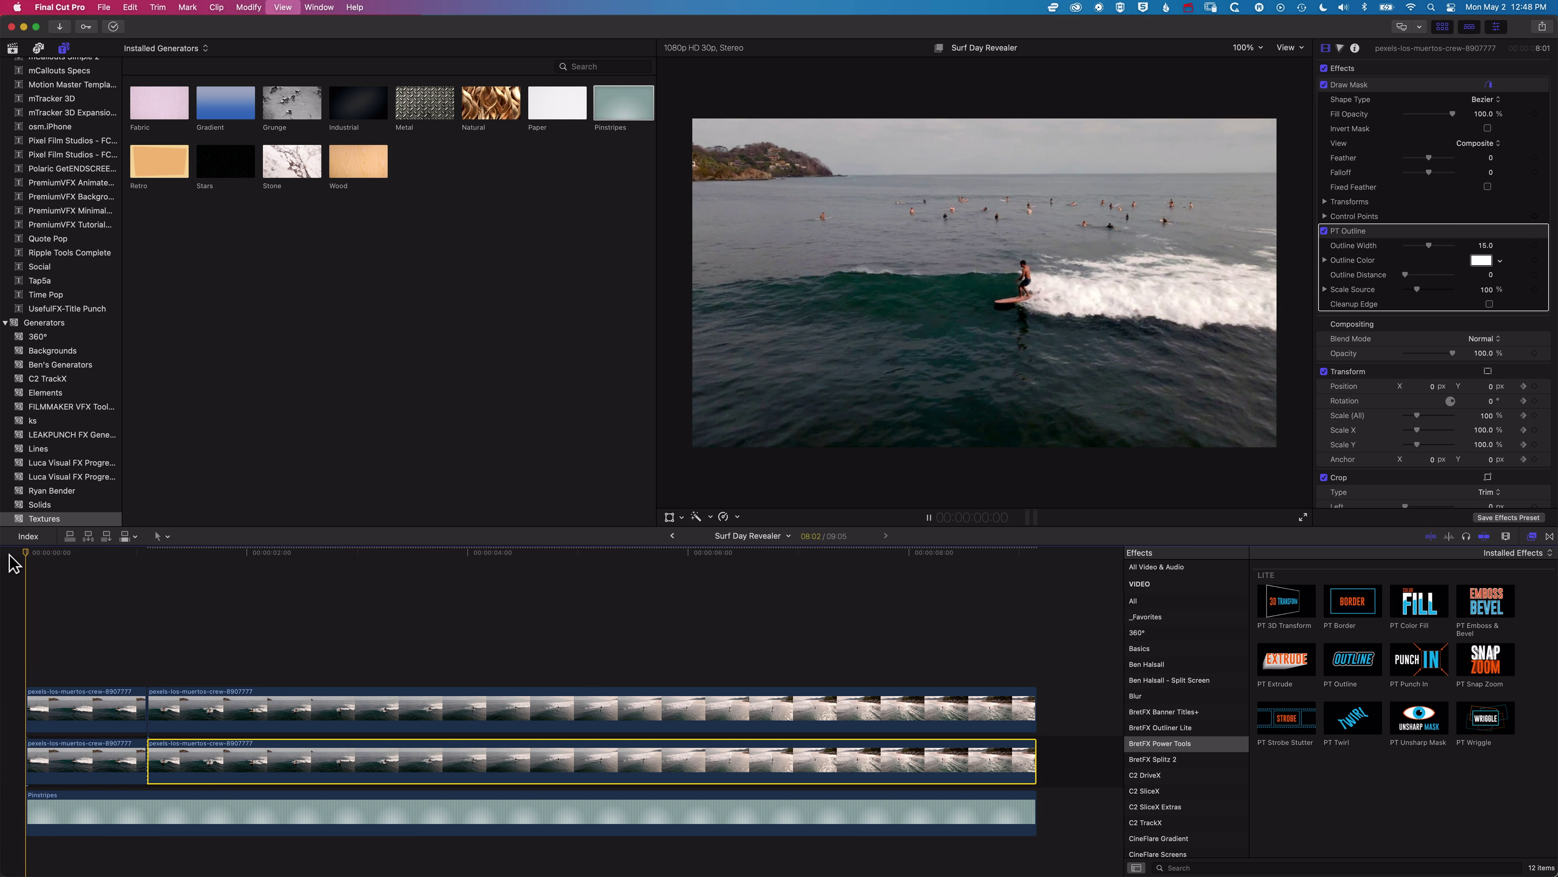
{"action": "key", "text": "space"}
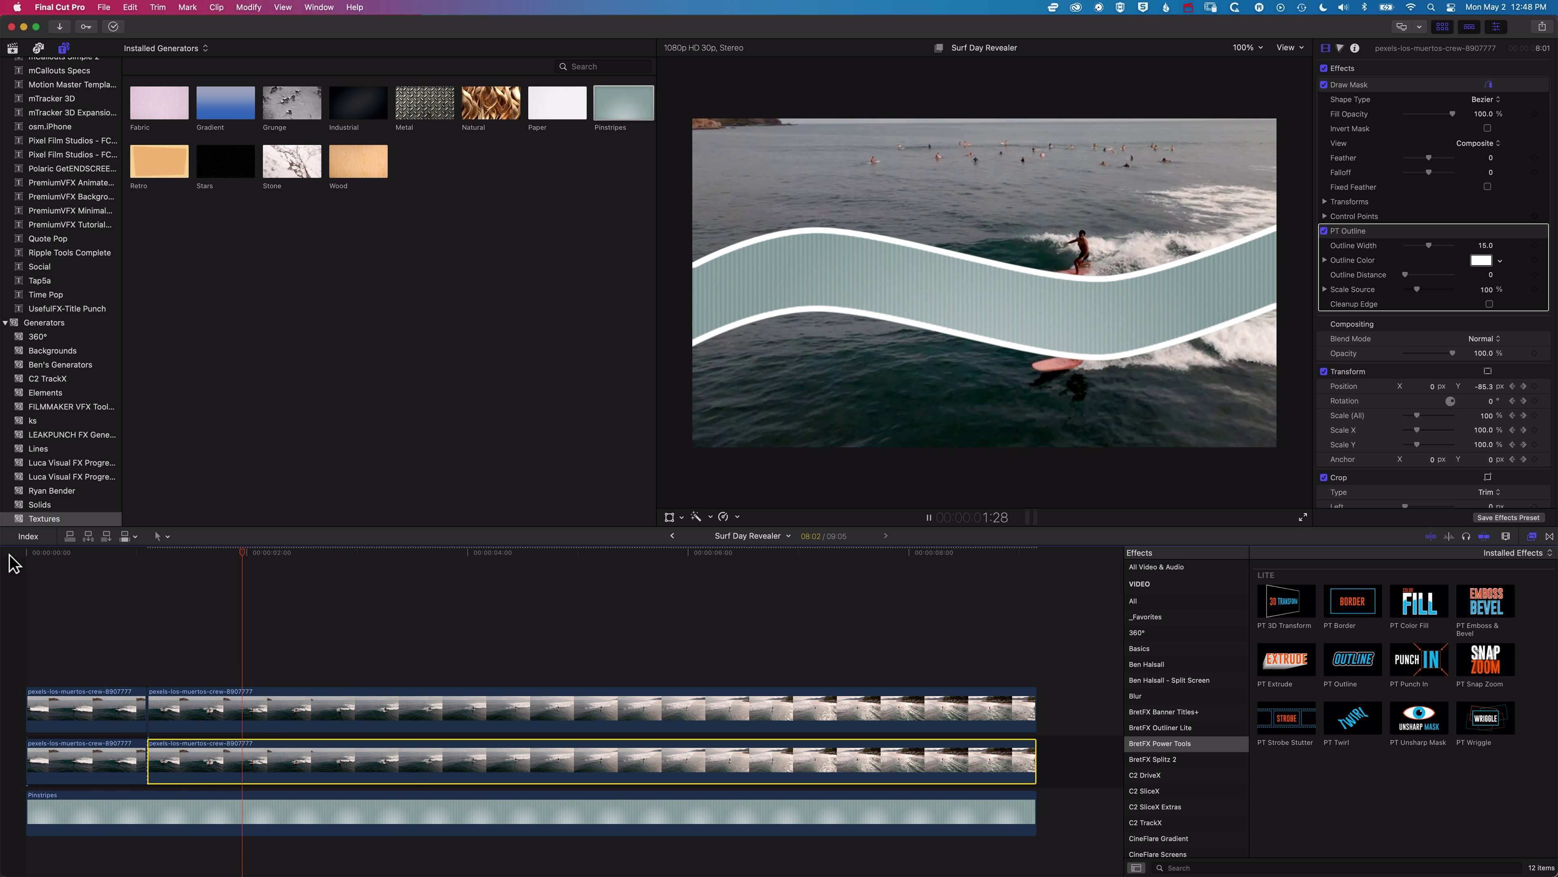
{"action": "key", "text": "space"}
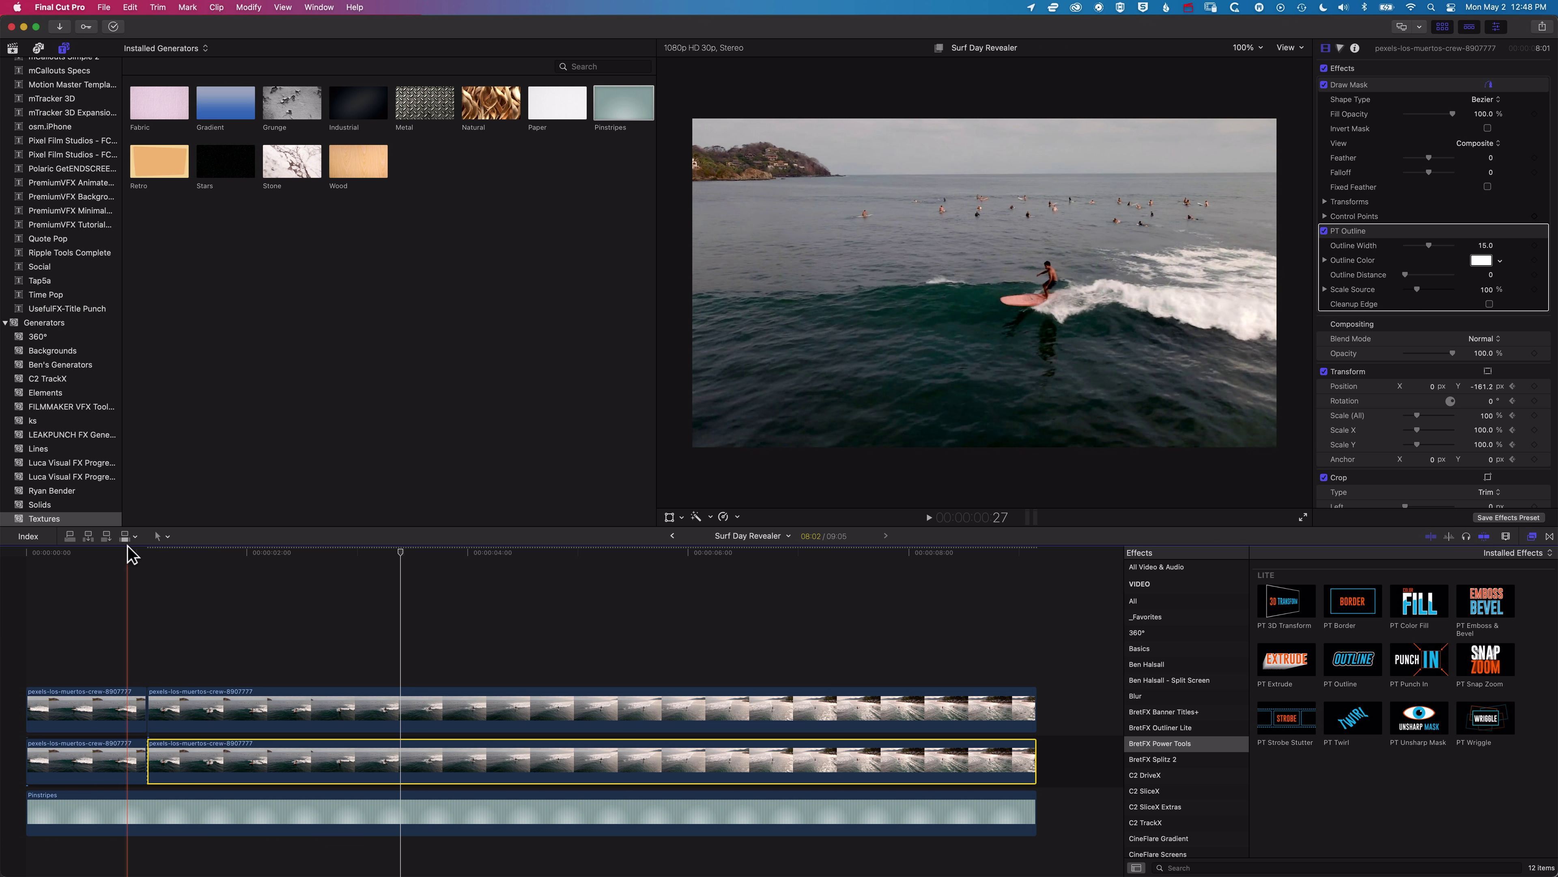
{"action": "key", "text": "space"}
{"action": "key", "text": "space"}
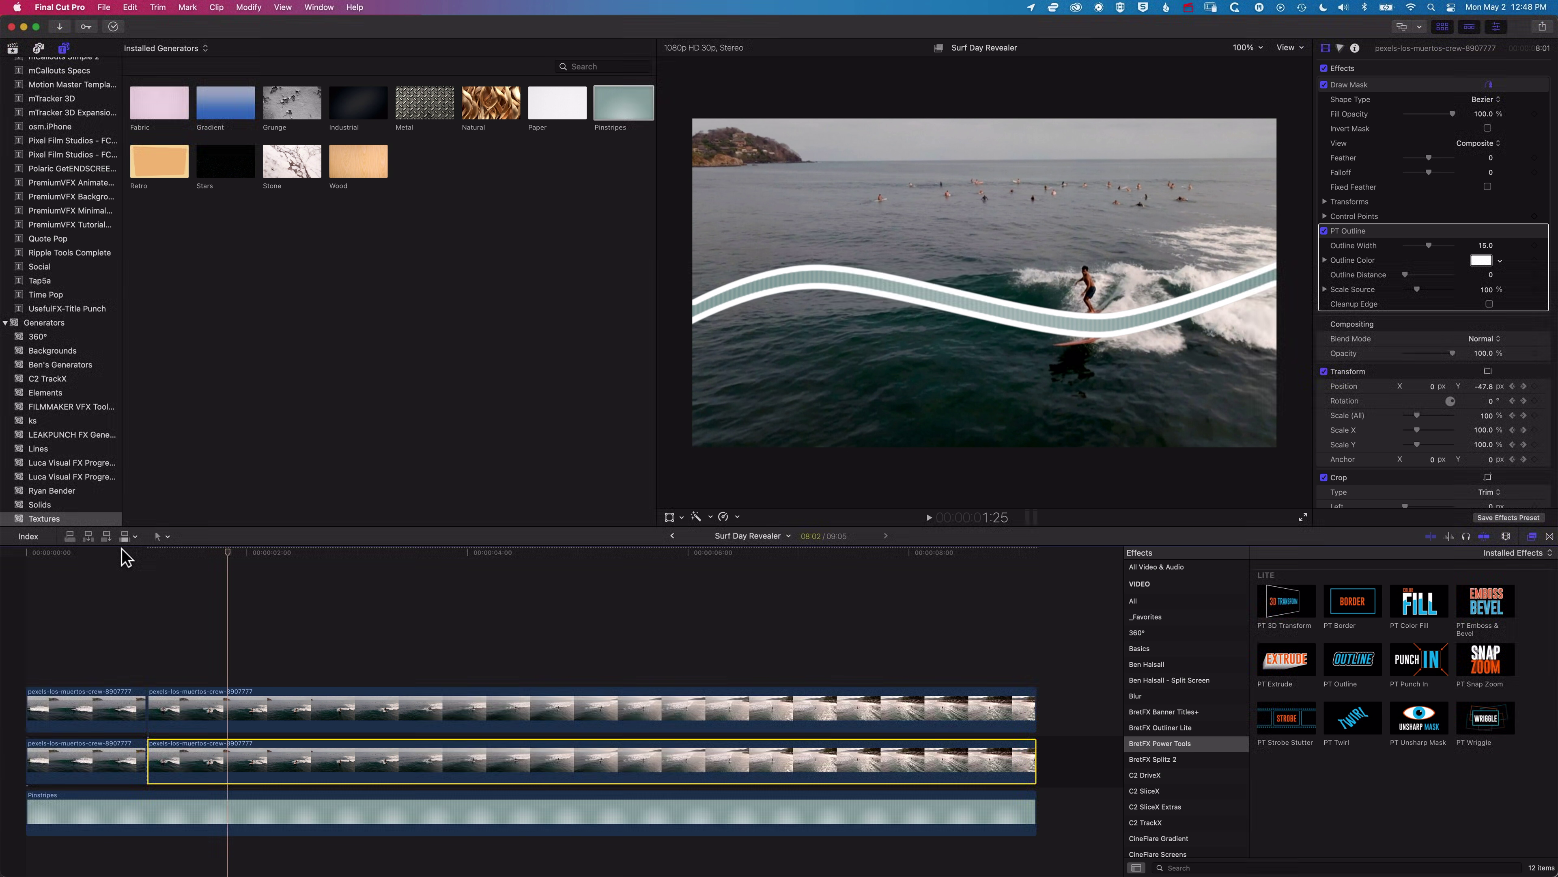
{"action": "left_click", "coordinate": [125, 550]}
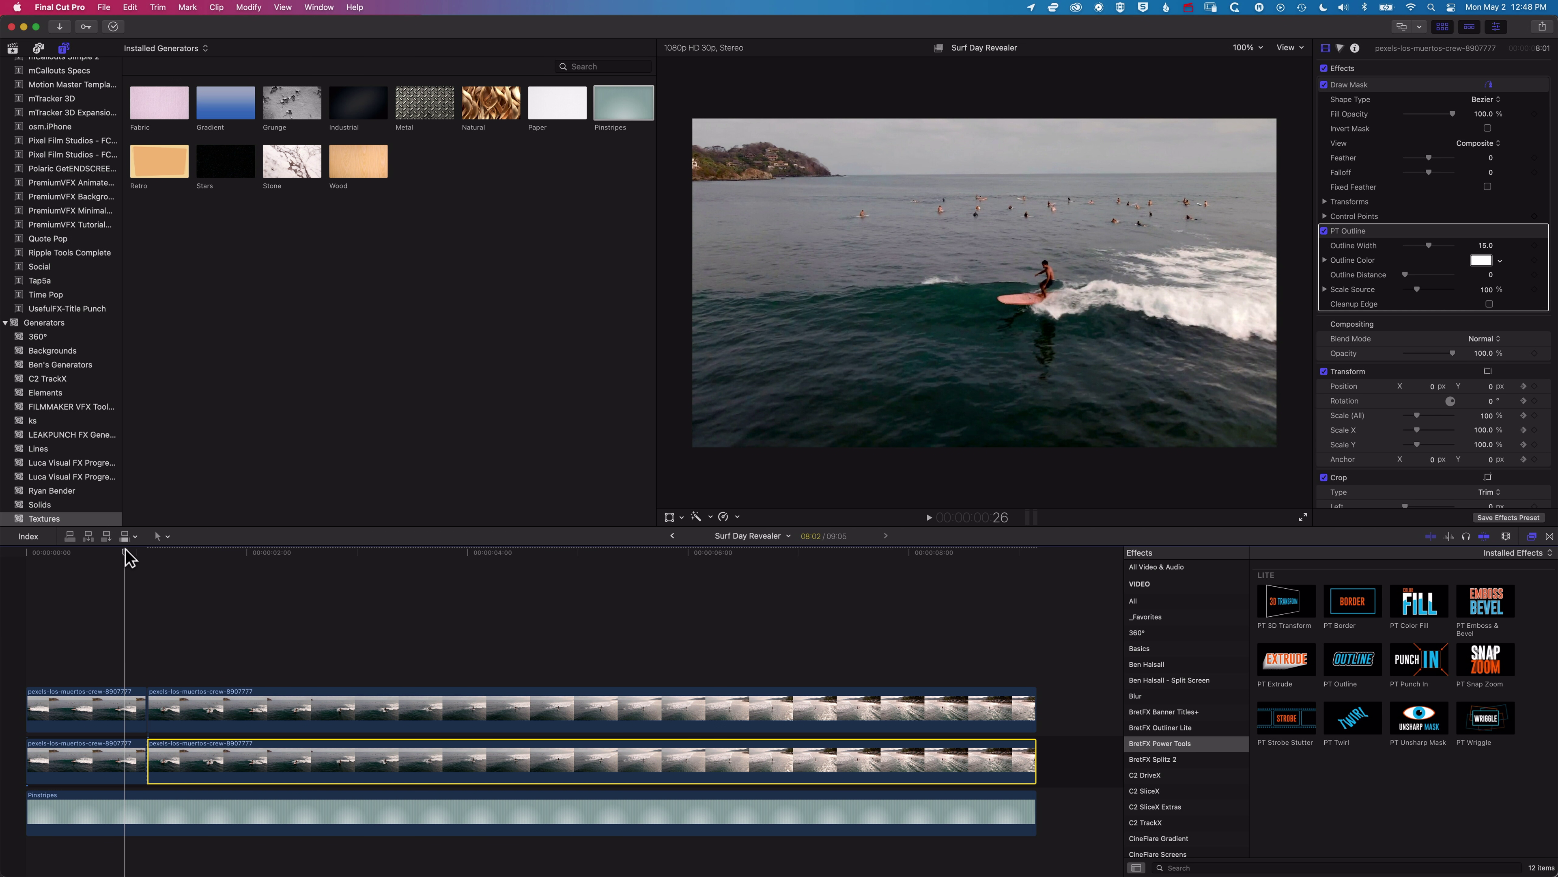
Add shortened Cross Dissolve transitions at the in-points of the upper and lower second surf clips
{"action": "key", "text": "super+equal"}
{"action": "key", "text": "super+equal"}
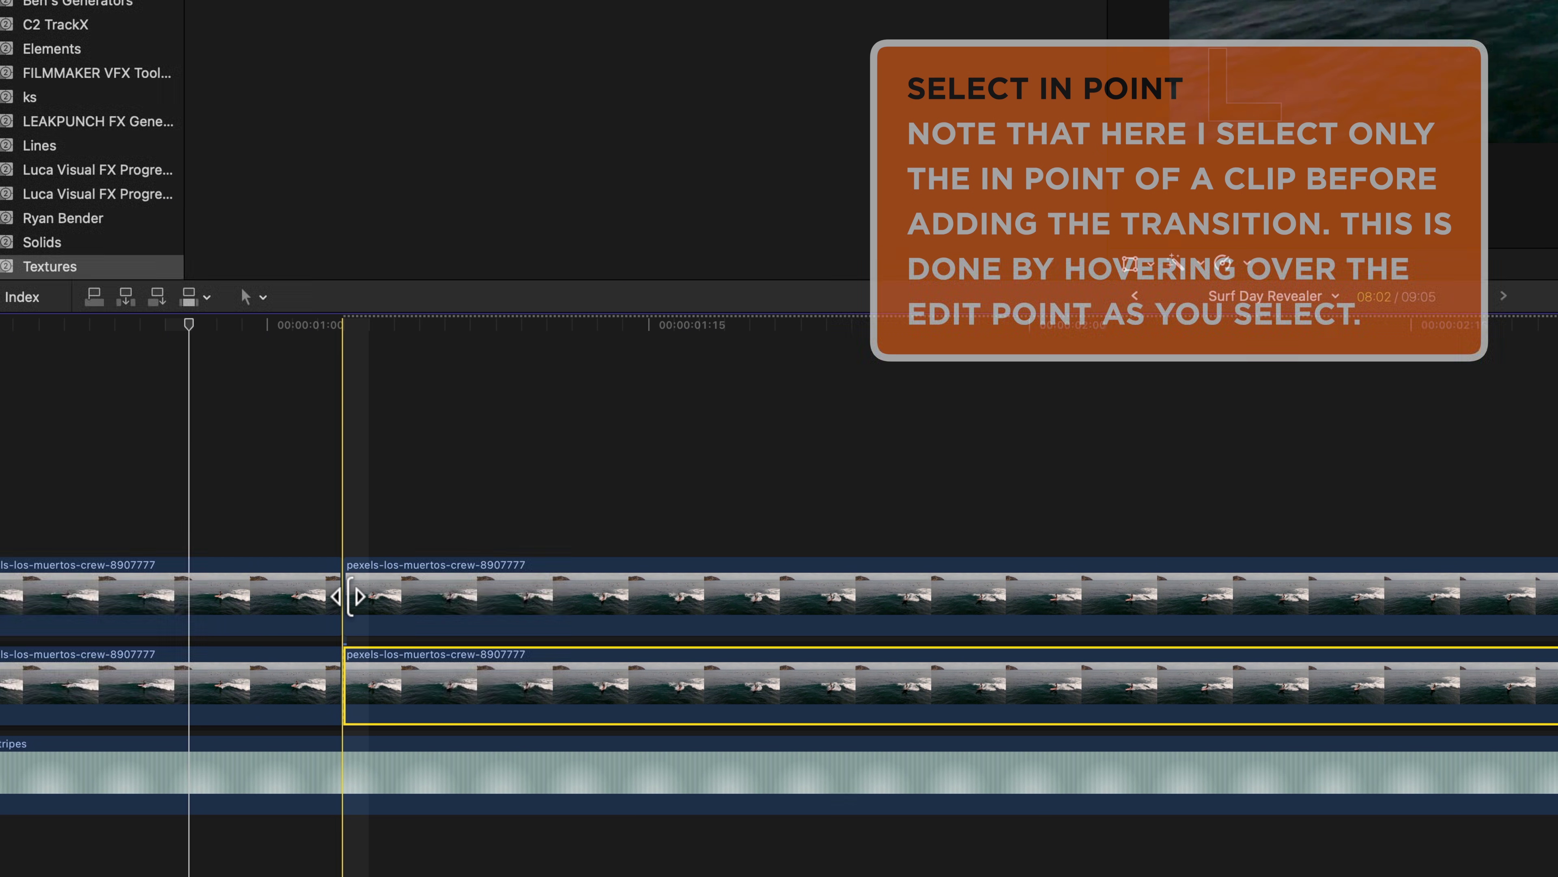
{"action": "left_click", "coordinate": [291, 642]}
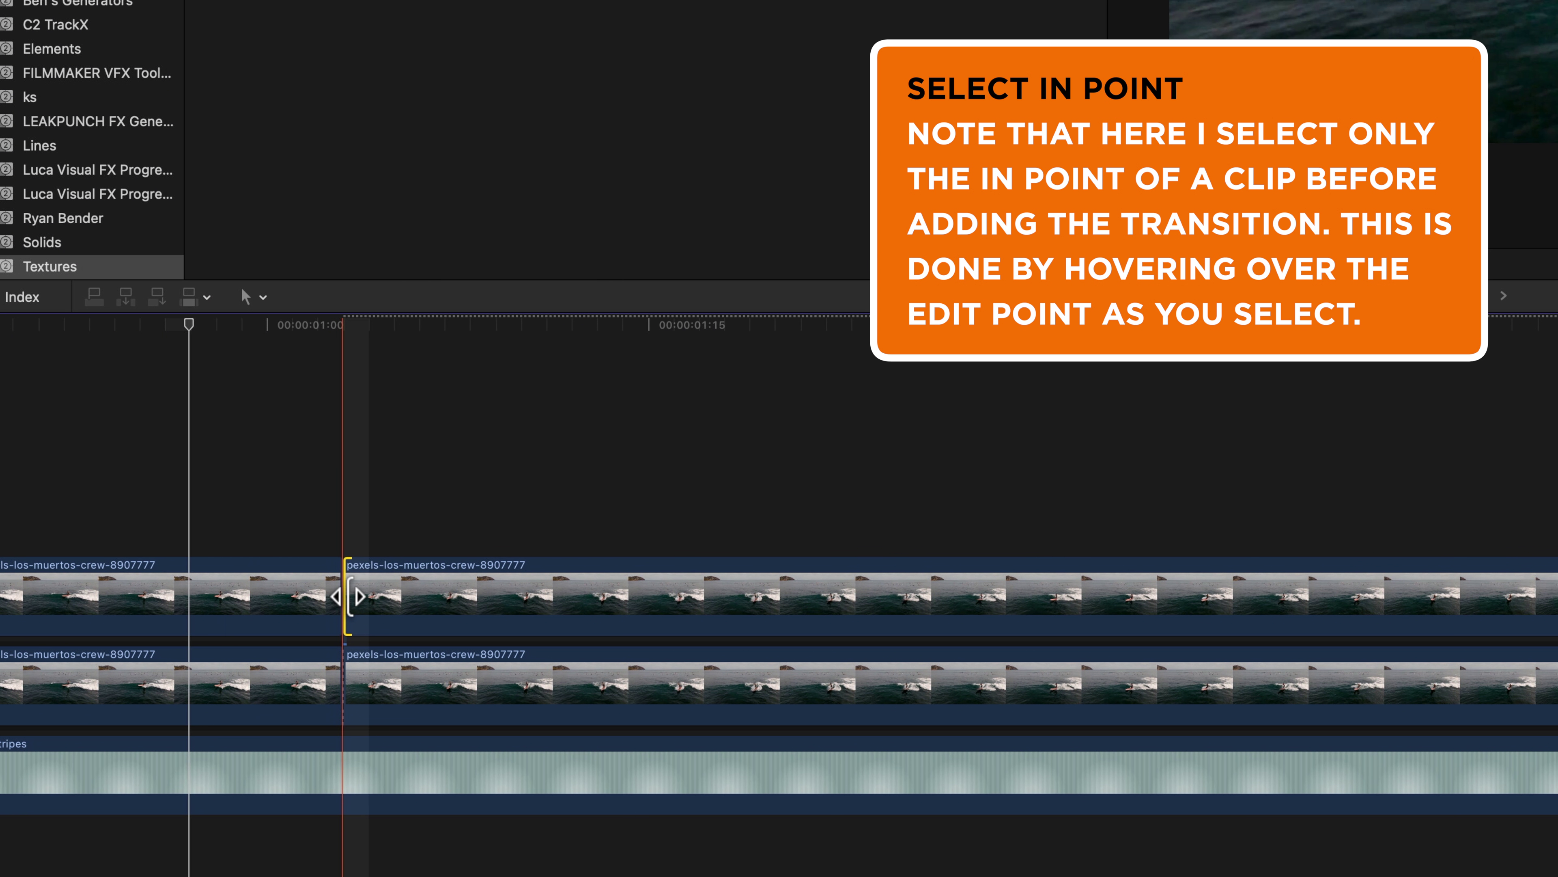
{"action": "key", "text": "super+t"}
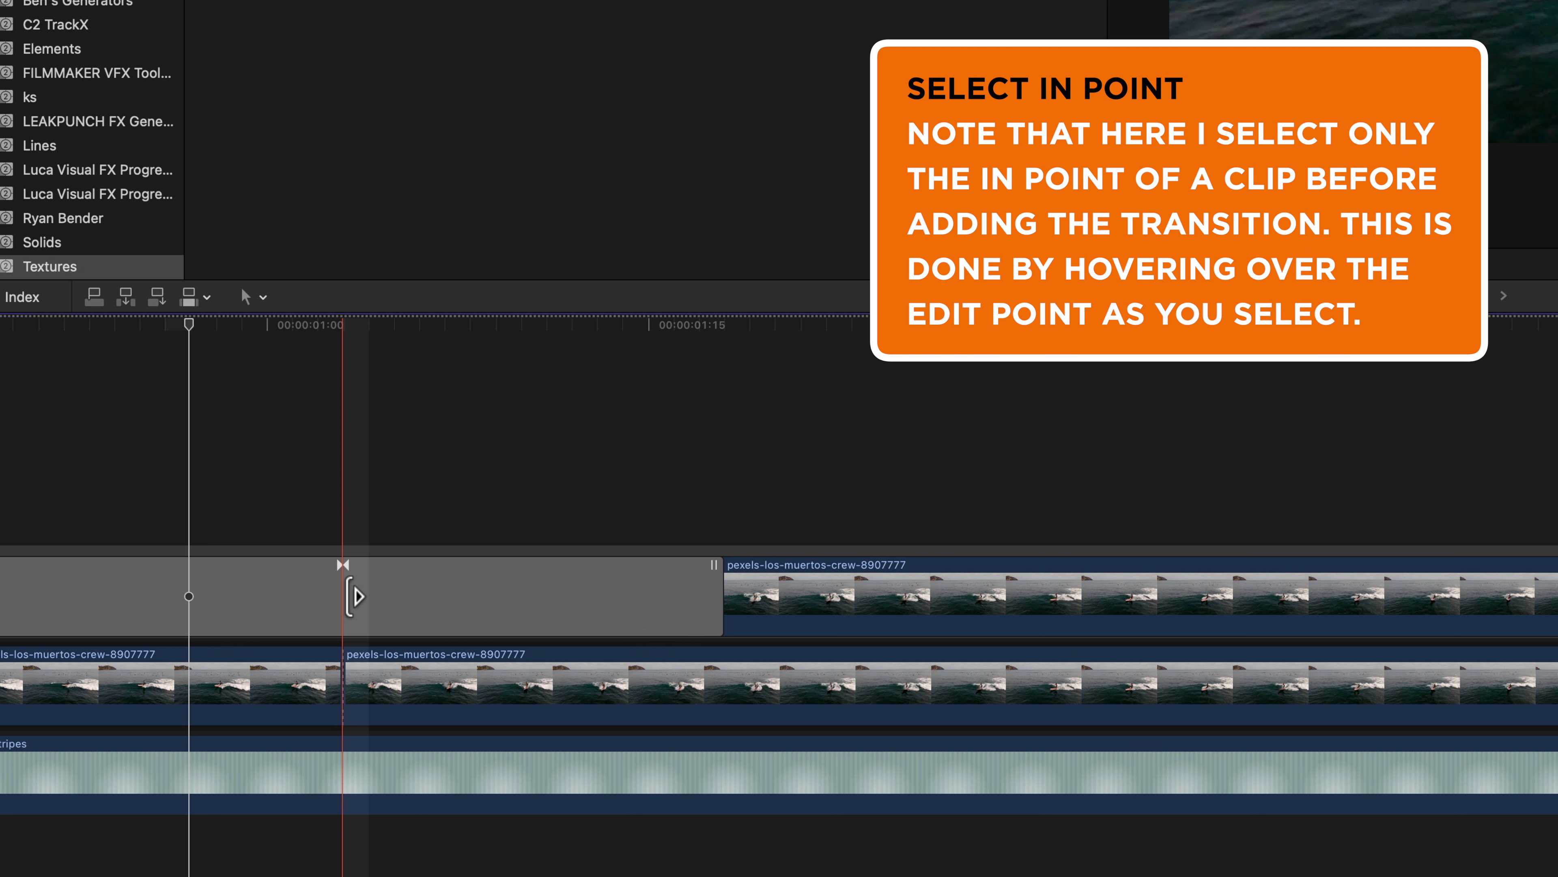
{"action": "left_click_drag", "start_coordinate": [713, 599], "coordinate": [462, 594]}
{"action": "left_click", "coordinate": [353, 706]}
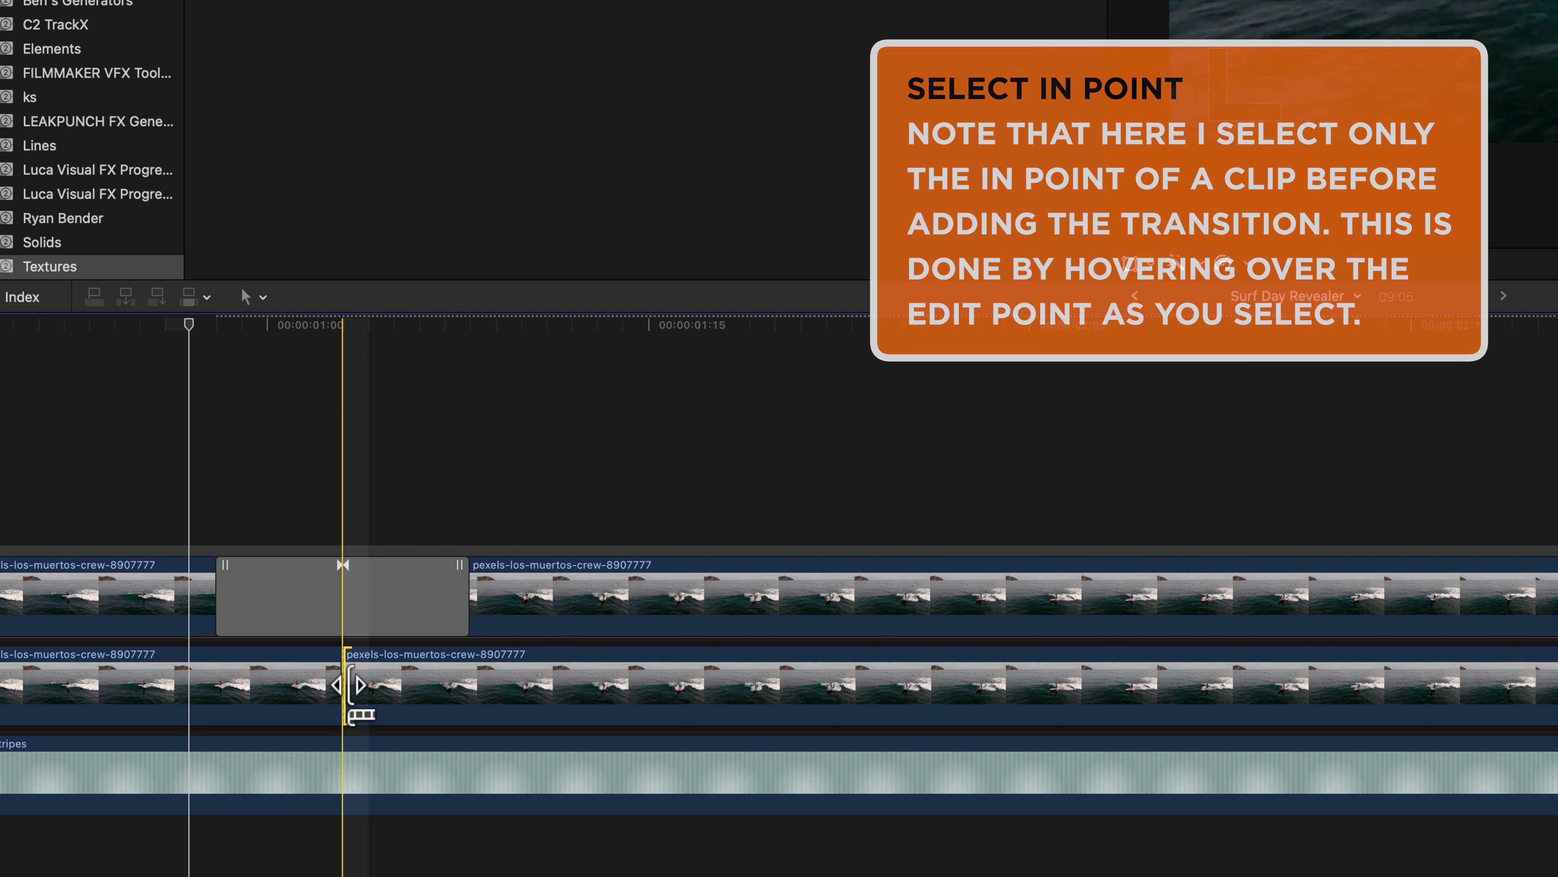
{"action": "key", "text": "super+t"}
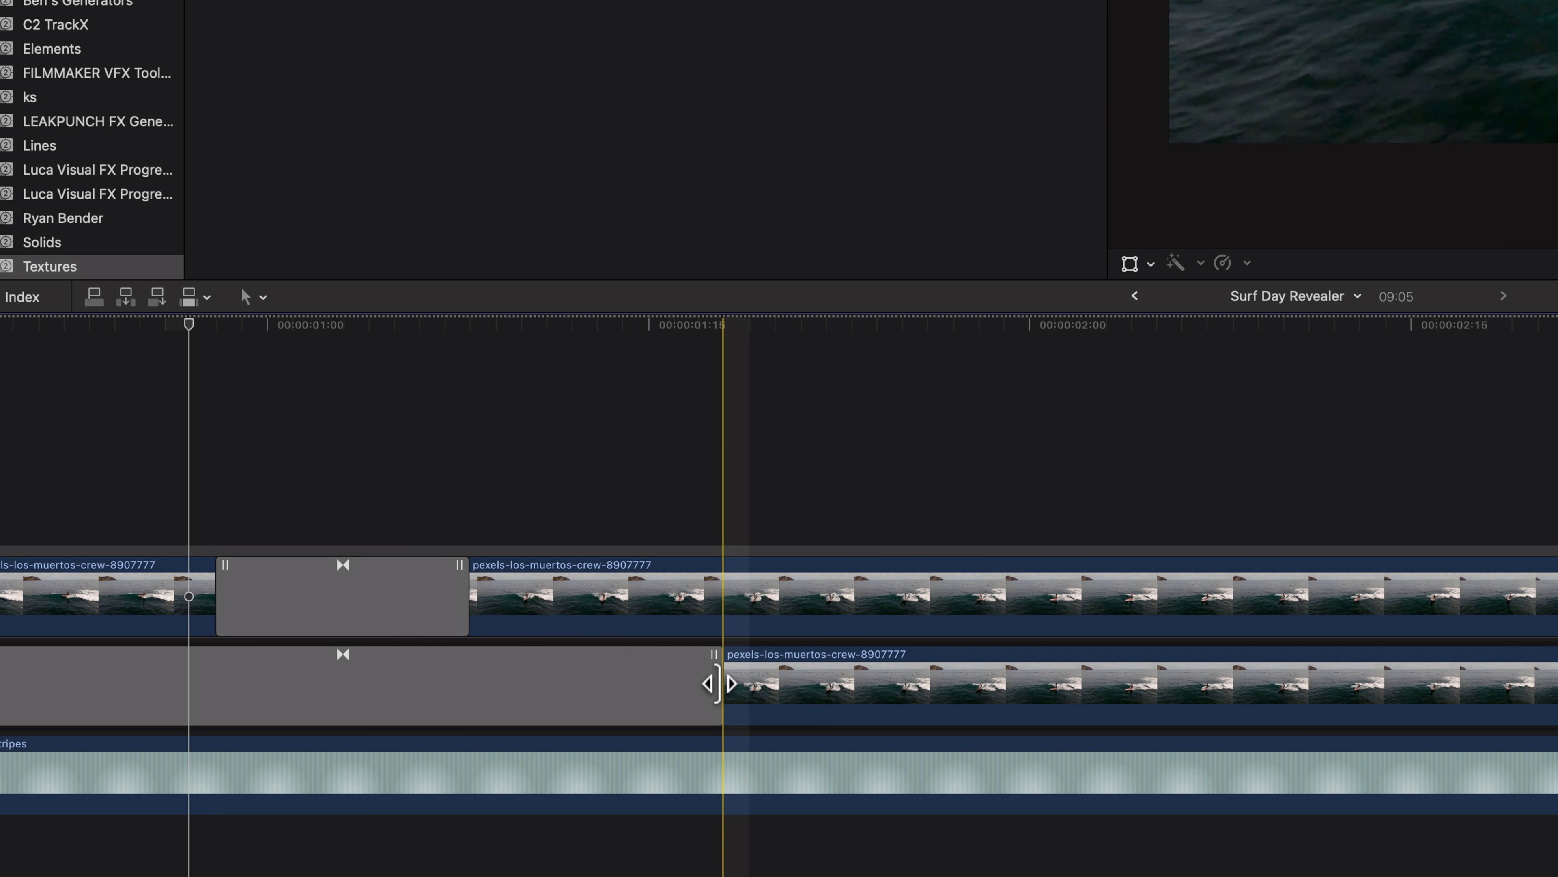
{"action": "left_click_drag", "start_coordinate": [714, 682], "coordinate": [474, 676]}
Play back the two new cross-dissolves from before the cut
{"action": "left_click", "coordinate": [82, 338]}
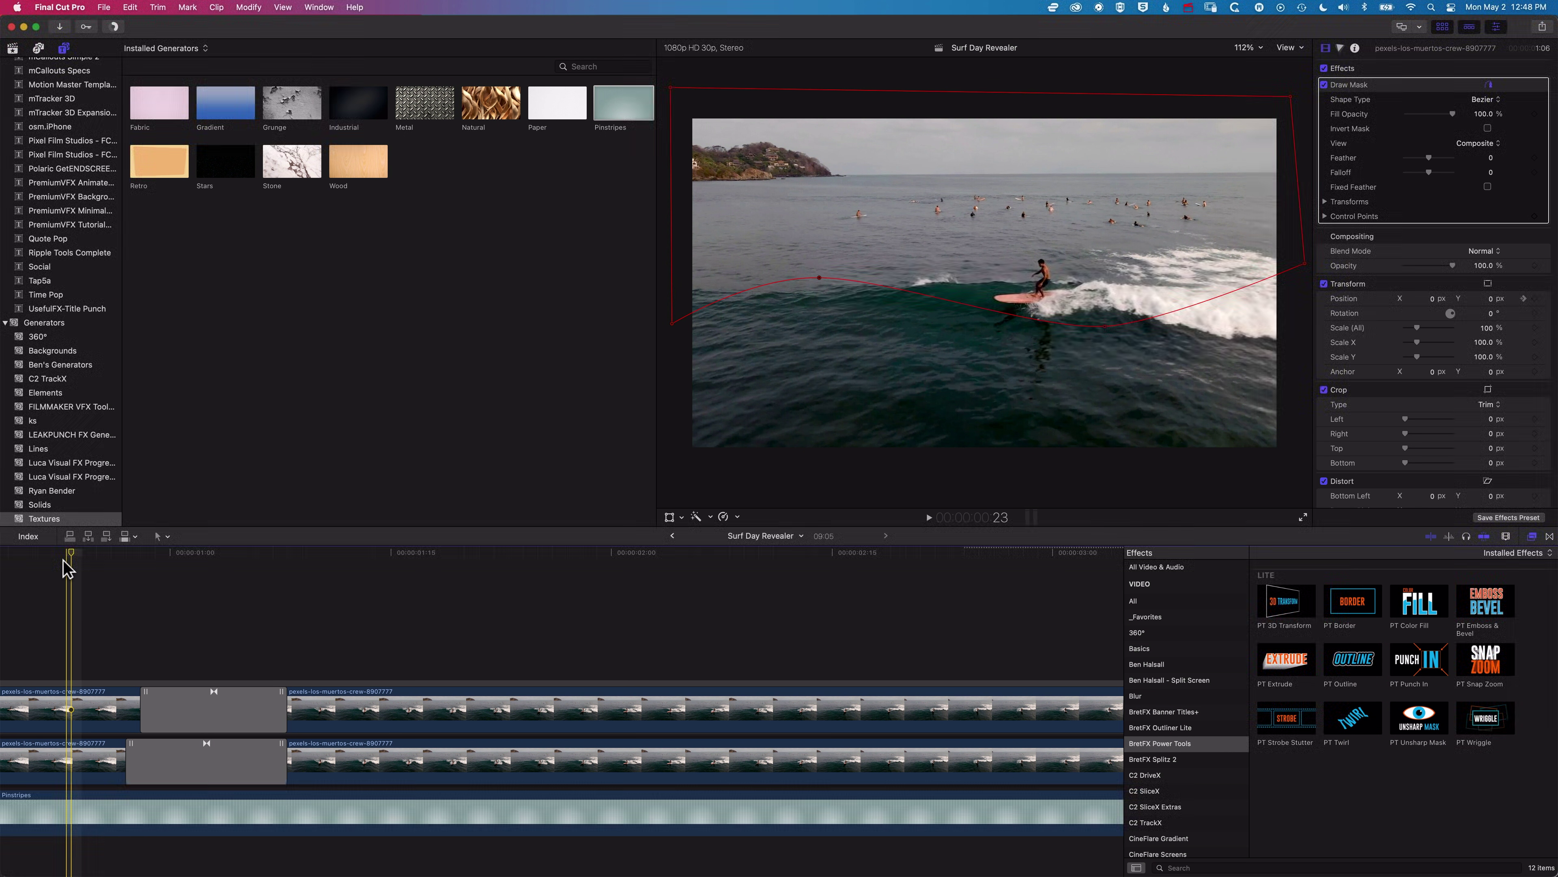
{"action": "key", "text": "space"}
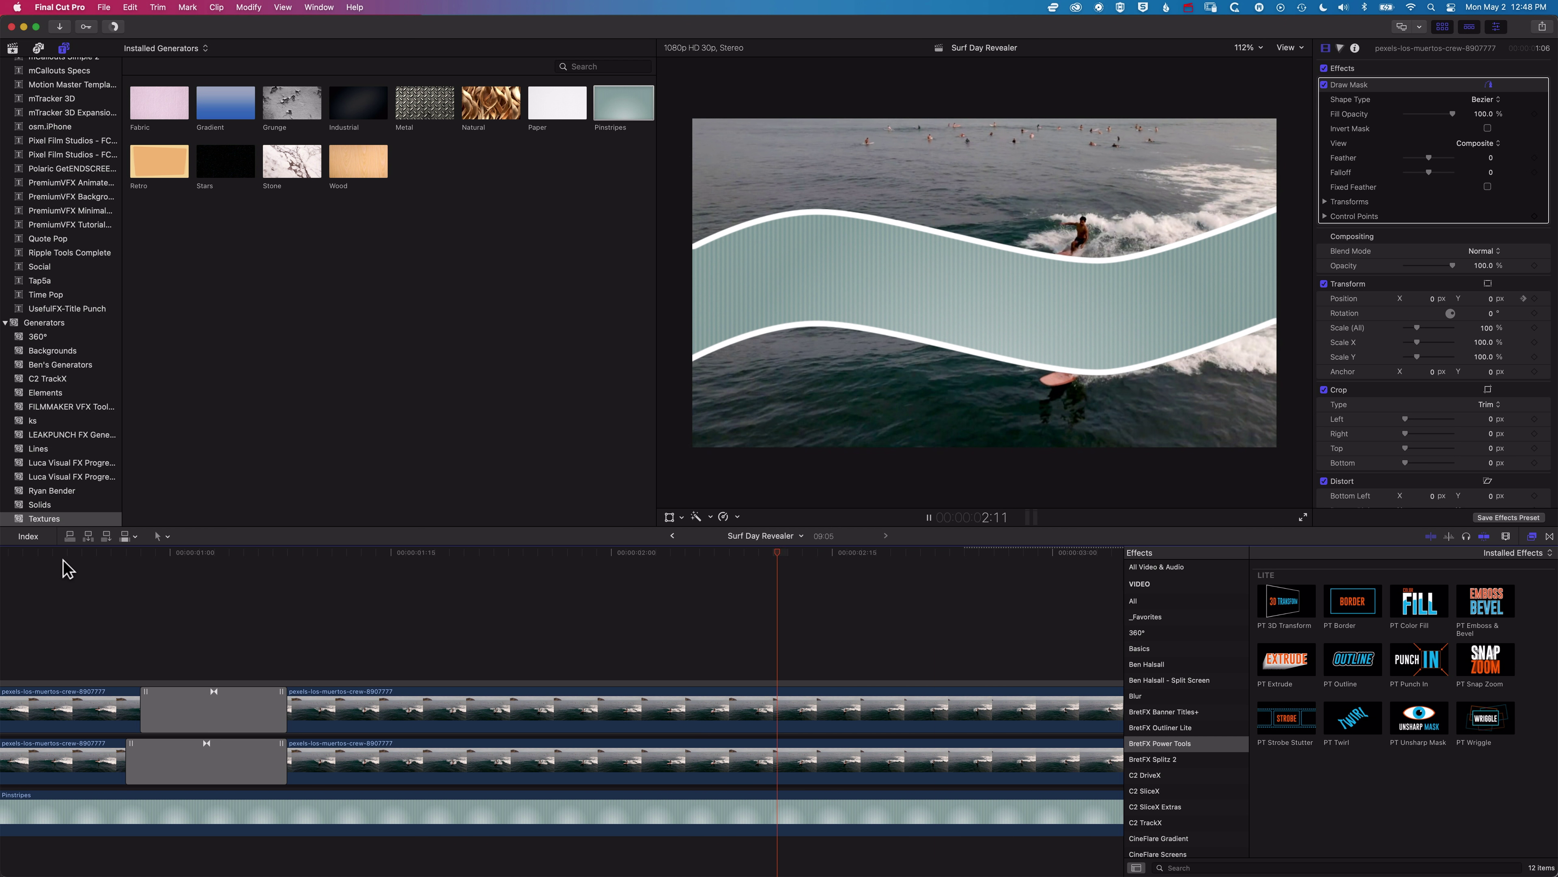
{"action": "key", "text": "space"}
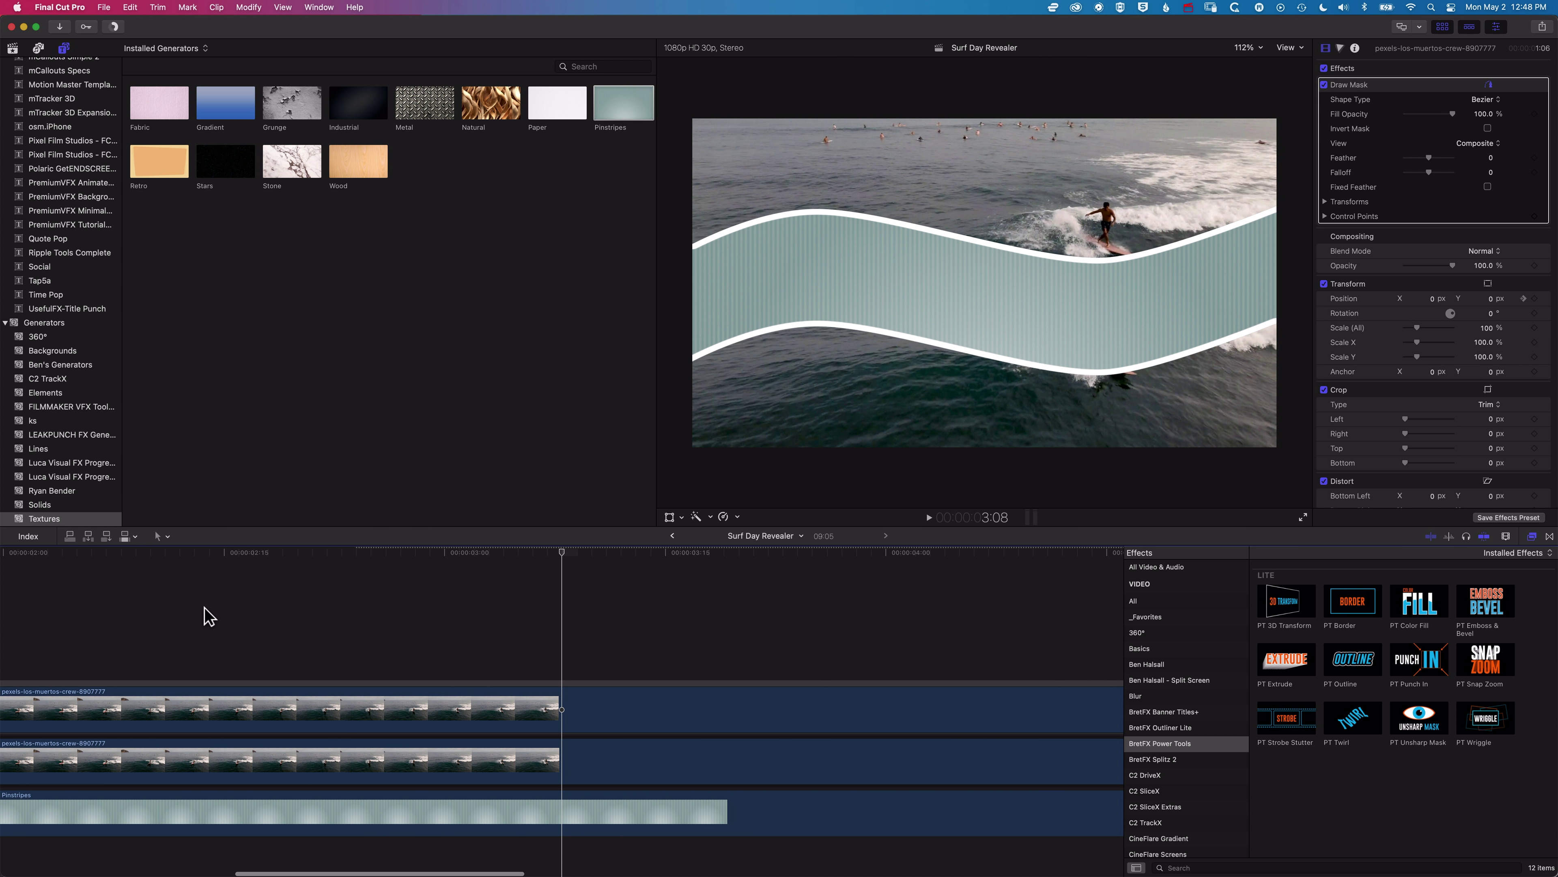
{"action": "scroll", "coordinate": [232, 629], "scroll_direction": "left", "scroll_amount": 10}
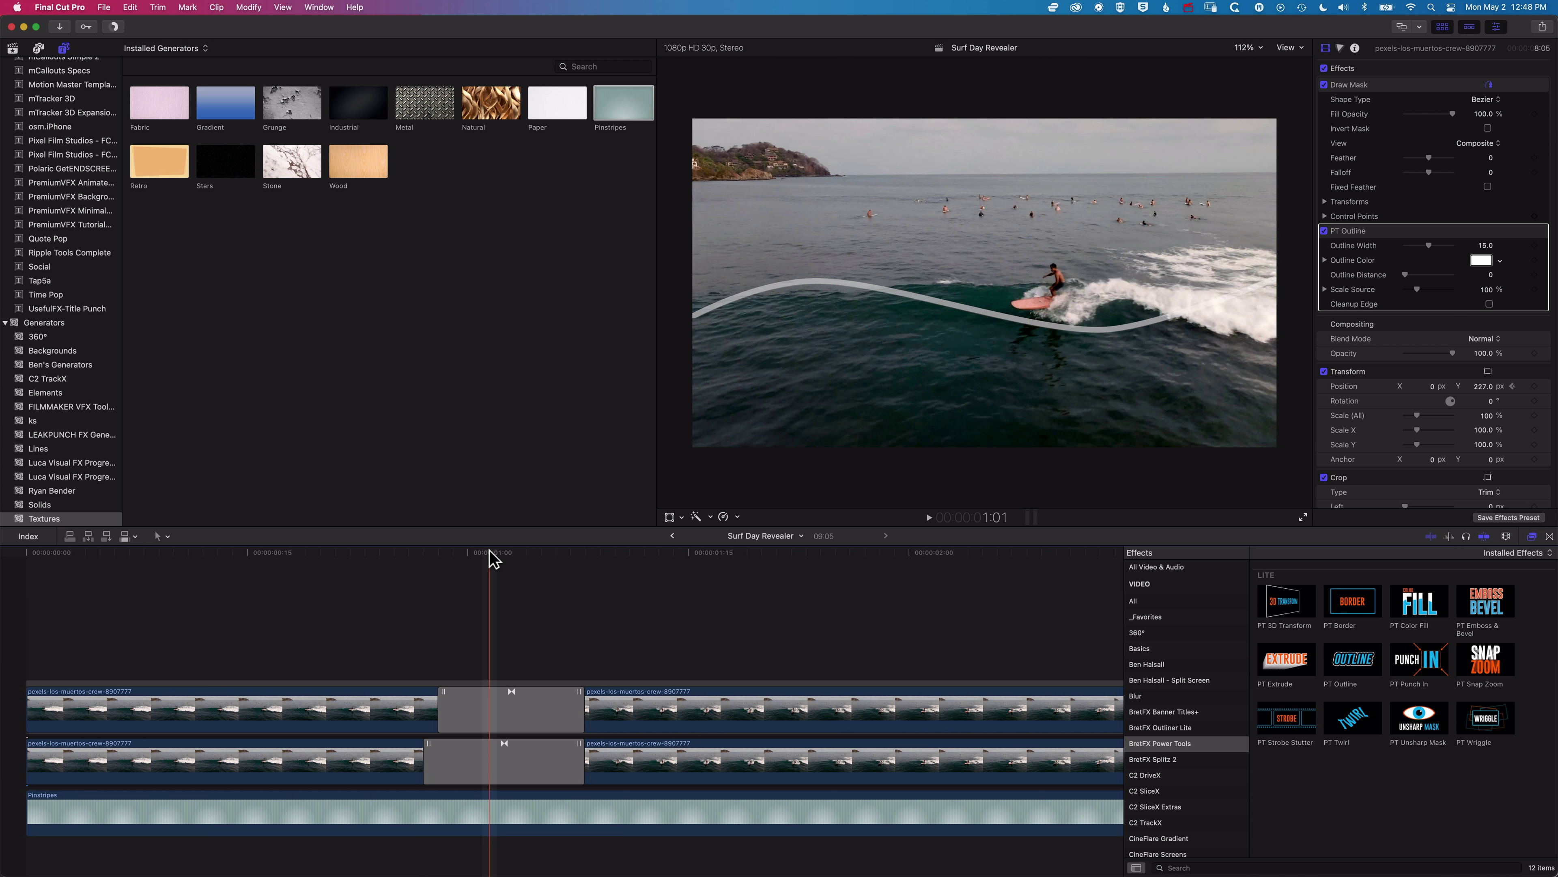
{"action": "key", "text": "space"}
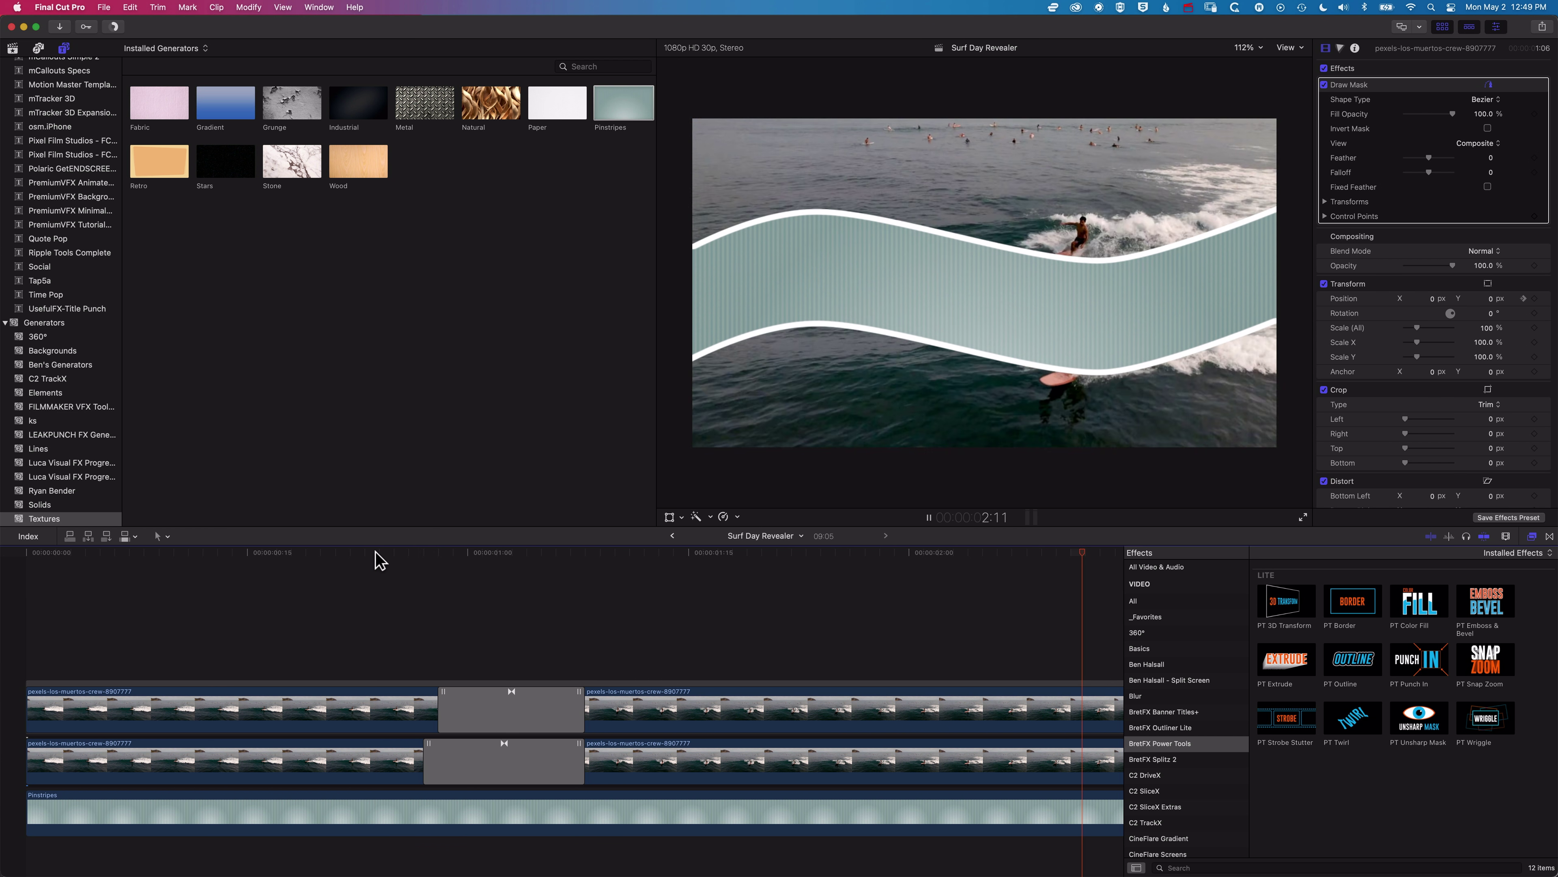
Lengthen the upper Cross Dissolve to 00:18 and play it back
{"action": "left_click", "coordinate": [441, 715]}
{"action": "left_click", "coordinate": [443, 715]}
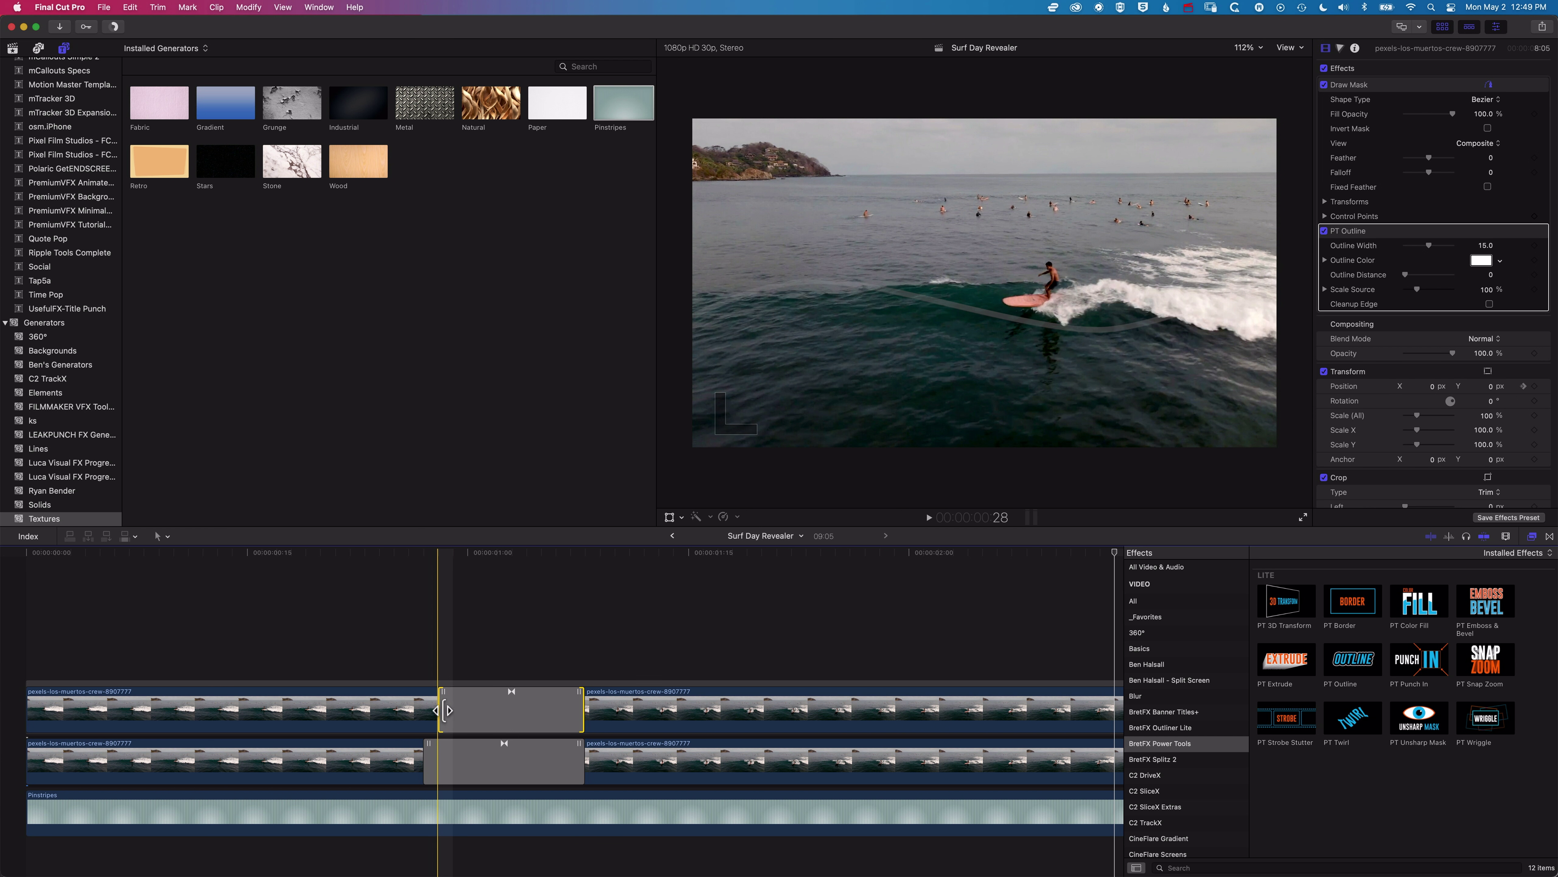
{"action": "left_click_drag", "start_coordinate": [443, 712], "coordinate": [384, 710]}
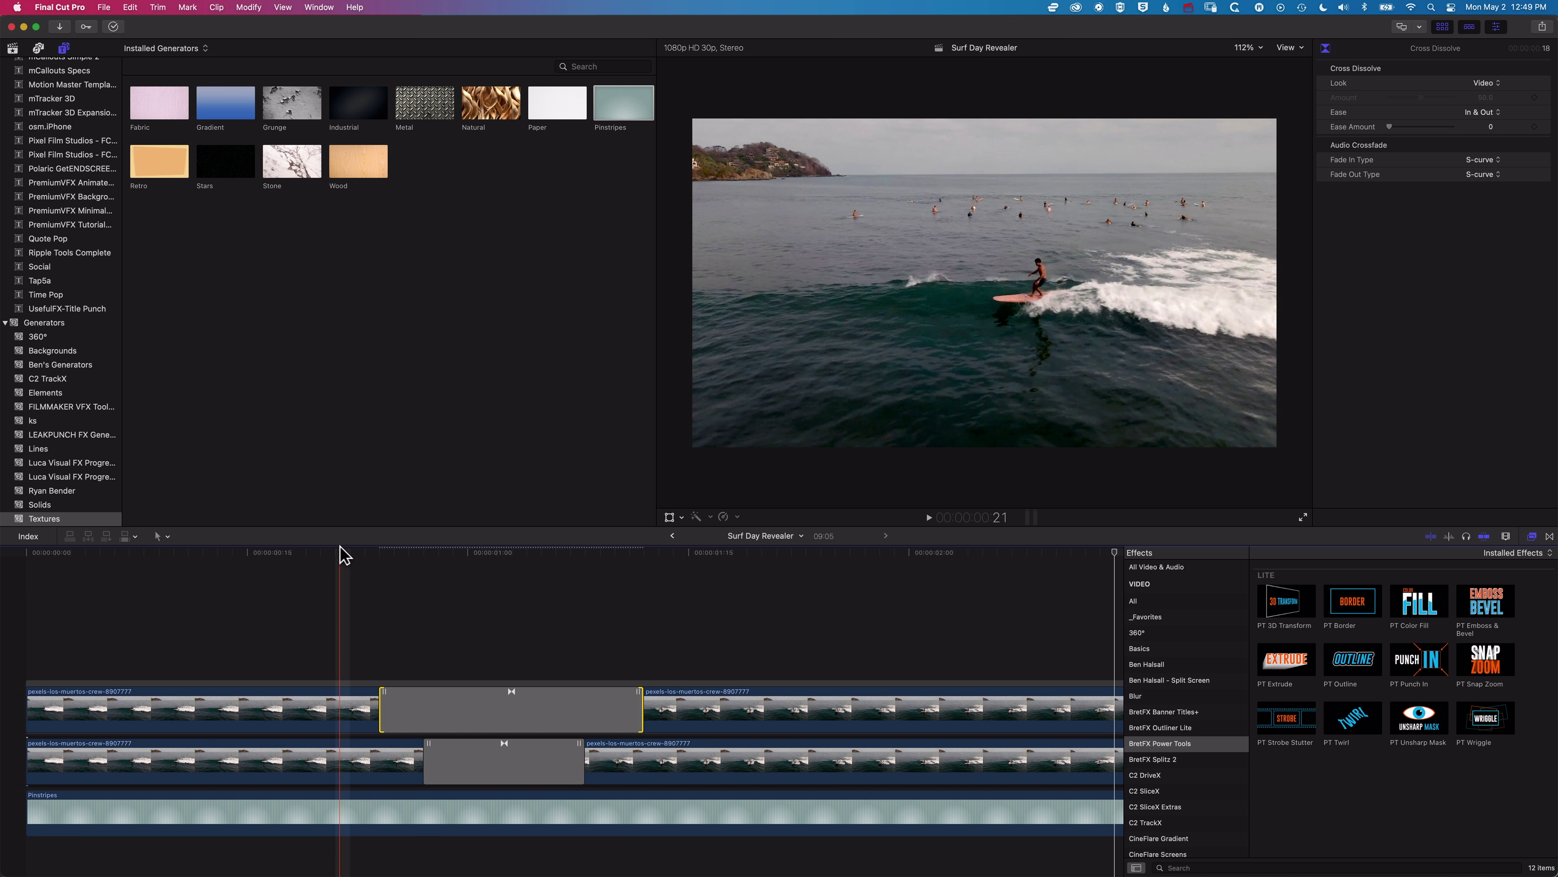
{"action": "left_click", "coordinate": [339, 551]}
{"action": "key", "text": "space"}
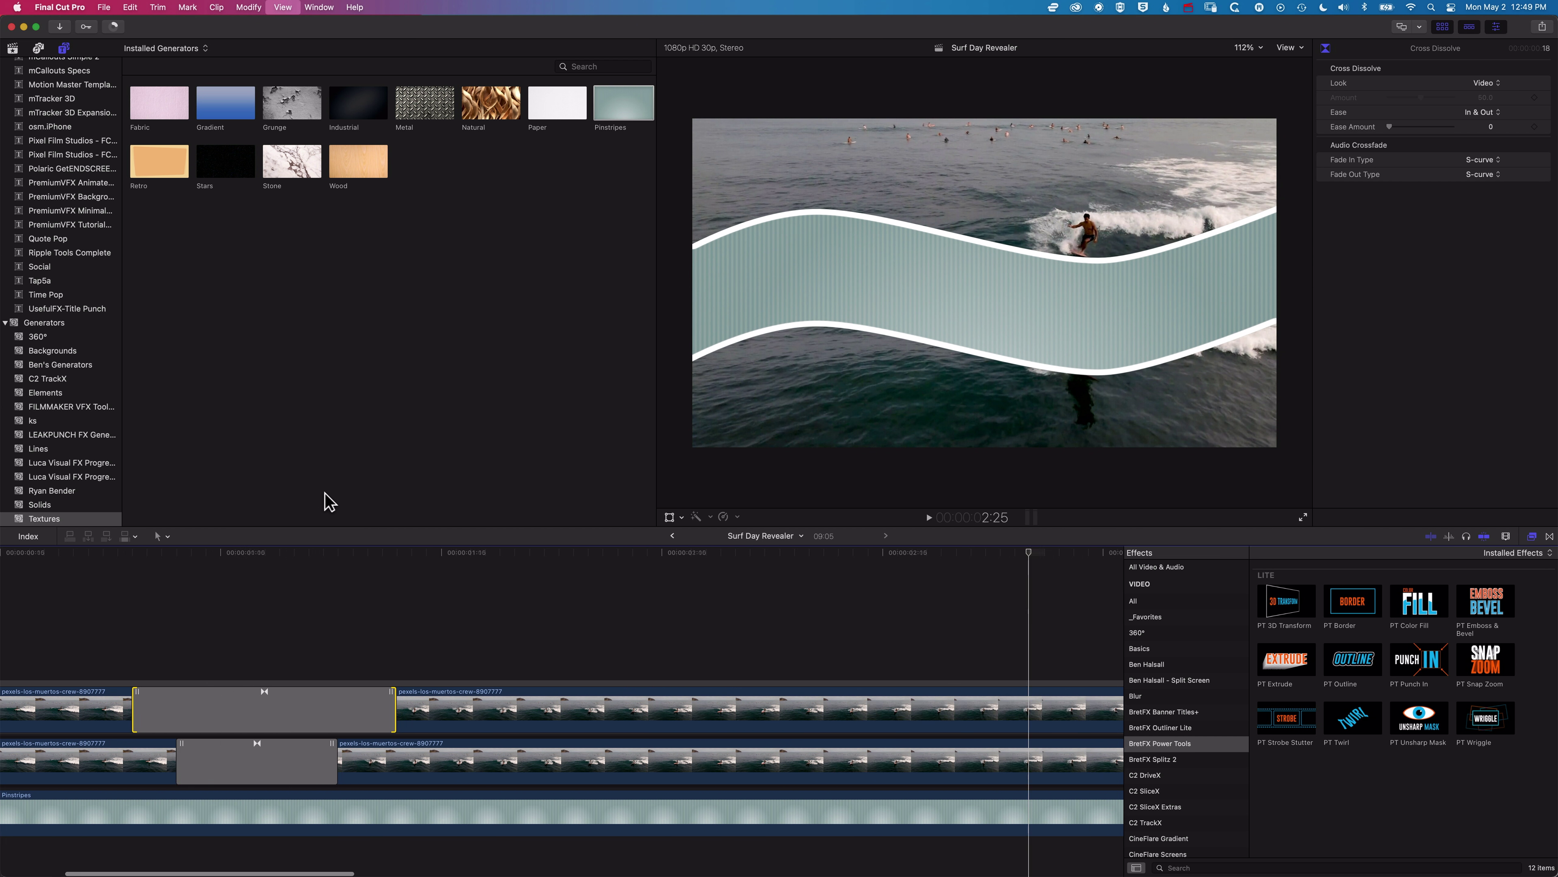
{"action": "key", "text": "space"}
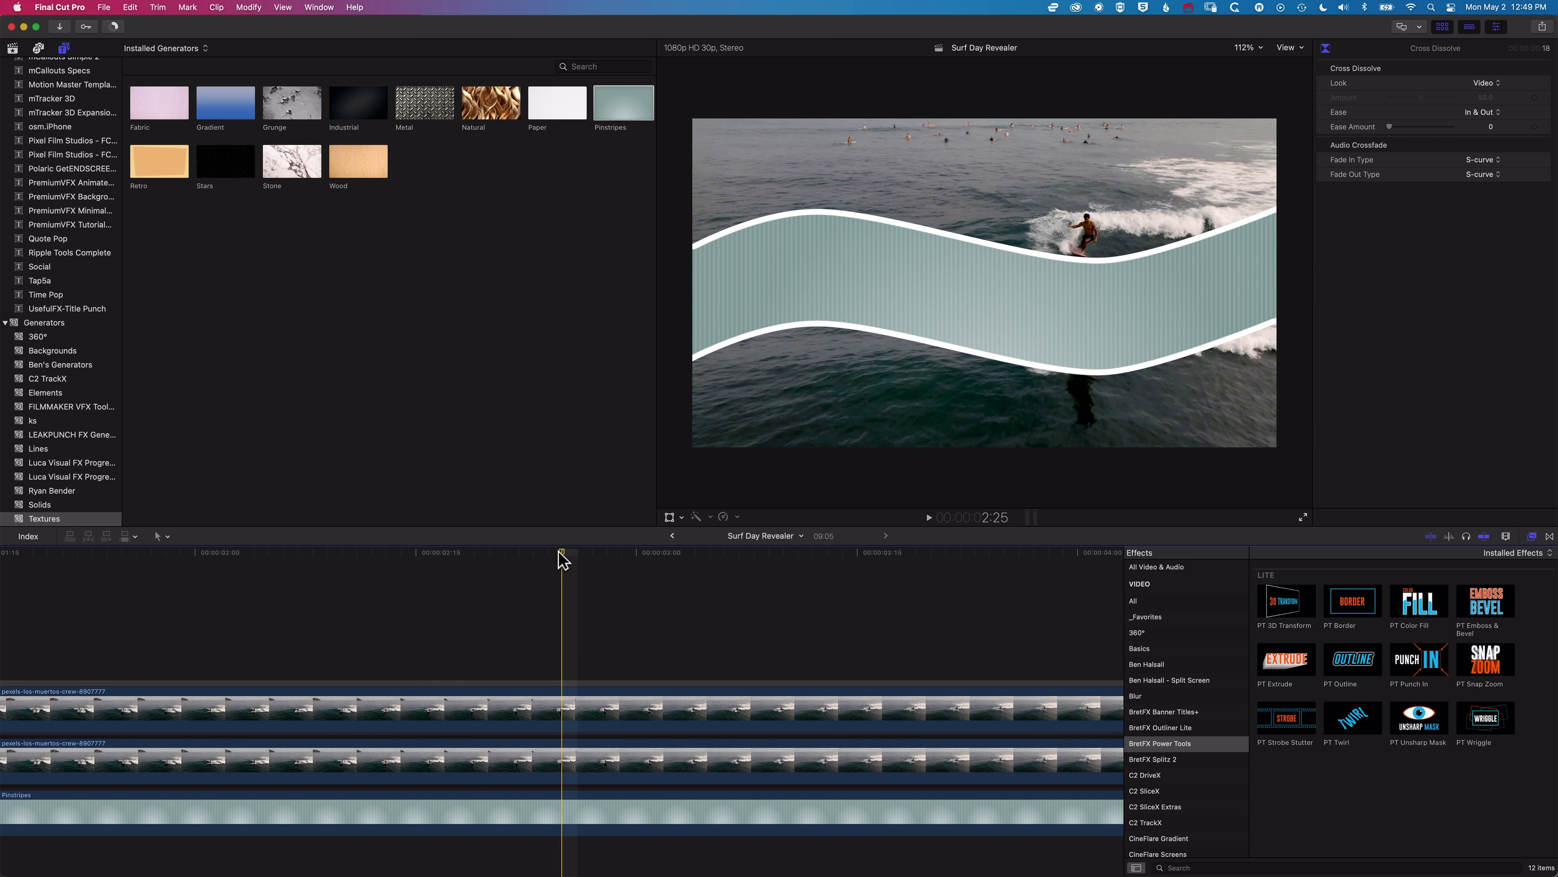
Place a Build In/Out Custom title above the surf clips where the band appears
{"action": "left_click_drag", "start_coordinate": [562, 558], "coordinate": [236, 574]}
{"action": "scroll", "coordinate": [237, 574], "scroll_direction": "left", "scroll_amount": 5}
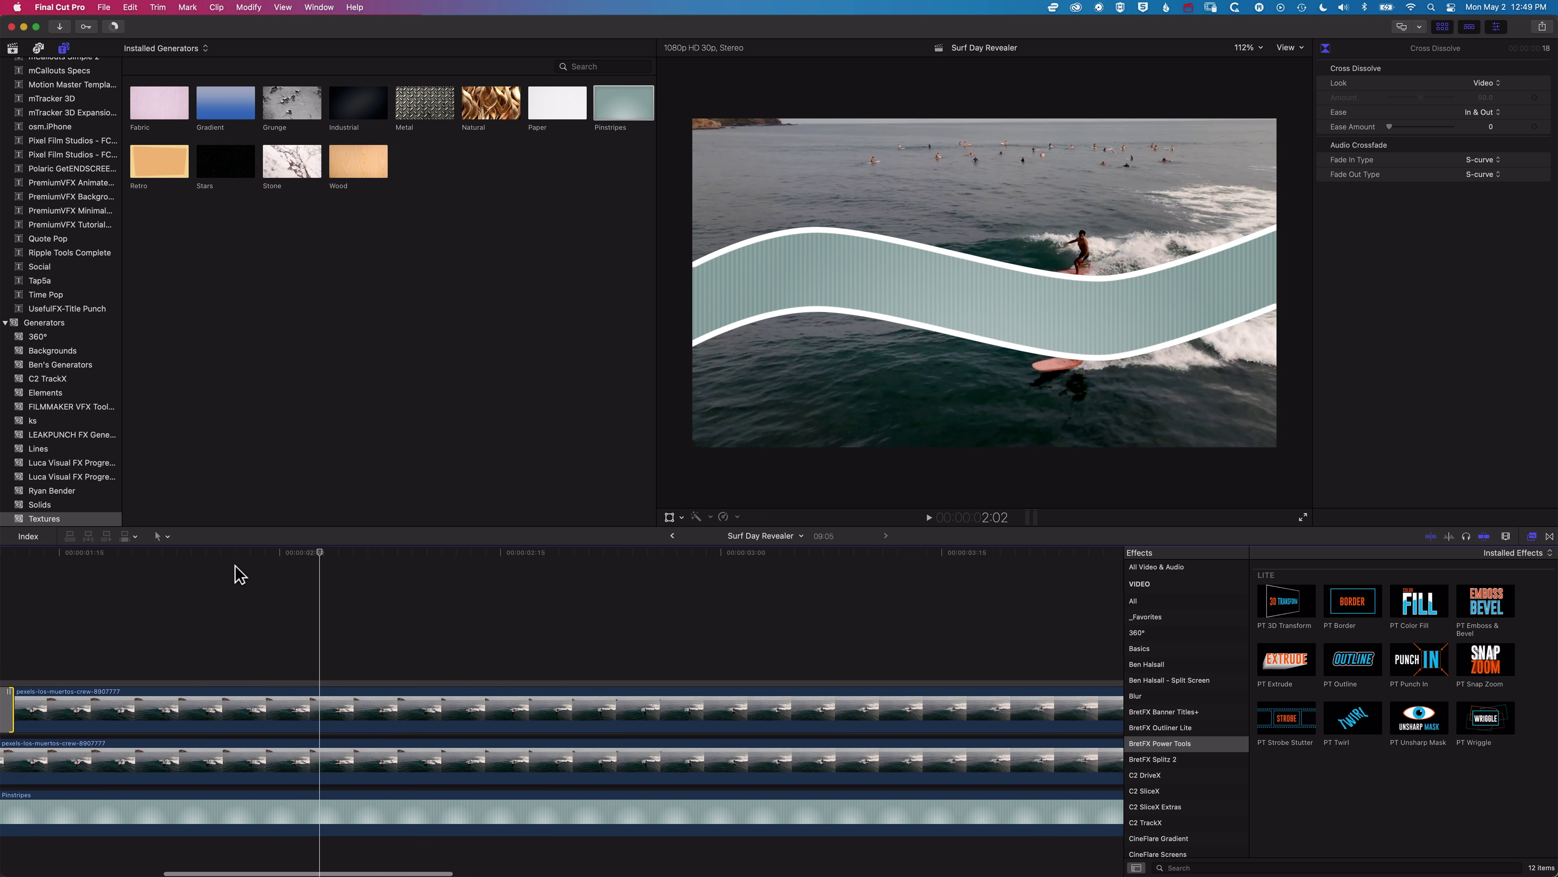
{"action": "scroll", "coordinate": [239, 574], "scroll_direction": "left", "scroll_amount": 3}
{"action": "left_click_drag", "start_coordinate": [456, 563], "coordinate": [362, 556]}
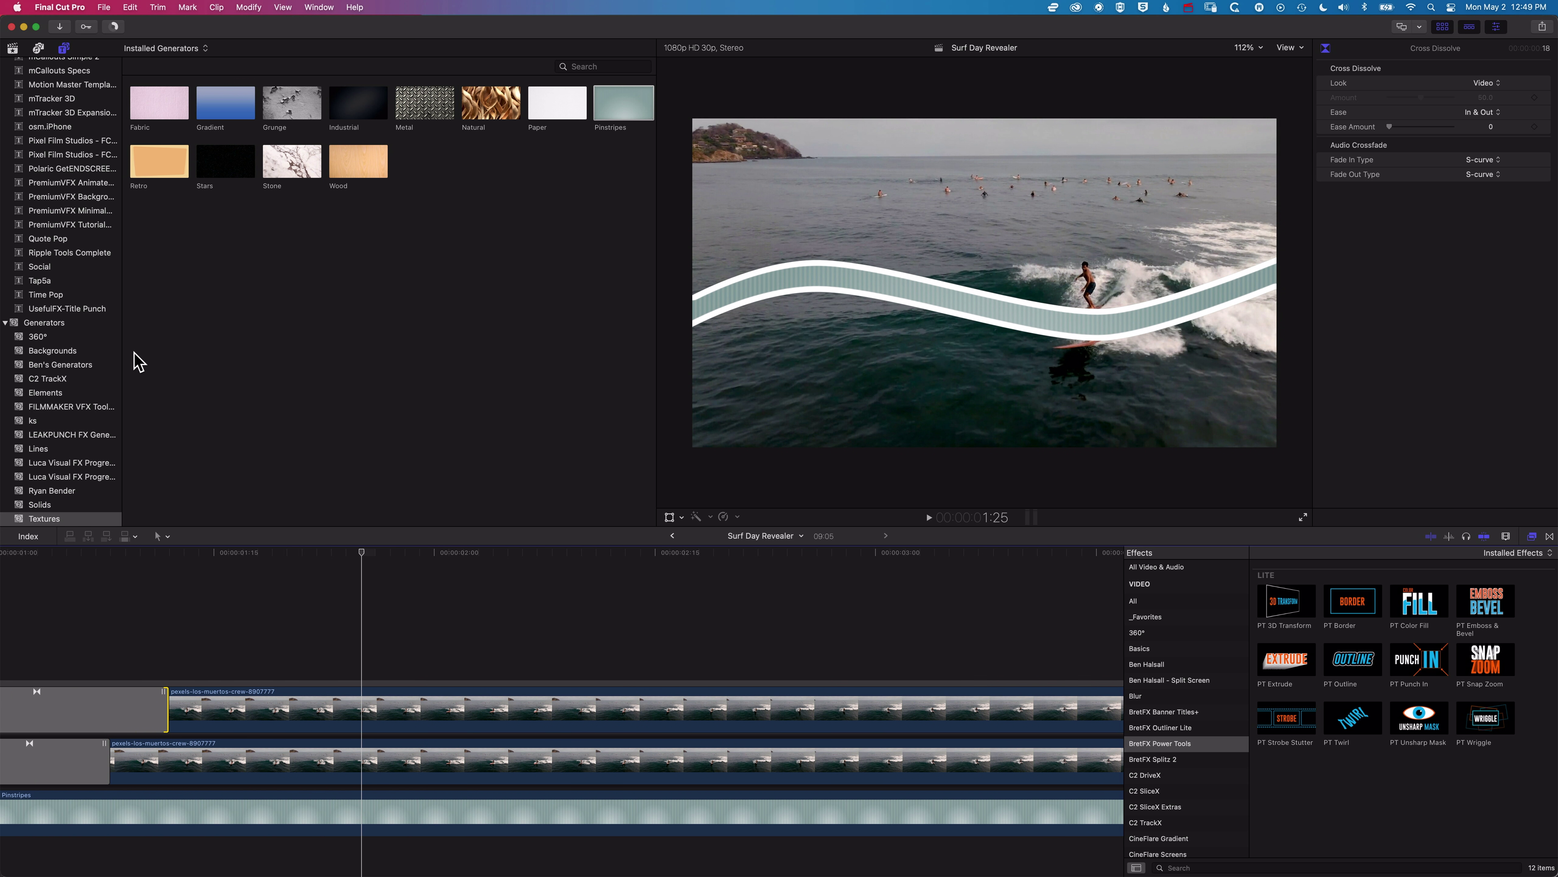
{"action": "scroll", "coordinate": [92, 272], "scroll_direction": "up", "scroll_amount": 10}
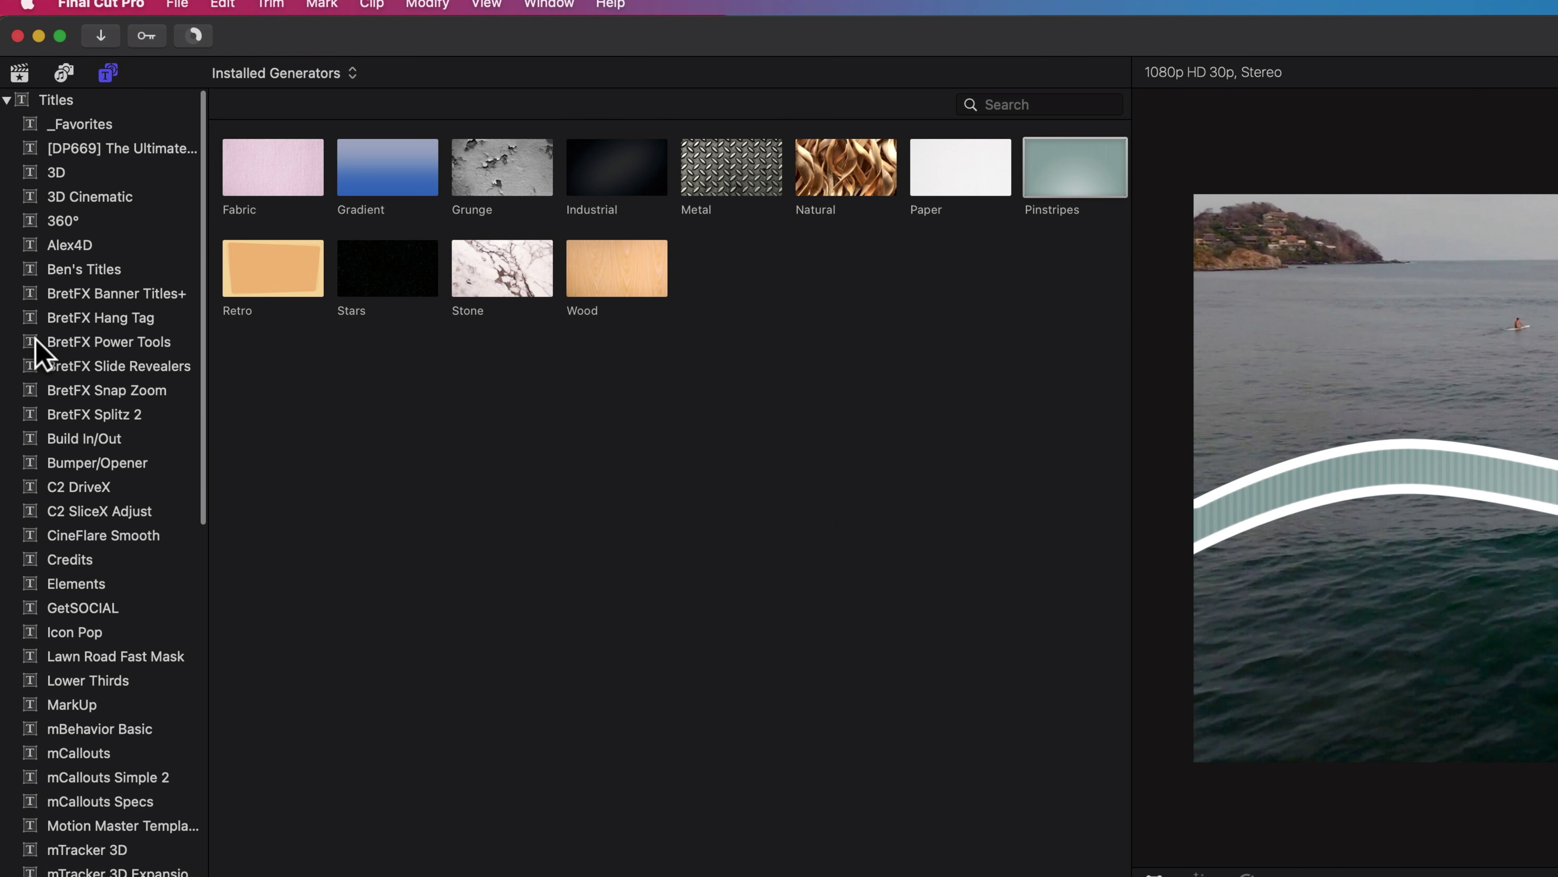
{"action": "left_click", "coordinate": [72, 438]}
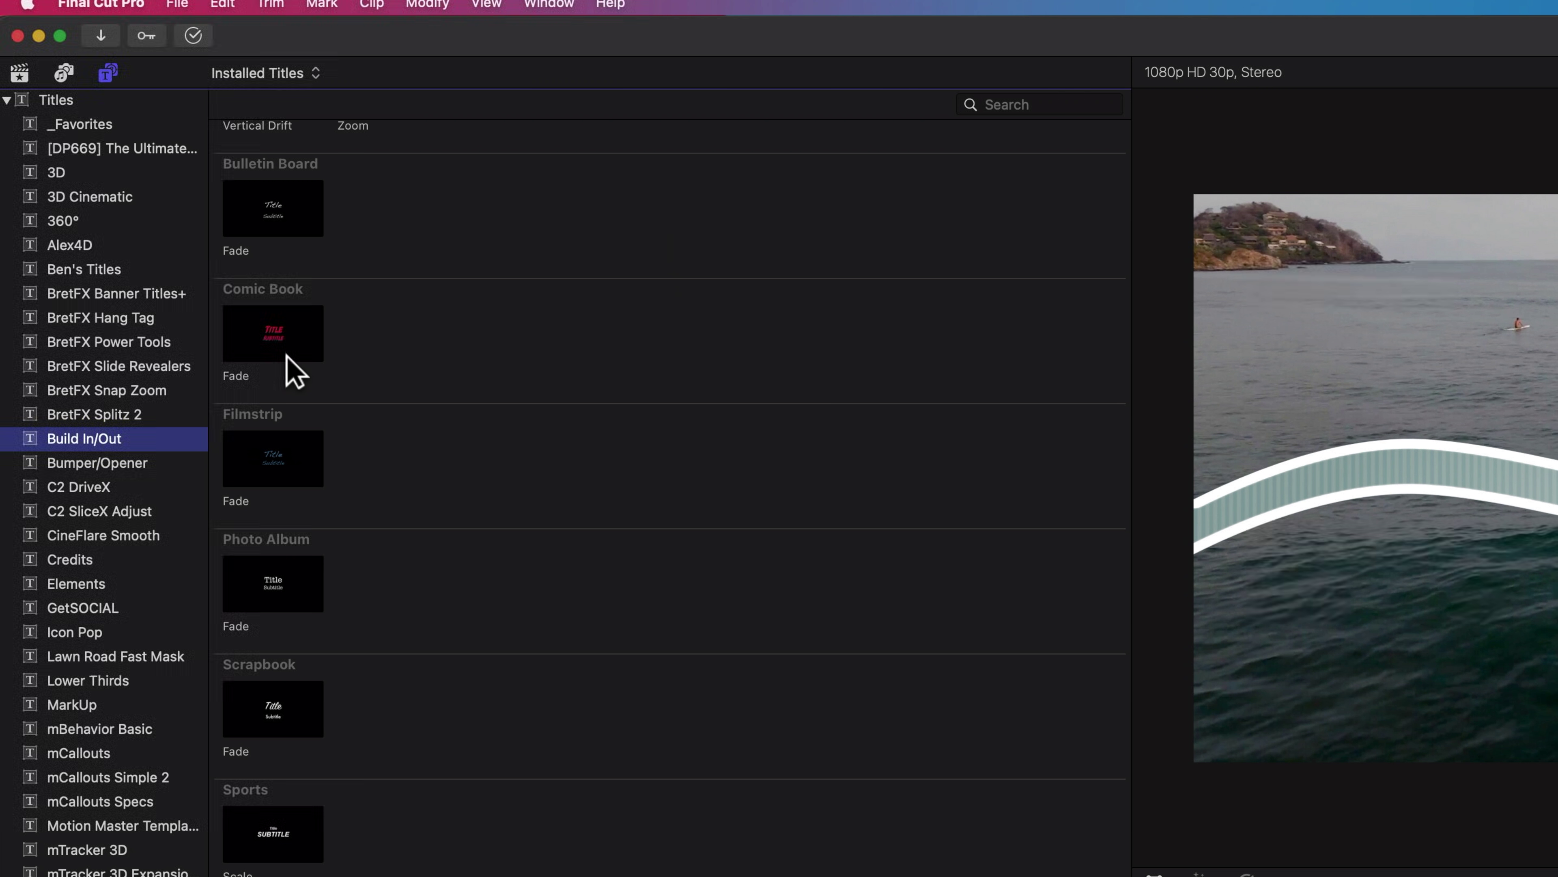
{"action": "scroll", "coordinate": [294, 371], "scroll_direction": "up", "scroll_amount": 10}
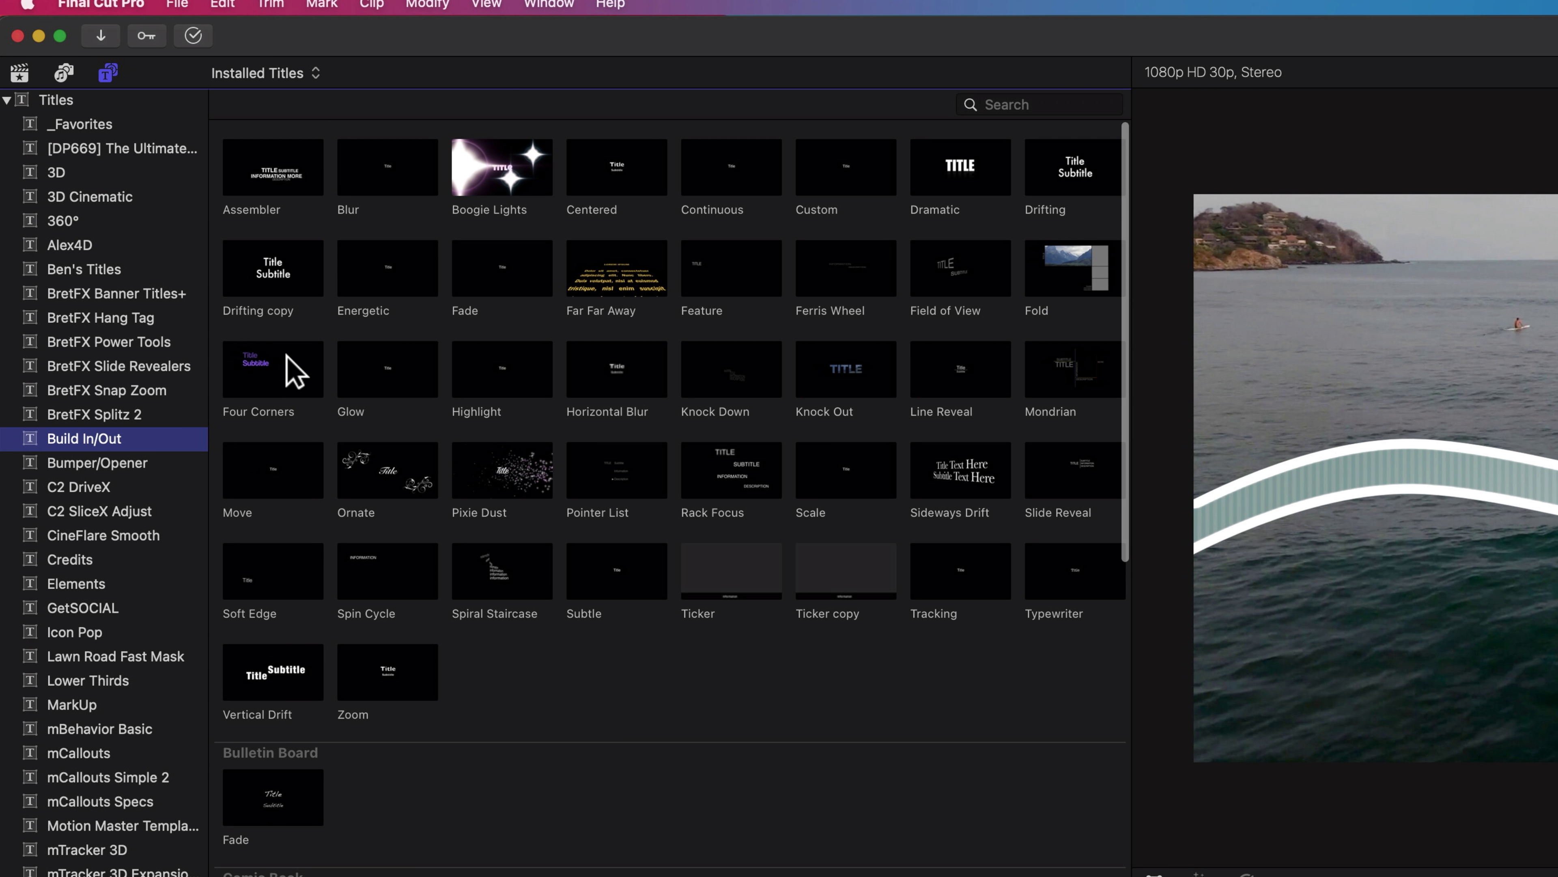
{"action": "left_click", "coordinate": [838, 178]}
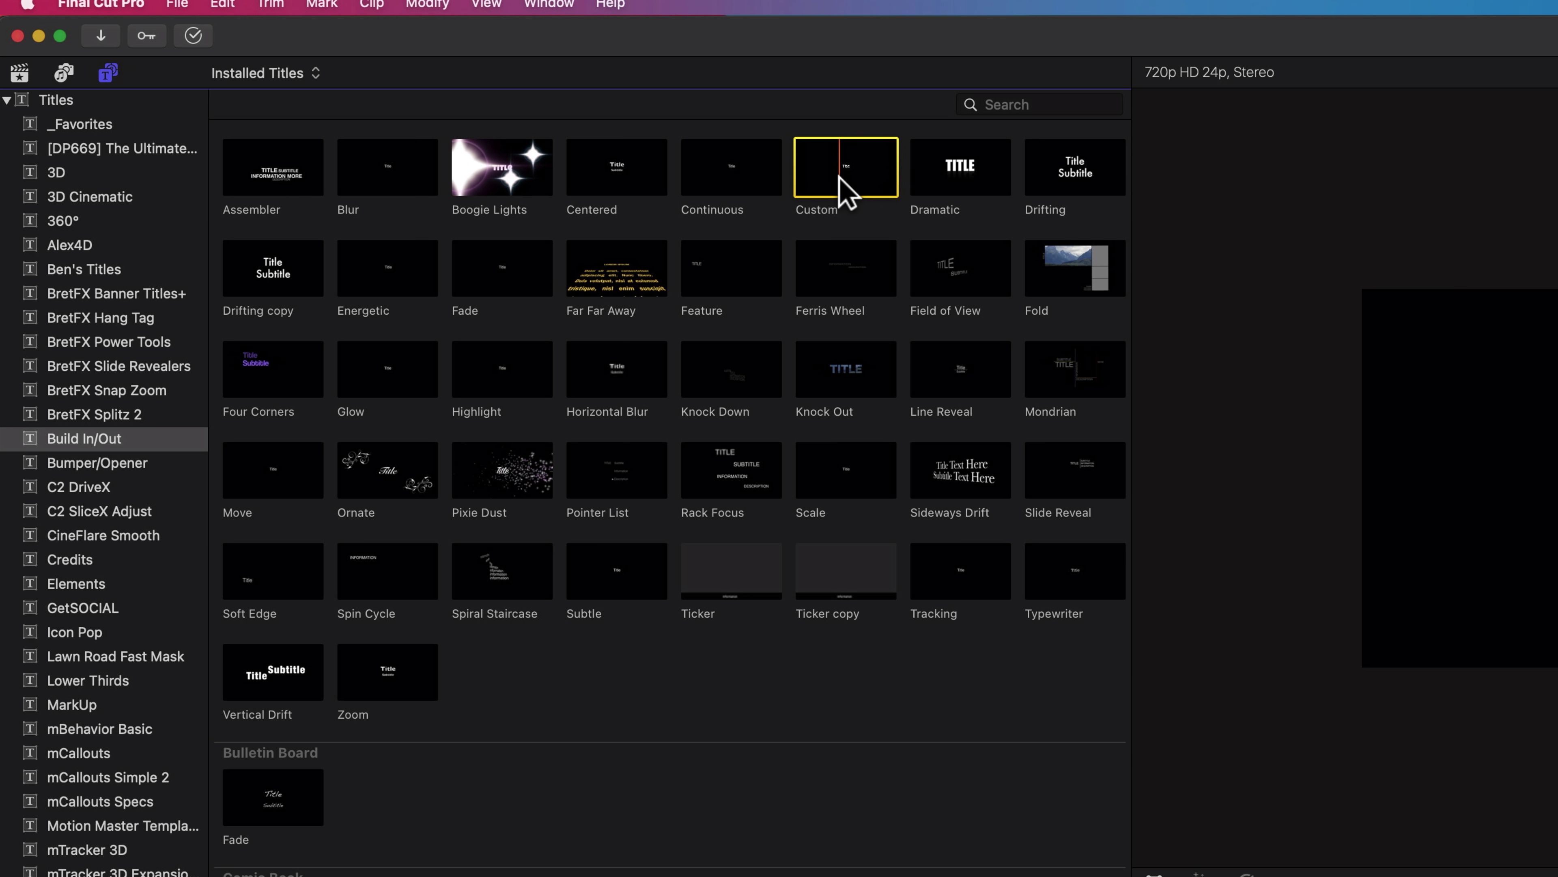
{"action": "left_click_drag", "start_coordinate": [839, 179], "coordinate": [362, 651]}
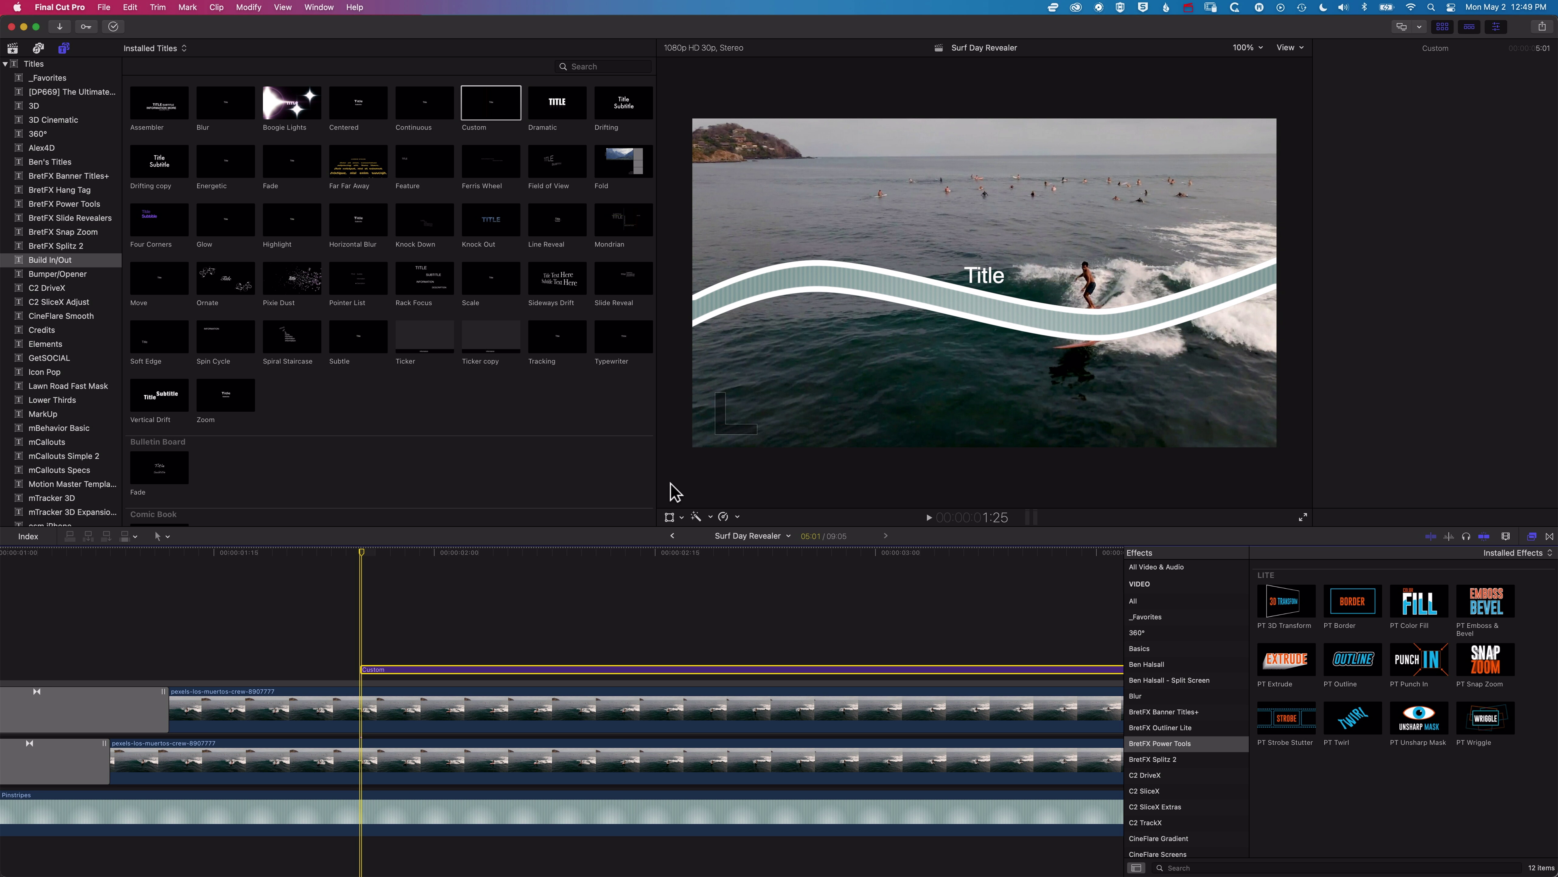
Slide the Custom title later to start around 2:09 and shift its Title text left in the band
{"action": "left_click", "coordinate": [613, 557]}
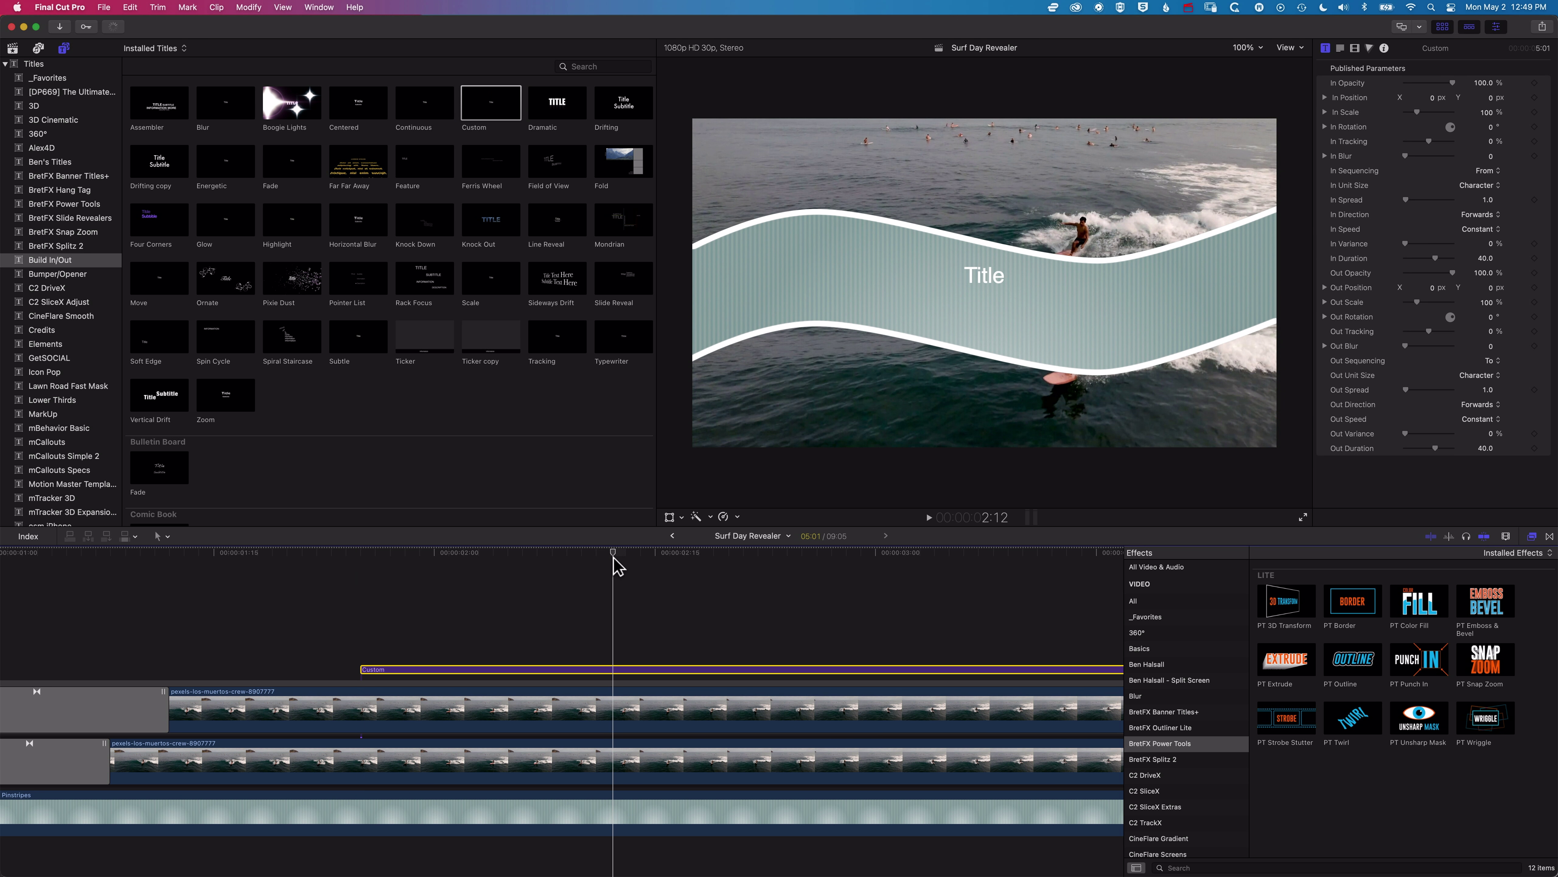
{"action": "left_click", "coordinate": [693, 559]}
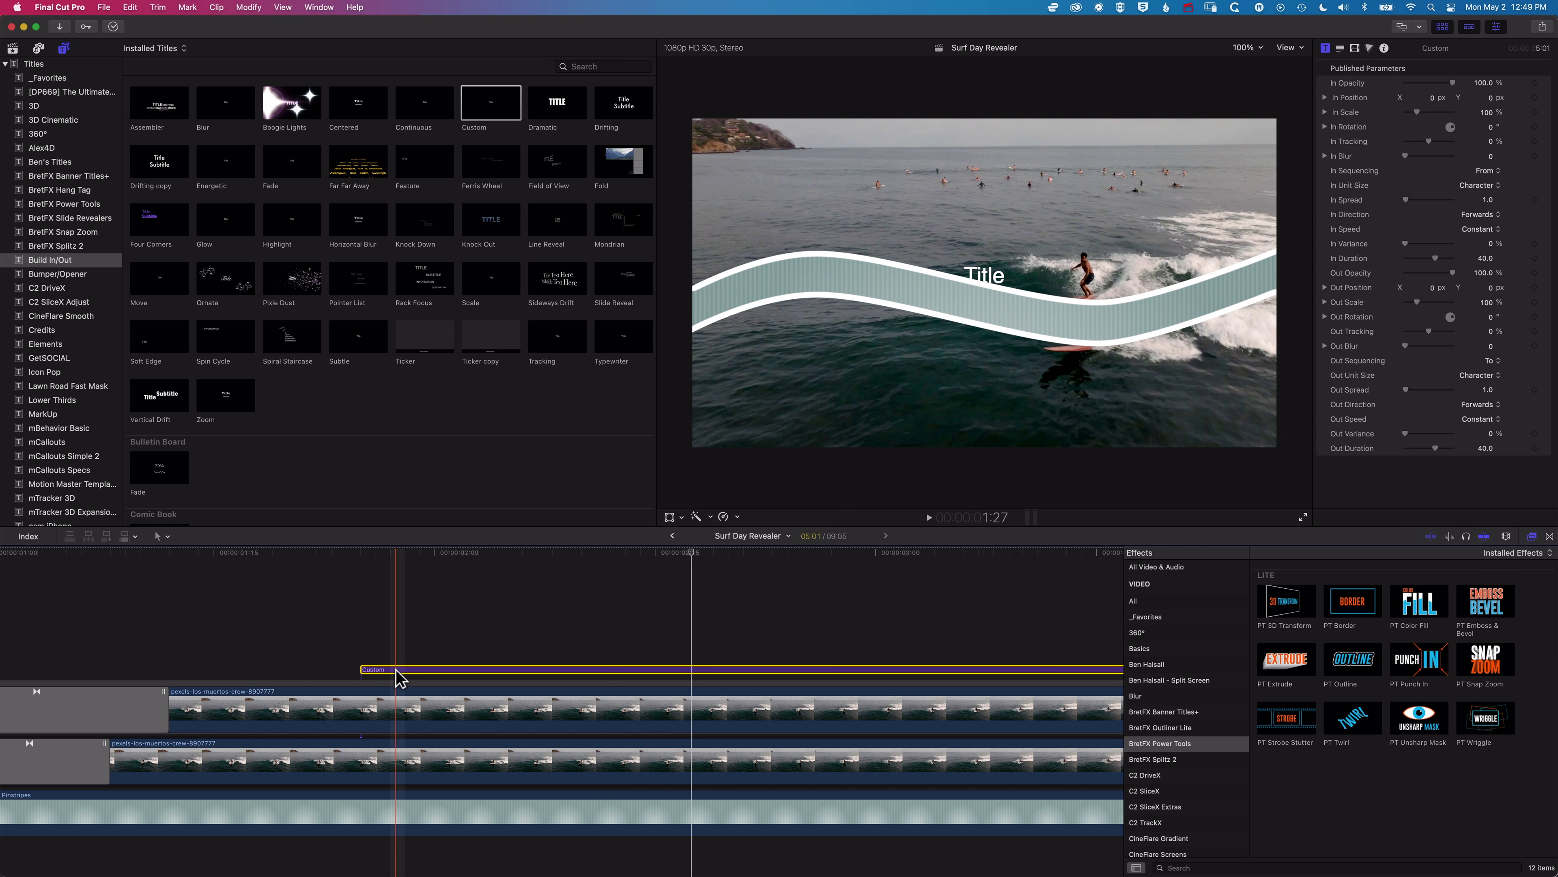
{"action": "left_click_drag", "start_coordinate": [400, 677], "coordinate": [508, 675]}
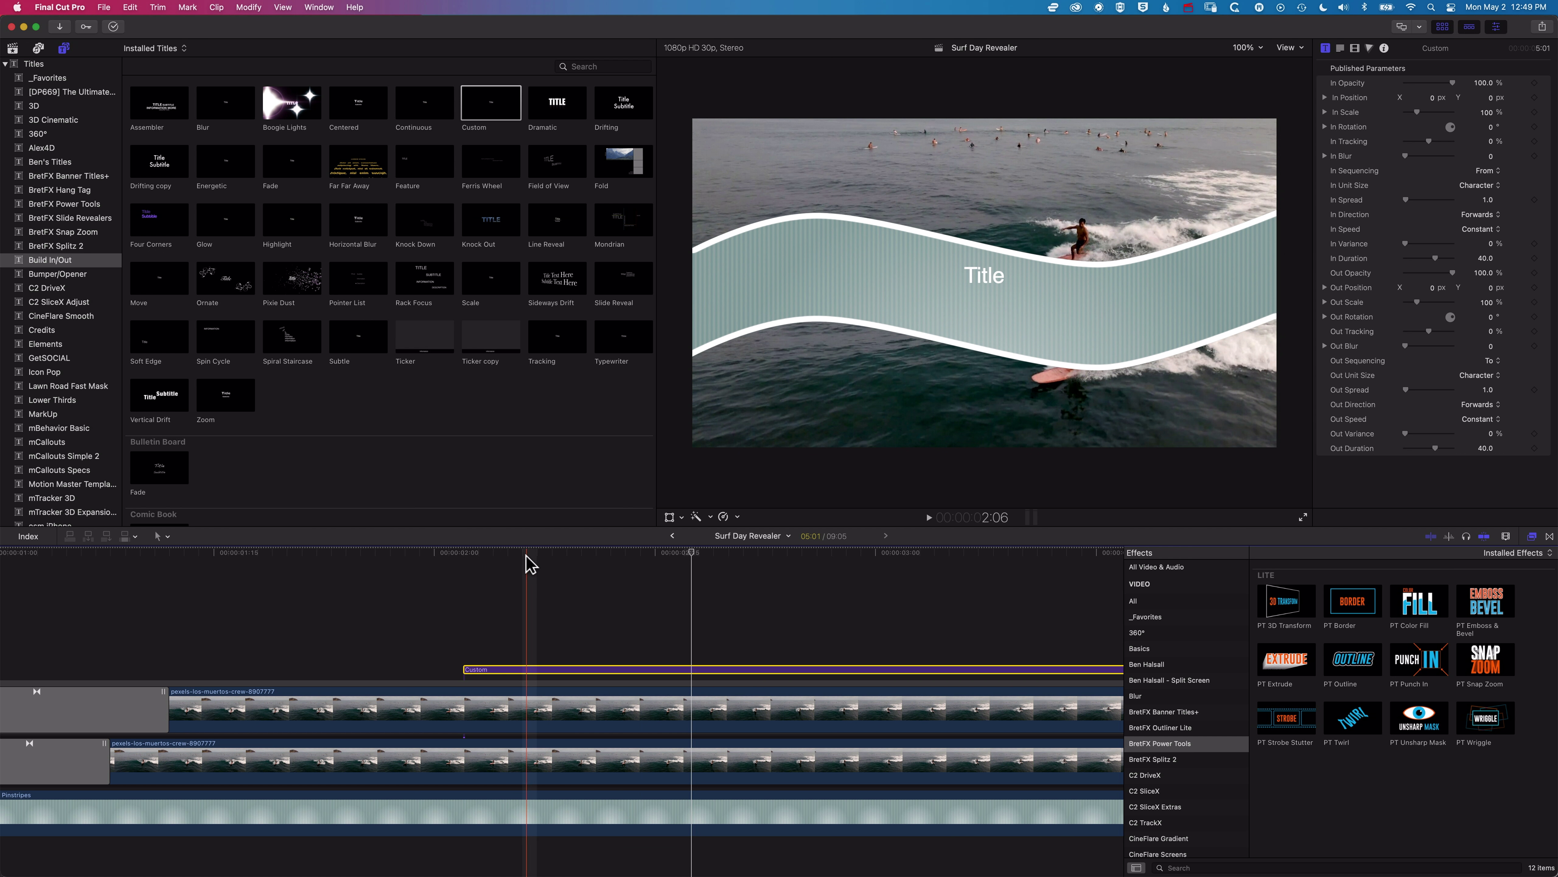
{"action": "left_click_drag", "start_coordinate": [527, 556], "coordinate": [576, 583]}
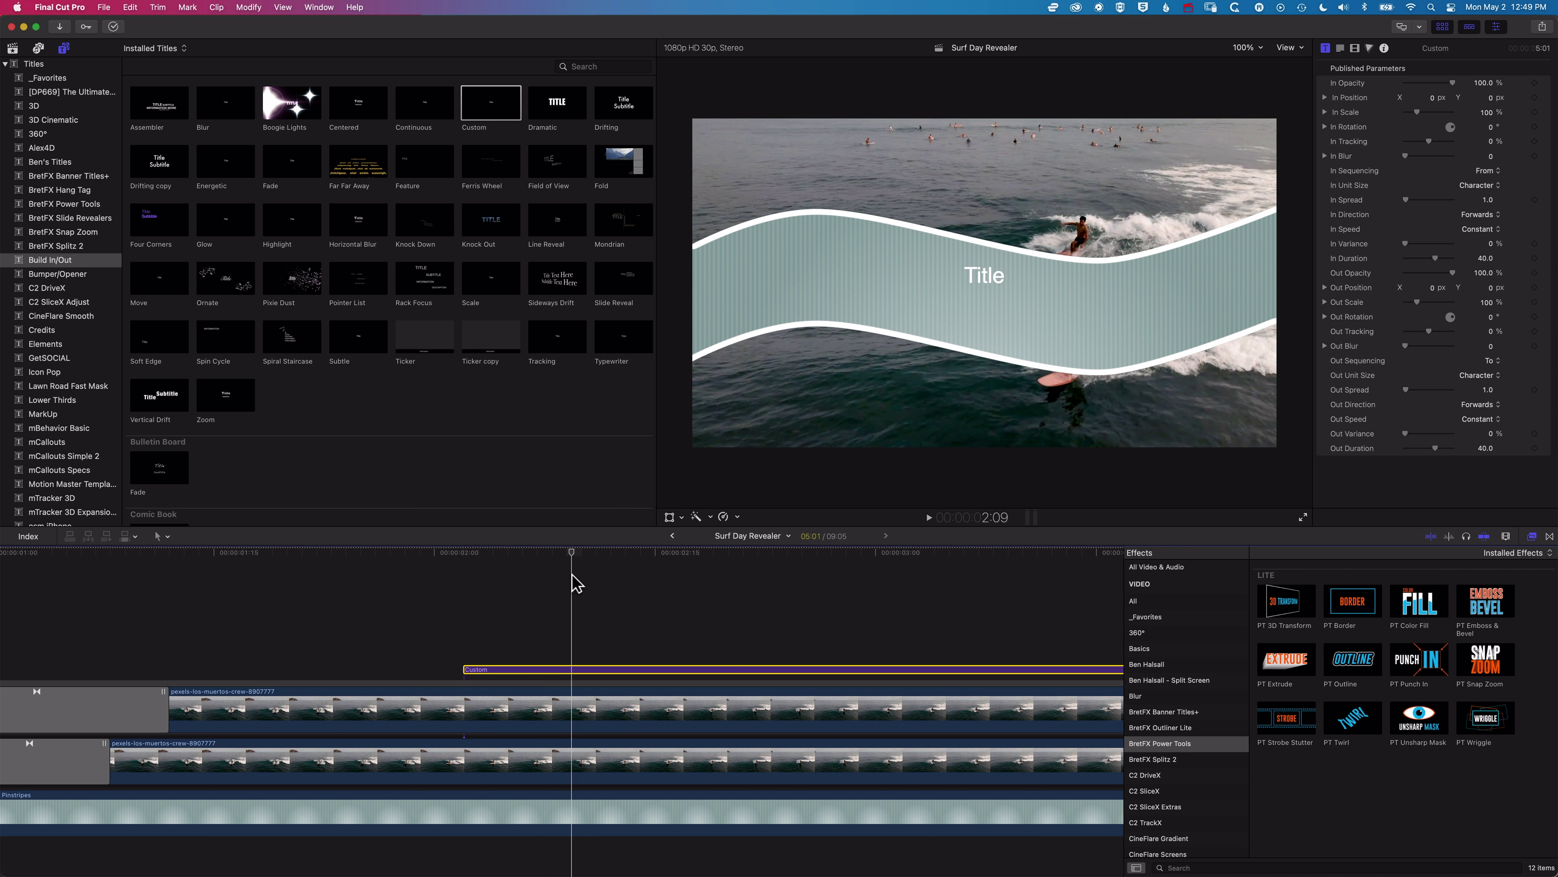
{"action": "left_click_drag", "start_coordinate": [527, 677], "coordinate": [551, 678]}
{"action": "left_click_drag", "start_coordinate": [576, 556], "coordinate": [589, 558]}
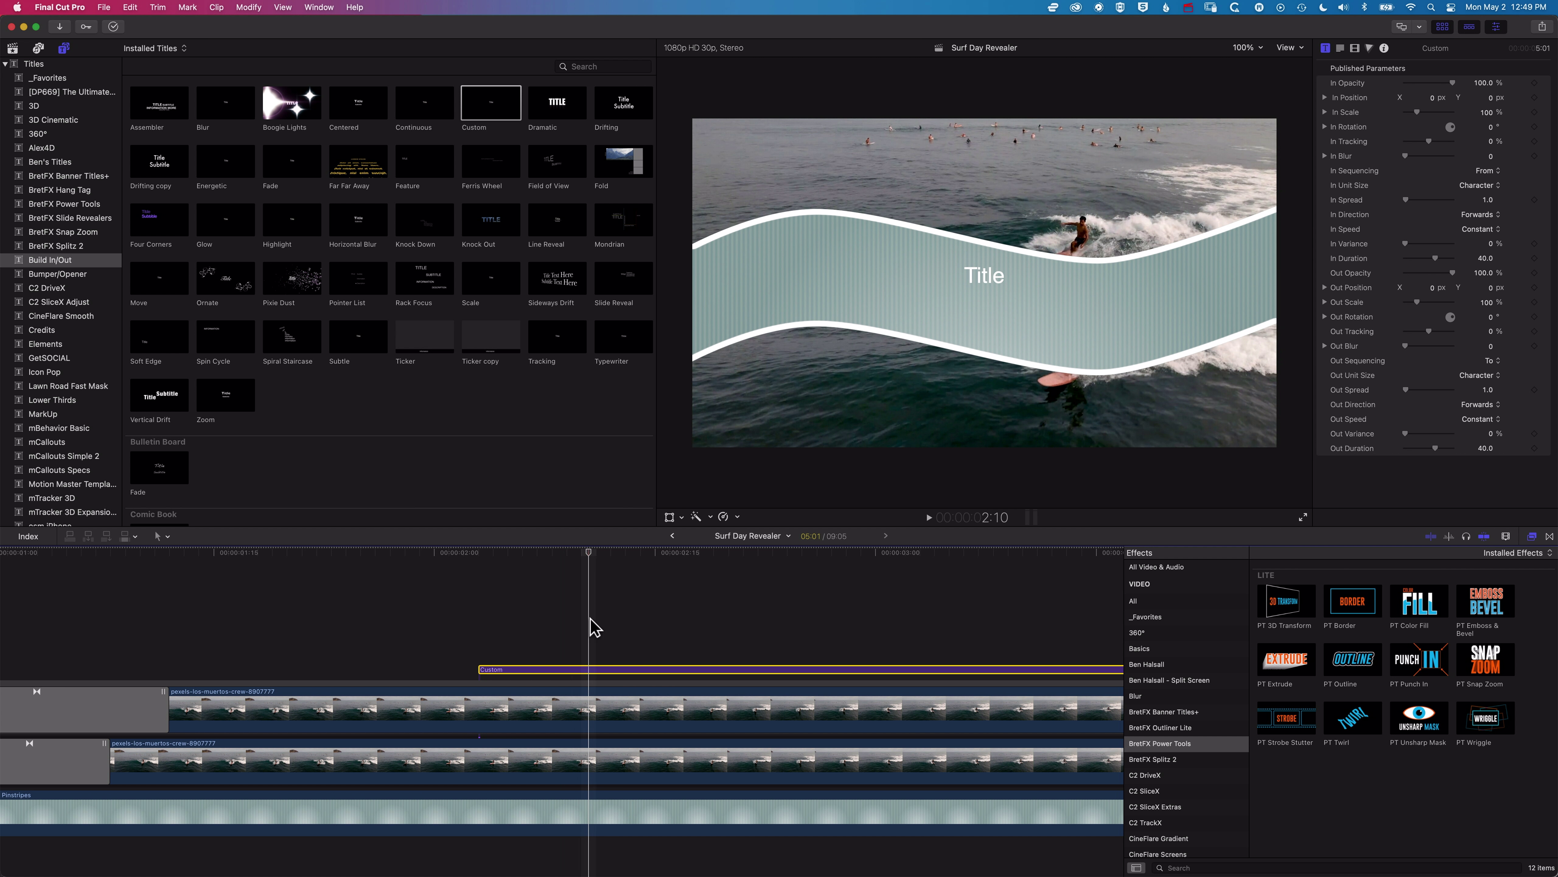
{"action": "left_click_drag", "start_coordinate": [988, 284], "coordinate": [932, 284]}
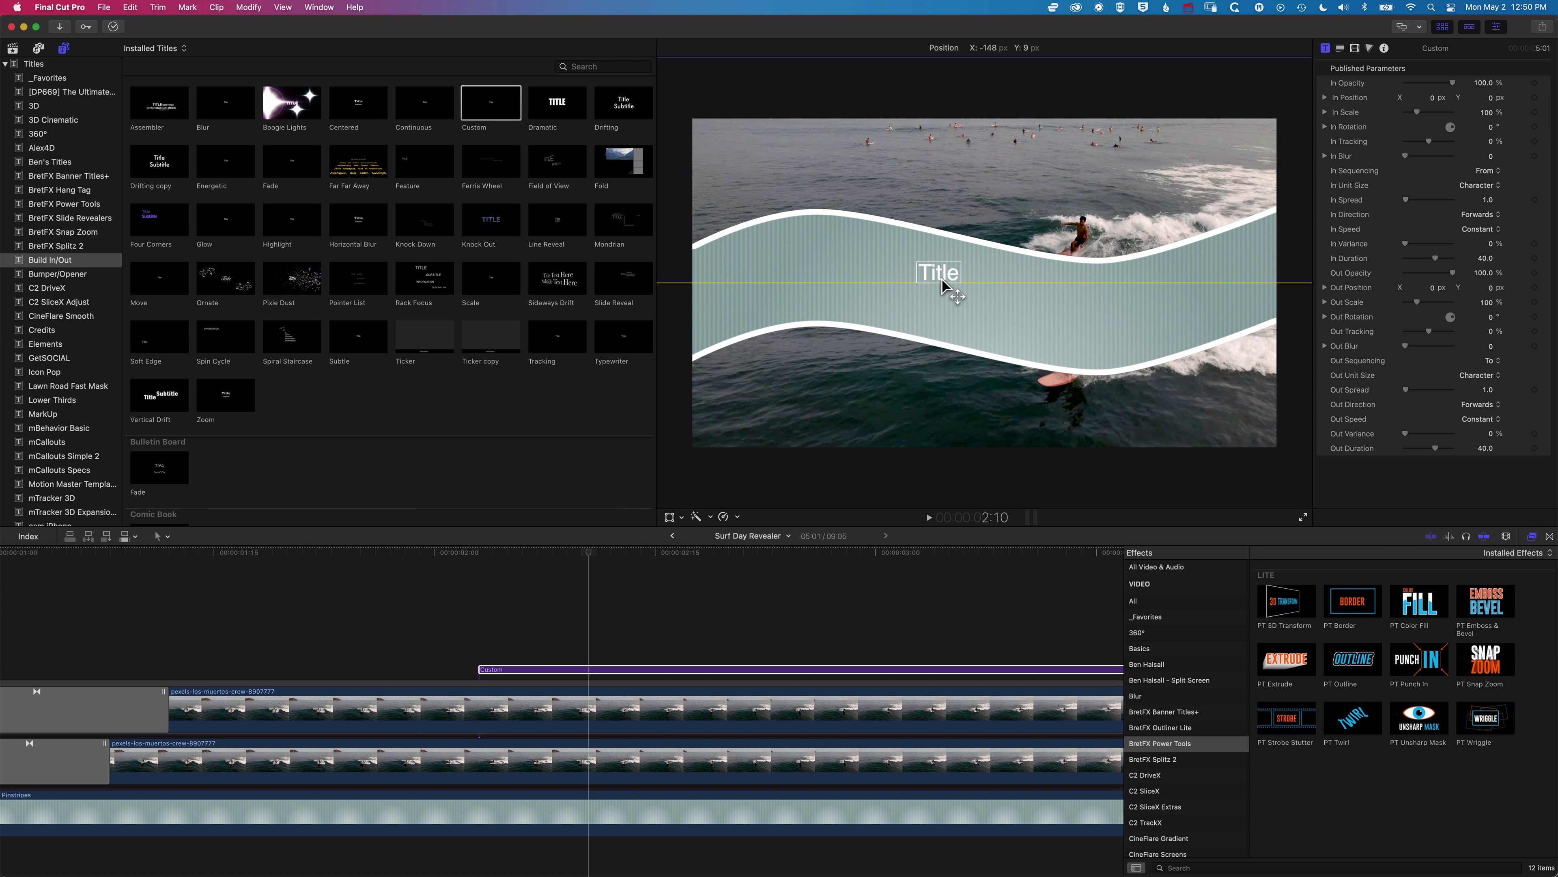
Enter 'SURFING' and 'VACATION' on two lines in Helvetica Bold at size 129
{"action": "left_click", "coordinate": [1340, 48]}
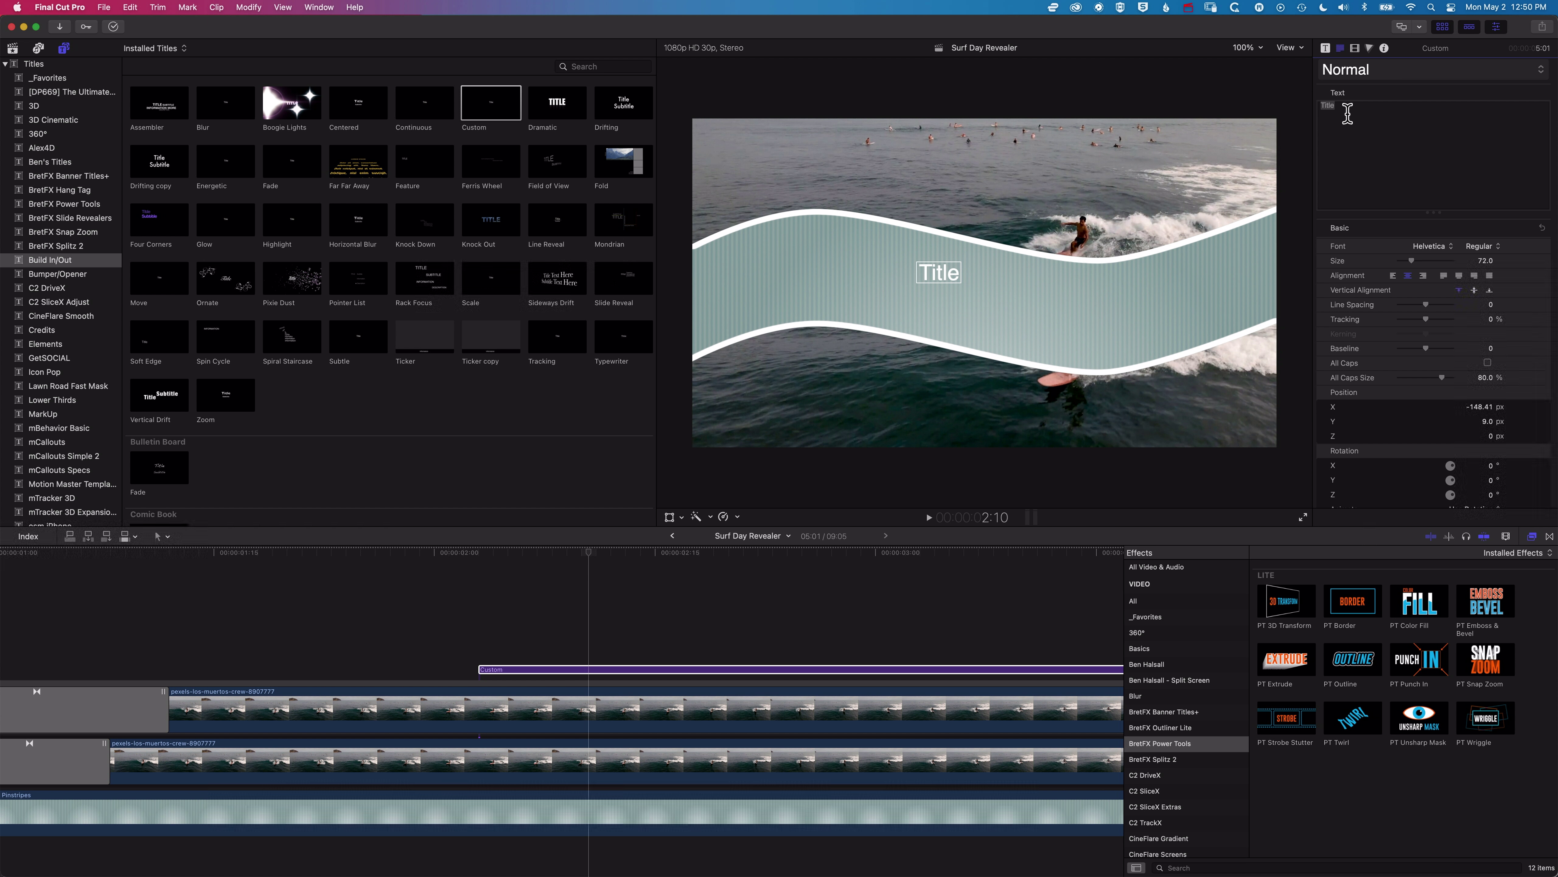
{"action": "type", "text": "SURFING"}
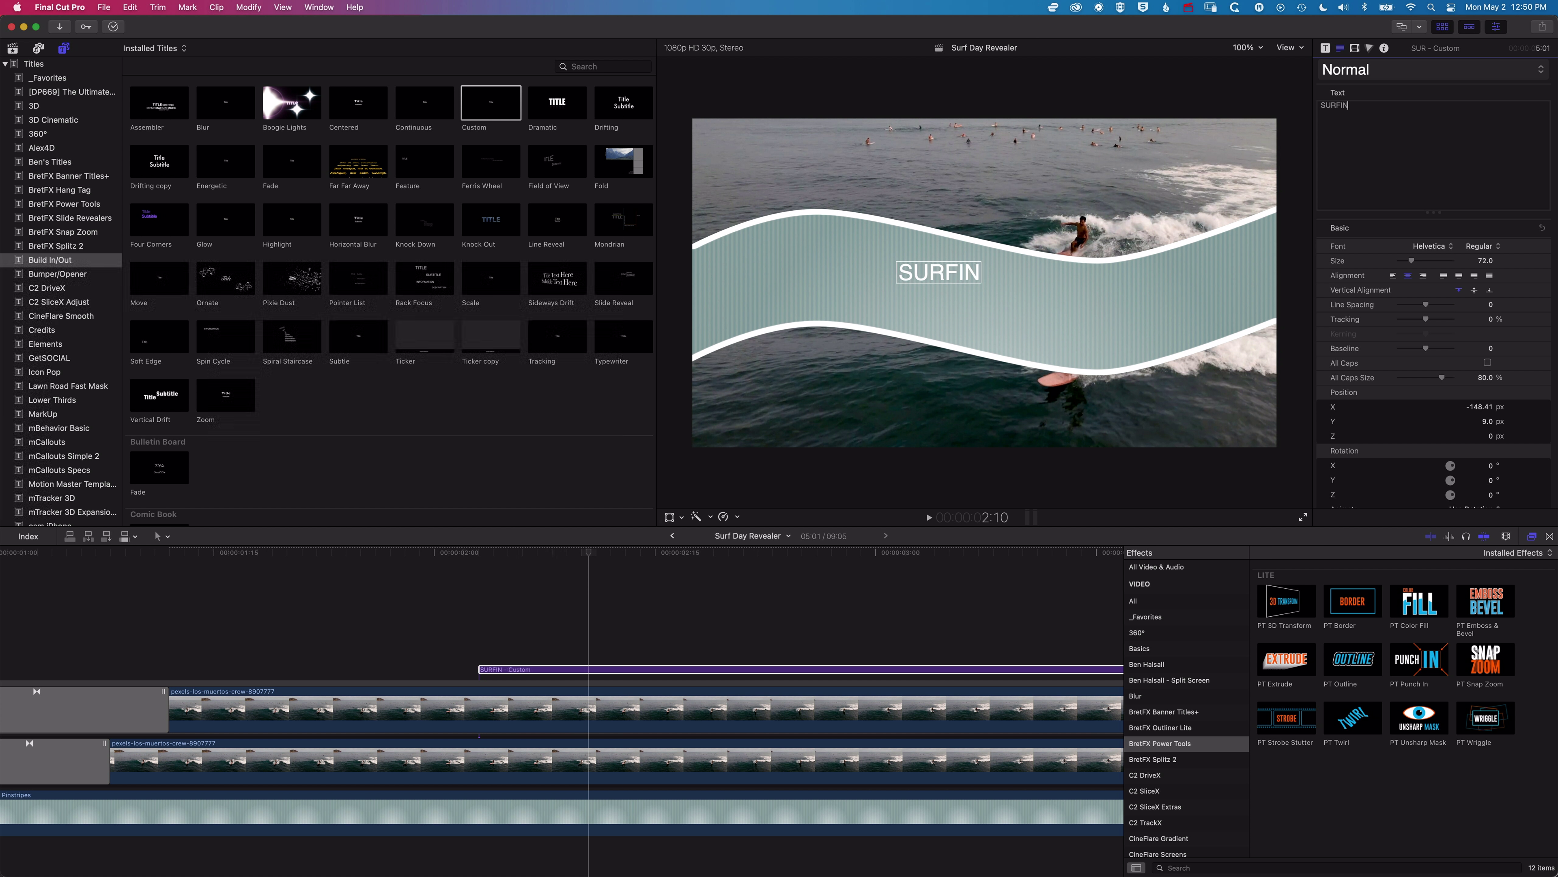
{"action": "key", "text": "Return"}
{"action": "type", "text": "VACATION"}
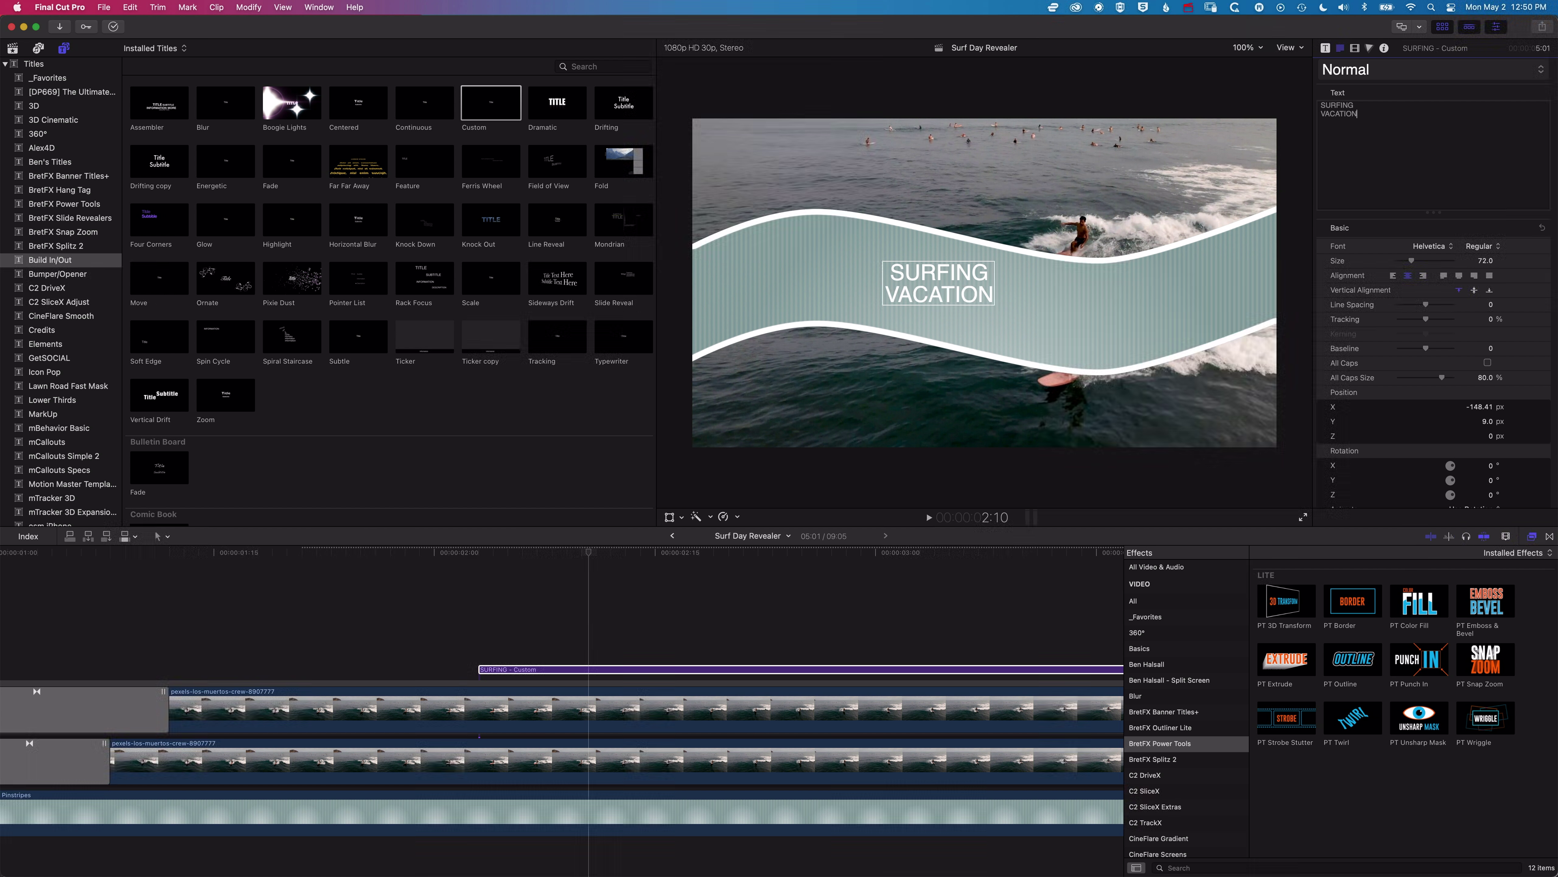
{"action": "key", "text": "super+a"}
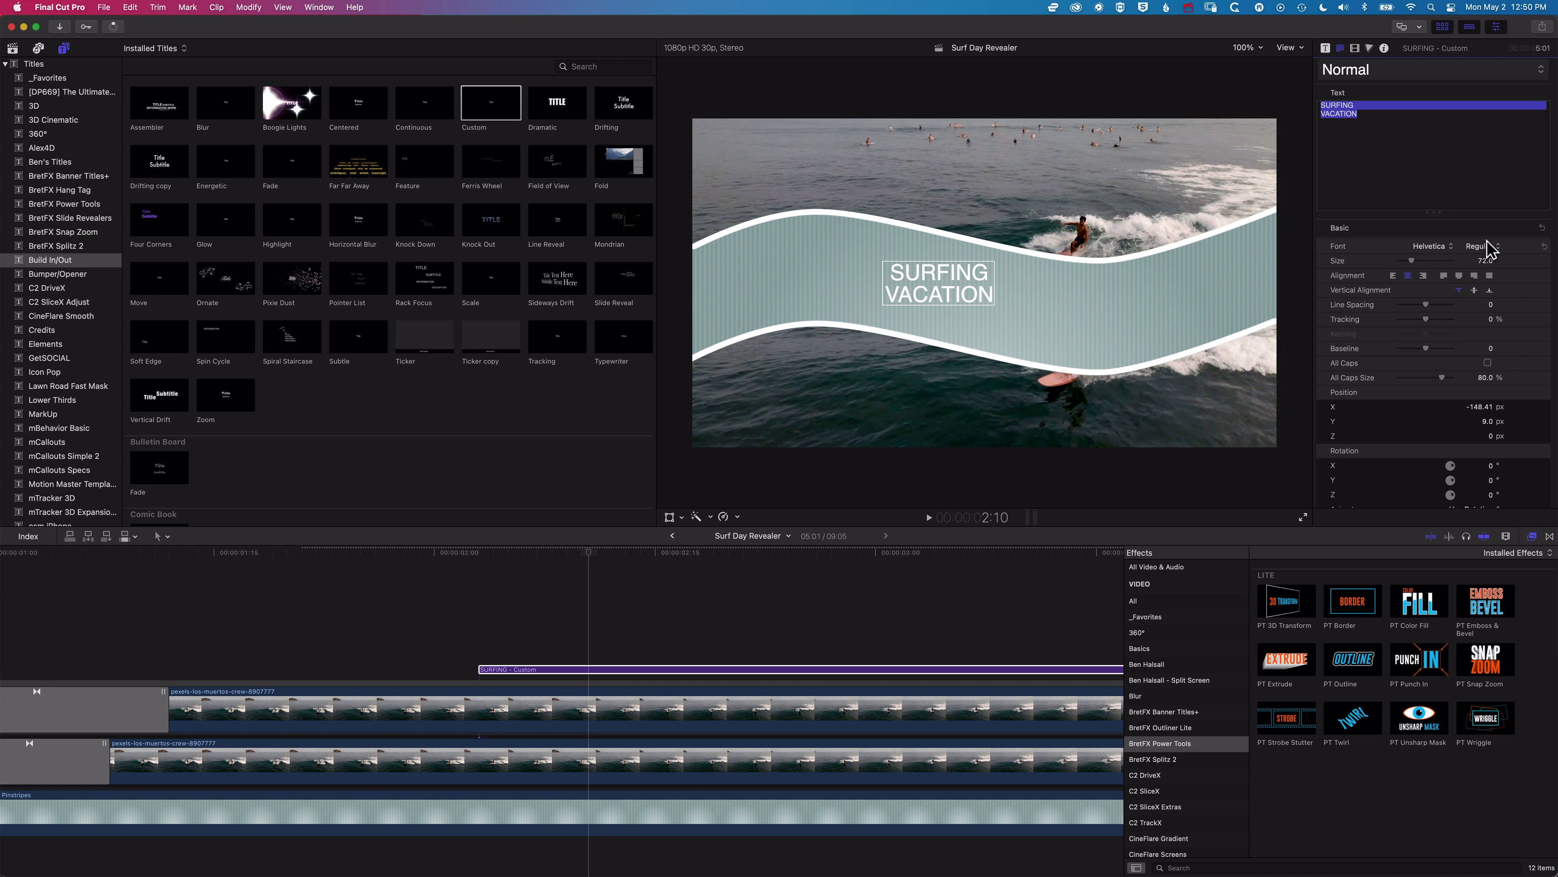
{"action": "left_click", "coordinate": [1489, 247]}
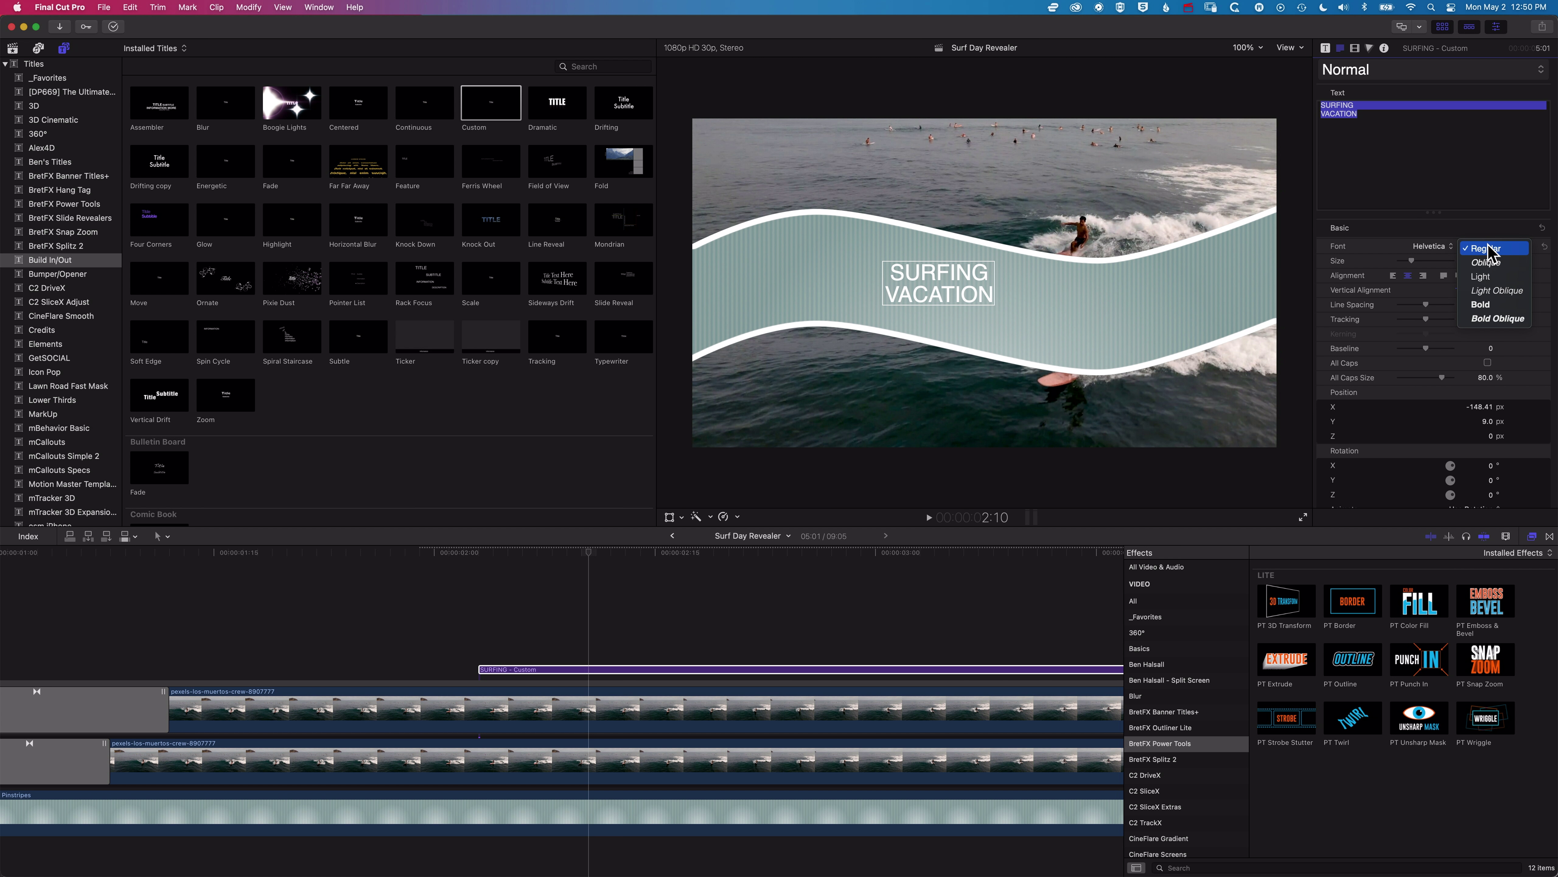
{"action": "left_click", "coordinate": [1489, 306]}
{"action": "left_click_drag", "start_coordinate": [1413, 267], "coordinate": [1422, 263]}
Position the title on the wavy band, tilt it to -10°, and preview it
{"action": "left_click_drag", "start_coordinate": [953, 277], "coordinate": [959, 281]}
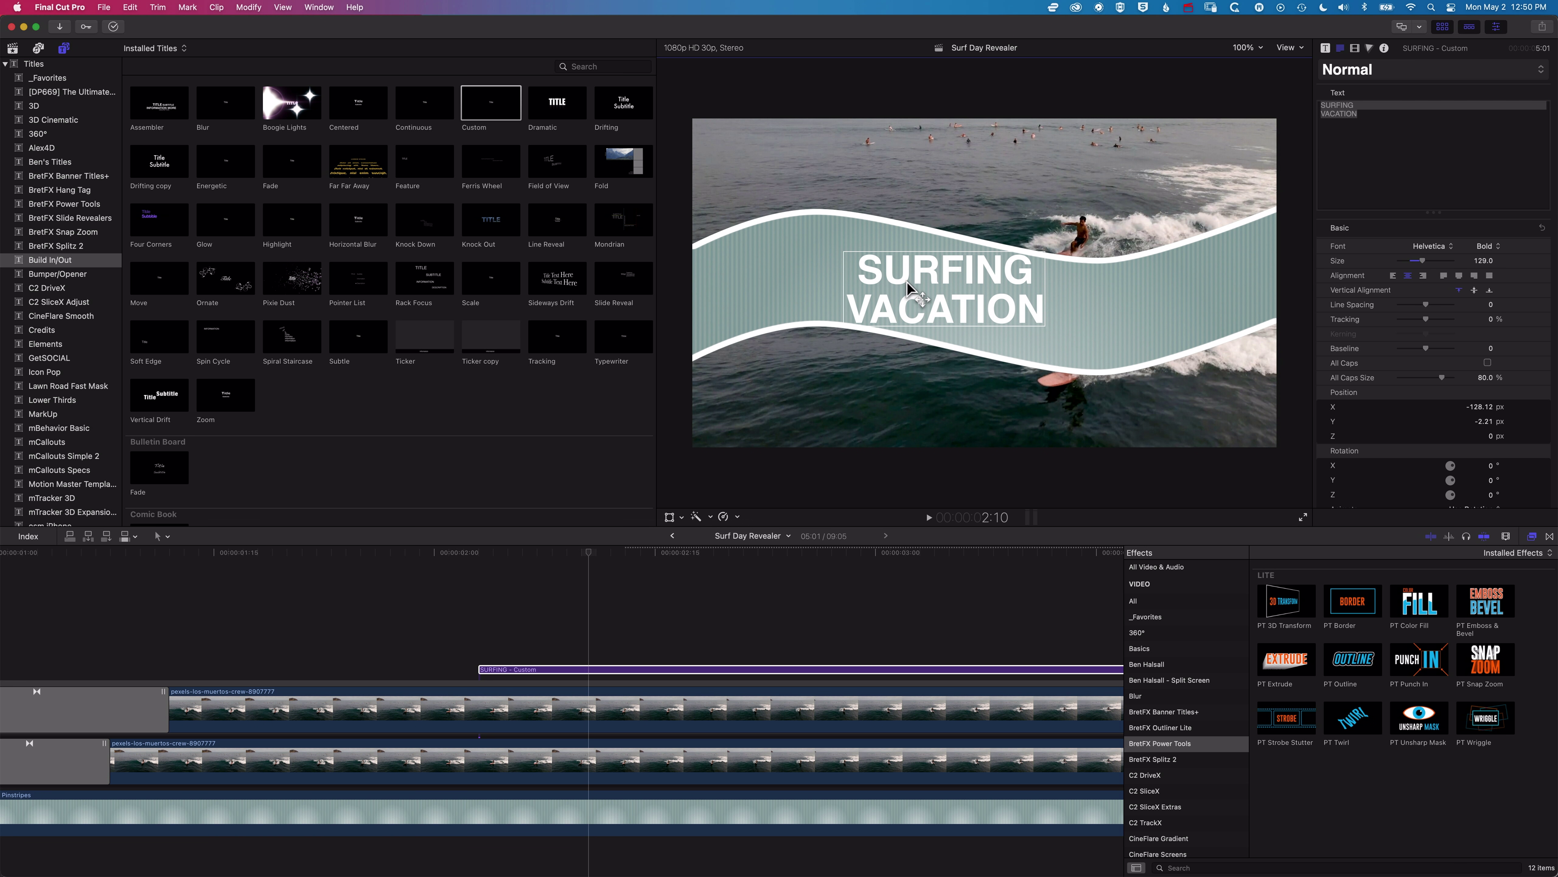
{"action": "left_click_drag", "start_coordinate": [1490, 496], "coordinate": [1485, 497]}
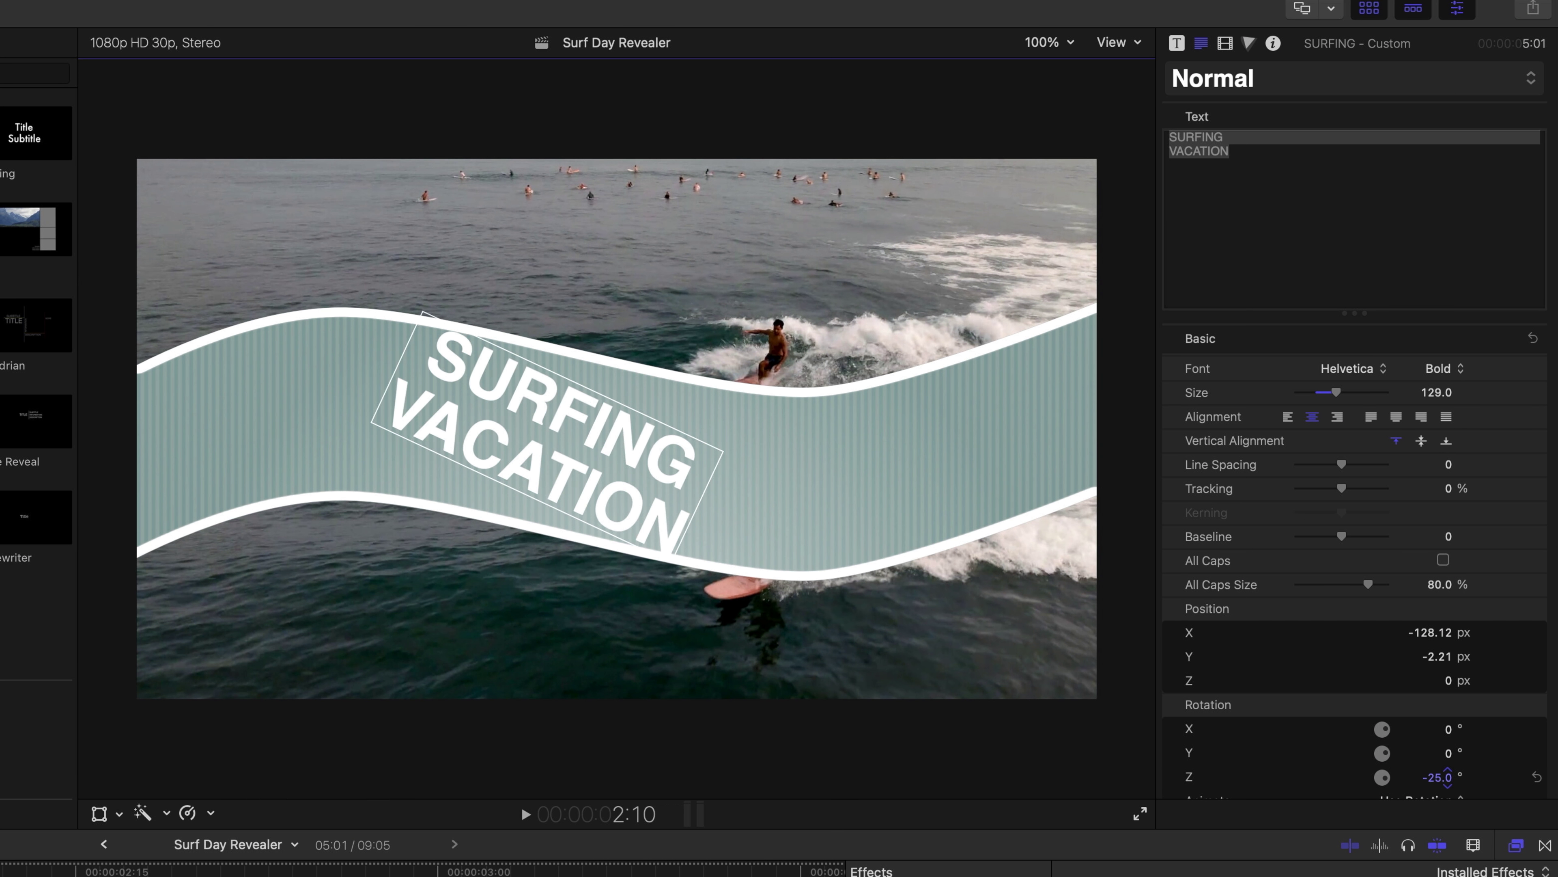
{"action": "left_click_drag", "start_coordinate": [1448, 777], "coordinate": [1448, 776]}
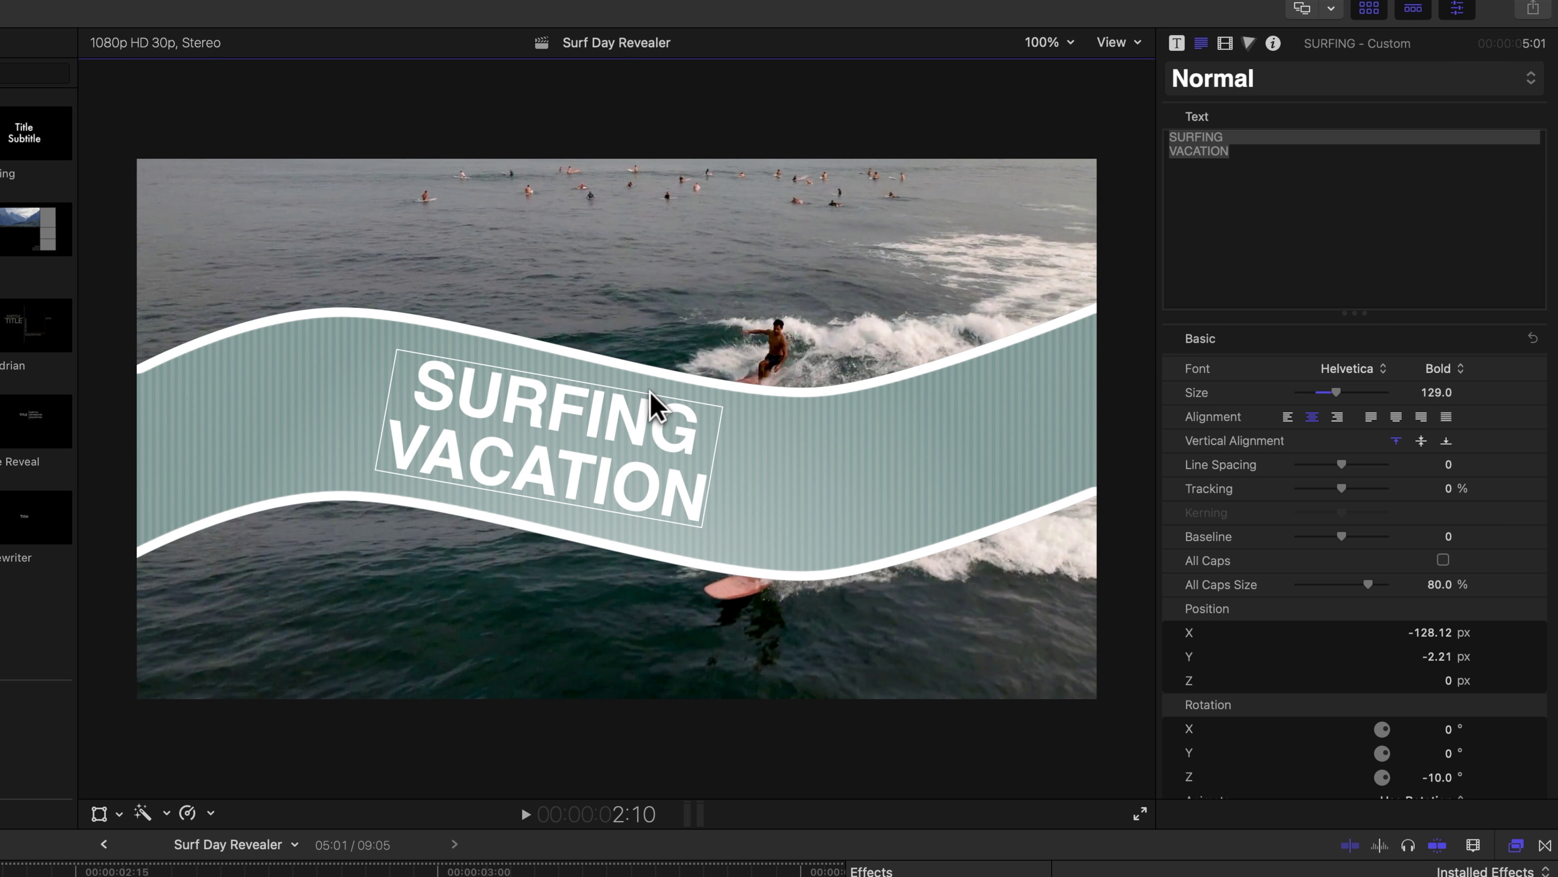
{"action": "key", "text": "Left"}
{"action": "key", "text": "Left"}
{"action": "key", "text": "Left"}
{"action": "key", "text": "Left"}
{"action": "key", "text": "Left"}
{"action": "key", "text": "Left"}
{"action": "key", "text": "Left"}
{"action": "key", "text": "Left"}
{"action": "key", "text": "Left"}
{"action": "key", "text": "Left"}
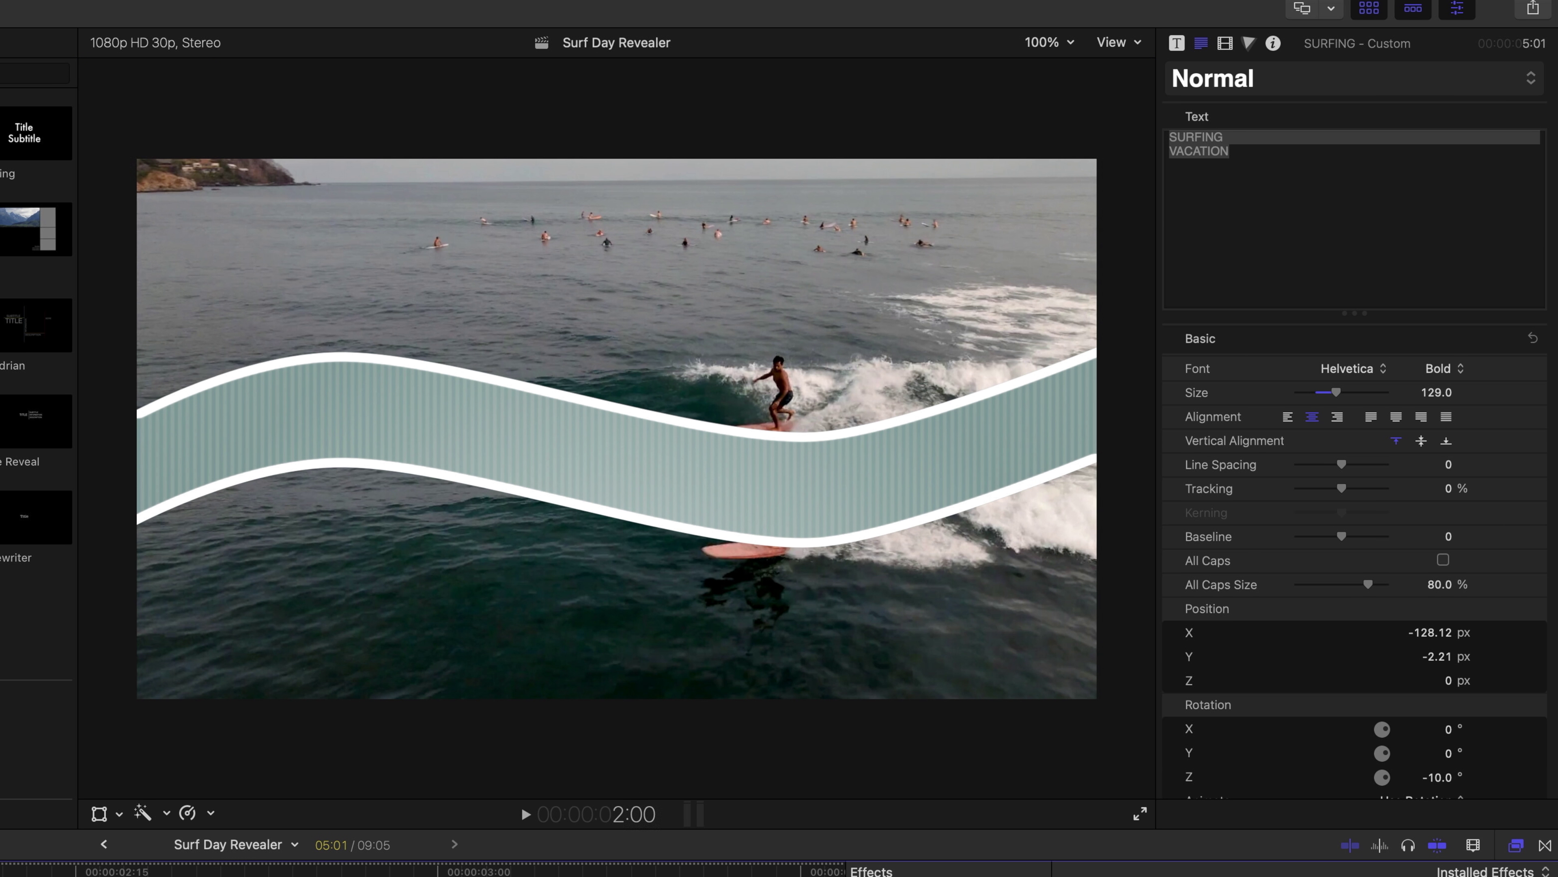
{"action": "key", "text": "space"}
{"action": "key", "text": "space"}
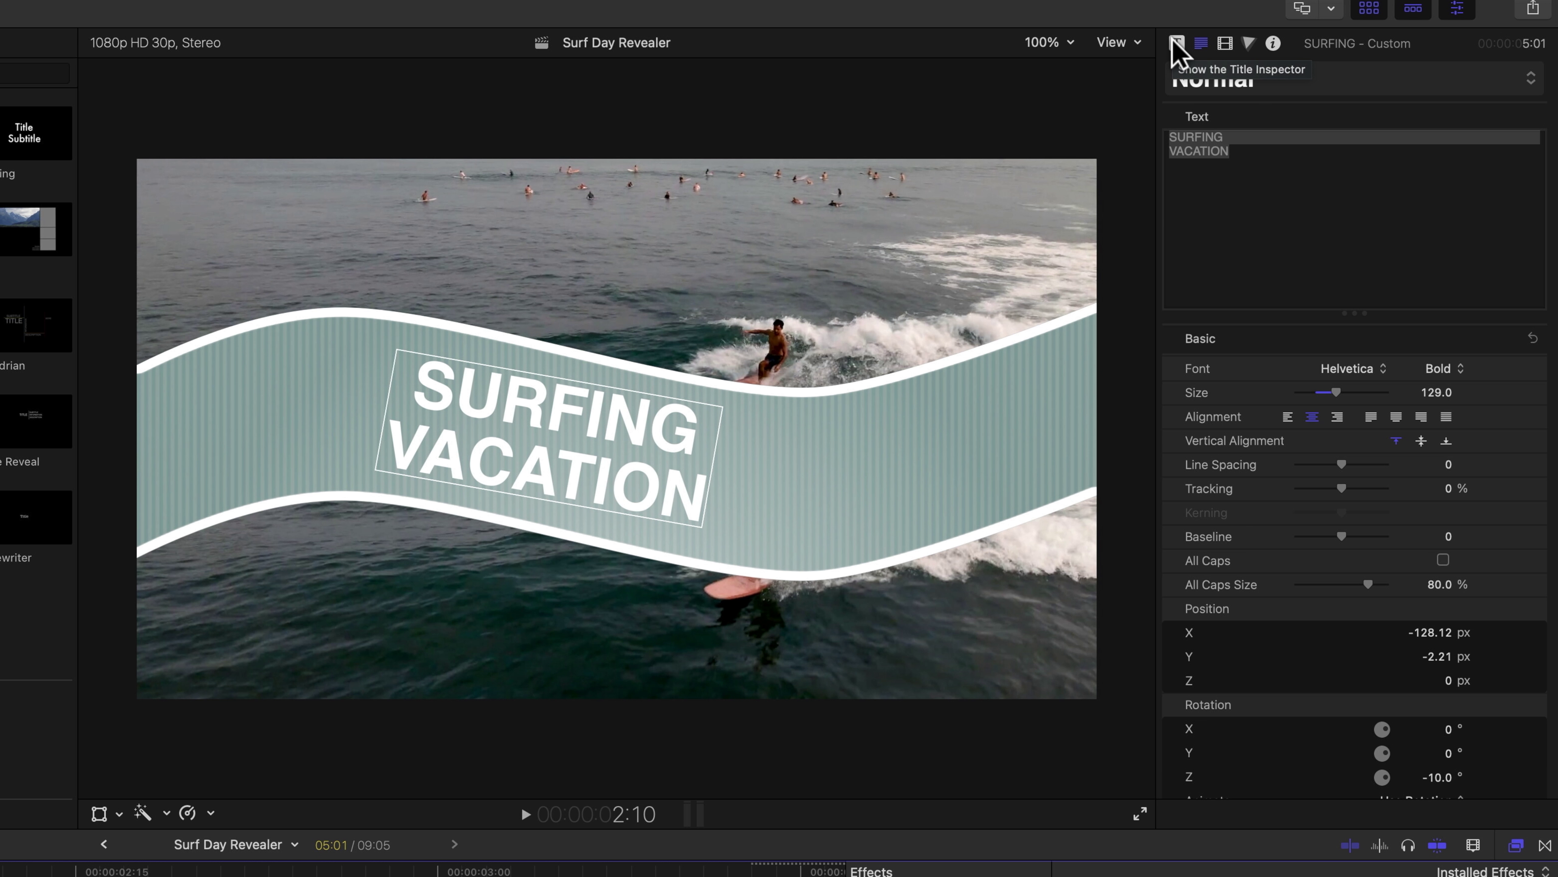
Set the title build-in to start from Position X -18.9 px and 0% opacity, then preview
{"action": "left_click", "coordinate": [1177, 45]}
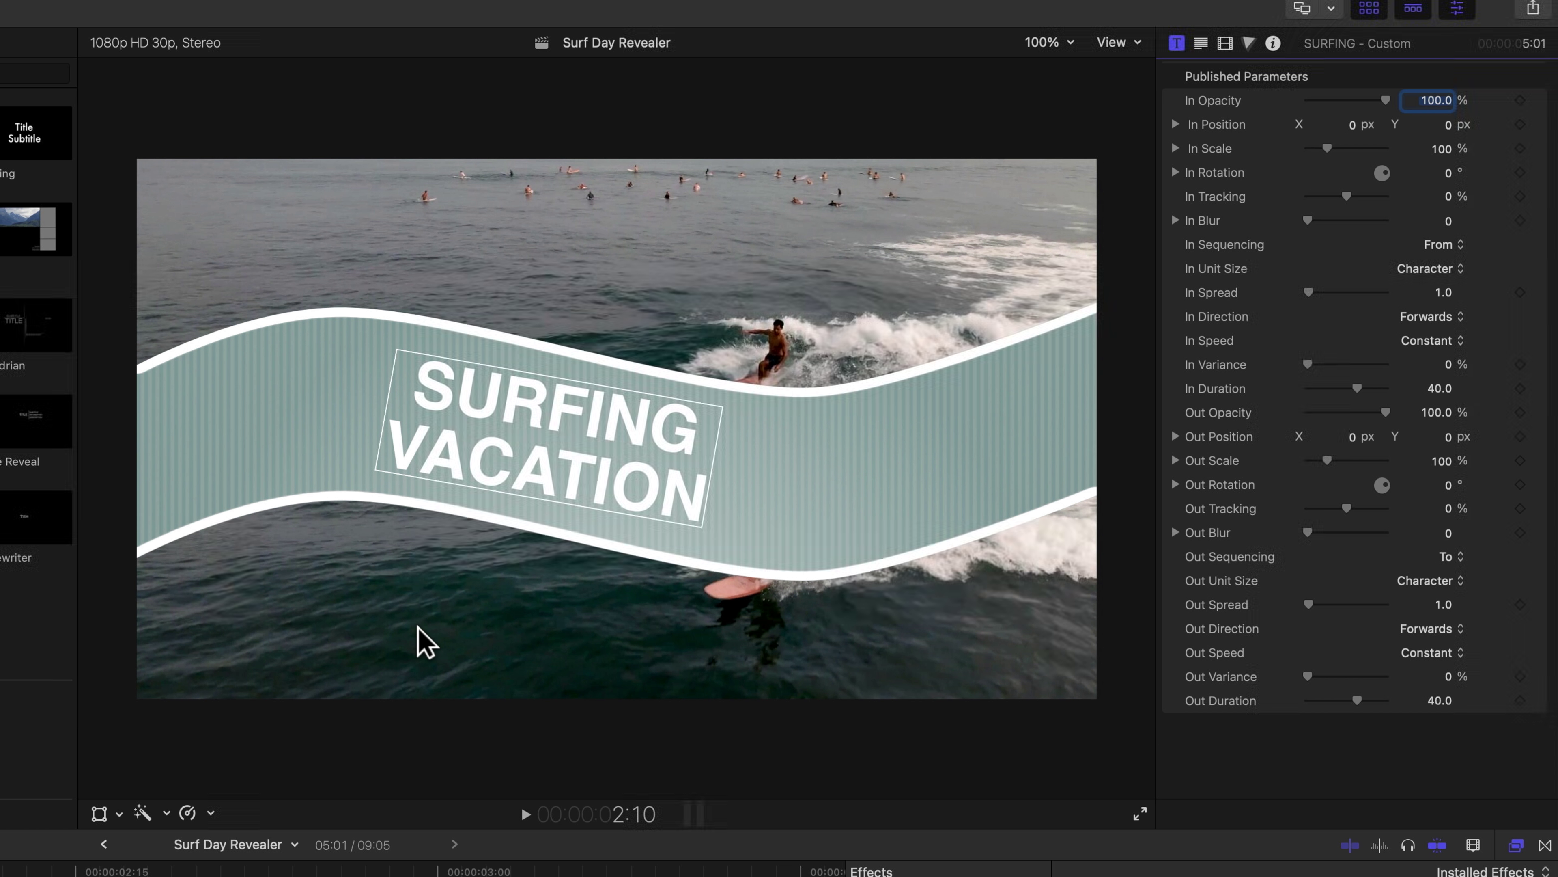
{"action": "left_click", "coordinate": [184, 872]}
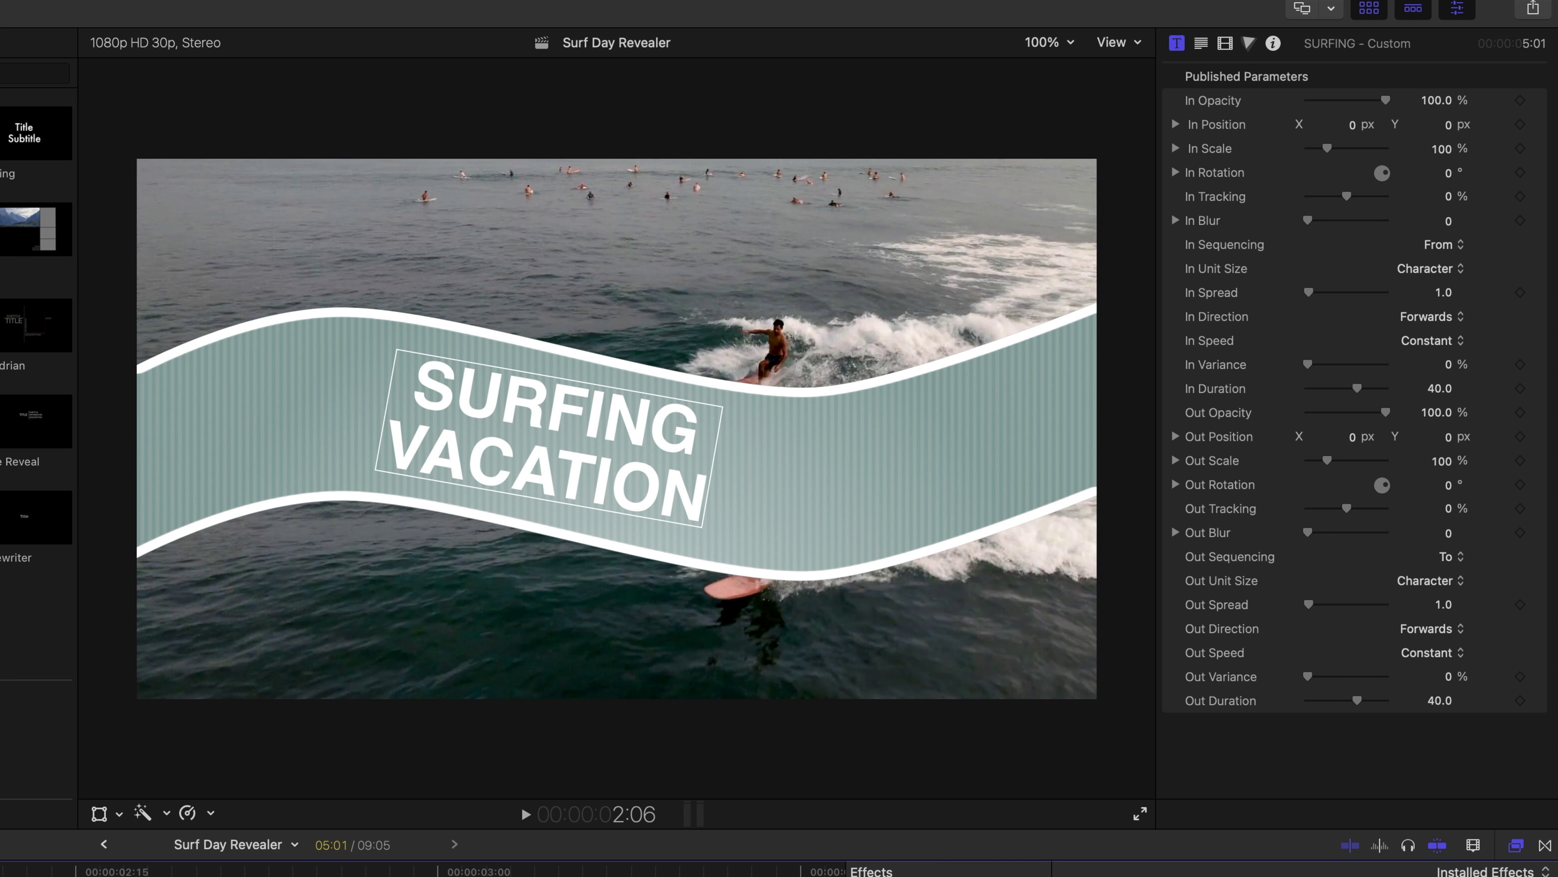
{"action": "key", "text": "Left"}
{"action": "key", "text": "Left"}
{"action": "key", "text": "Left"}
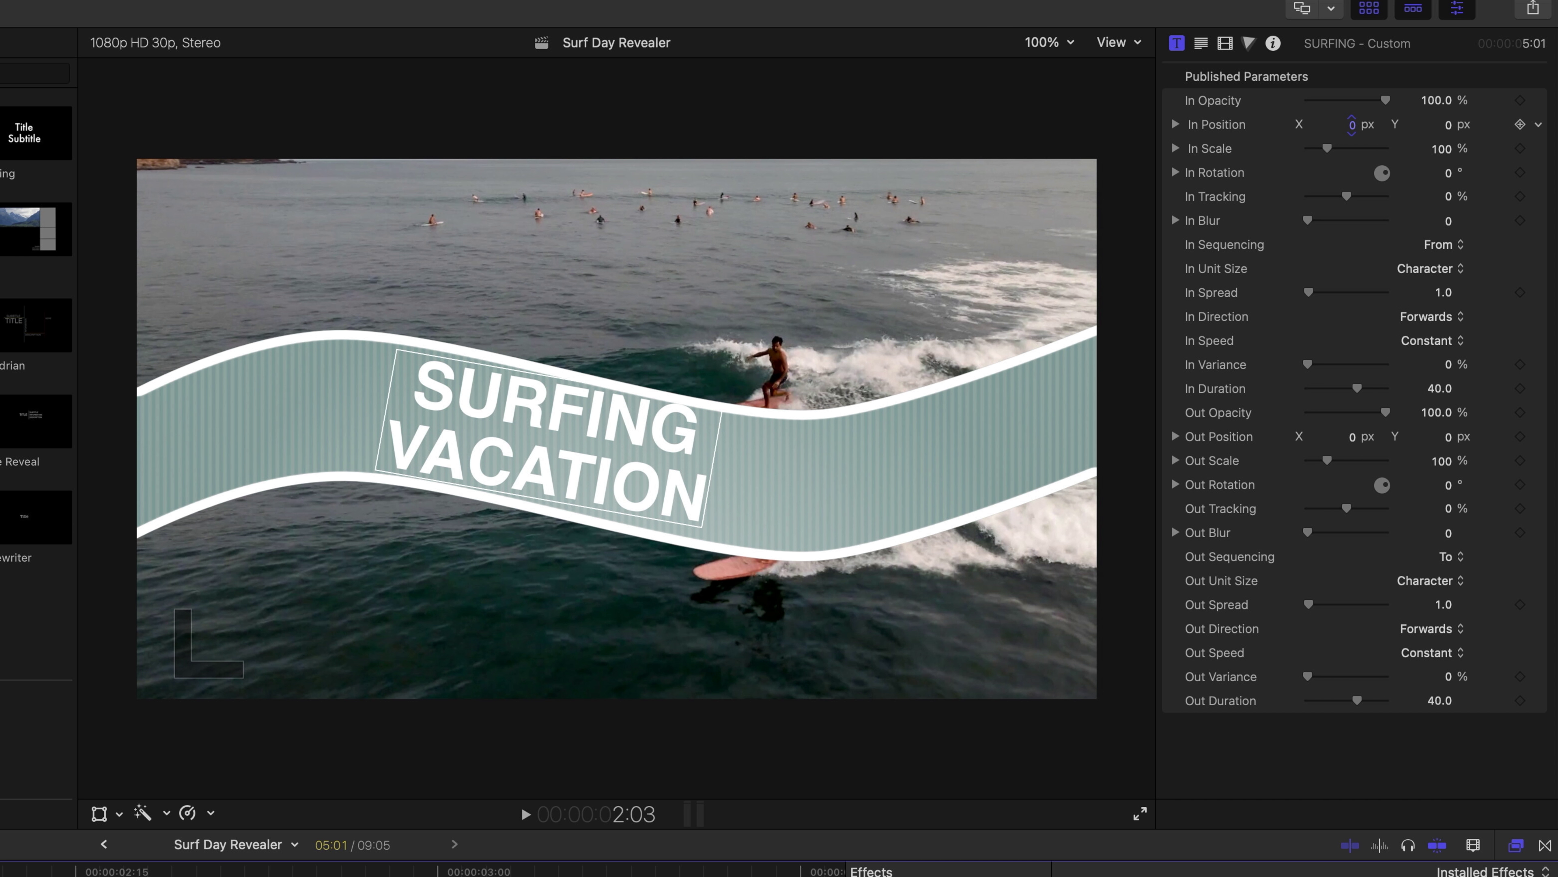
{"action": "left_click_drag", "start_coordinate": [1353, 124], "coordinate": [1354, 121]}
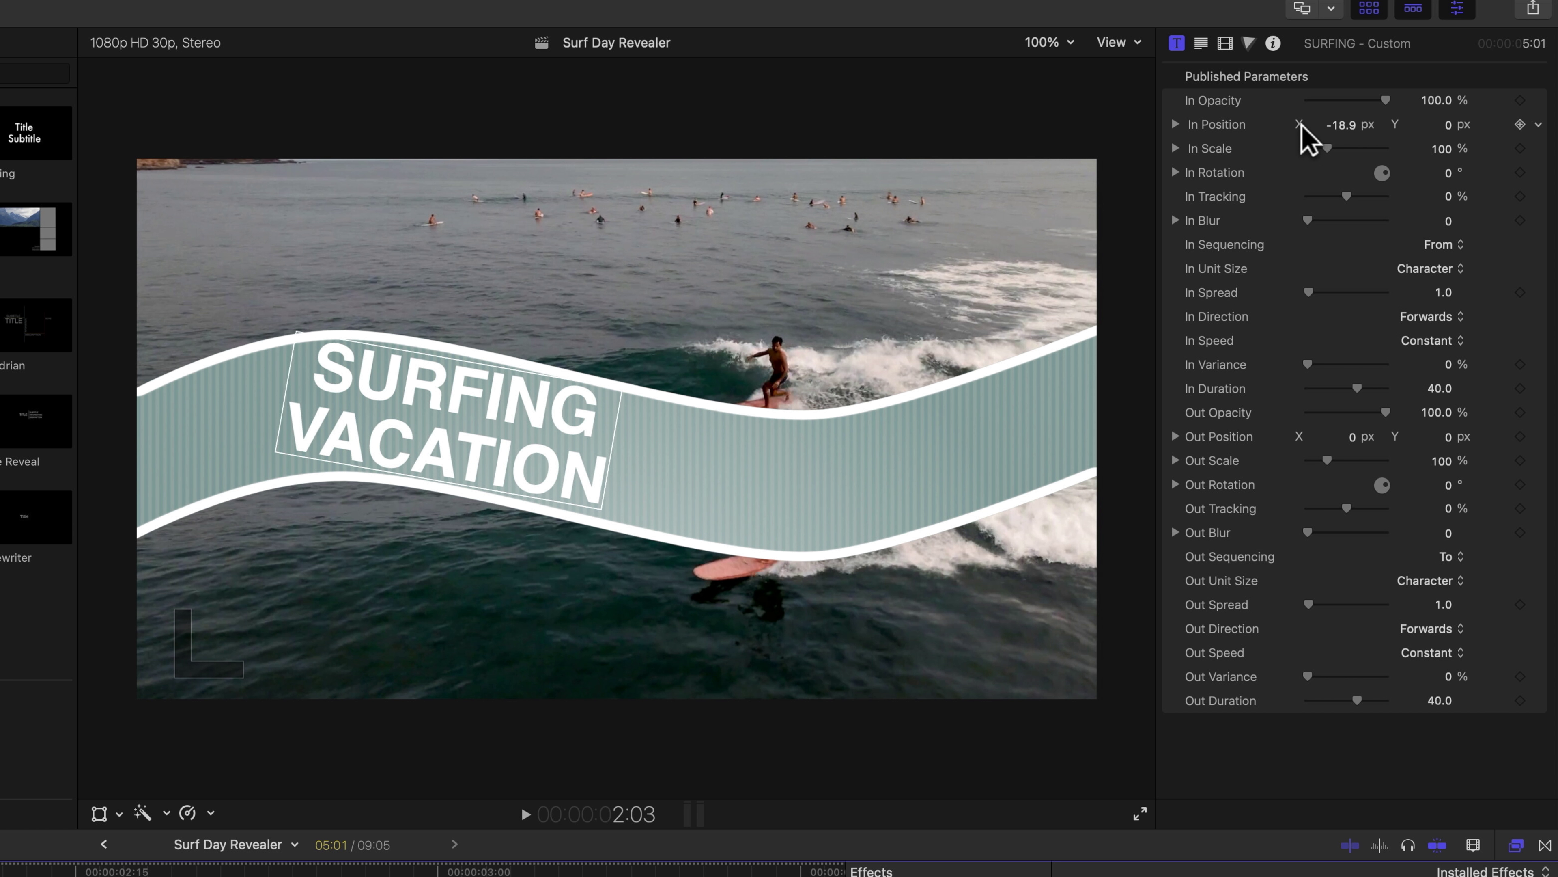
{"action": "left_click_drag", "start_coordinate": [1385, 100], "coordinate": [1238, 97]}
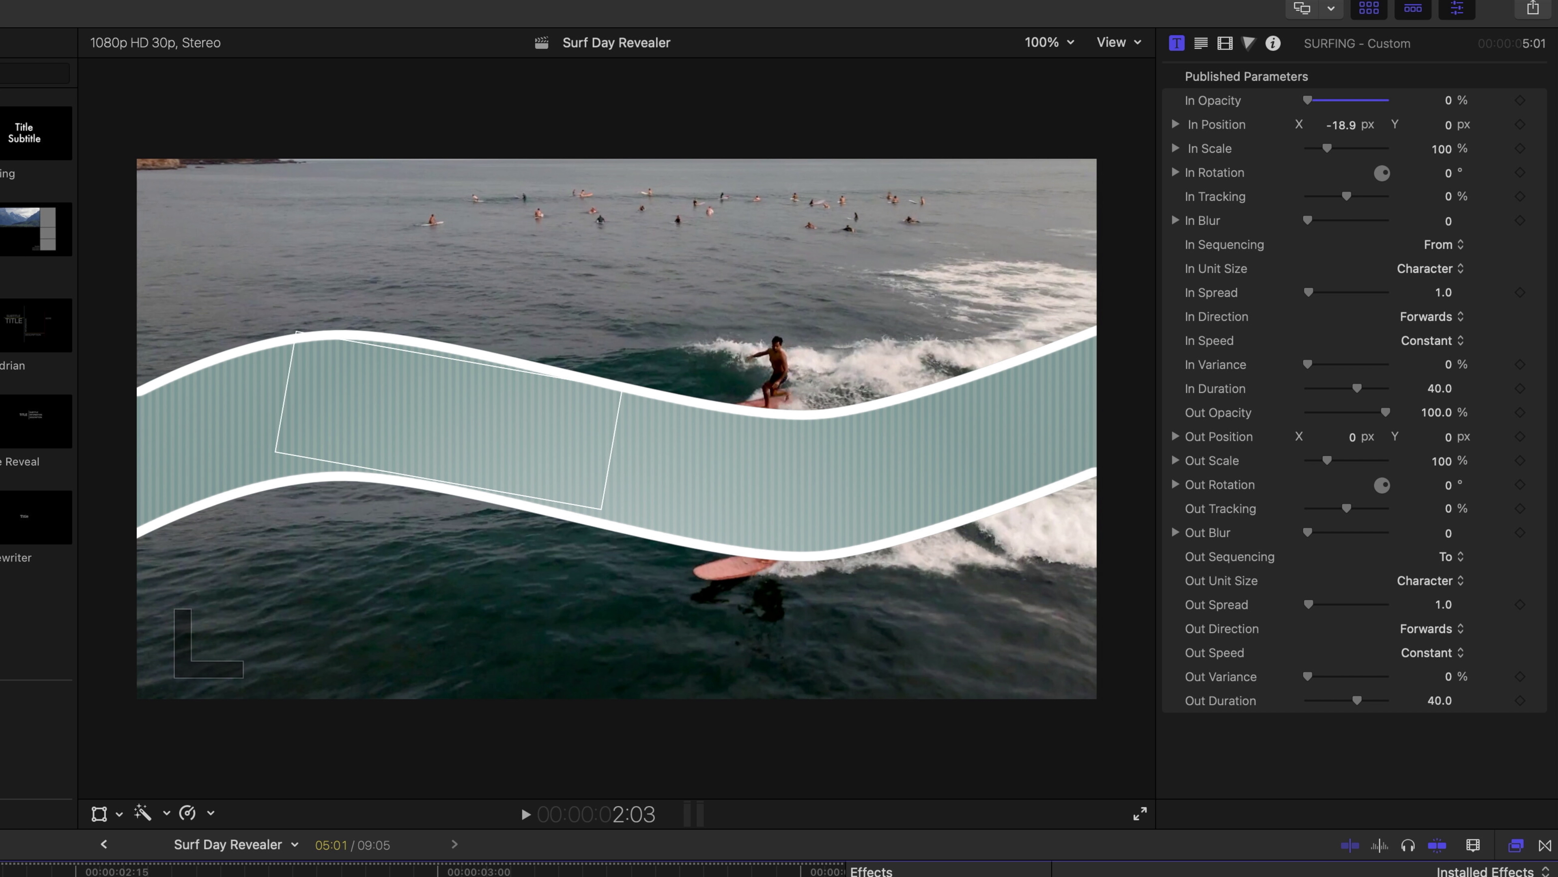
{"action": "key", "text": "space"}
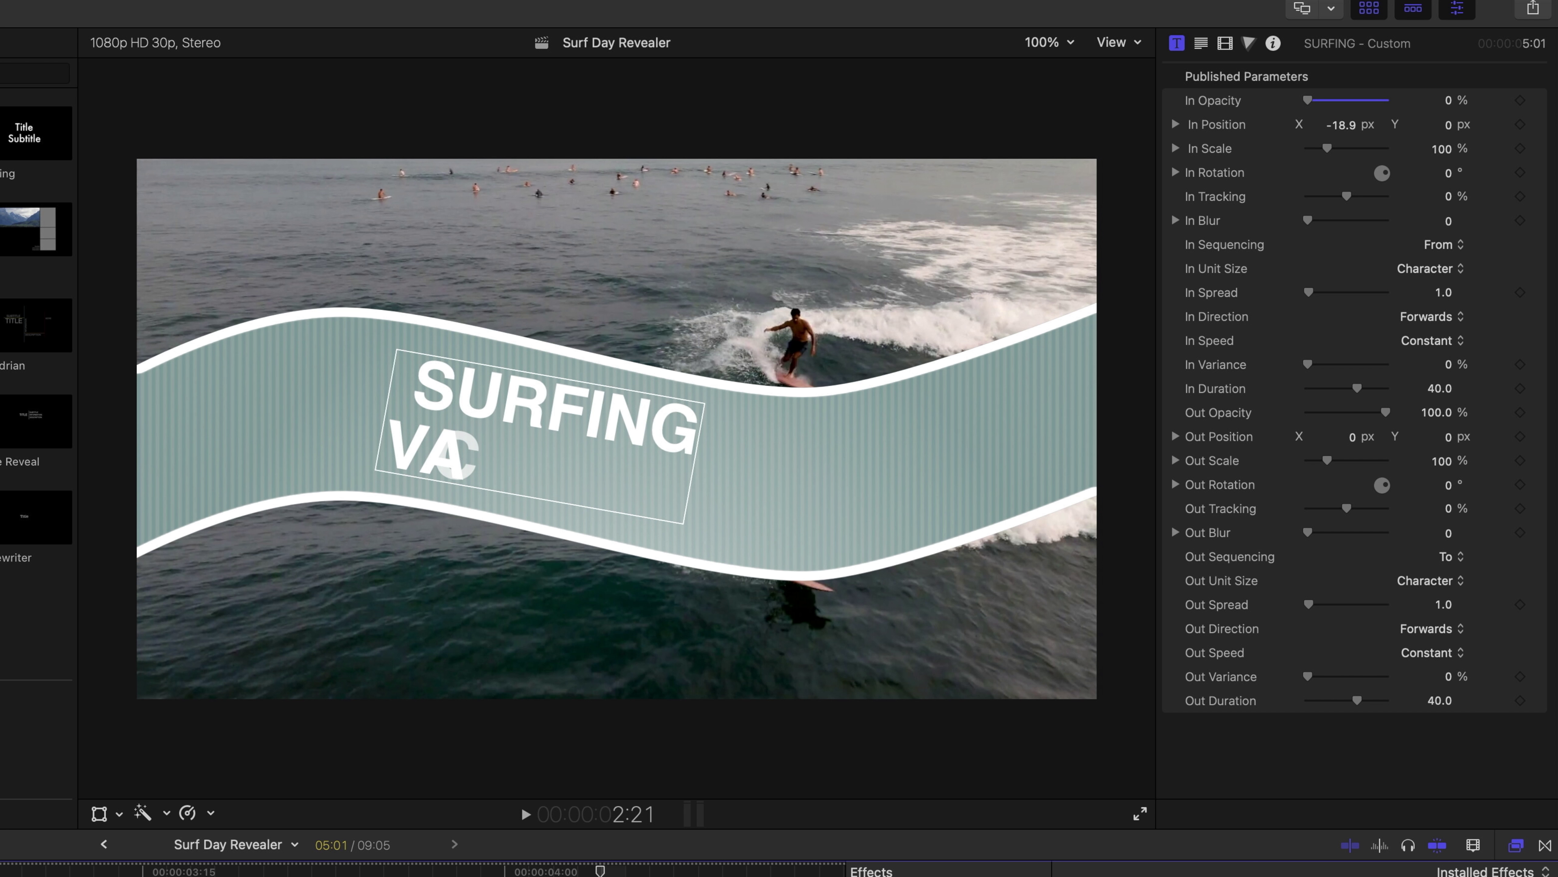
{"action": "key", "text": "space"}
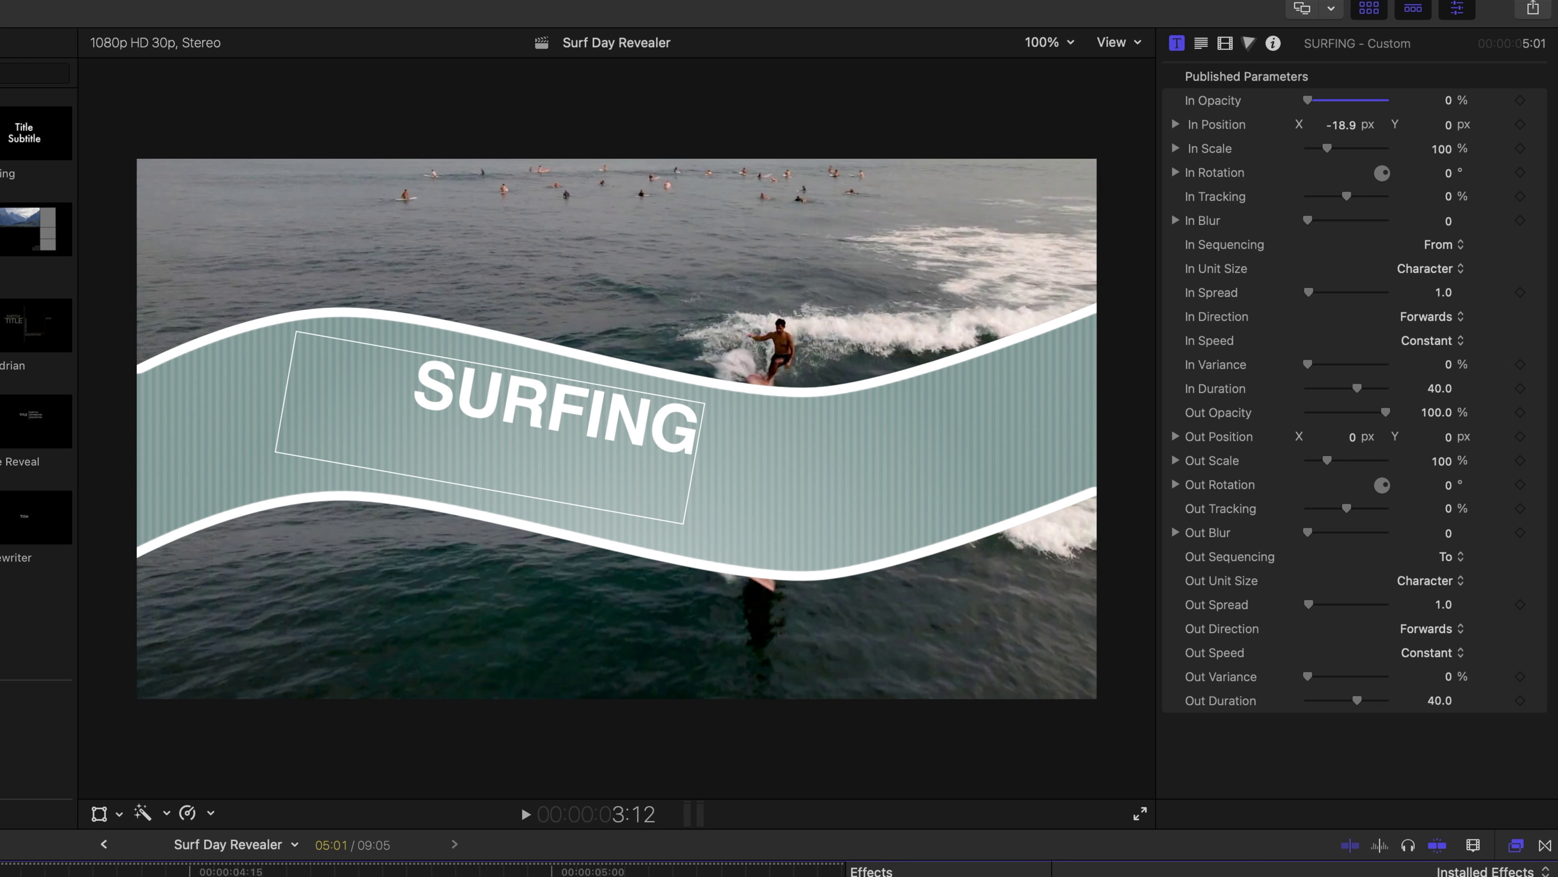
{"action": "key", "text": "space"}
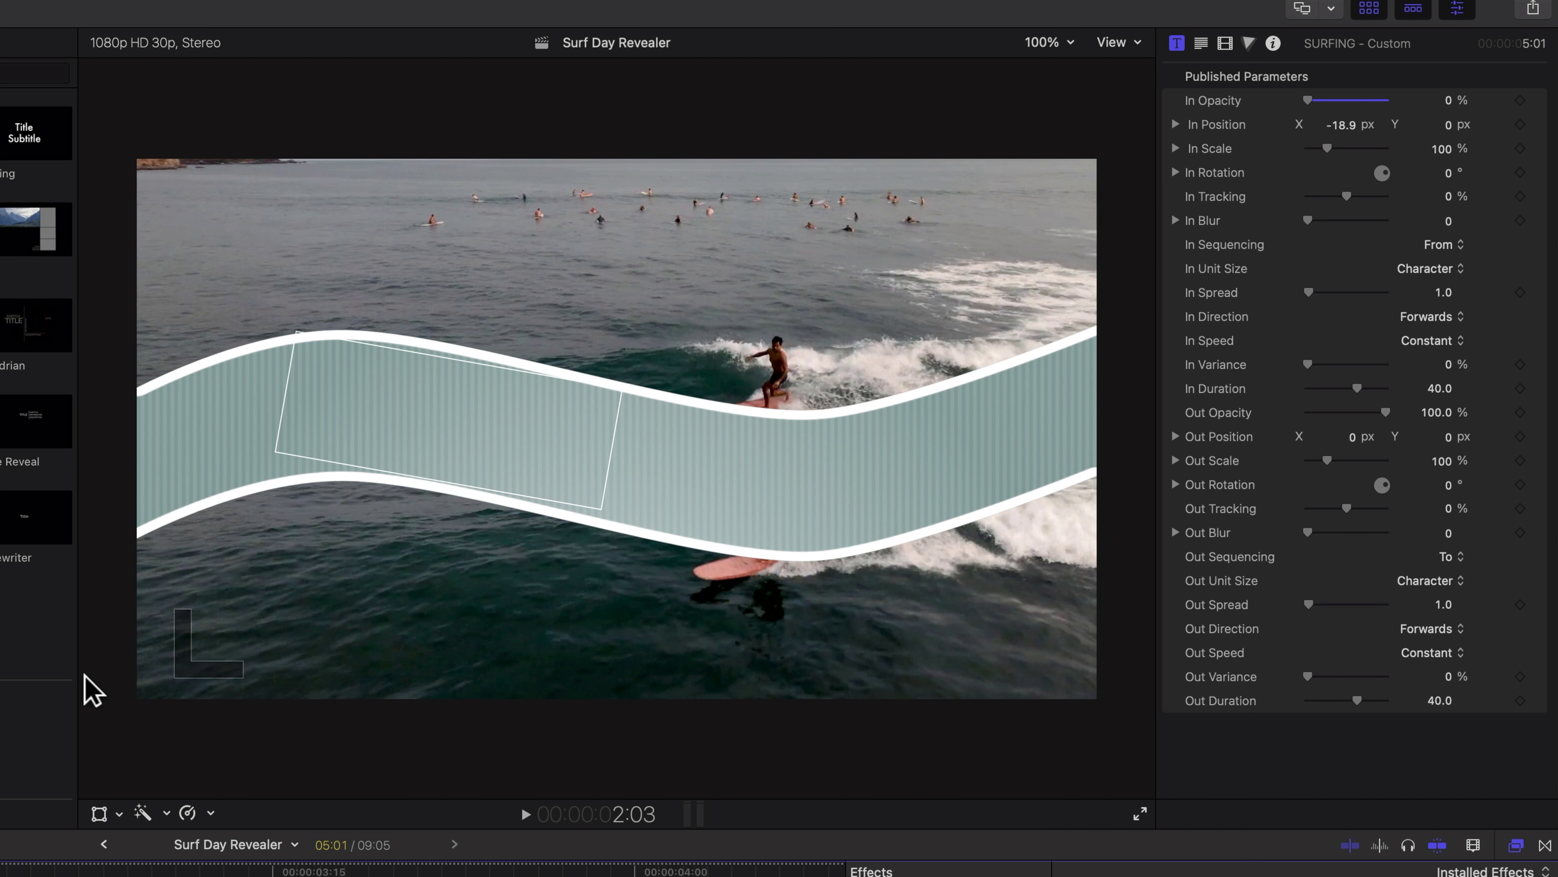
Change the build-in unit size from Character to Line and preview the animation
{"action": "left_click", "coordinate": [1430, 273]}
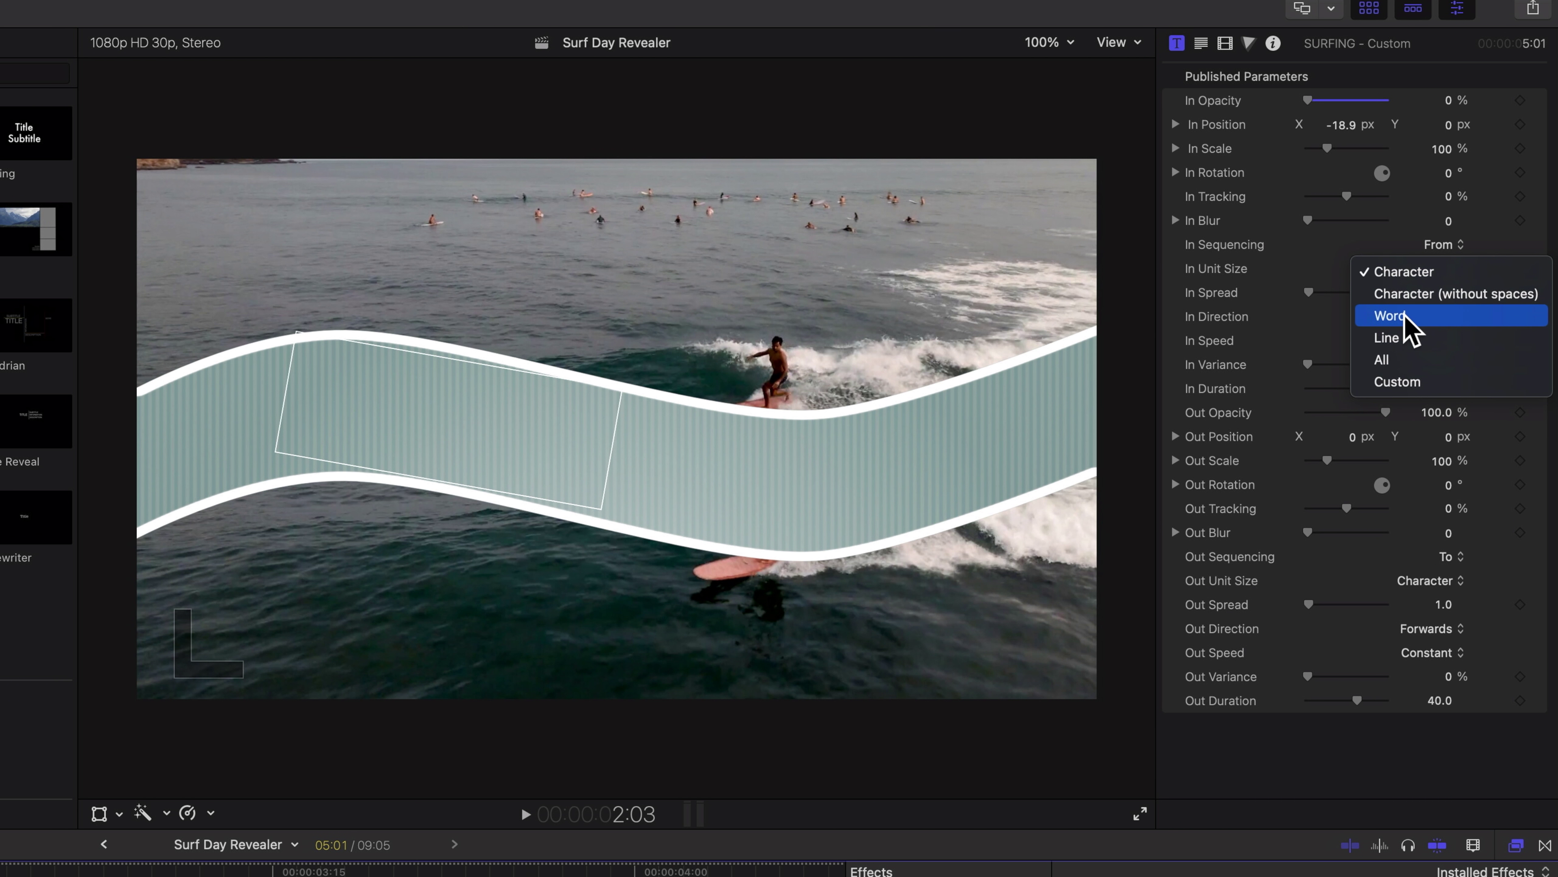
{"action": "left_click", "coordinate": [1399, 338]}
{"action": "key", "text": "space"}
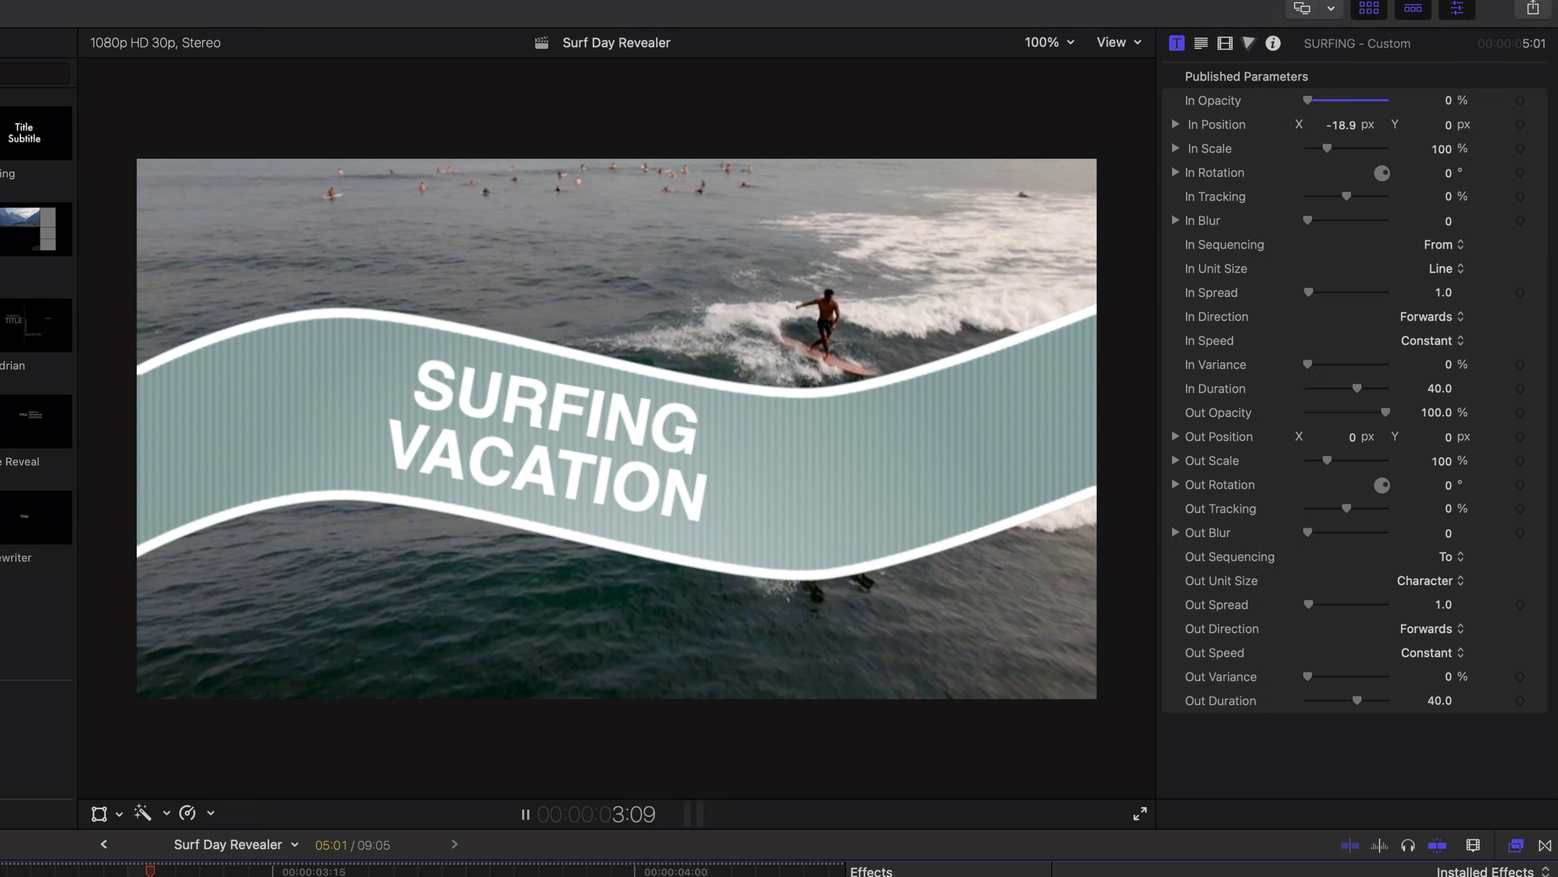
{"action": "key", "text": "space"}
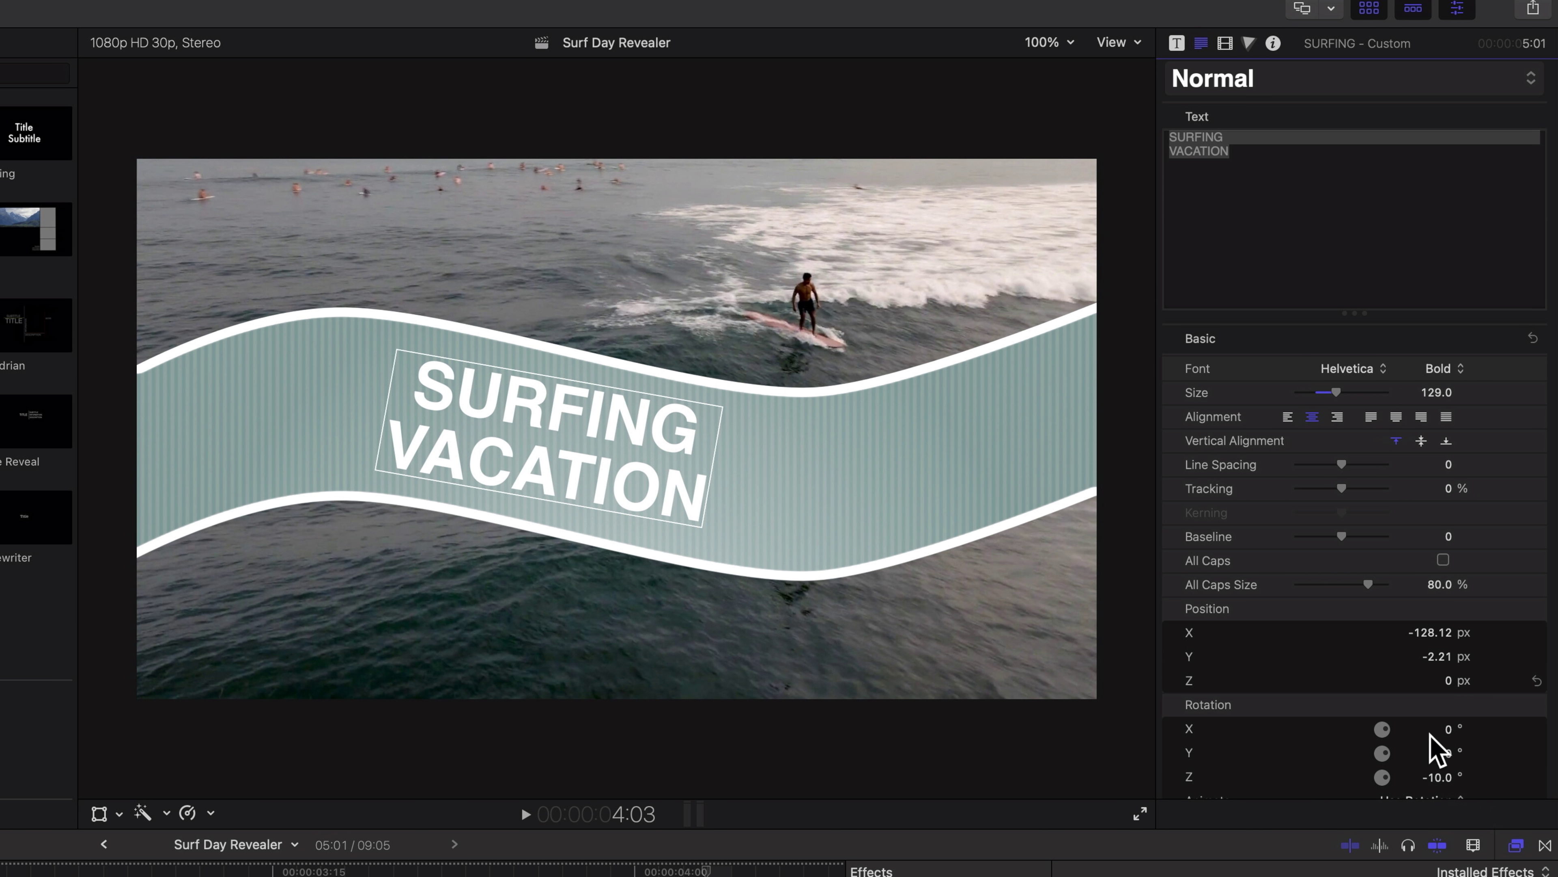
Tilt the title further to Rotation Z -12.6° and review it
{"action": "left_click_drag", "start_coordinate": [1439, 776], "coordinate": [1434, 776]}
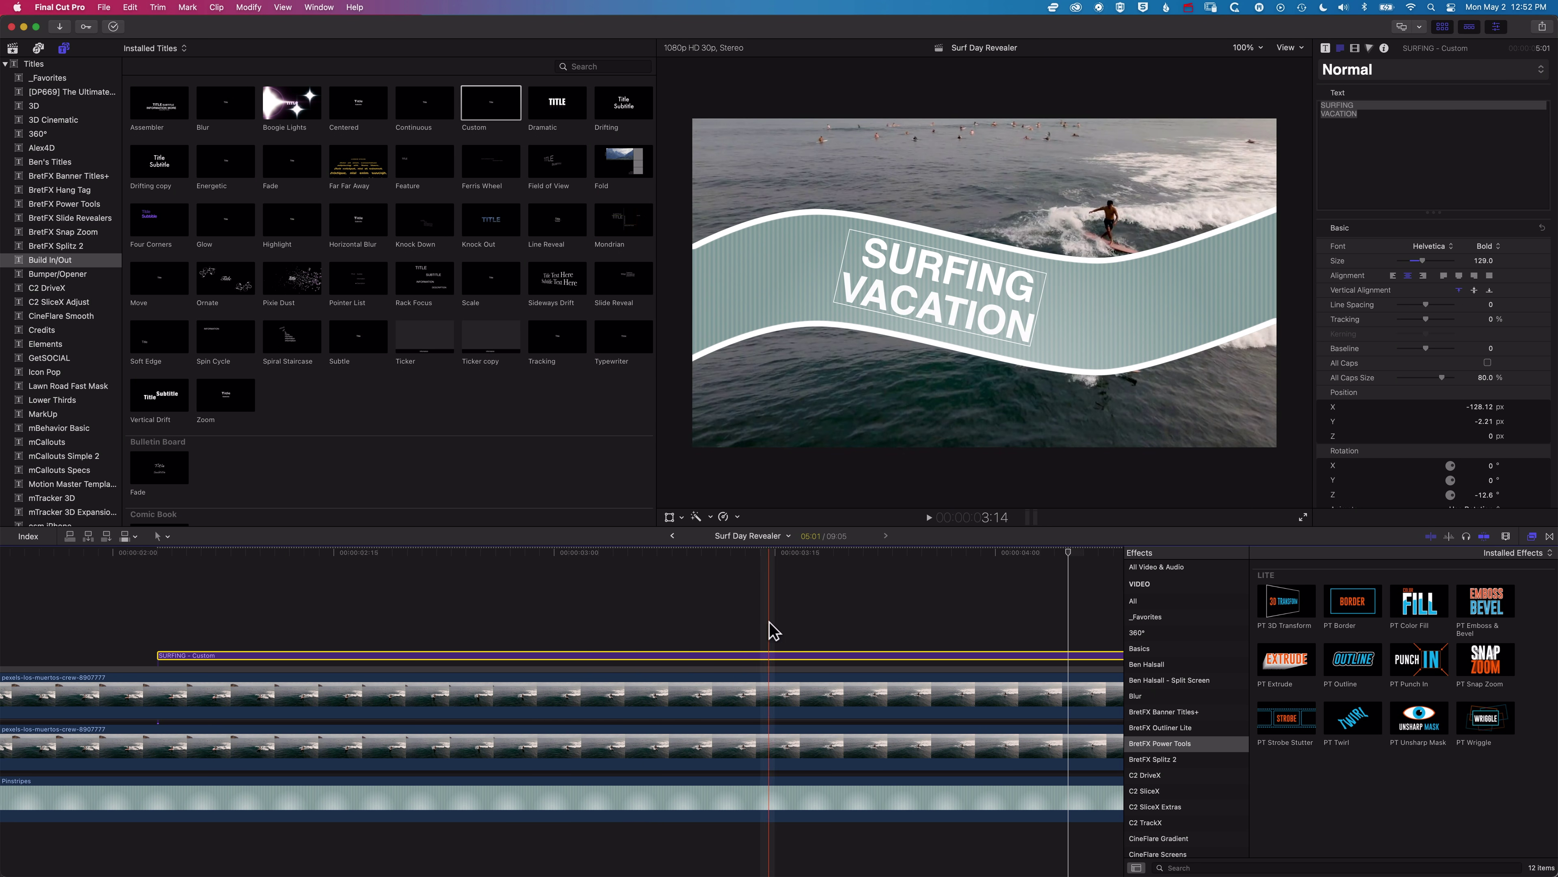
{"action": "key", "text": "space"}
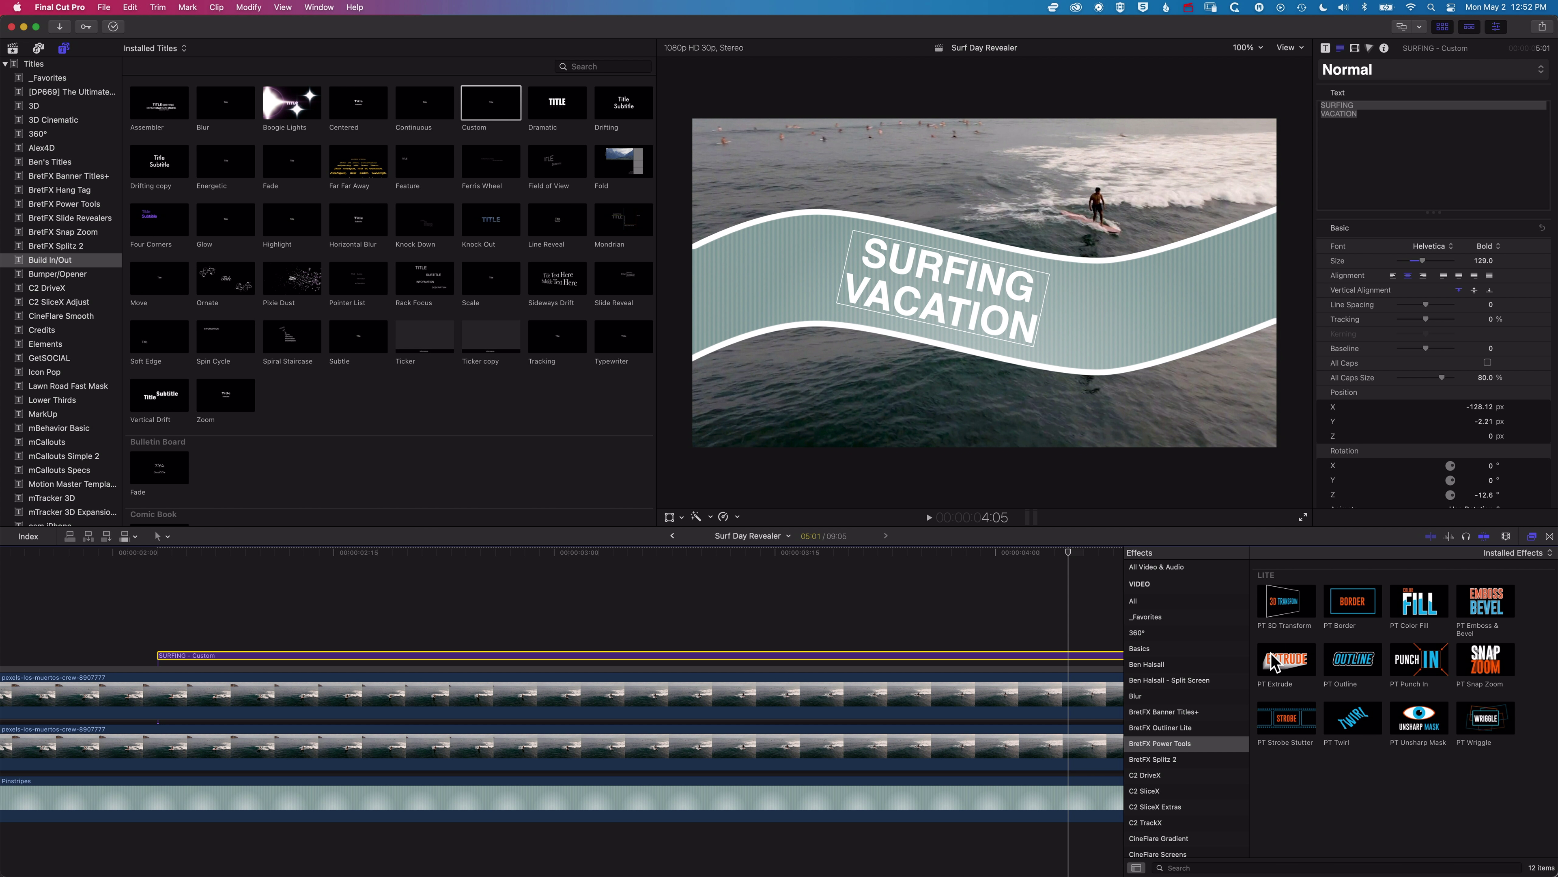
{"action": "scroll", "coordinate": [1417, 246], "scroll_direction": "down", "scroll_amount": 5}
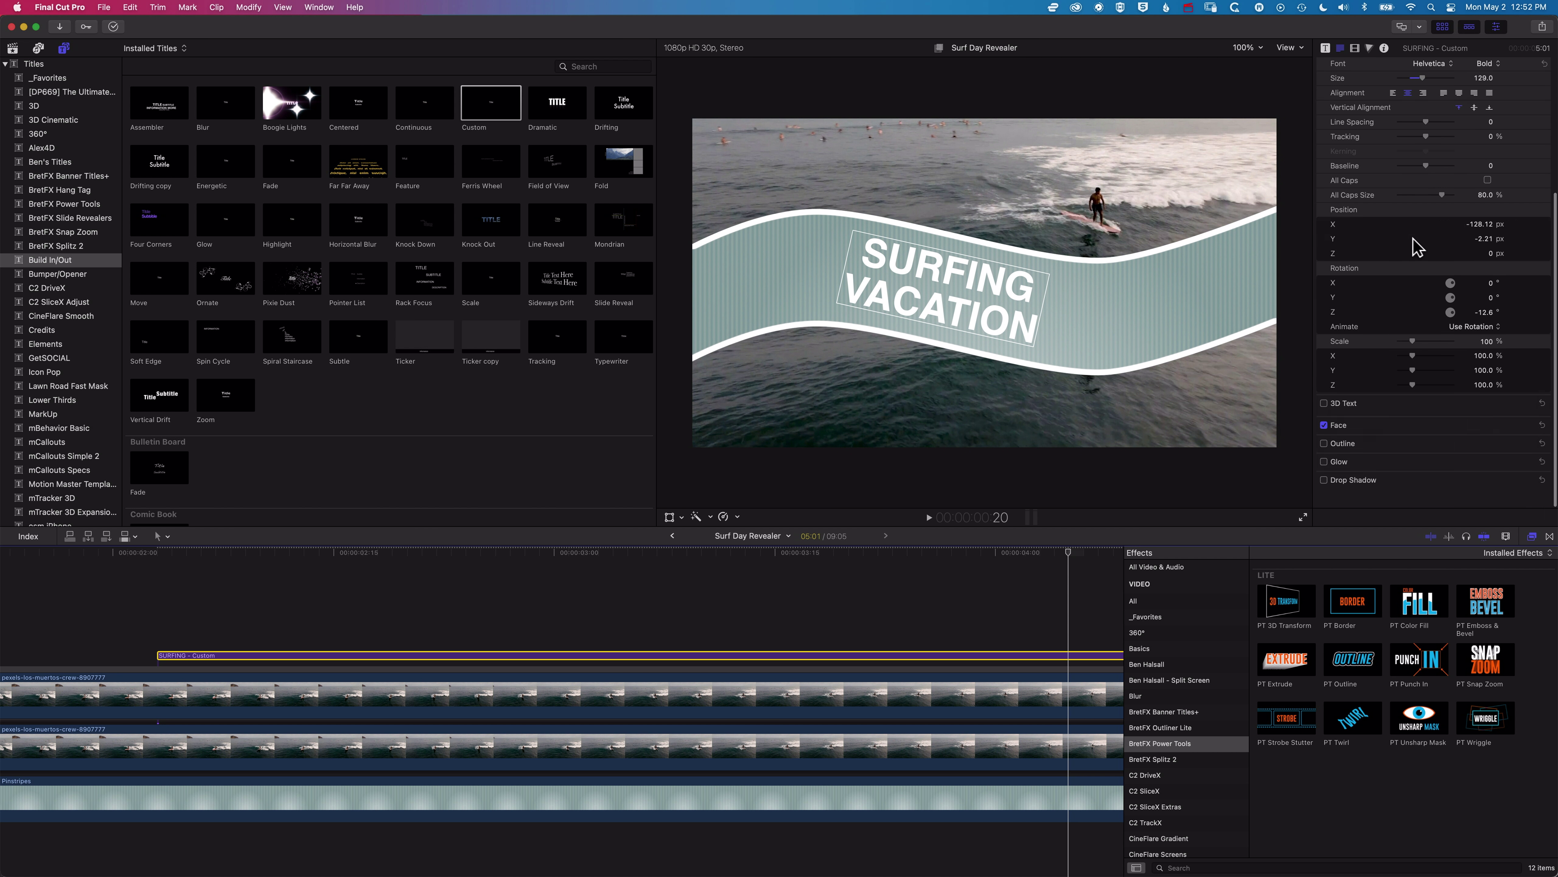
{"action": "scroll", "coordinate": [1416, 246], "scroll_direction": "up", "scroll_amount": 1}
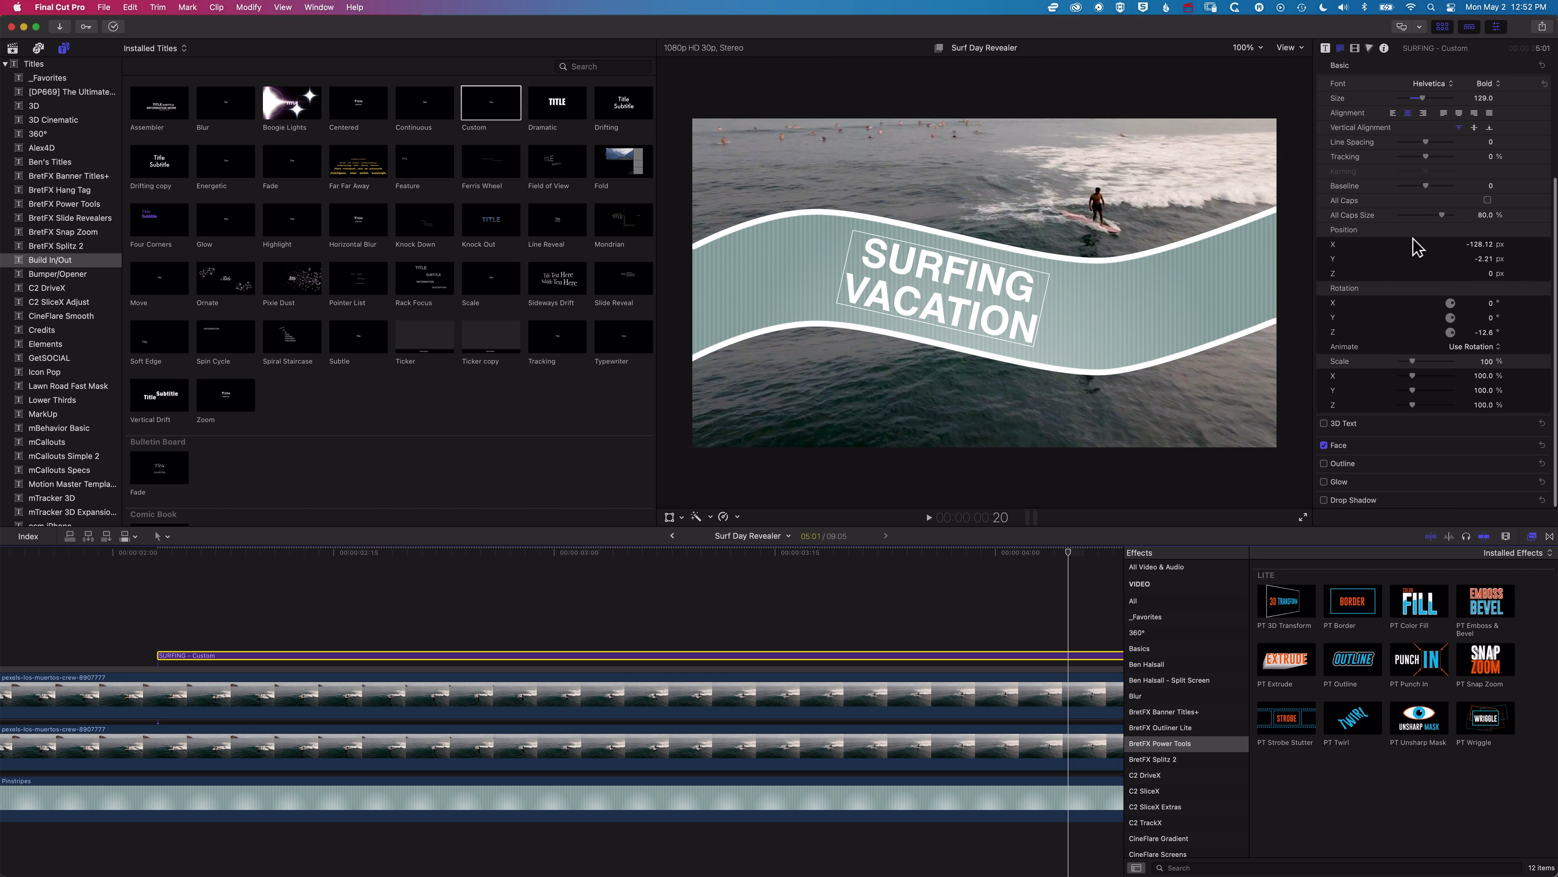
Change the title's face colour from white to yellow
{"action": "left_click", "coordinate": [1530, 446]}
{"action": "scroll", "coordinate": [1411, 472], "scroll_direction": "down", "scroll_amount": 3}
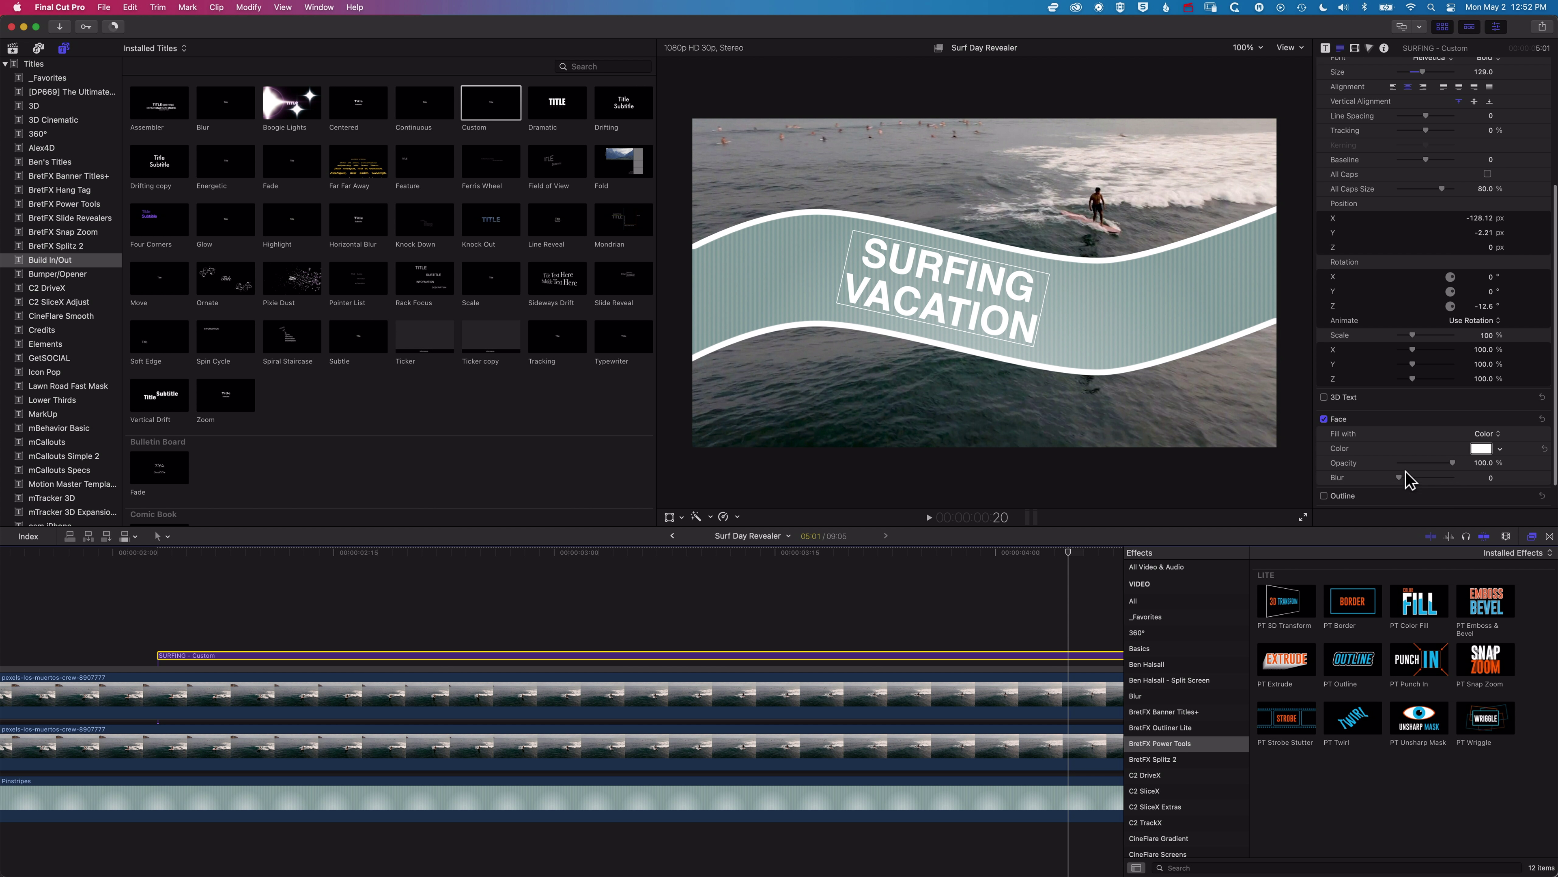
{"action": "left_click", "coordinate": [1500, 417]}
{"action": "left_click_drag", "start_coordinate": [1460, 453], "coordinate": [1462, 443]}
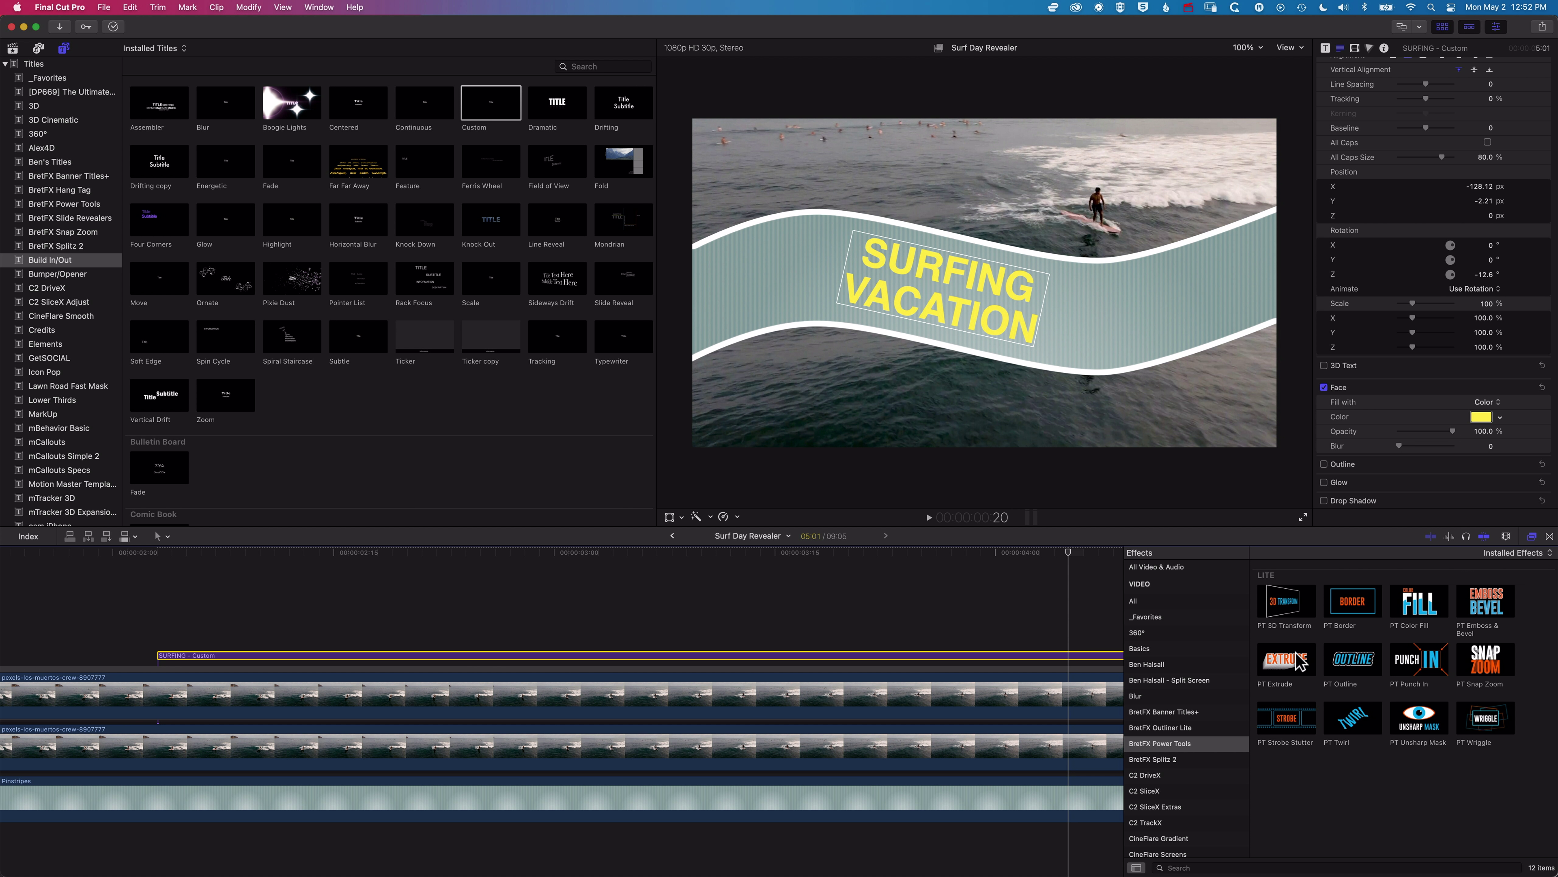
Apply PT Extrude to the SURFING VACATION title, rotate it in 3D, and centre it at X −123.87, Y −4.26 px
{"action": "left_click", "coordinate": [1291, 663]}
{"action": "left_click_drag", "start_coordinate": [1284, 663], "coordinate": [890, 664]}
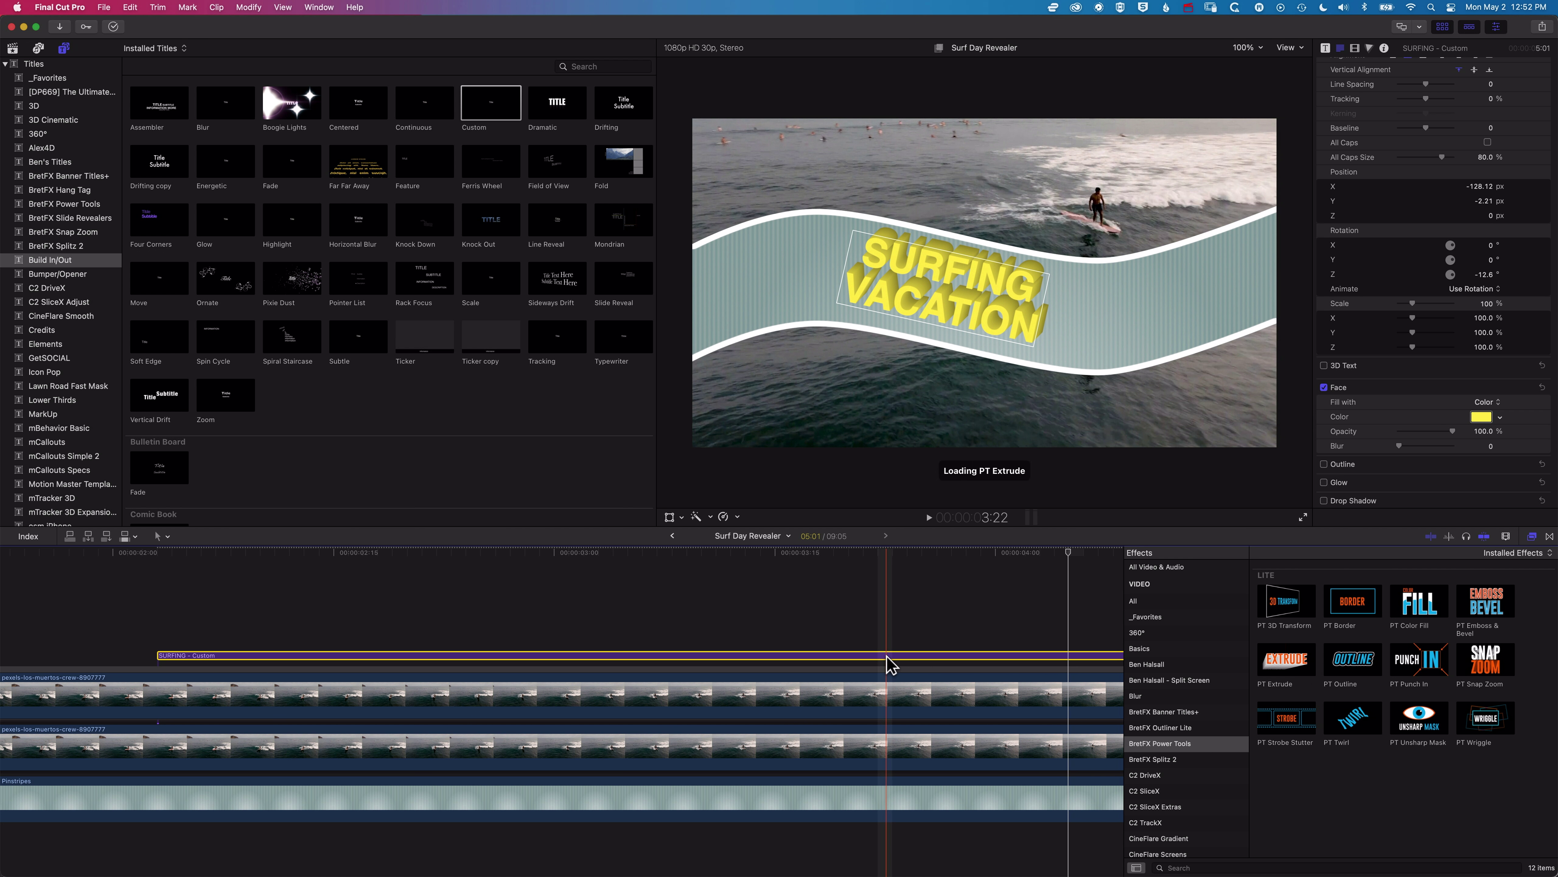
{"action": "left_click_drag", "start_coordinate": [996, 275], "coordinate": [1022, 313]}
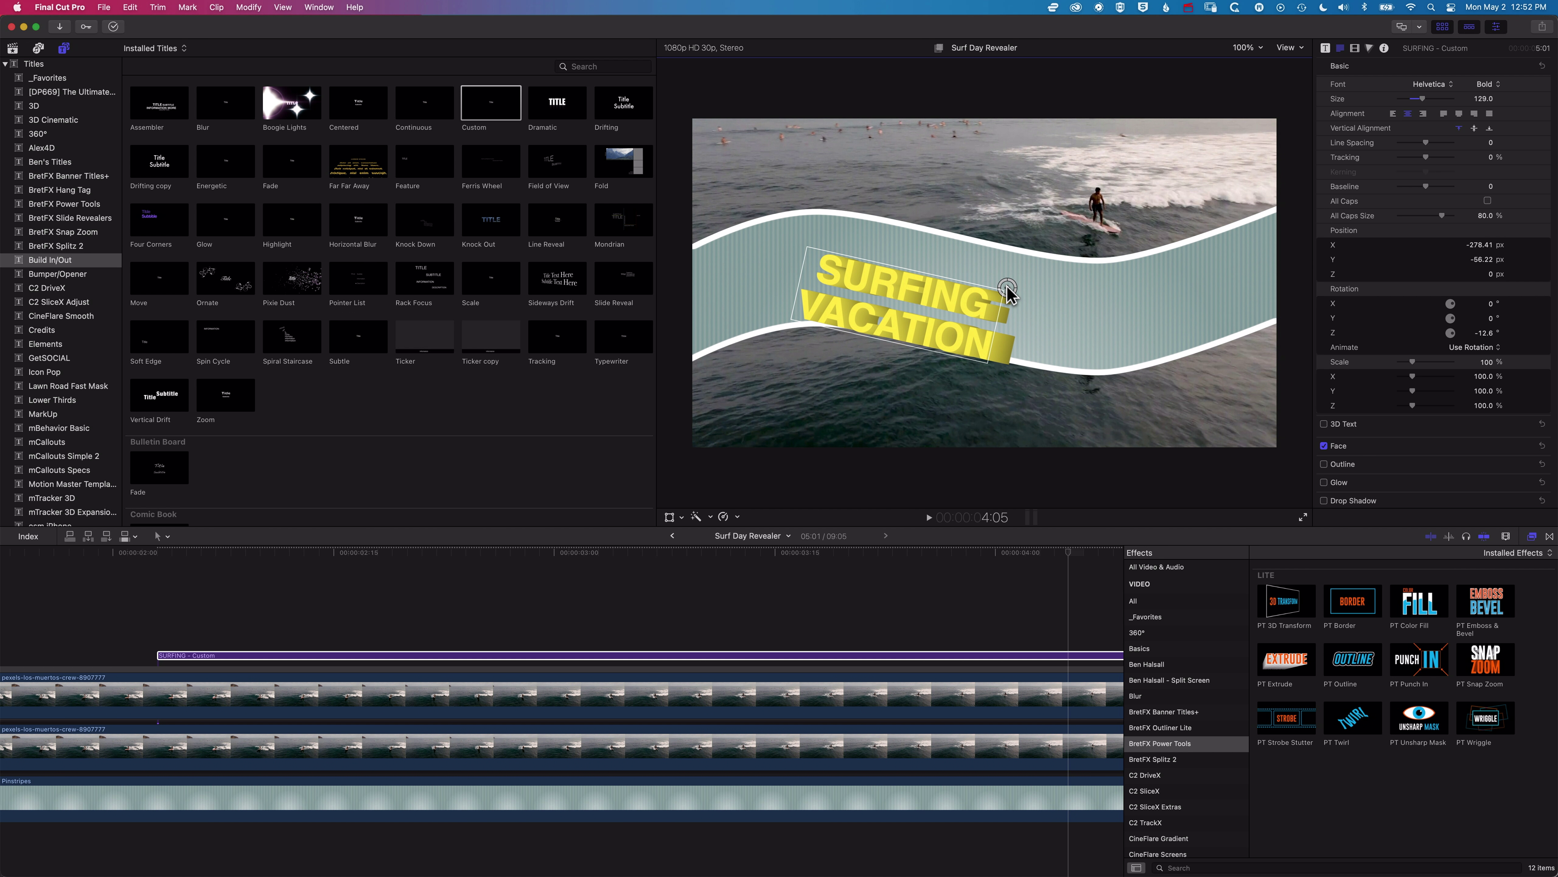
{"action": "mouse_move", "coordinate": [926, 306]}
{"action": "left_mouse_down"}
{"action": "mouse_move", "coordinate": [940, 283]}
{"action": "mouse_move", "coordinate": [915, 282]}
{"action": "left_mouse_up"}
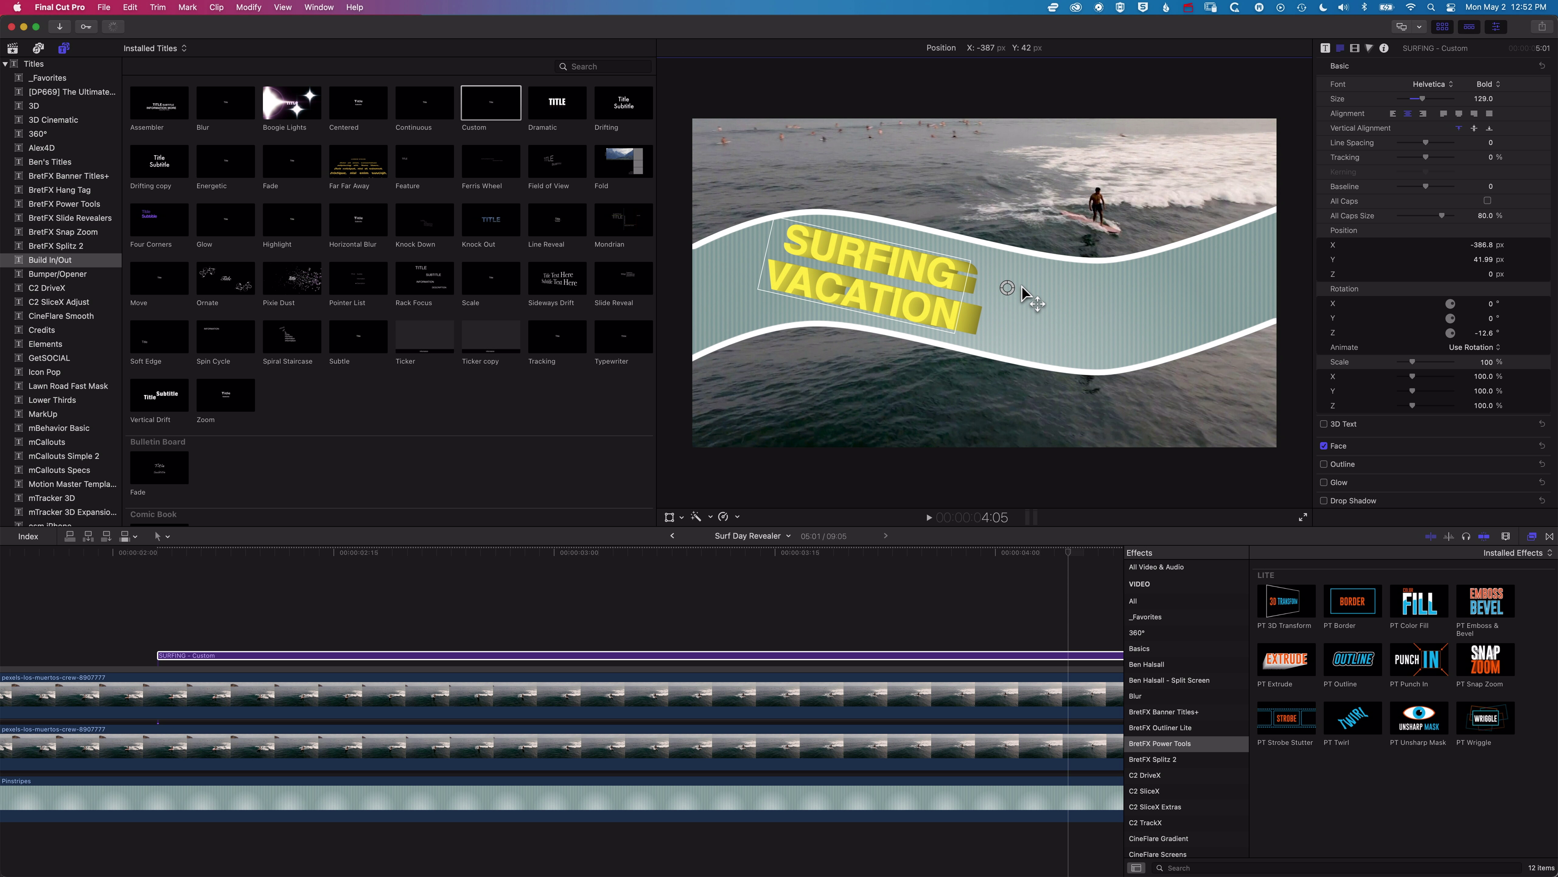
{"action": "left_click_drag", "start_coordinate": [984, 291], "coordinate": [976, 293]}
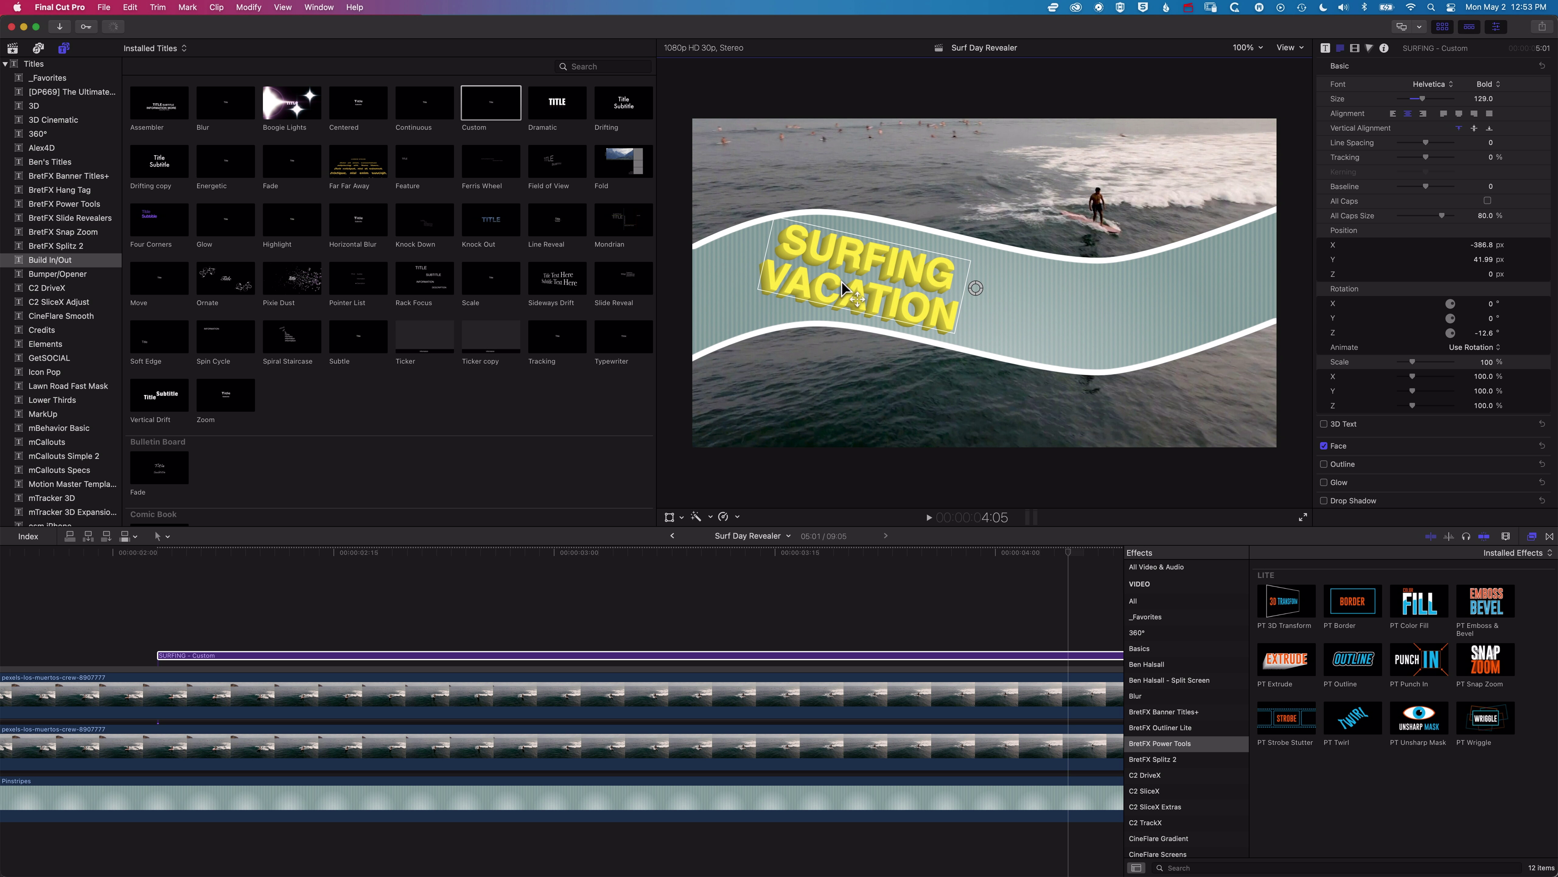
{"action": "left_click_drag", "start_coordinate": [842, 278], "coordinate": [922, 291]}
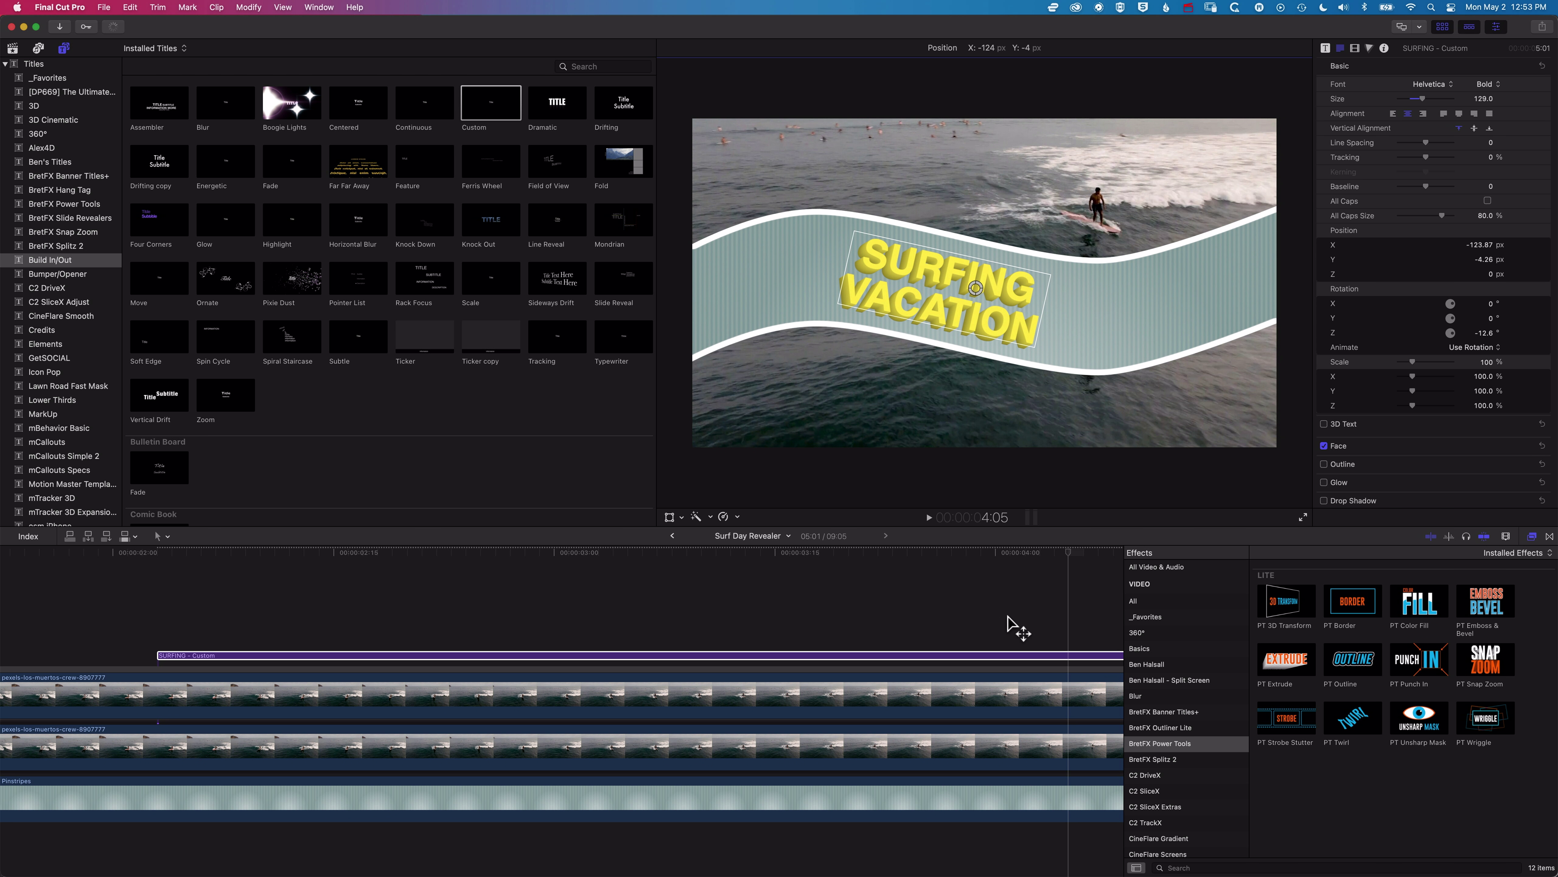
{"action": "left_click_drag", "start_coordinate": [1064, 551], "coordinate": [828, 552]}
Replay the extruded title animation from just before the title appears
{"action": "left_click", "coordinate": [204, 575]}
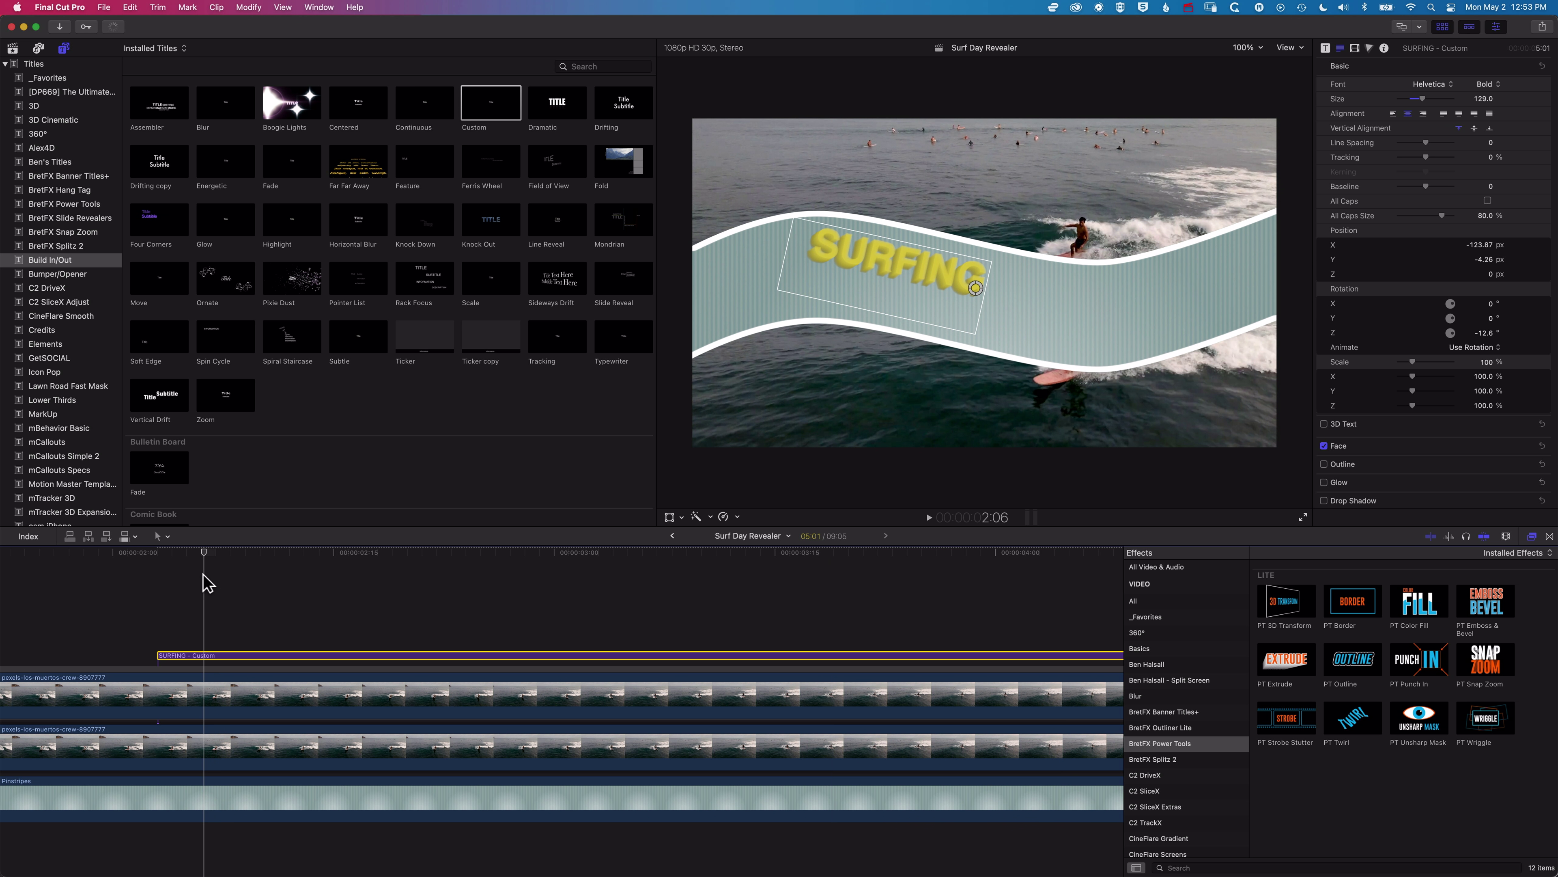
{"action": "left_click", "coordinate": [140, 575]}
{"action": "key", "text": "space"}
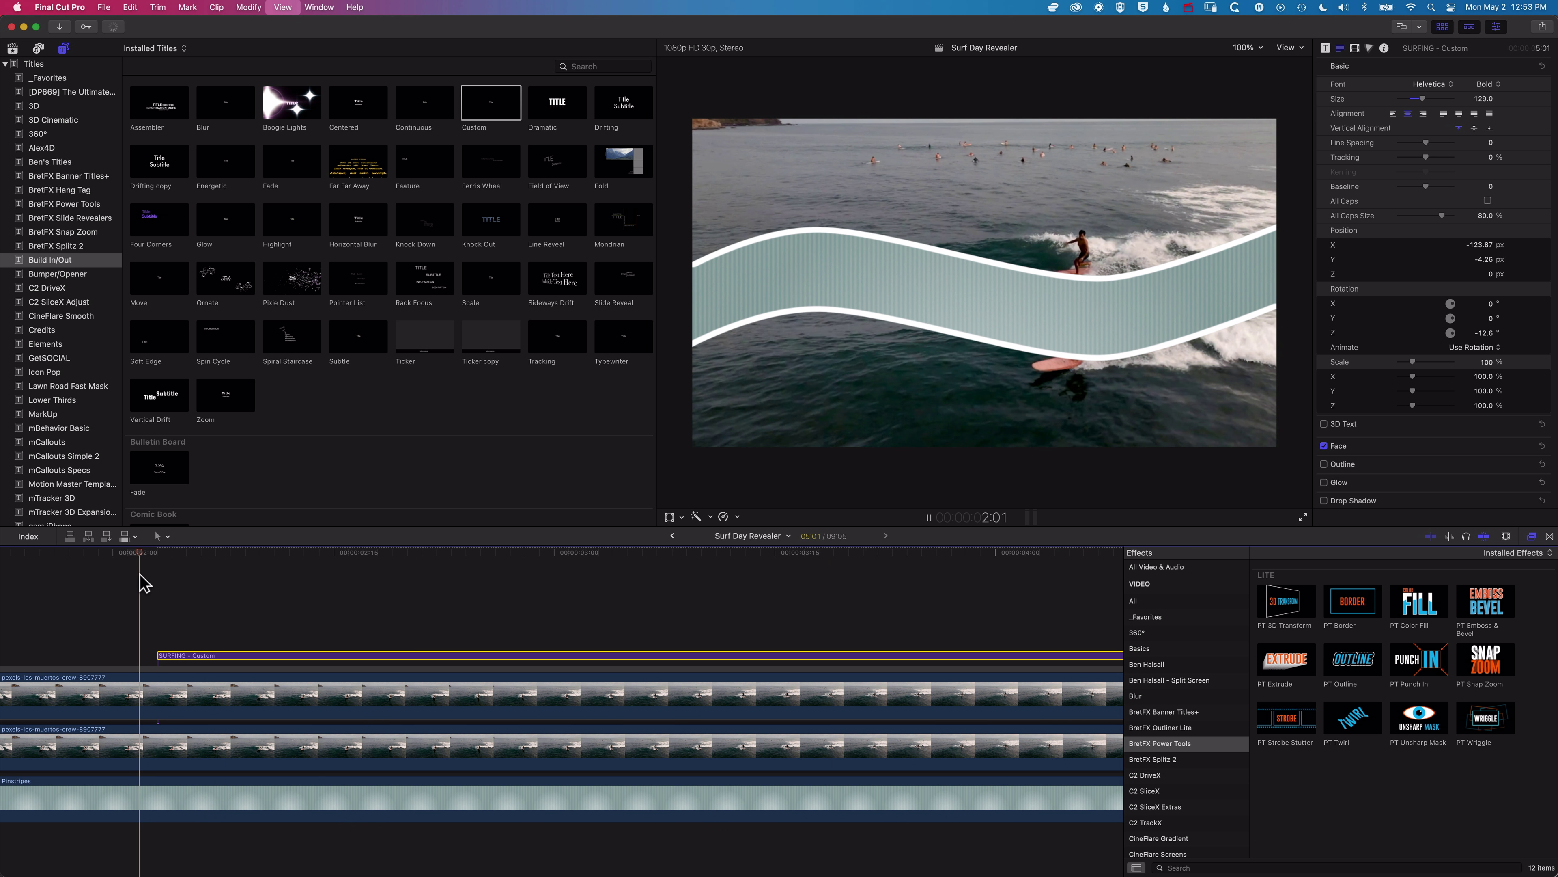
{"action": "key", "text": "space"}
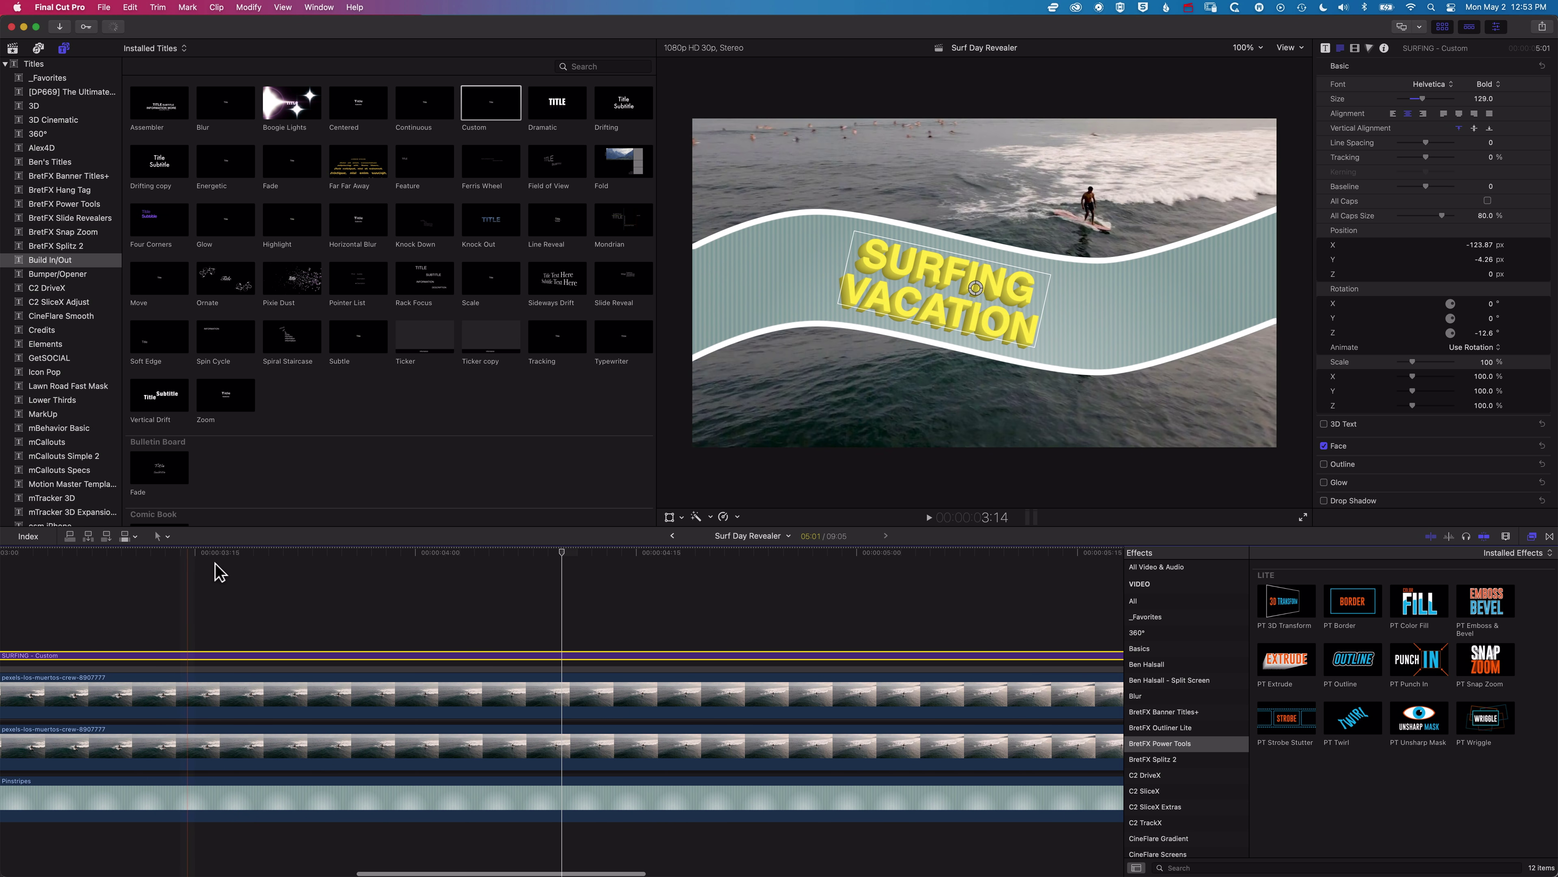
Add a Custom title as a connected clip above the surf footage at about 2:27
{"action": "scroll", "coordinate": [303, 606], "scroll_direction": "left", "scroll_amount": 10}
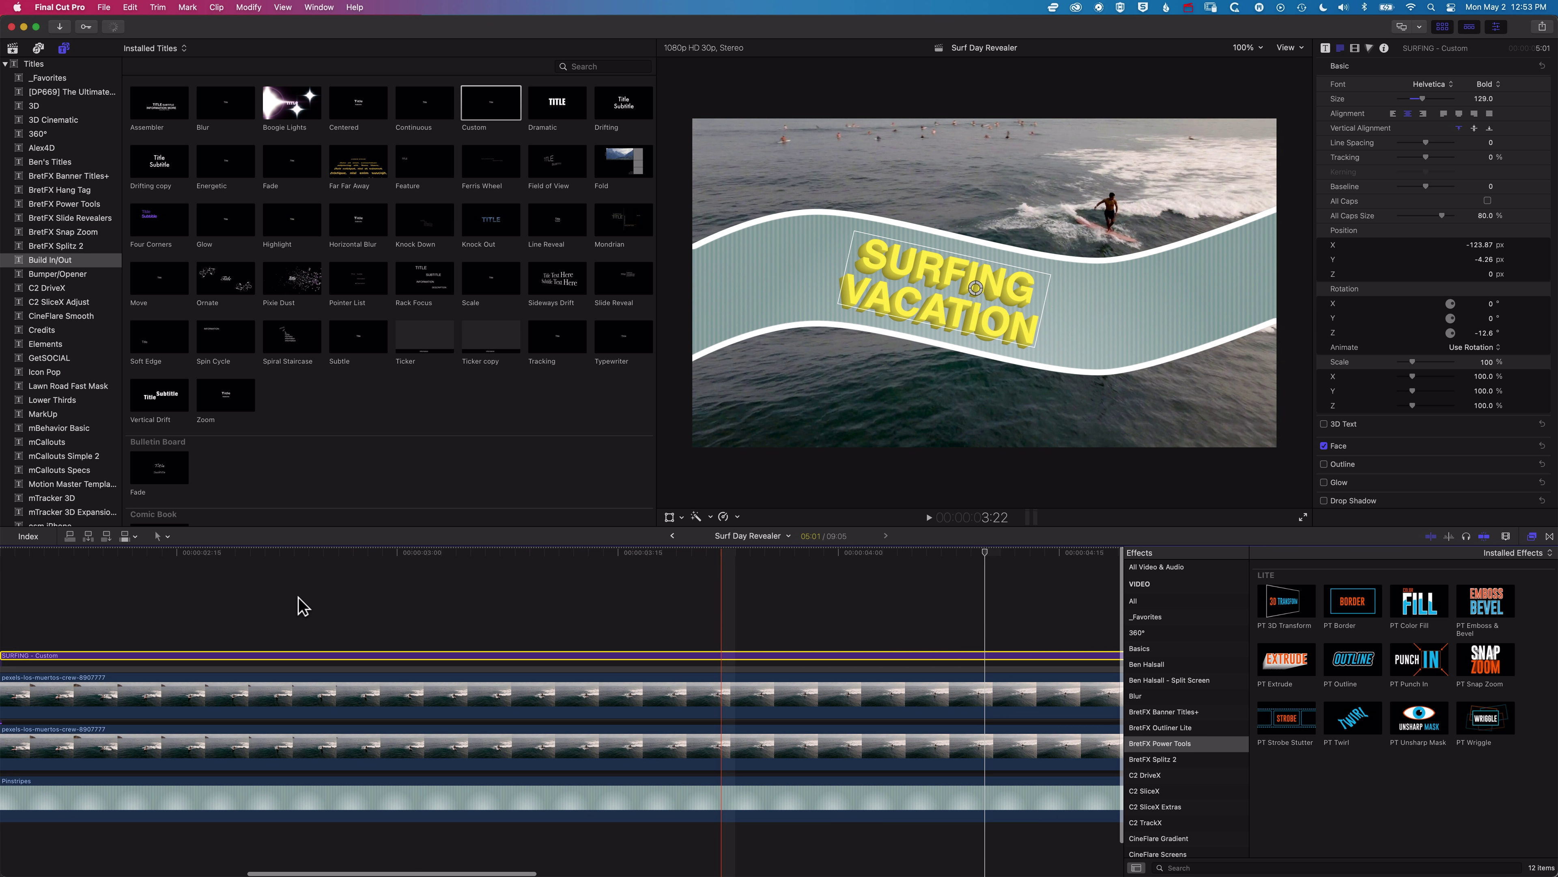
{"action": "left_click_drag", "start_coordinate": [425, 556], "coordinate": [464, 558]}
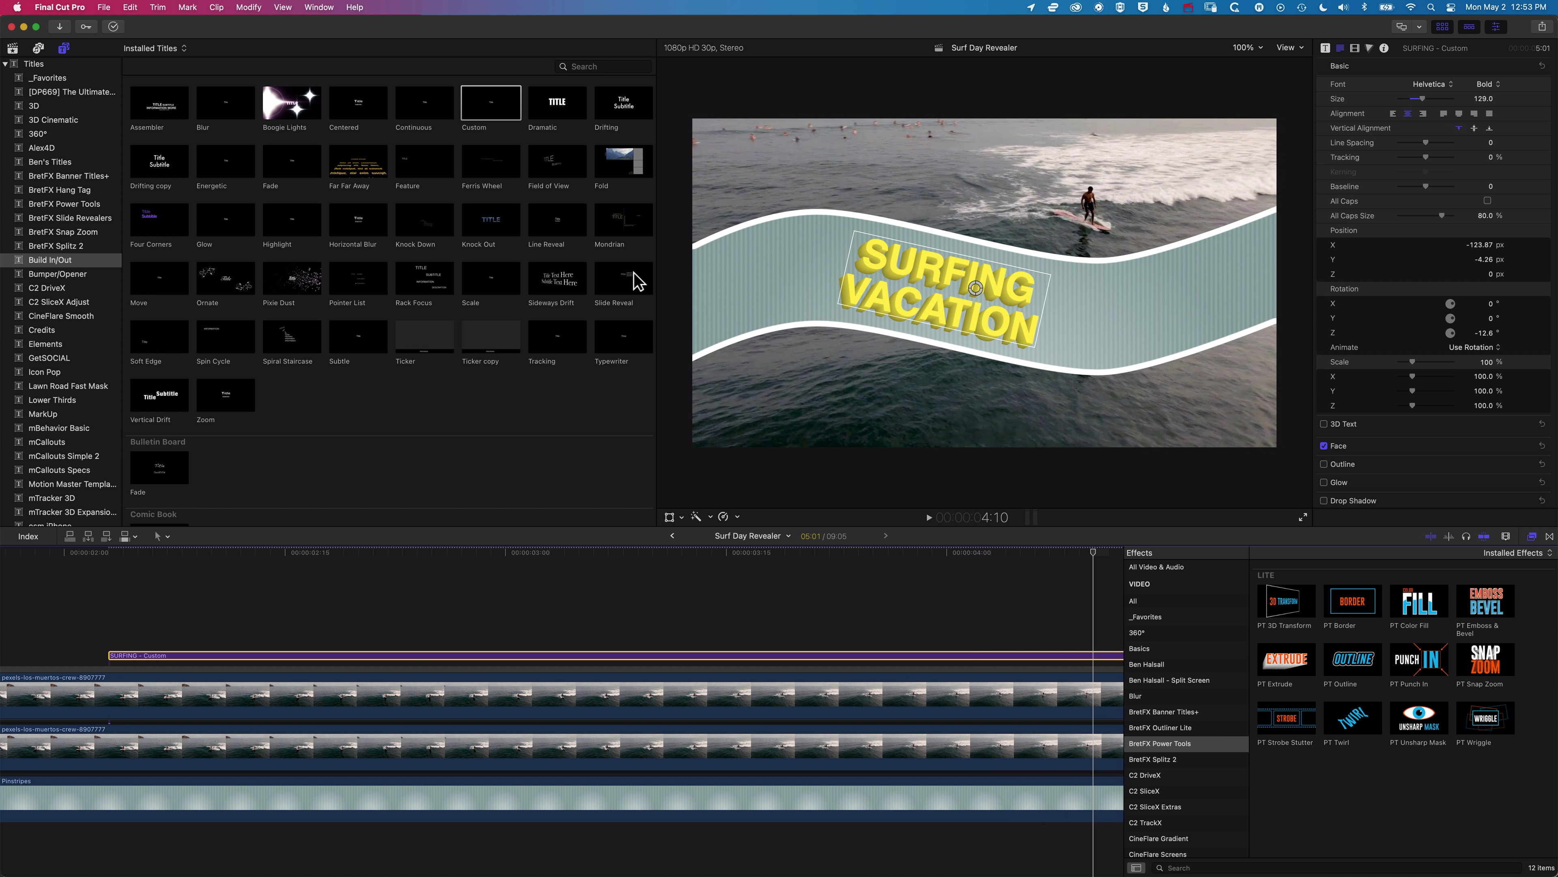
{"action": "left_click_drag", "start_coordinate": [489, 102], "coordinate": [853, 558]}
Fit the project to the timeline, preview it up to 4:02, and select the placeholder Title text
{"action": "key", "text": "shift+z"}
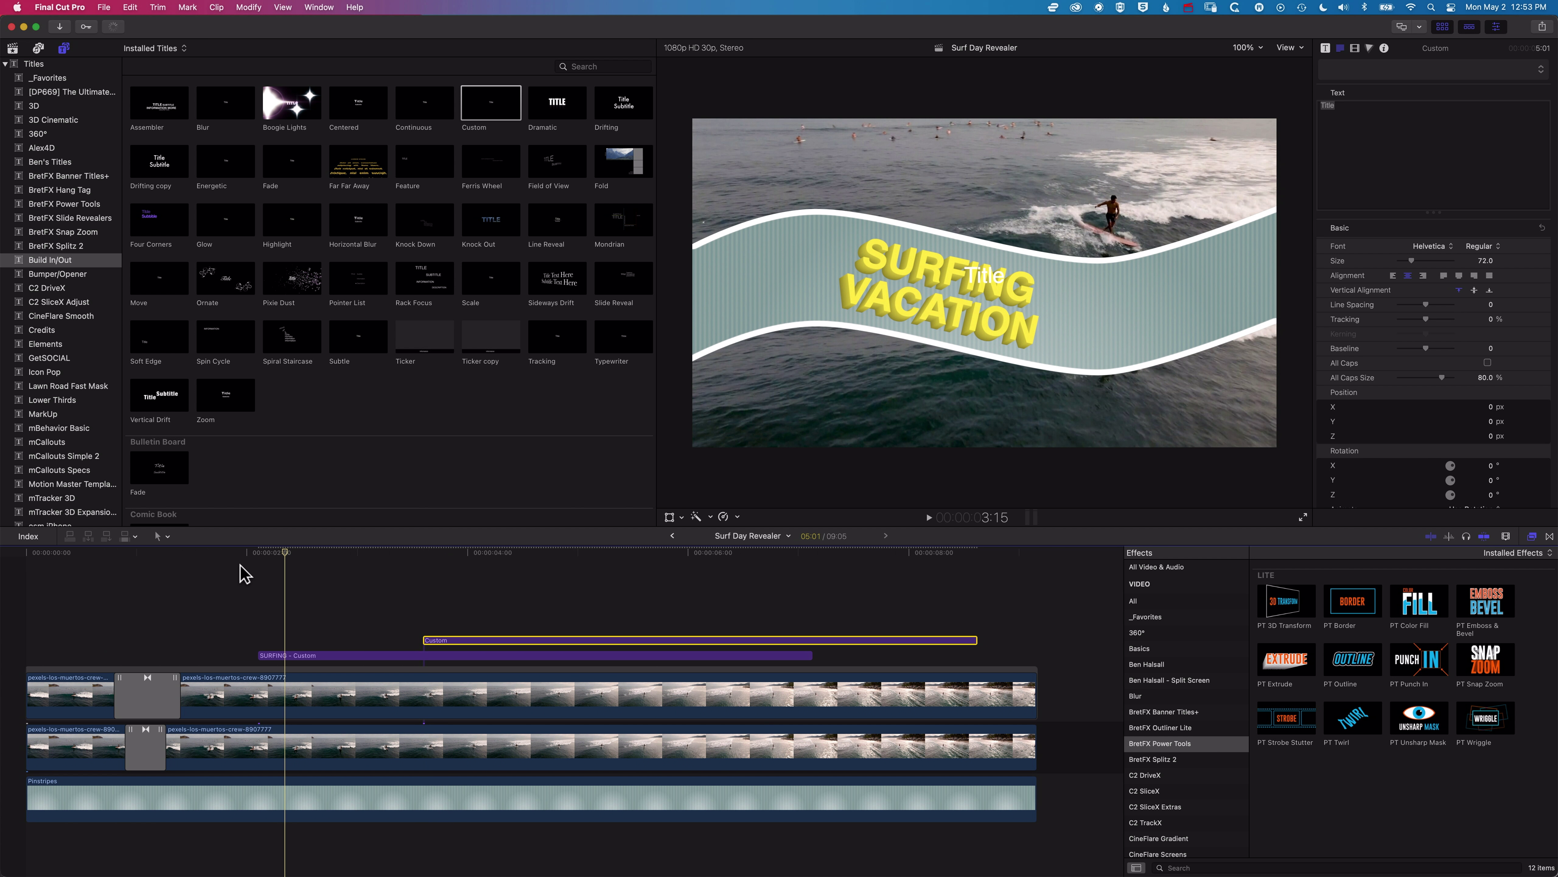
{"action": "key", "text": "space"}
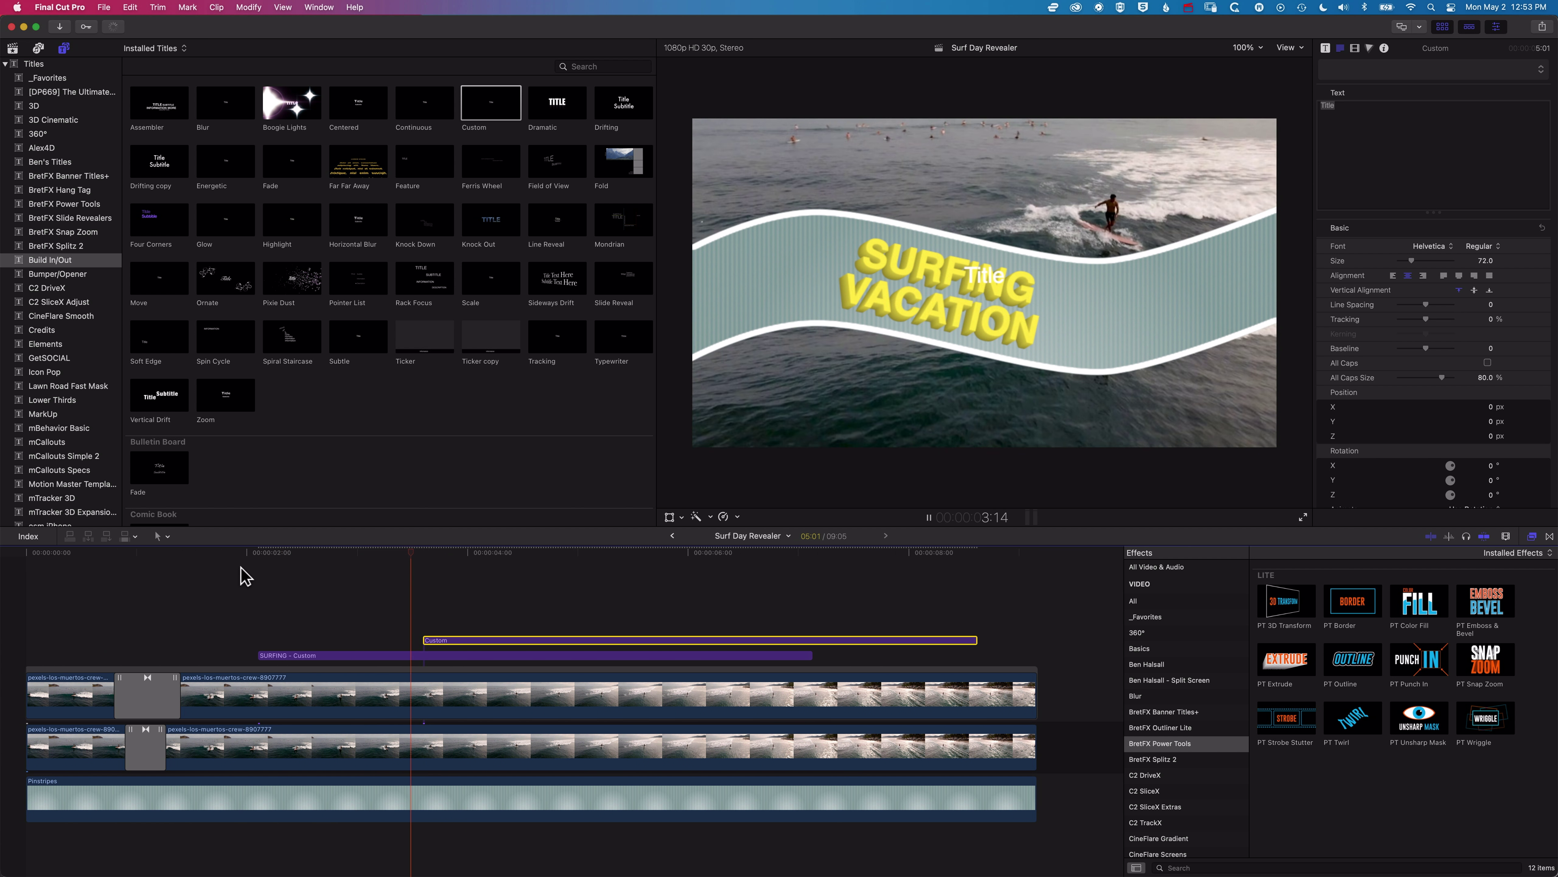
{"action": "key", "text": "space"}
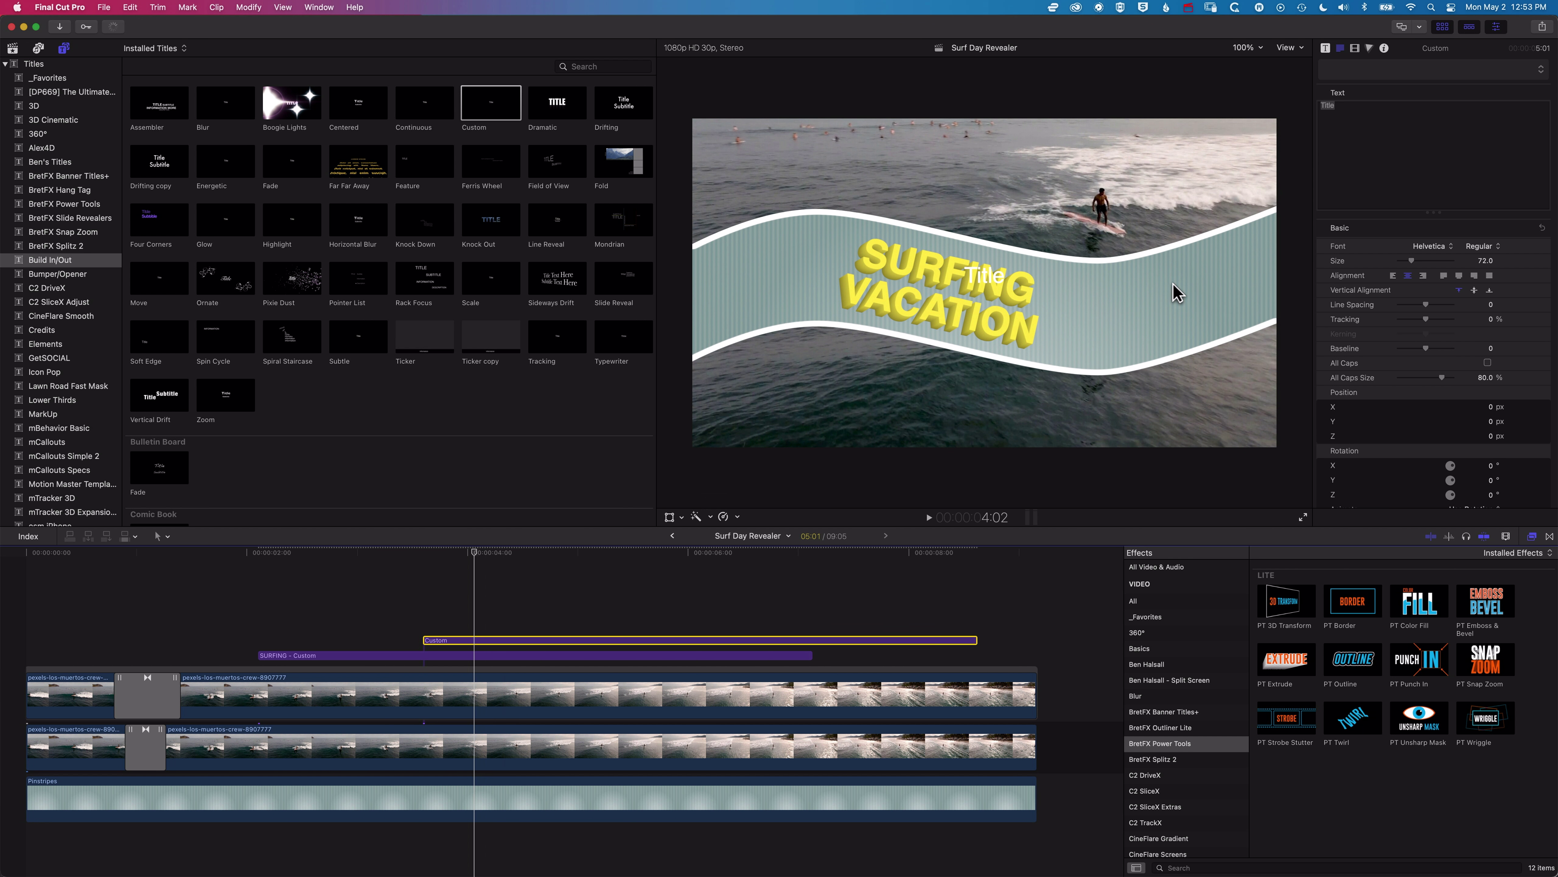
{"action": "left_click", "coordinate": [1347, 114]}
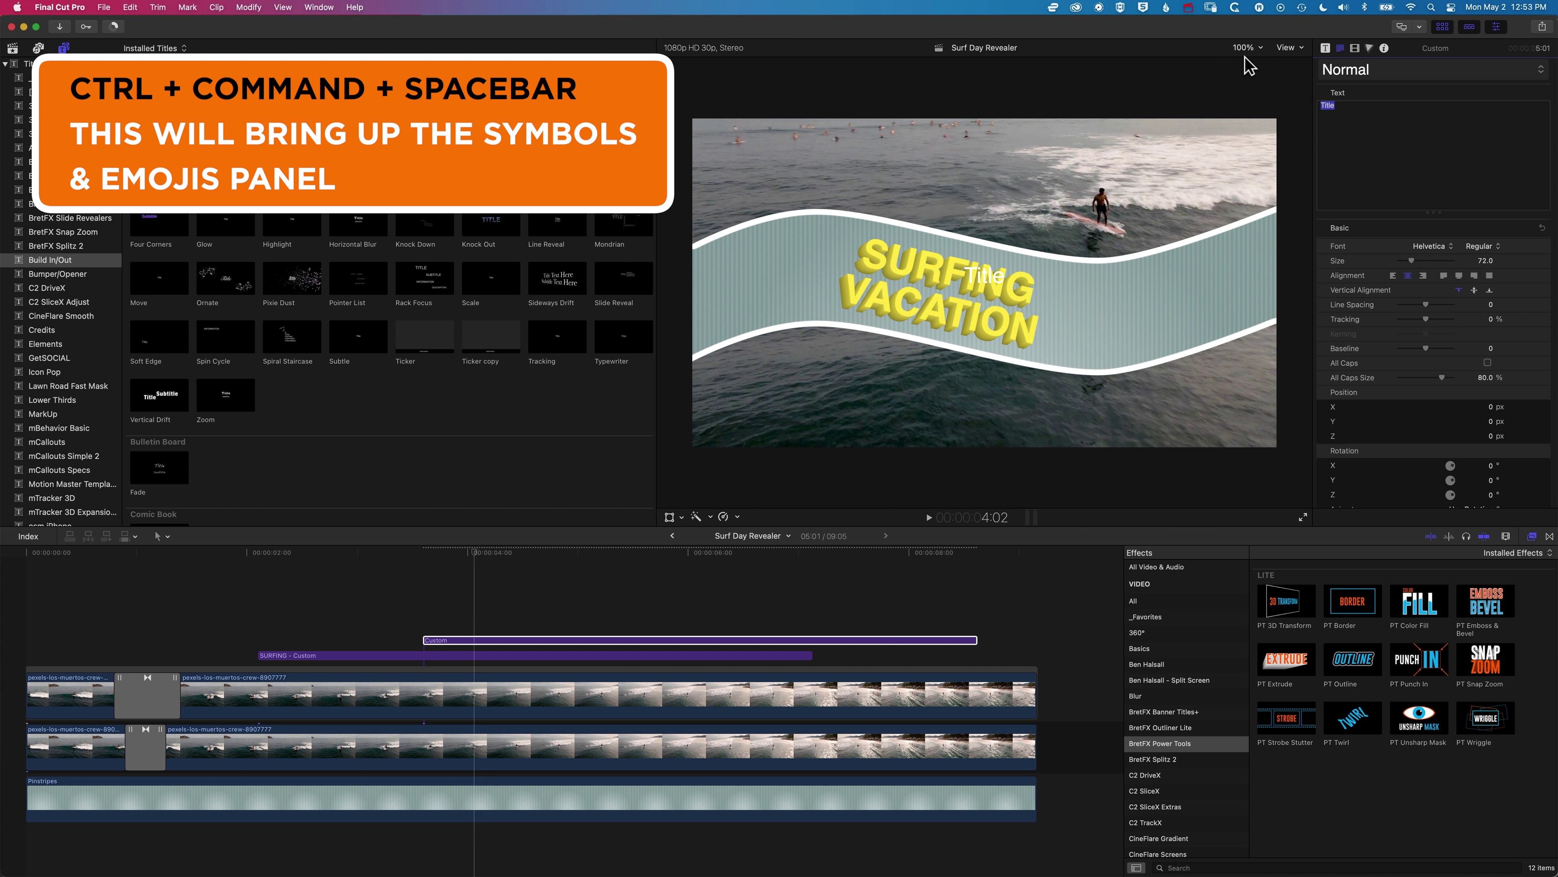
Replace the text with woman and man surfer emojis at size 169, placed at X 413.82, Y −157 px
{"action": "key", "text": "ctrl+super+space"}
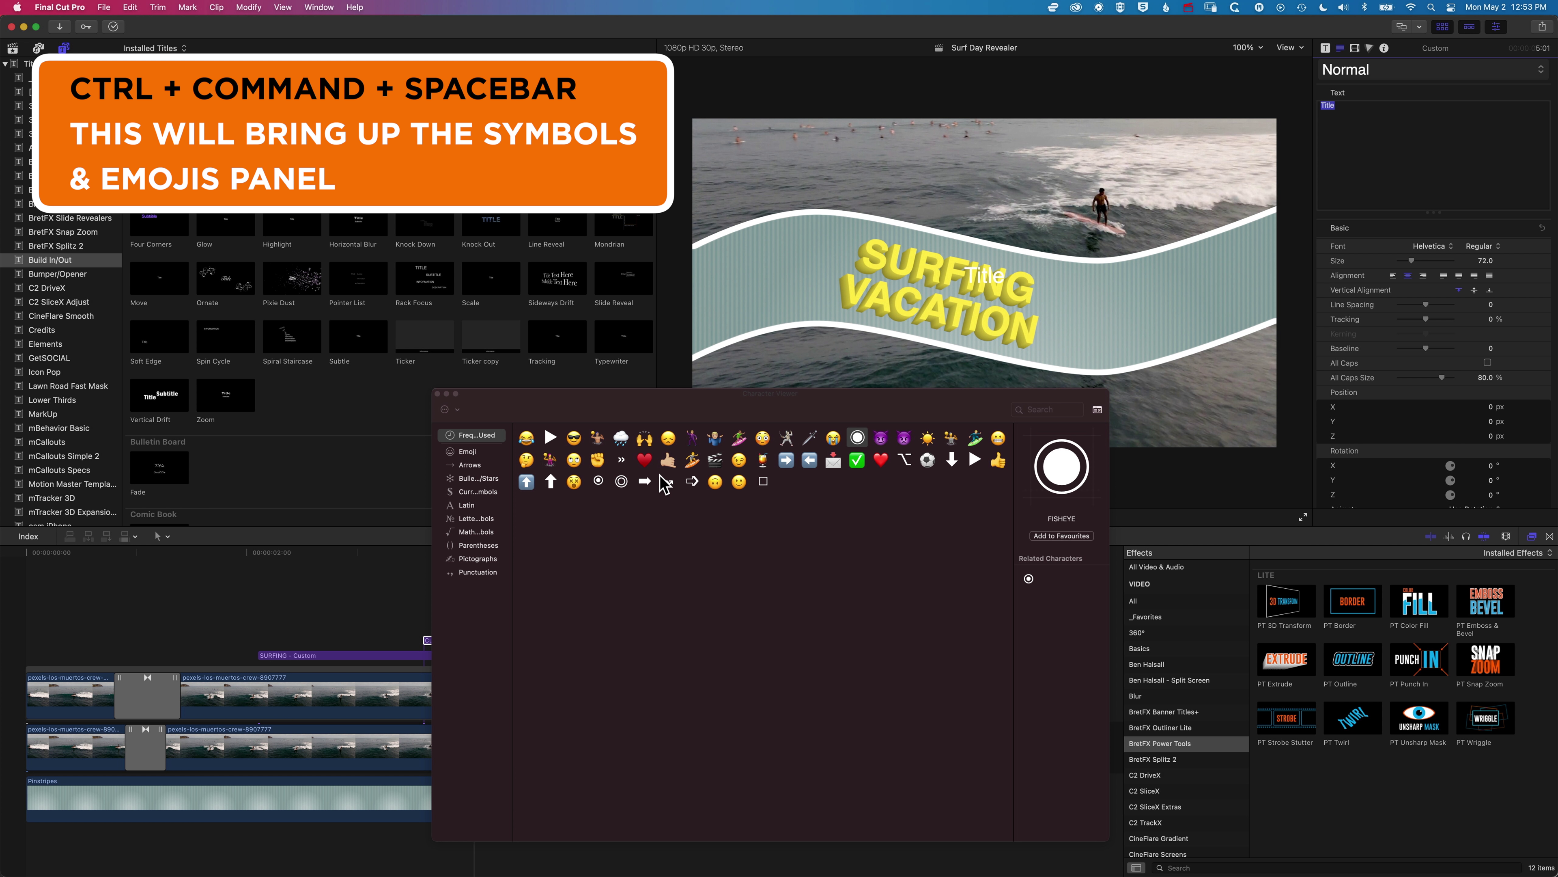
{"action": "double_click", "coordinate": [740, 439]}
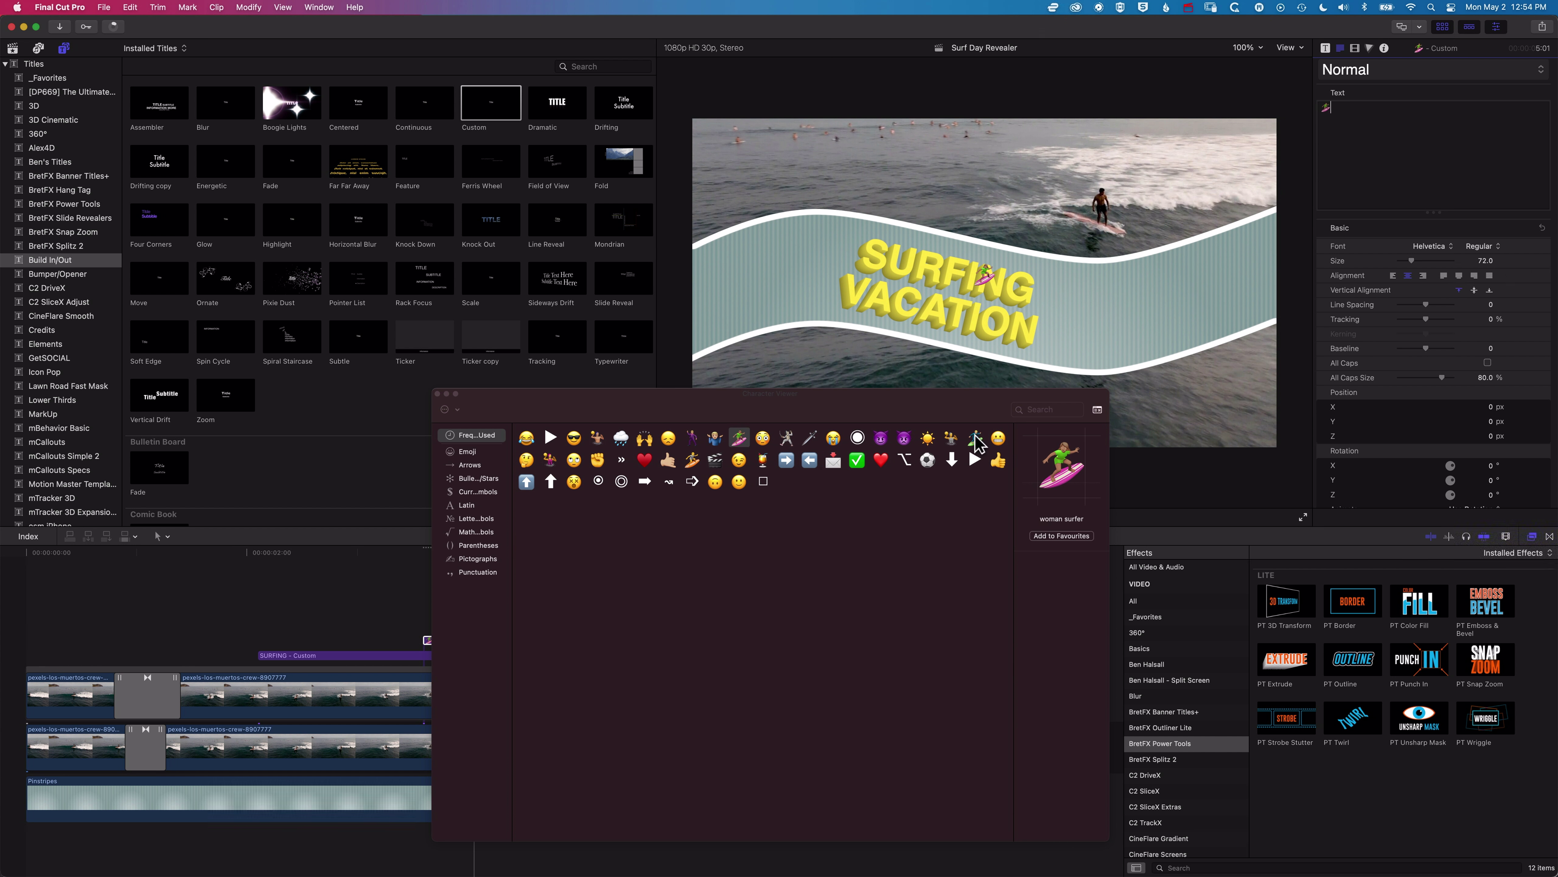
{"action": "double_click", "coordinate": [976, 438]}
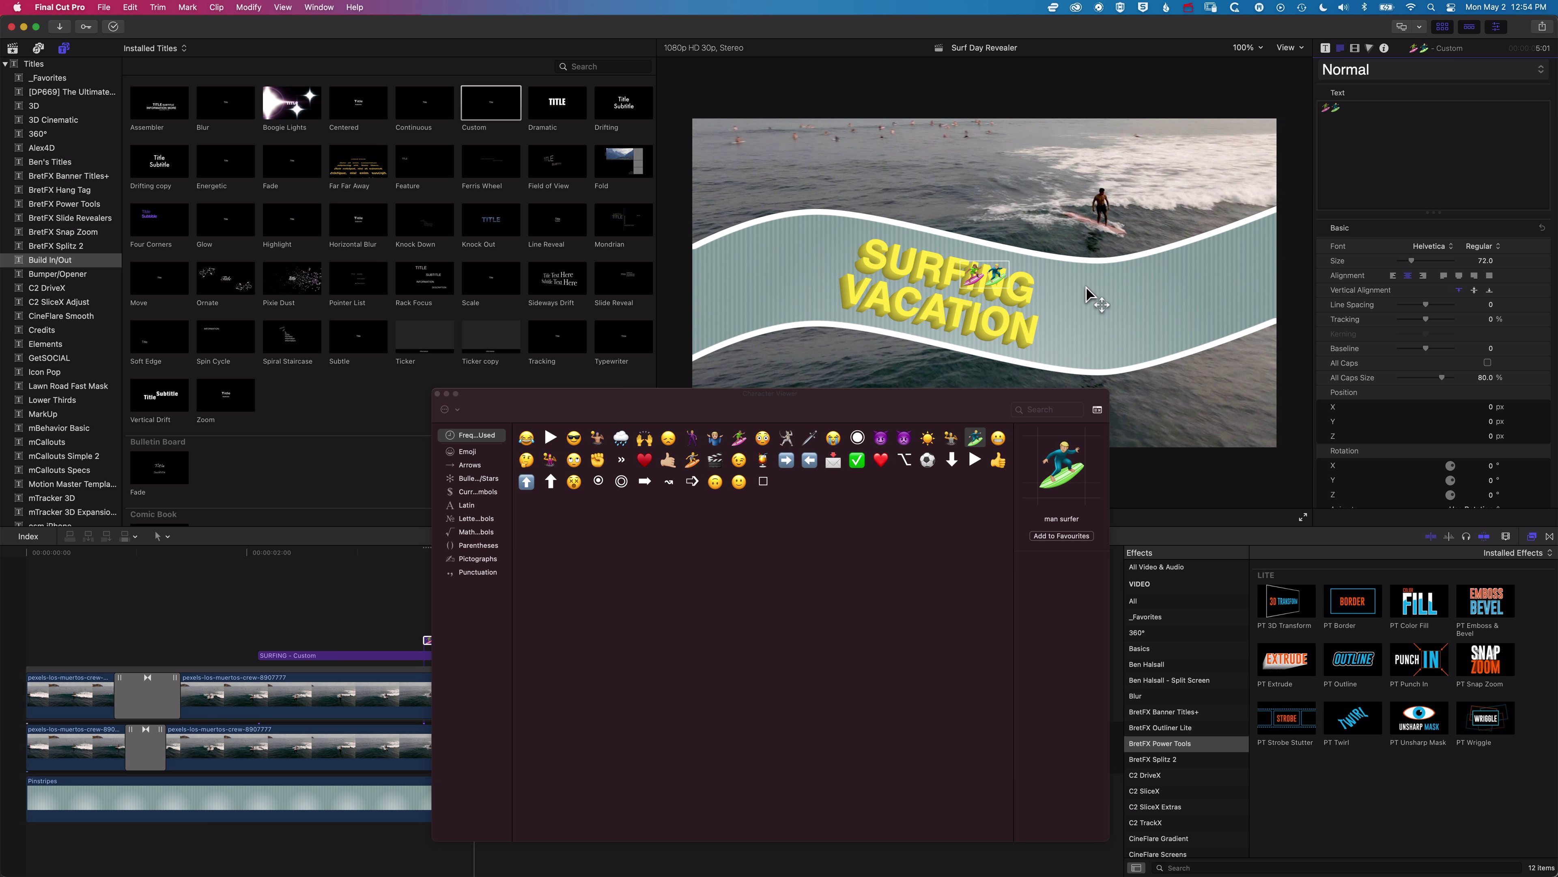
{"action": "left_click_drag", "start_coordinate": [992, 270], "coordinate": [1105, 311]}
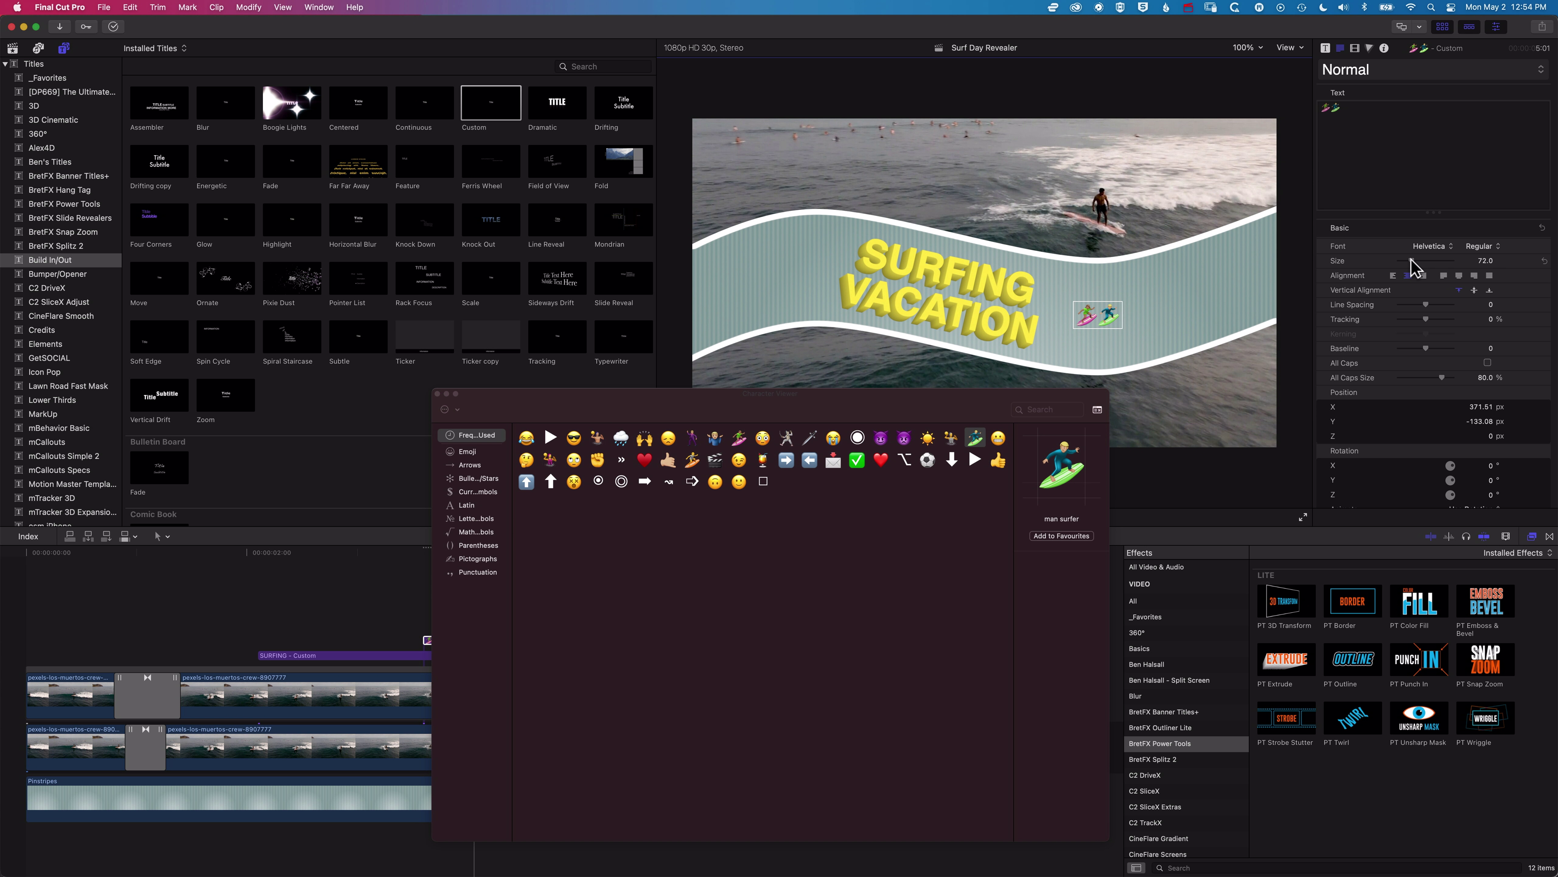
{"action": "left_click_drag", "start_coordinate": [1416, 261], "coordinate": [1430, 261]}
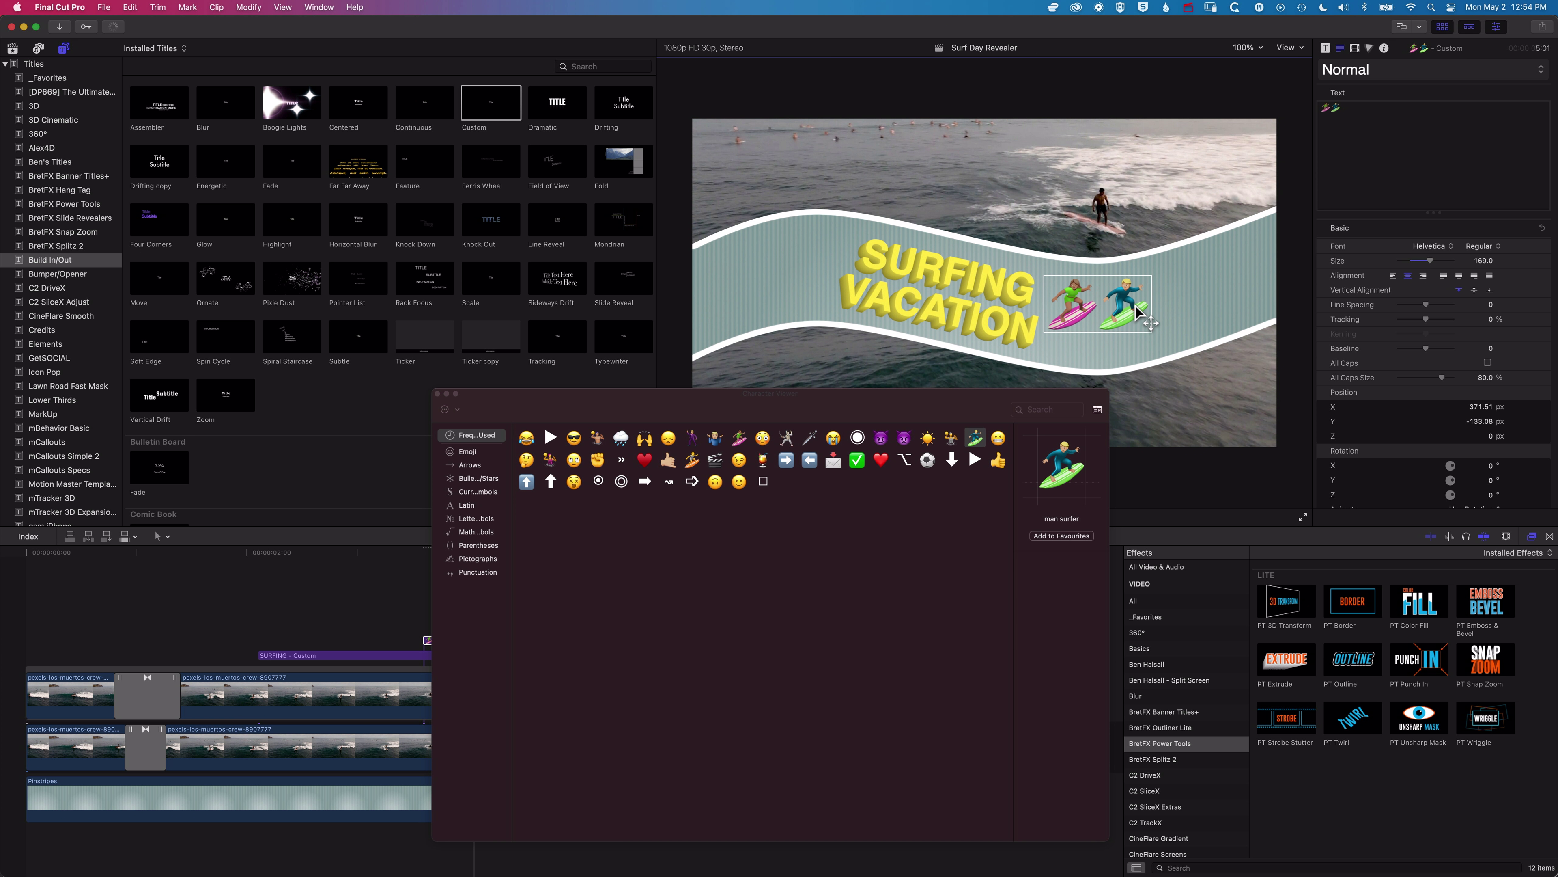
{"action": "left_click_drag", "start_coordinate": [1132, 307], "coordinate": [1149, 317]}
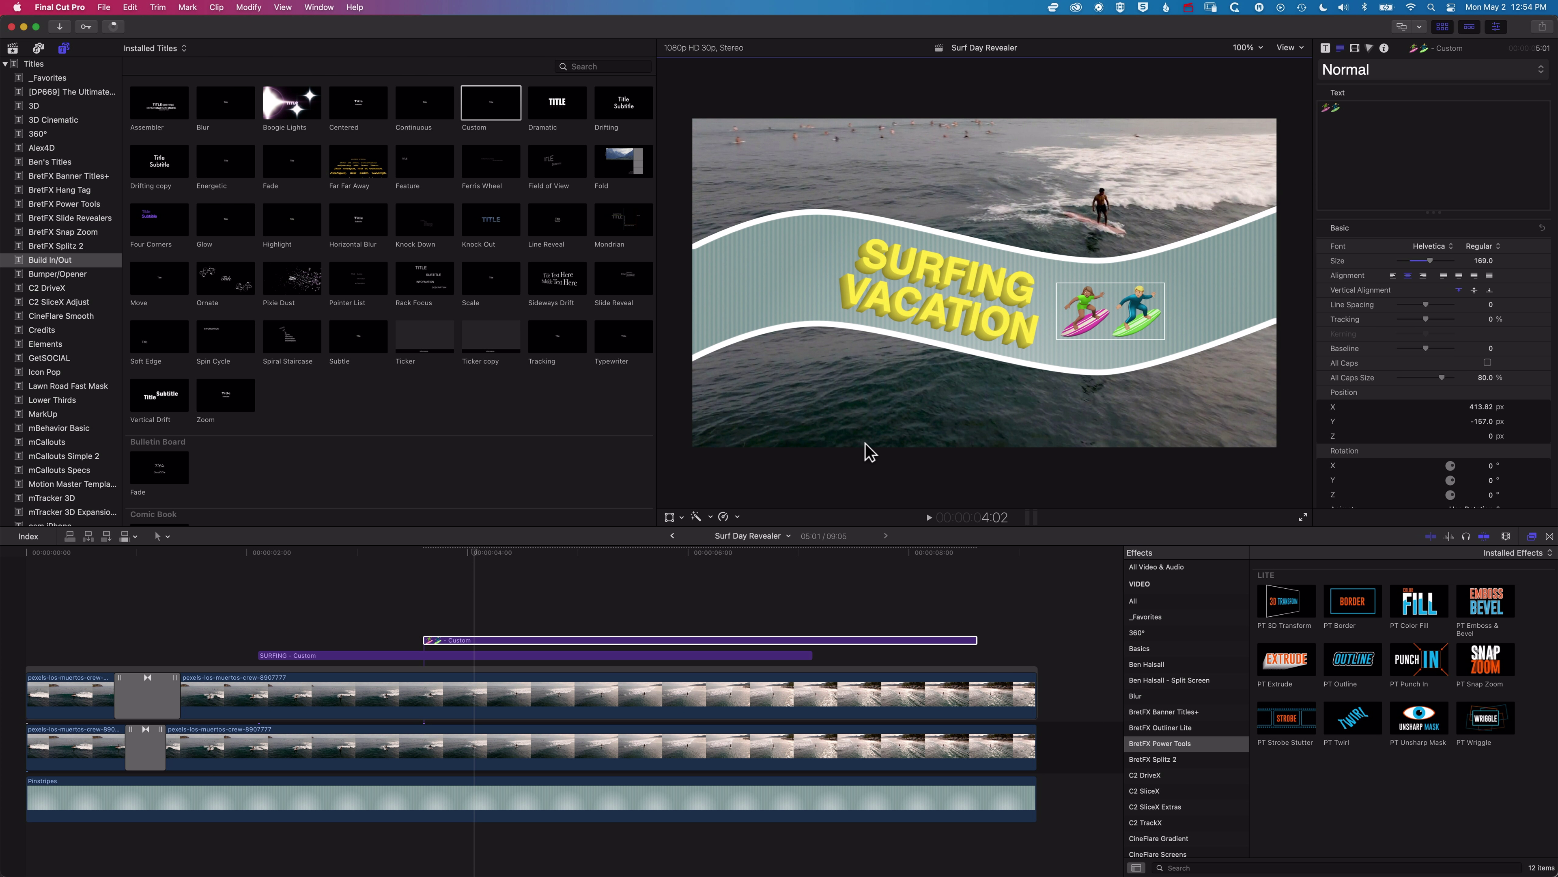
Set the emoji title's In Opacity to 0% with a small In Position offset, then preview from about 1:20
{"action": "left_click", "coordinate": [1326, 49]}
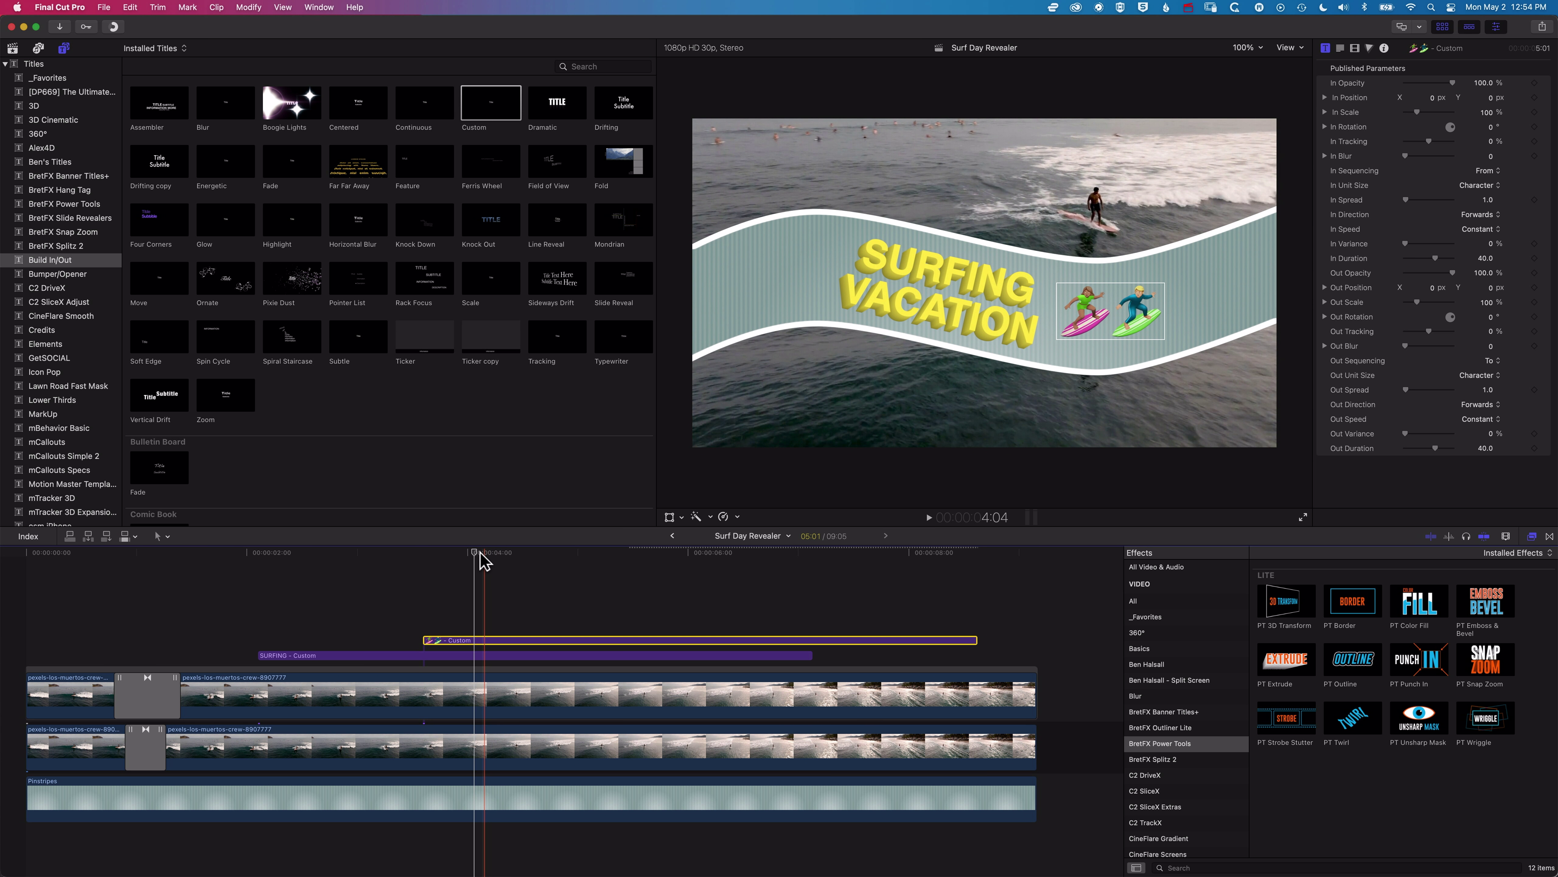
{"action": "left_click", "coordinate": [422, 555]}
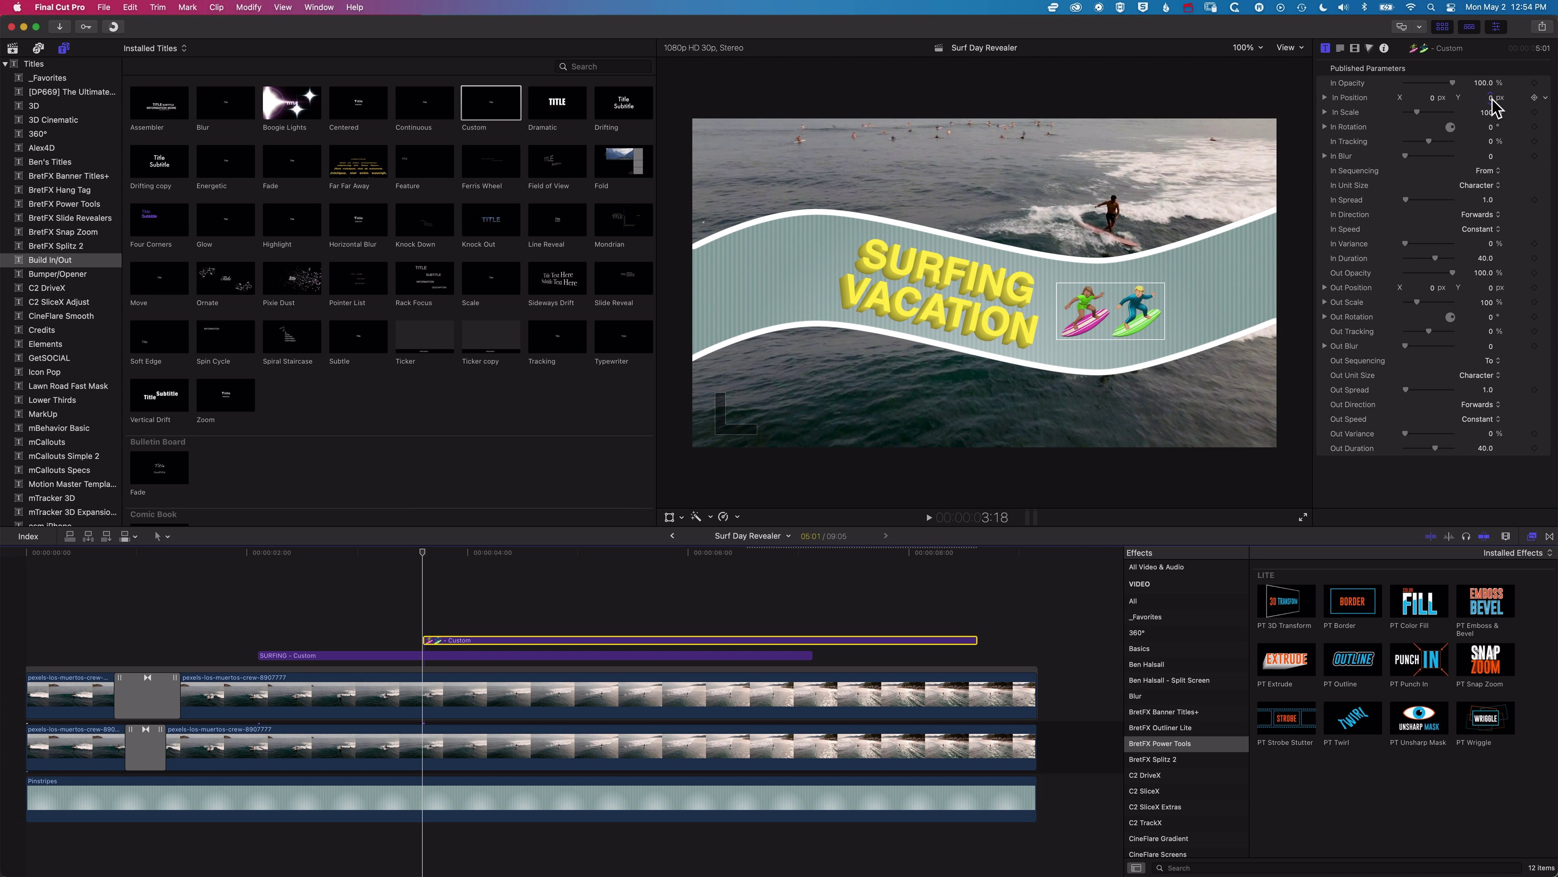
{"action": "left_click_drag", "start_coordinate": [1492, 100], "coordinate": [1383, 82]}
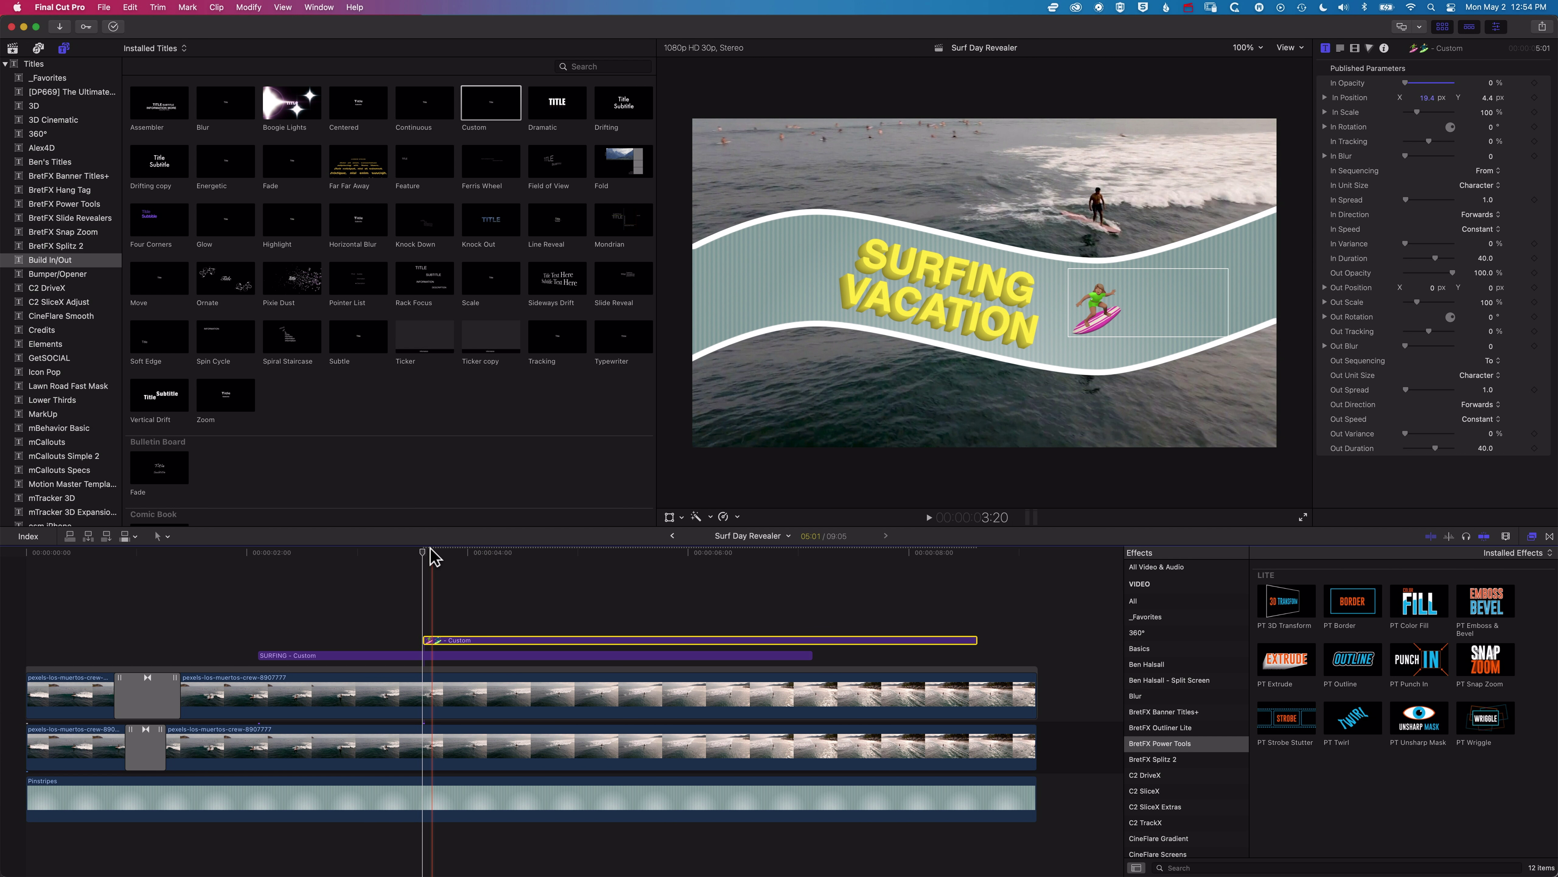
{"action": "left_click", "coordinate": [384, 552]}
{"action": "left_click", "coordinate": [209, 556]}
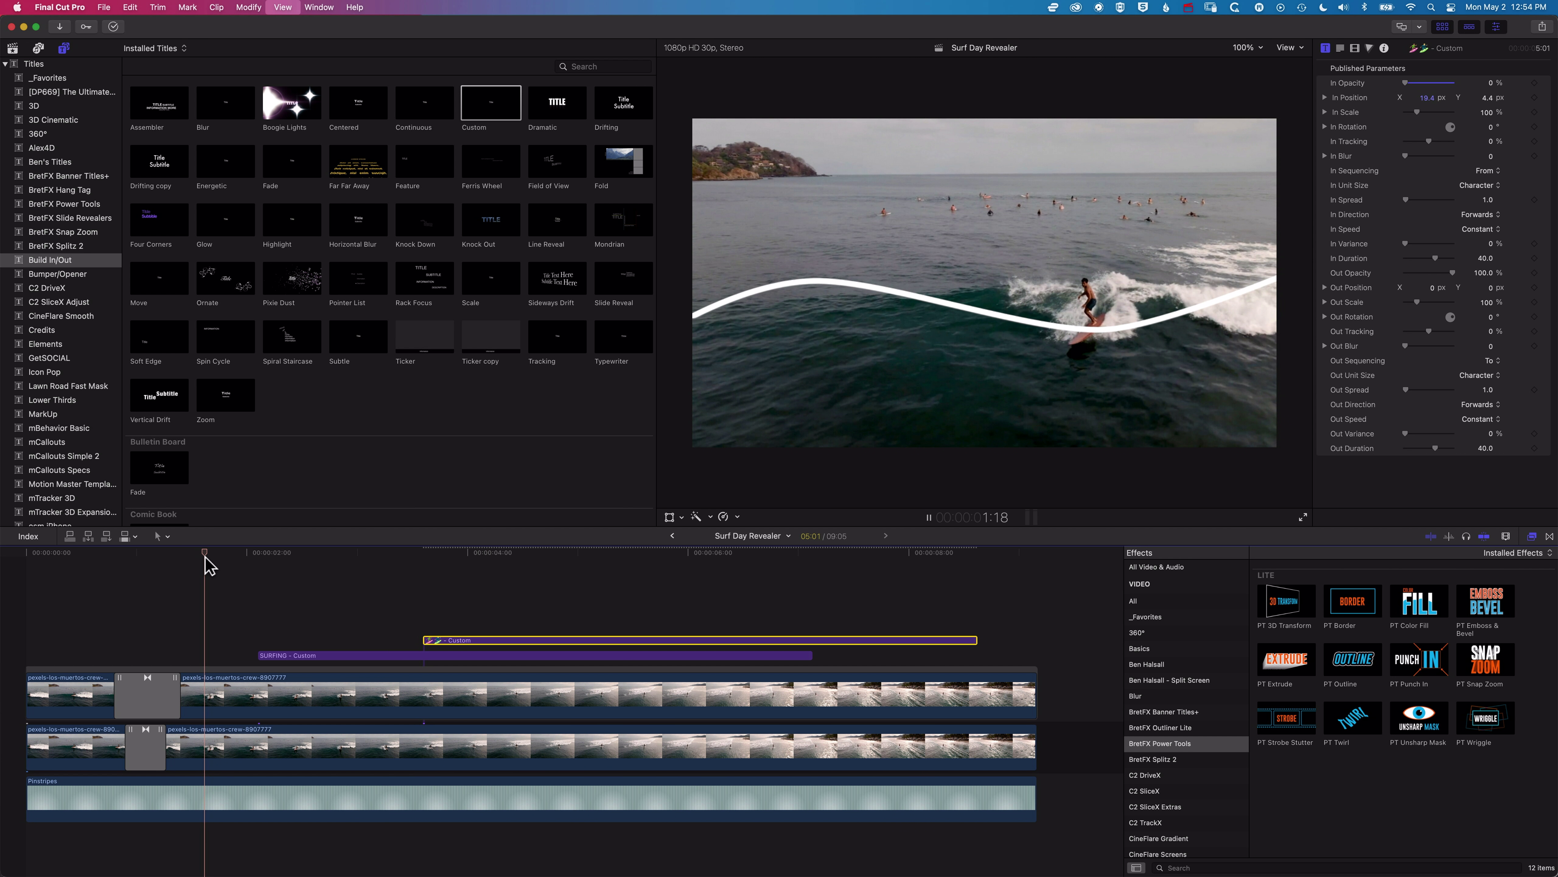
{"action": "key", "text": "space"}
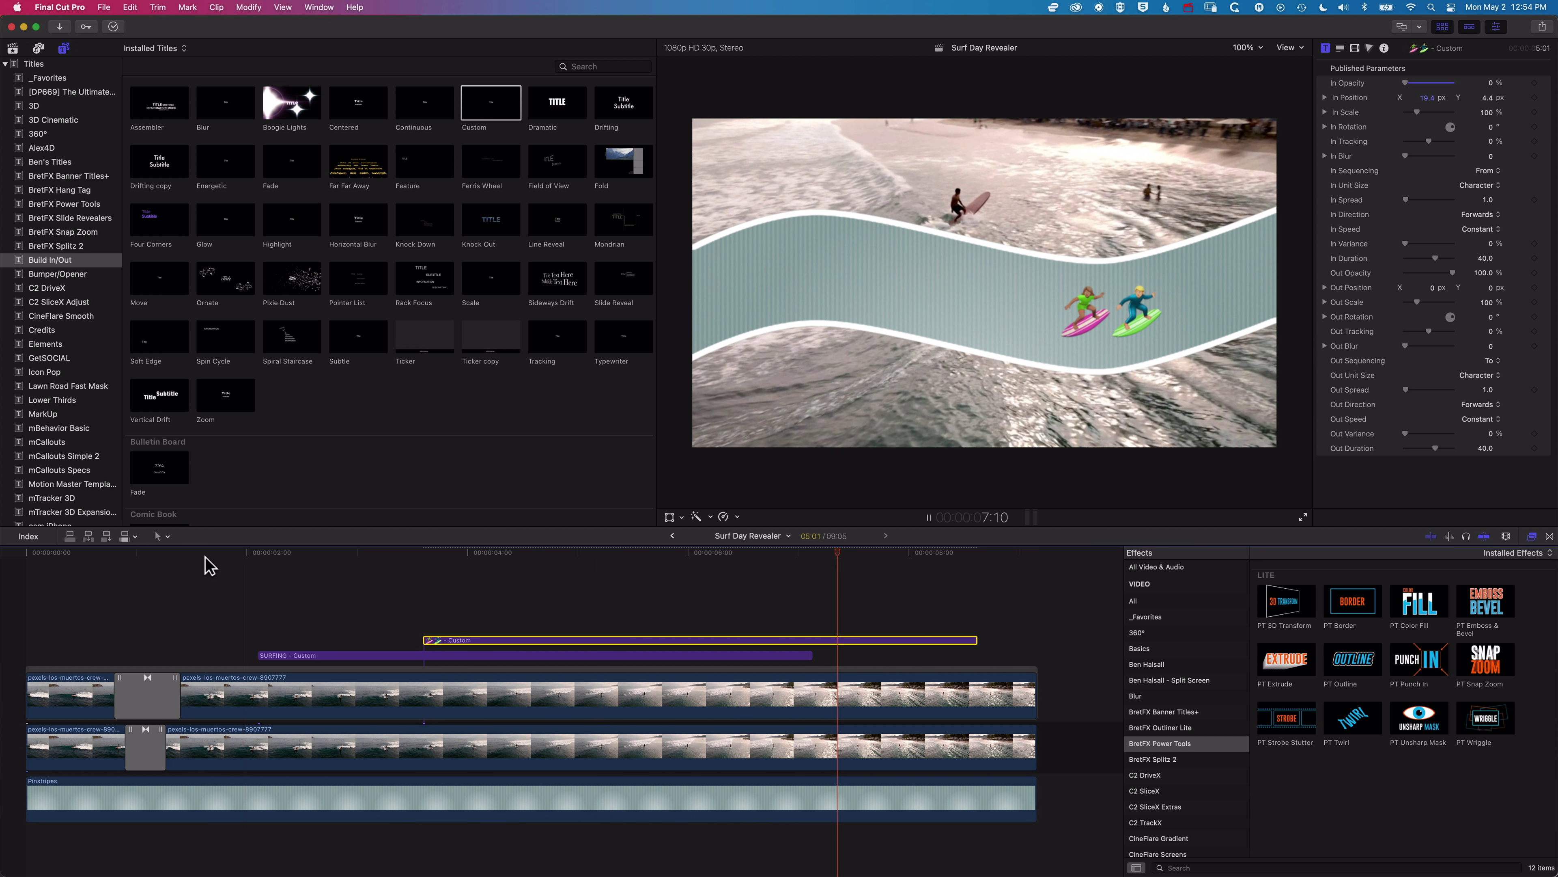
Extend the end edges of both title clips to the end of the video
{"action": "left_click", "coordinate": [810, 655]}
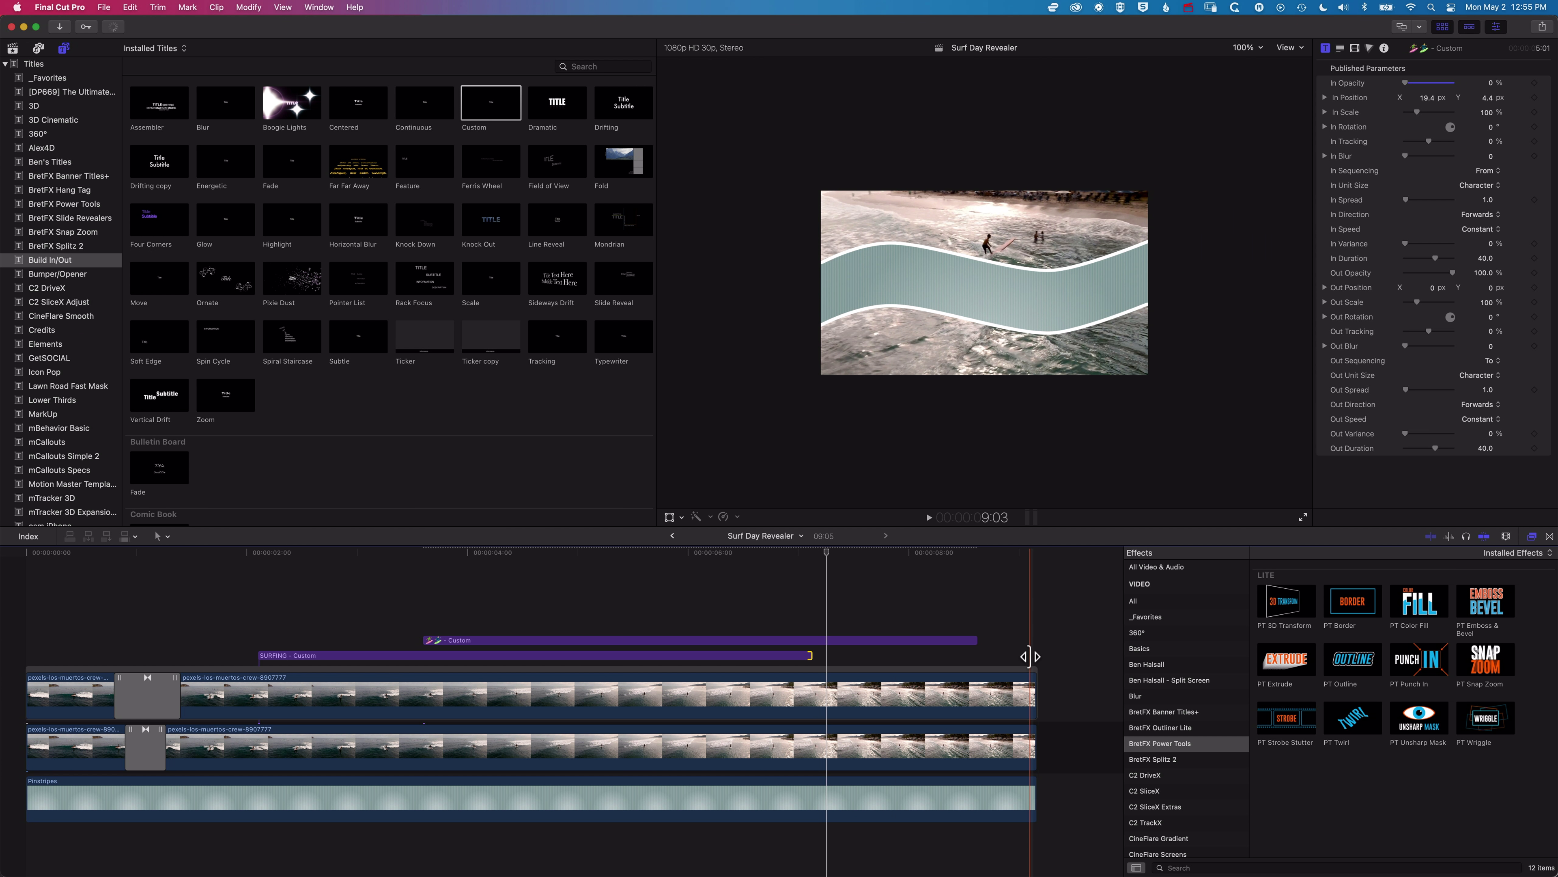
{"action": "left_click_drag", "start_coordinate": [1030, 657], "coordinate": [1035, 657]}
{"action": "left_click", "coordinate": [876, 555]}
{"action": "left_click", "coordinate": [881, 553]}
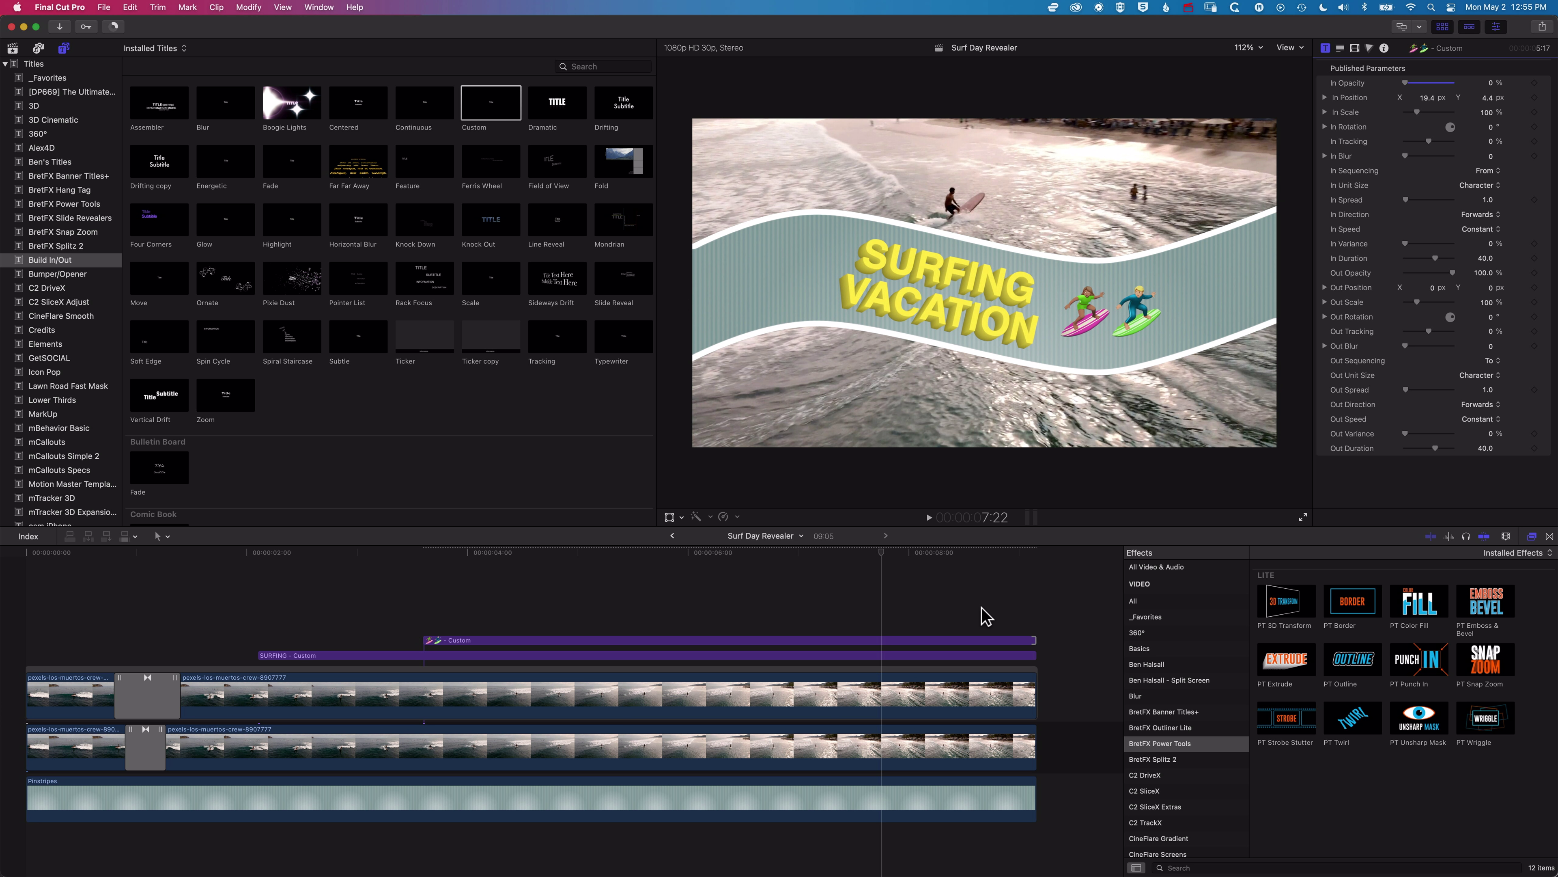
Set the surfer emoji title's Out Opacity to 0% and scrub to check the fade-out
{"action": "left_click", "coordinate": [861, 640]}
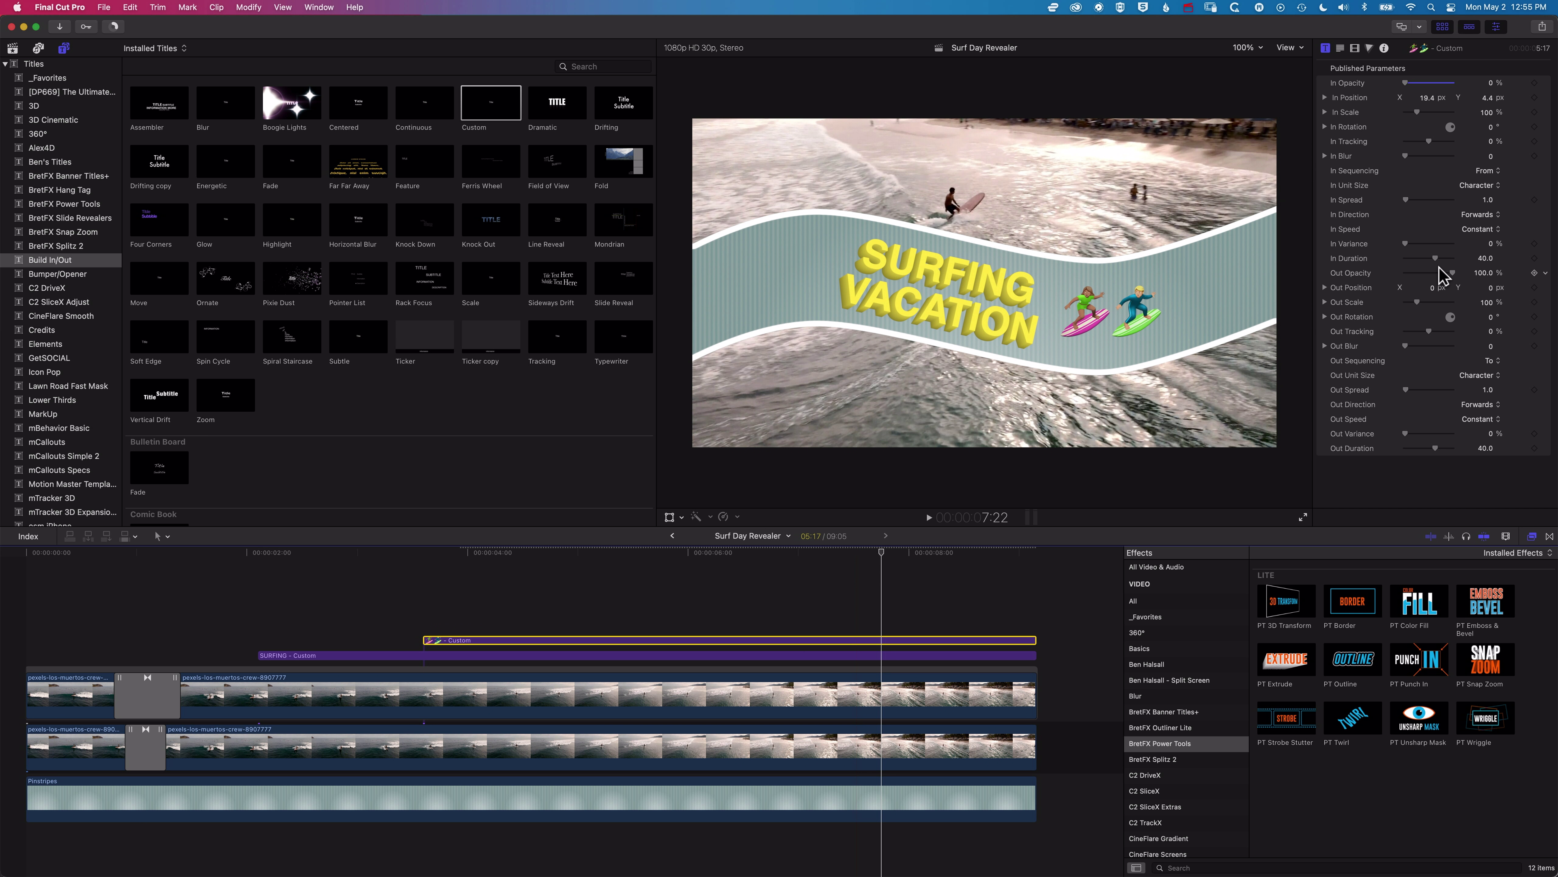
{"action": "left_click_drag", "start_coordinate": [1452, 274], "coordinate": [1395, 277]}
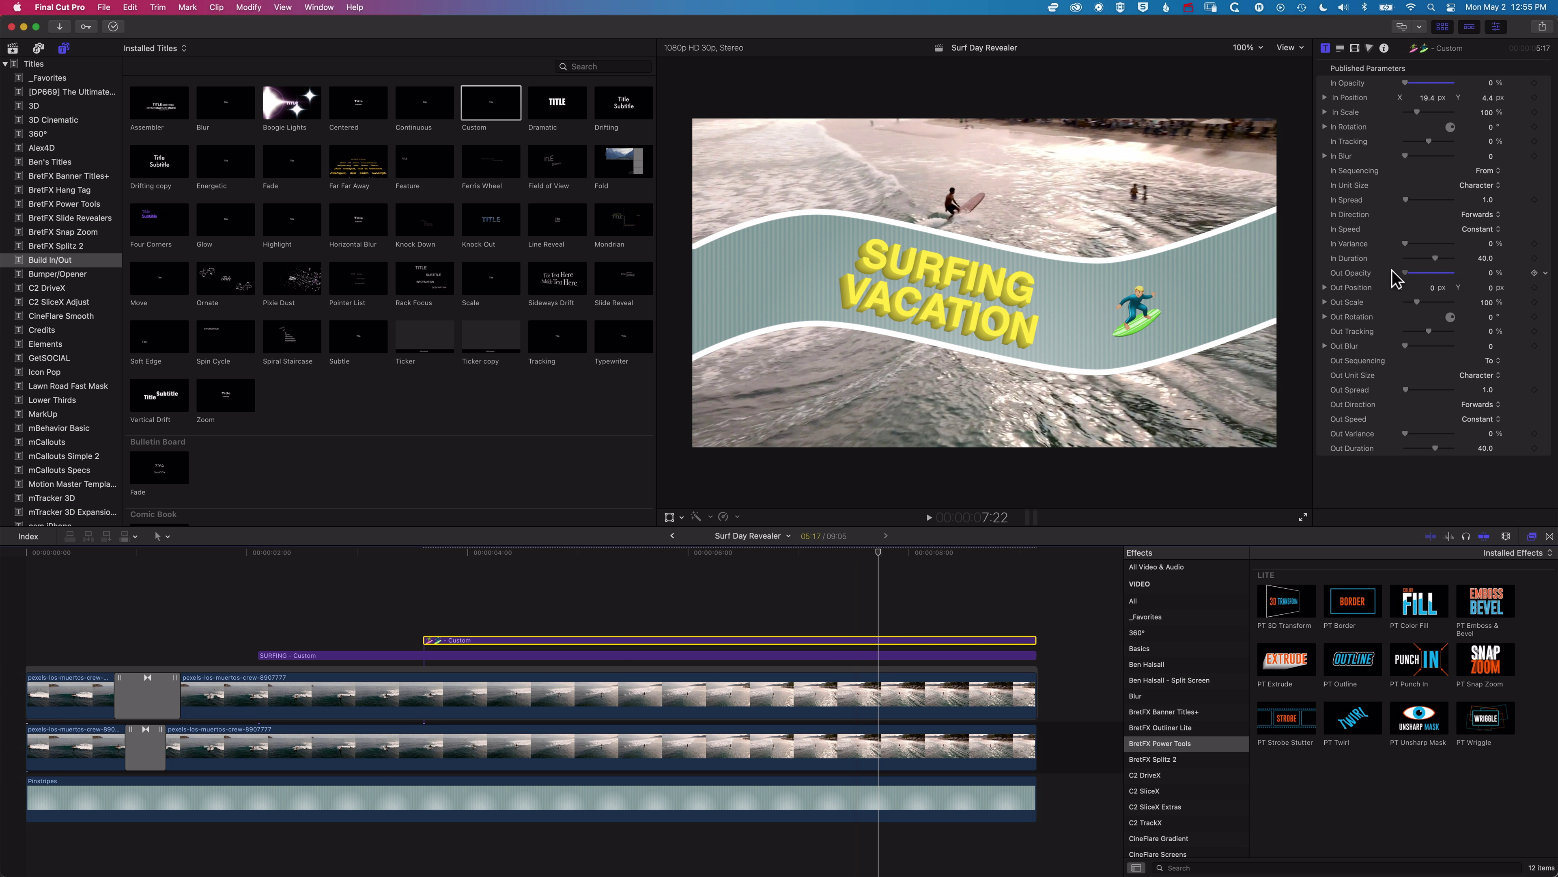
{"action": "left_click_drag", "start_coordinate": [908, 556], "coordinate": [835, 554]}
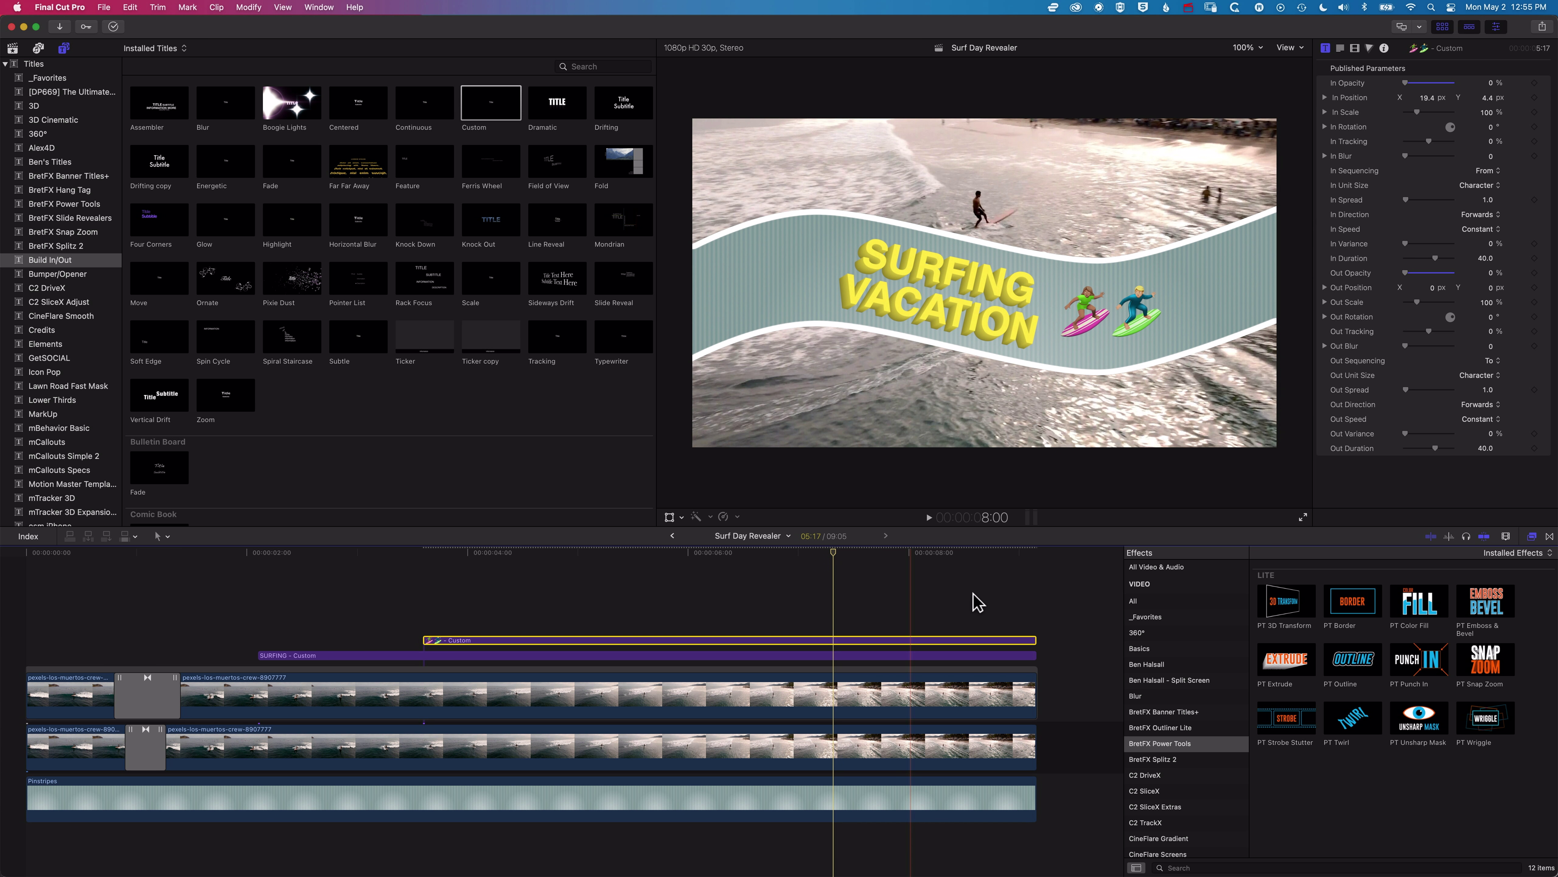
{"action": "left_click", "coordinate": [939, 655]}
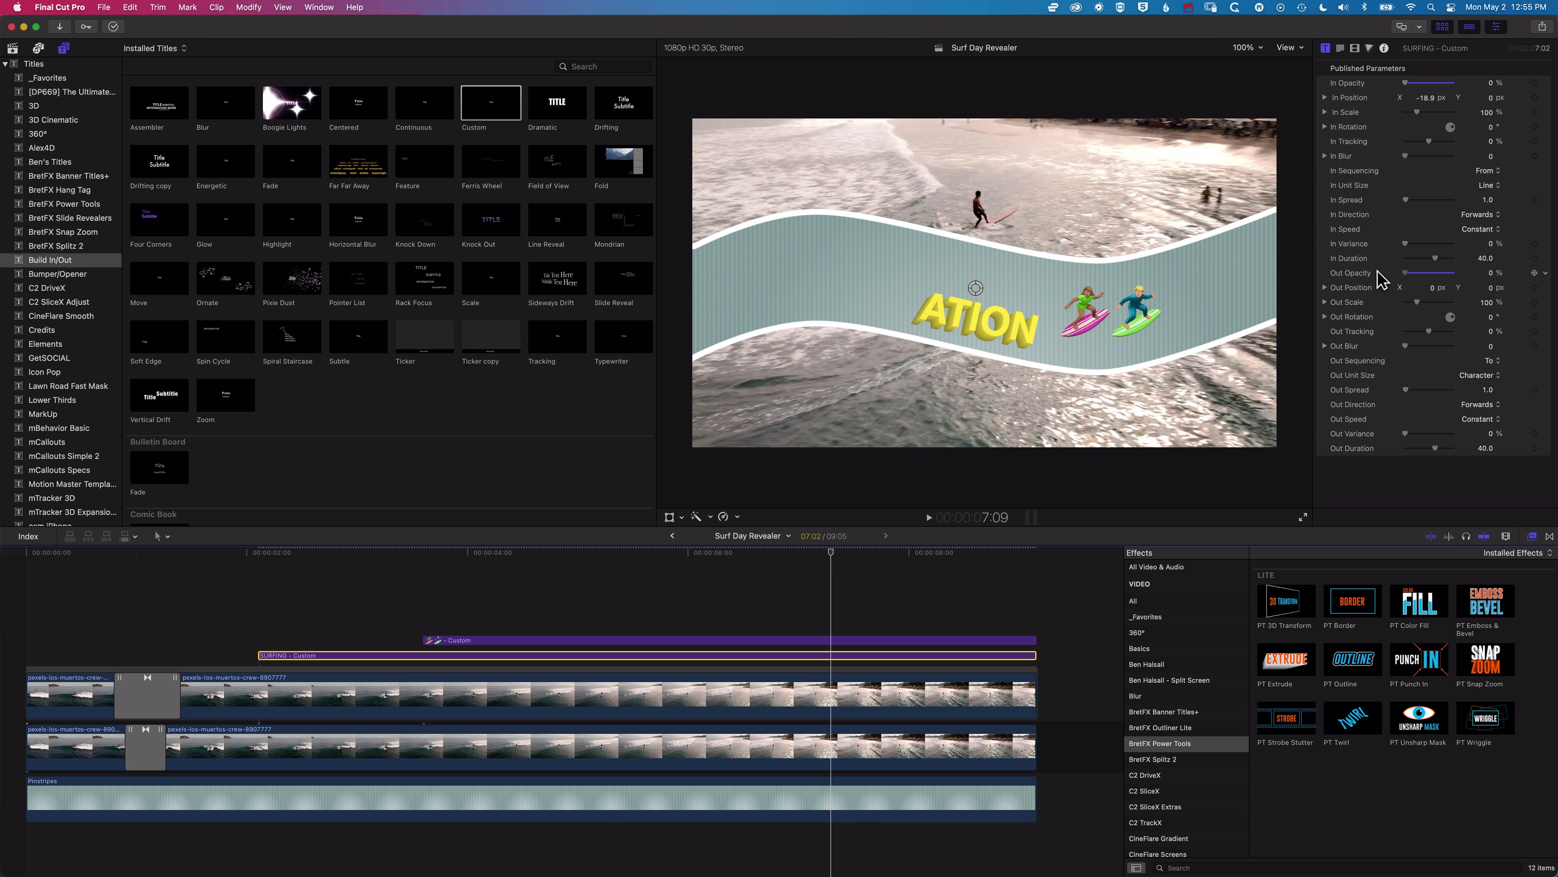
Preview the titles playing from about 1:26
{"action": "left_click", "coordinate": [661, 554]}
{"action": "left_click_drag", "start_coordinate": [661, 562], "coordinate": [234, 607]}
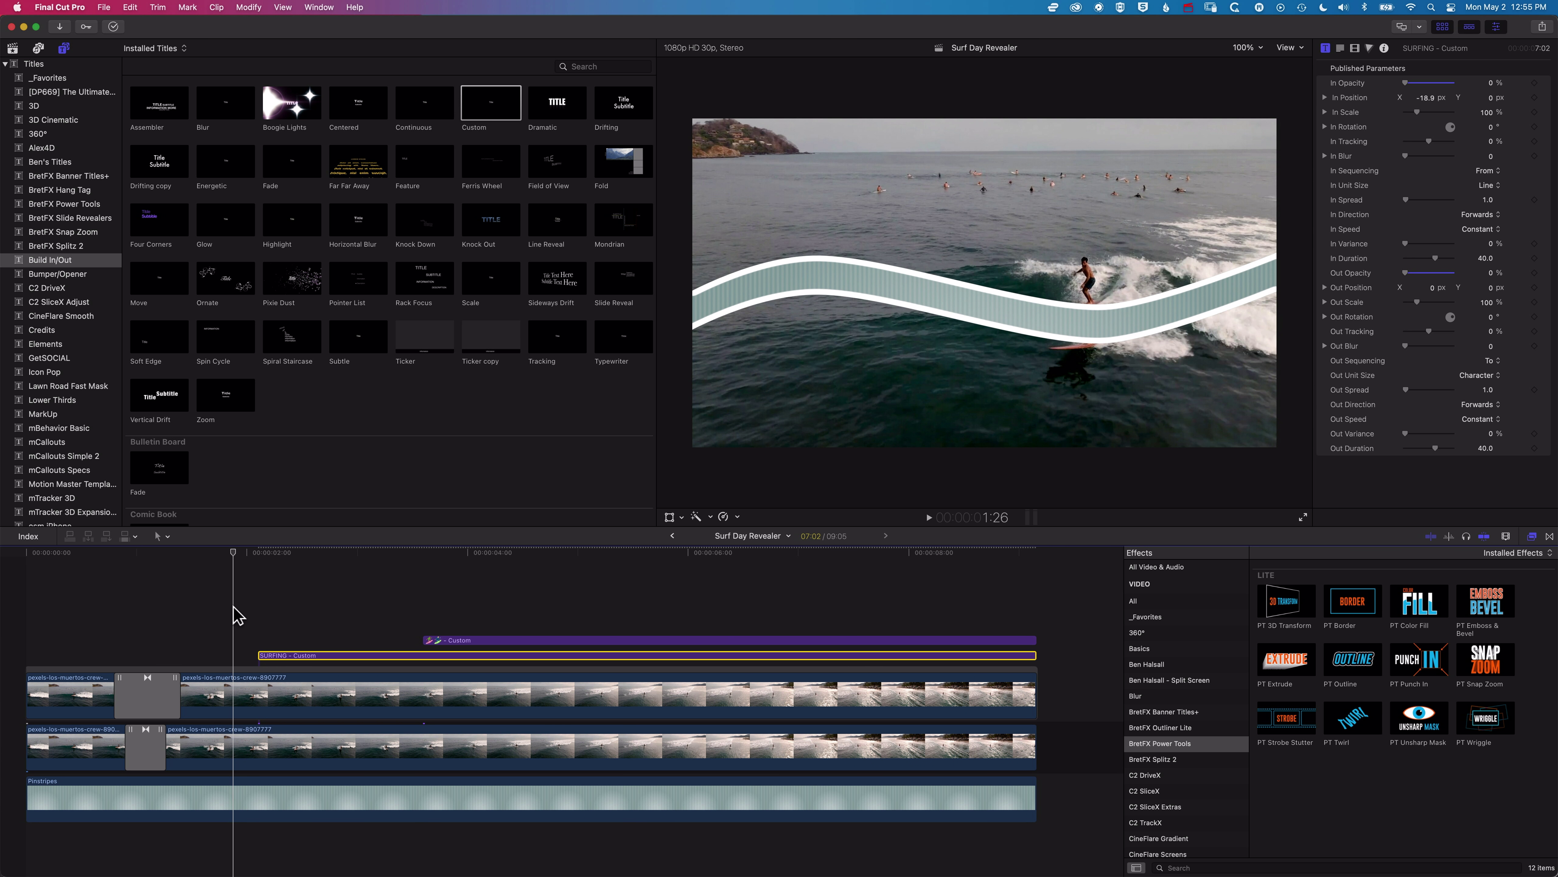
{"action": "key", "text": "space"}
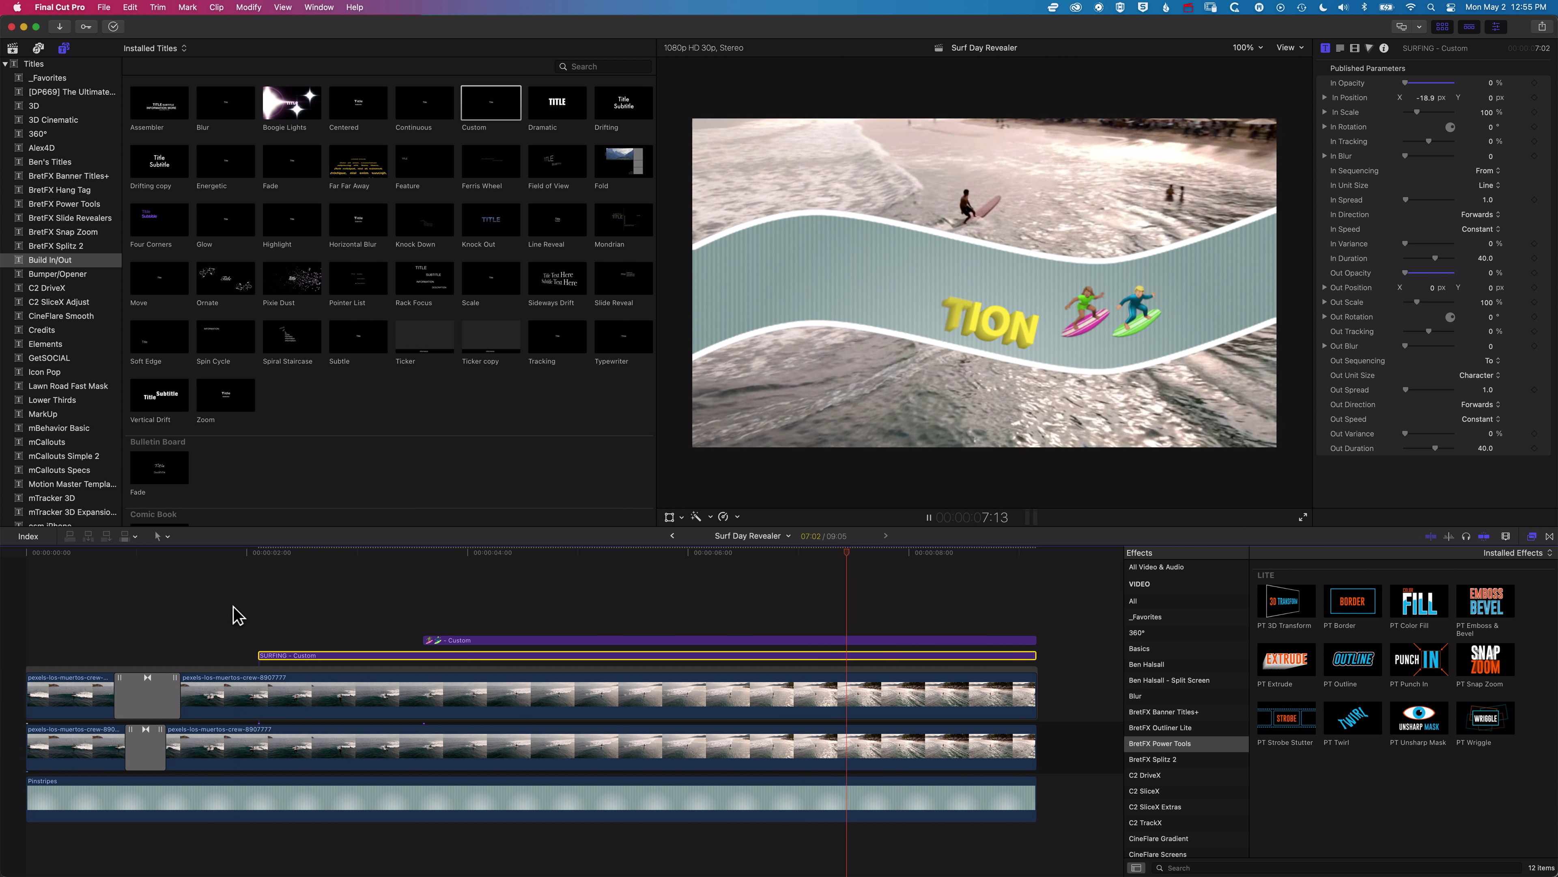
{"action": "key", "text": "space"}
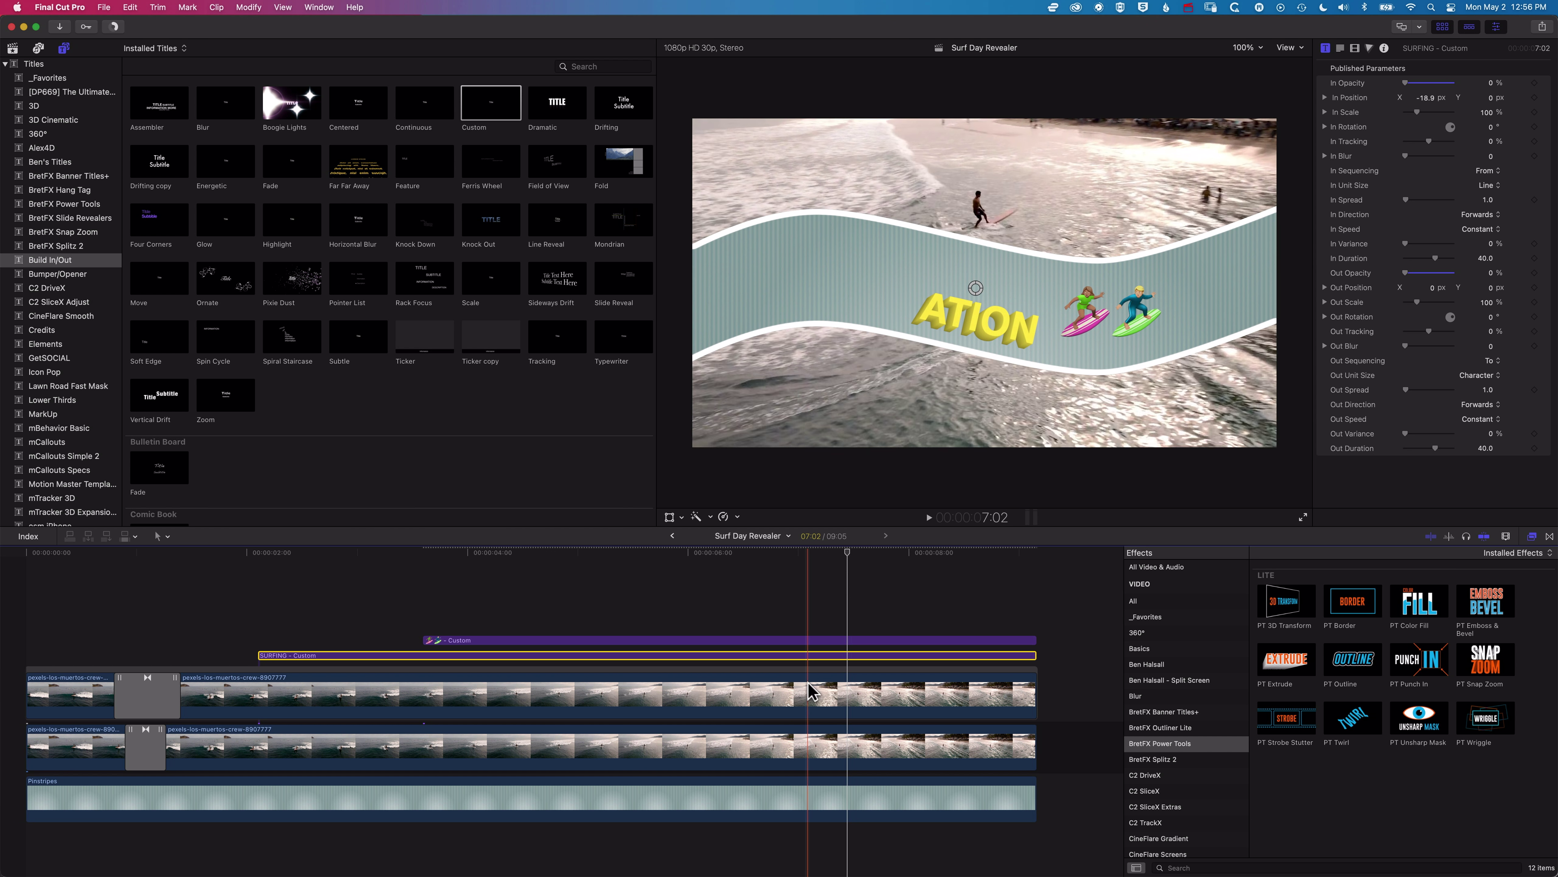
Blade both the upper and lower surf clips near 7:10 and scrub to check the cut
{"action": "left_click", "coordinate": [838, 694]}
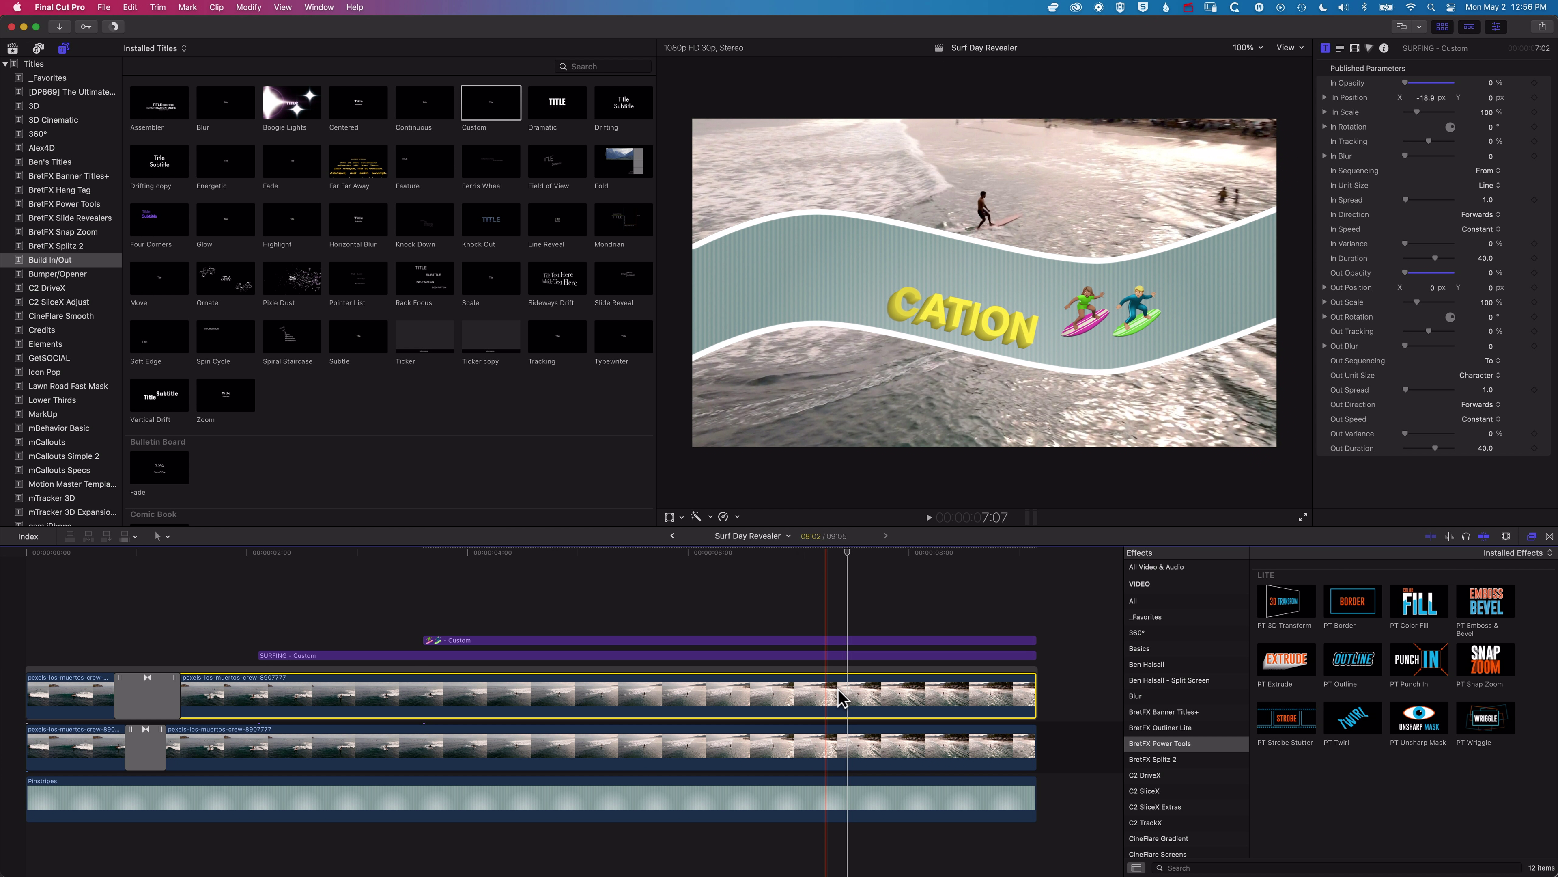
{"action": "key", "text": "b"}
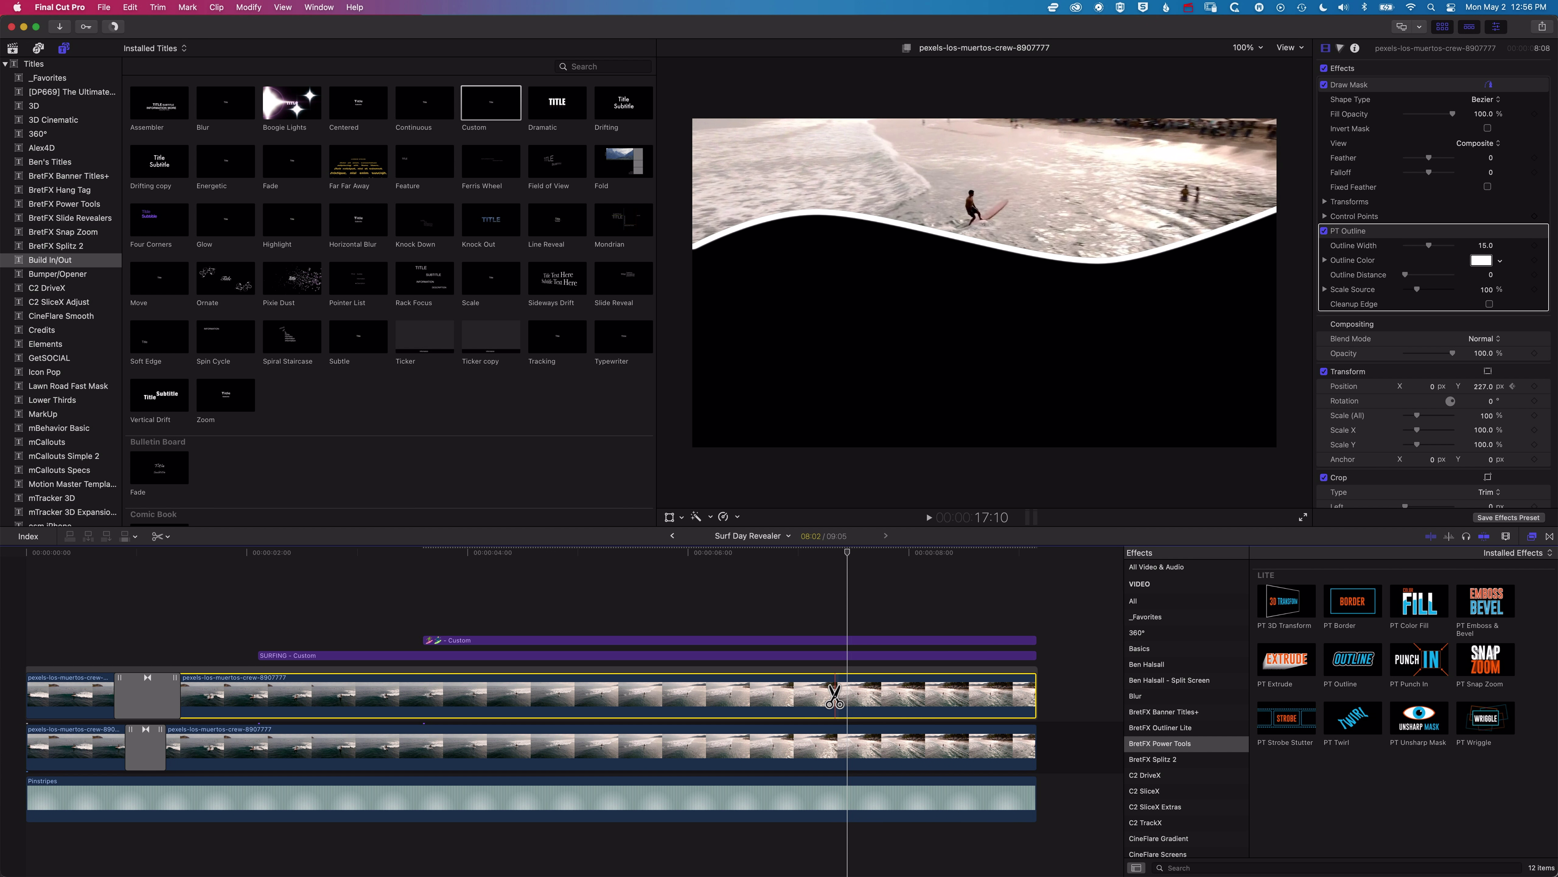
{"action": "left_click", "coordinate": [835, 694]}
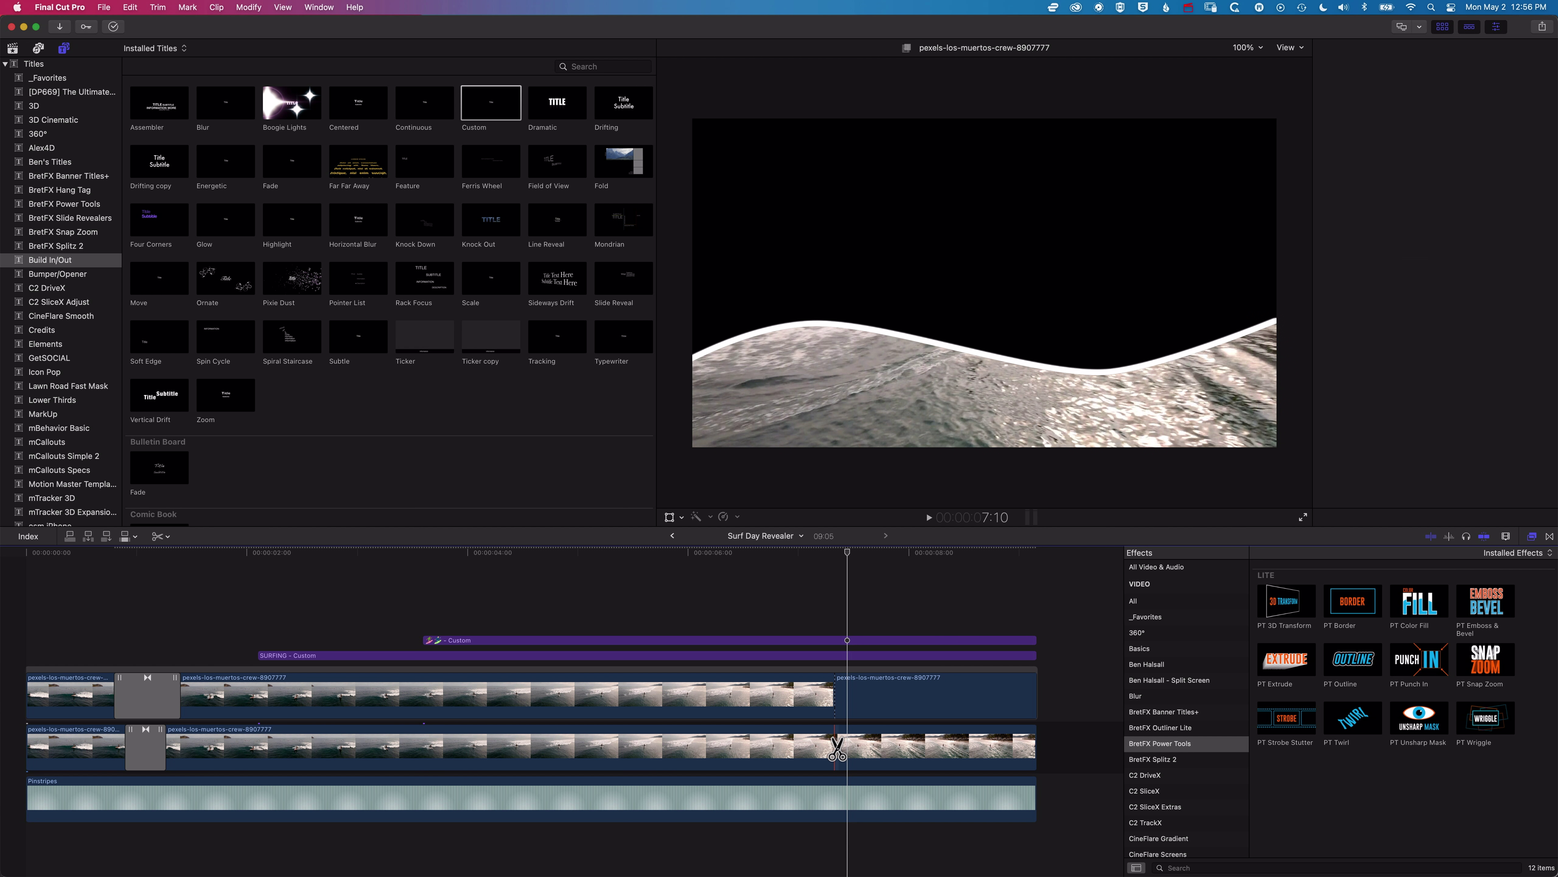
{"action": "left_click", "coordinate": [835, 746]}
{"action": "left_click", "coordinate": [718, 554]}
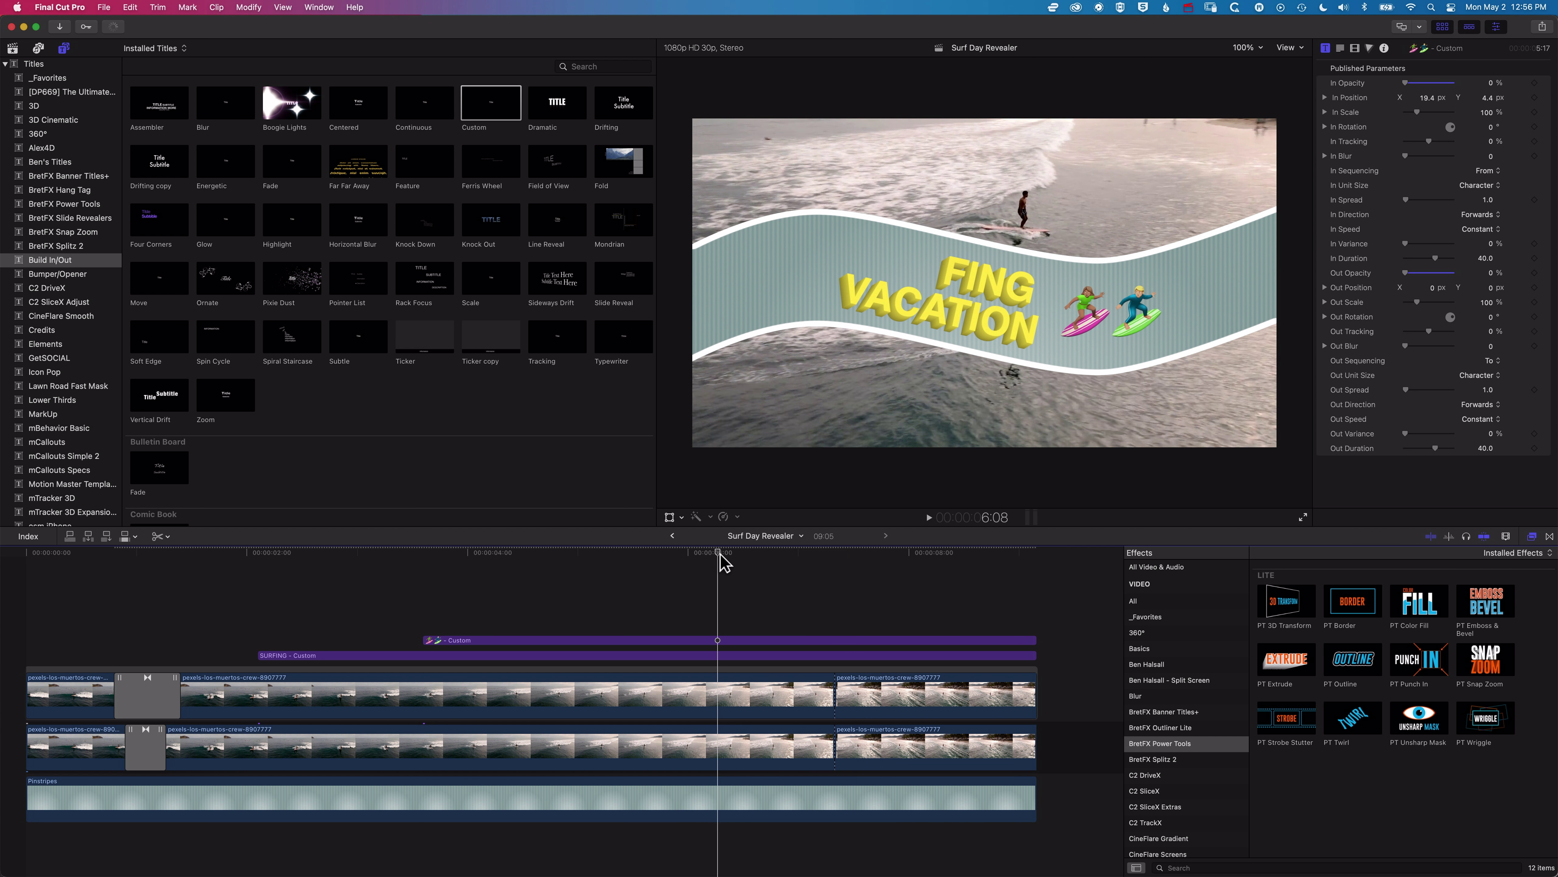
{"action": "mouse_move", "coordinate": [720, 555]}
{"action": "left_mouse_down"}
{"action": "mouse_move", "coordinate": [837, 560]}
{"action": "mouse_move", "coordinate": [738, 562]}
{"action": "mouse_move", "coordinate": [713, 585]}
{"action": "left_mouse_up"}
Return to the Select tool and show the lower band clip's Draw Mask and PT Outline settings
{"action": "key", "text": "b"}
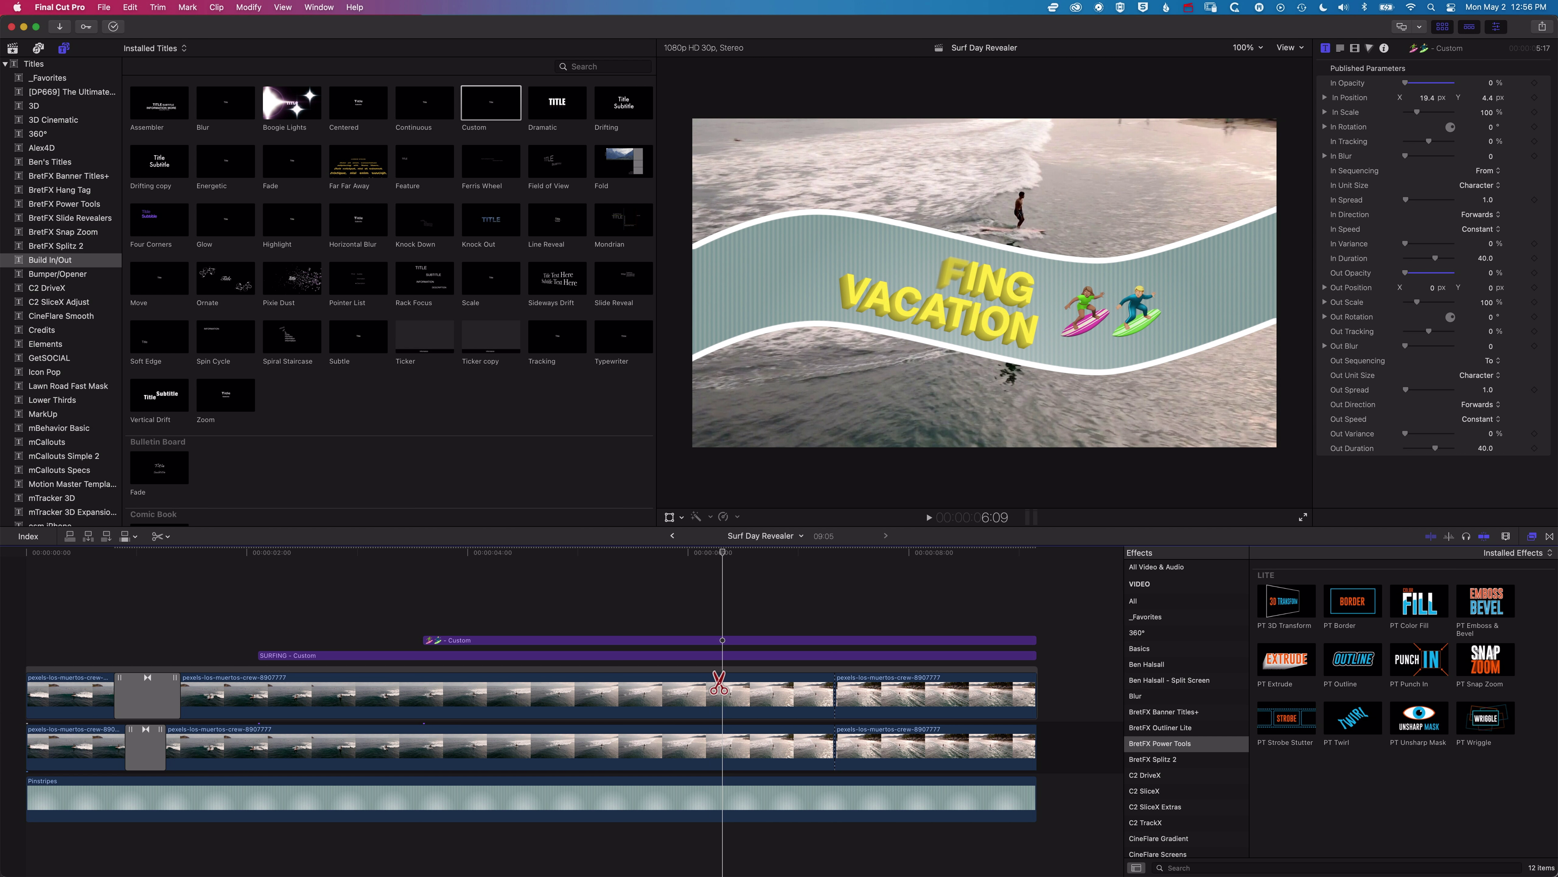
{"action": "key", "text": "a"}
{"action": "left_click", "coordinate": [726, 743]}
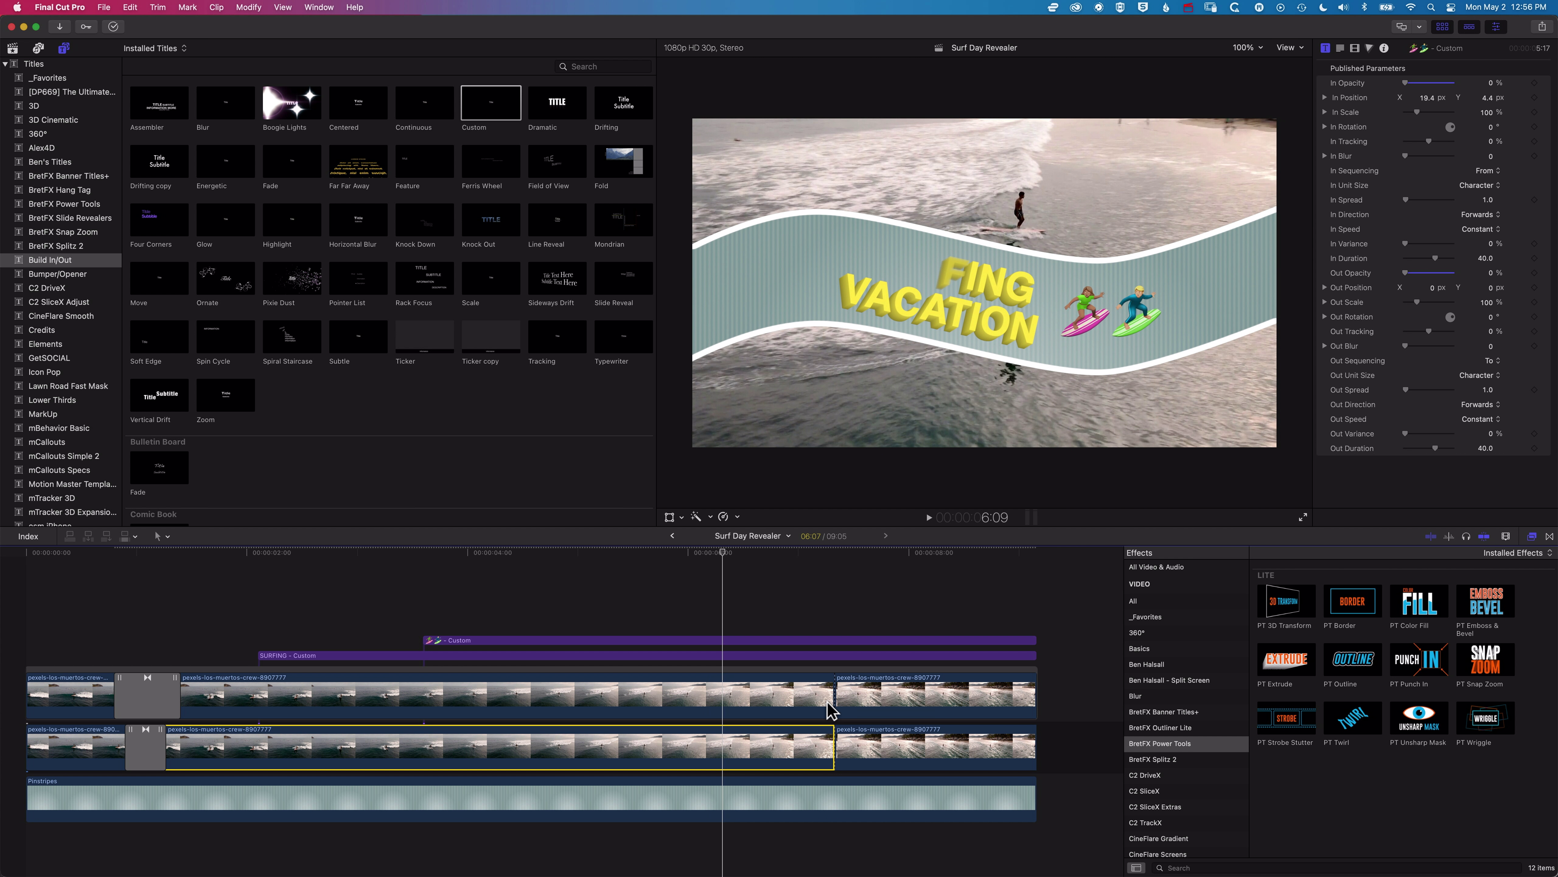
{"action": "left_click", "coordinate": [748, 736]}
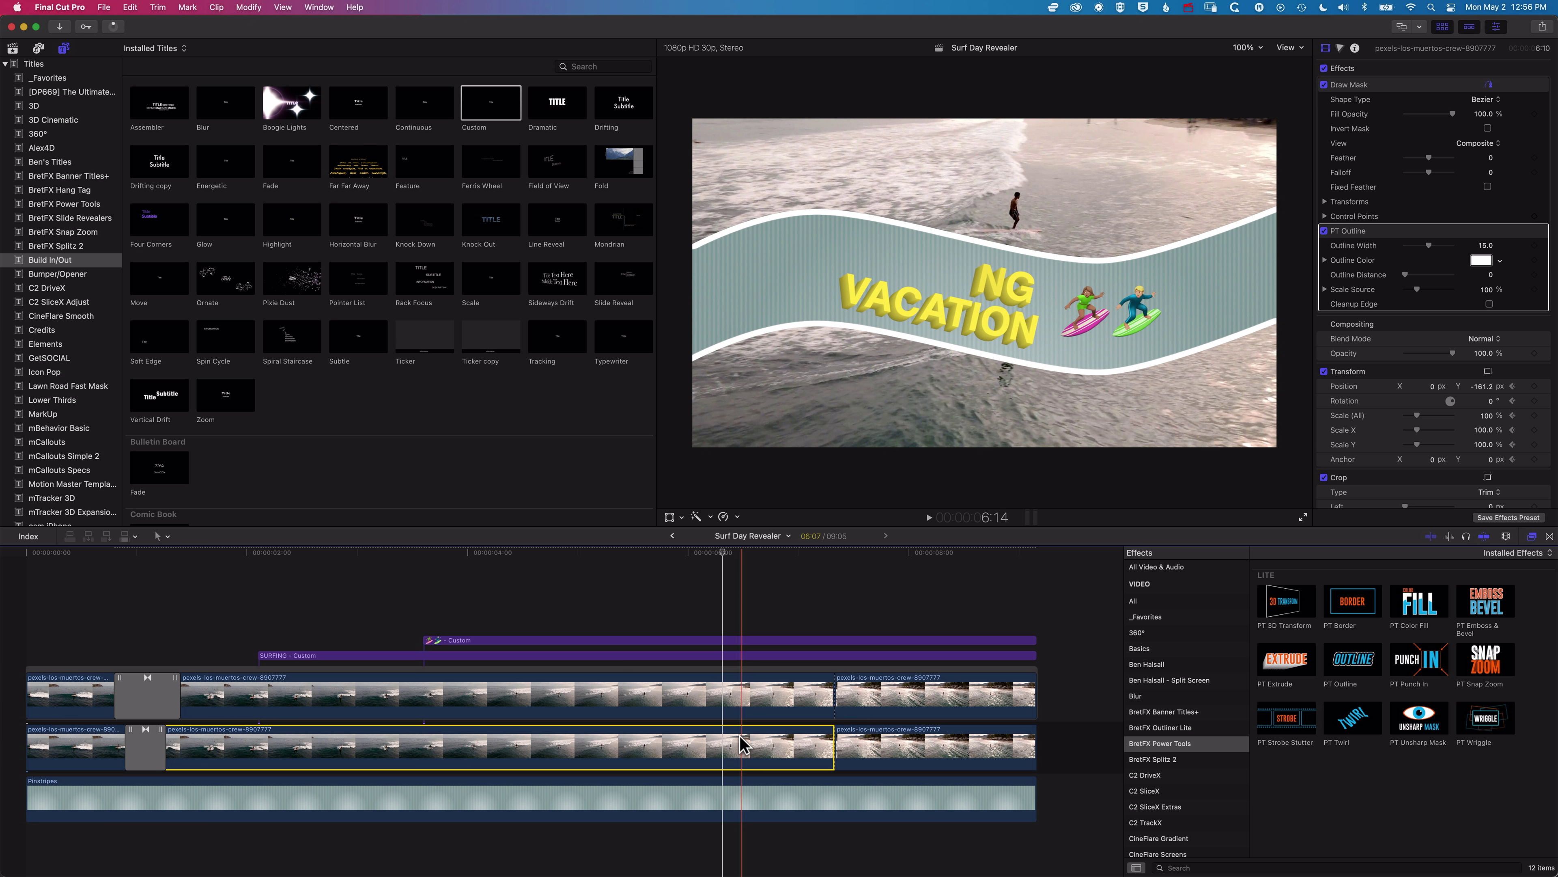
Show the band clip's video animation and add a Position keyframe at 6:11
{"action": "right_click", "coordinate": [738, 745]}
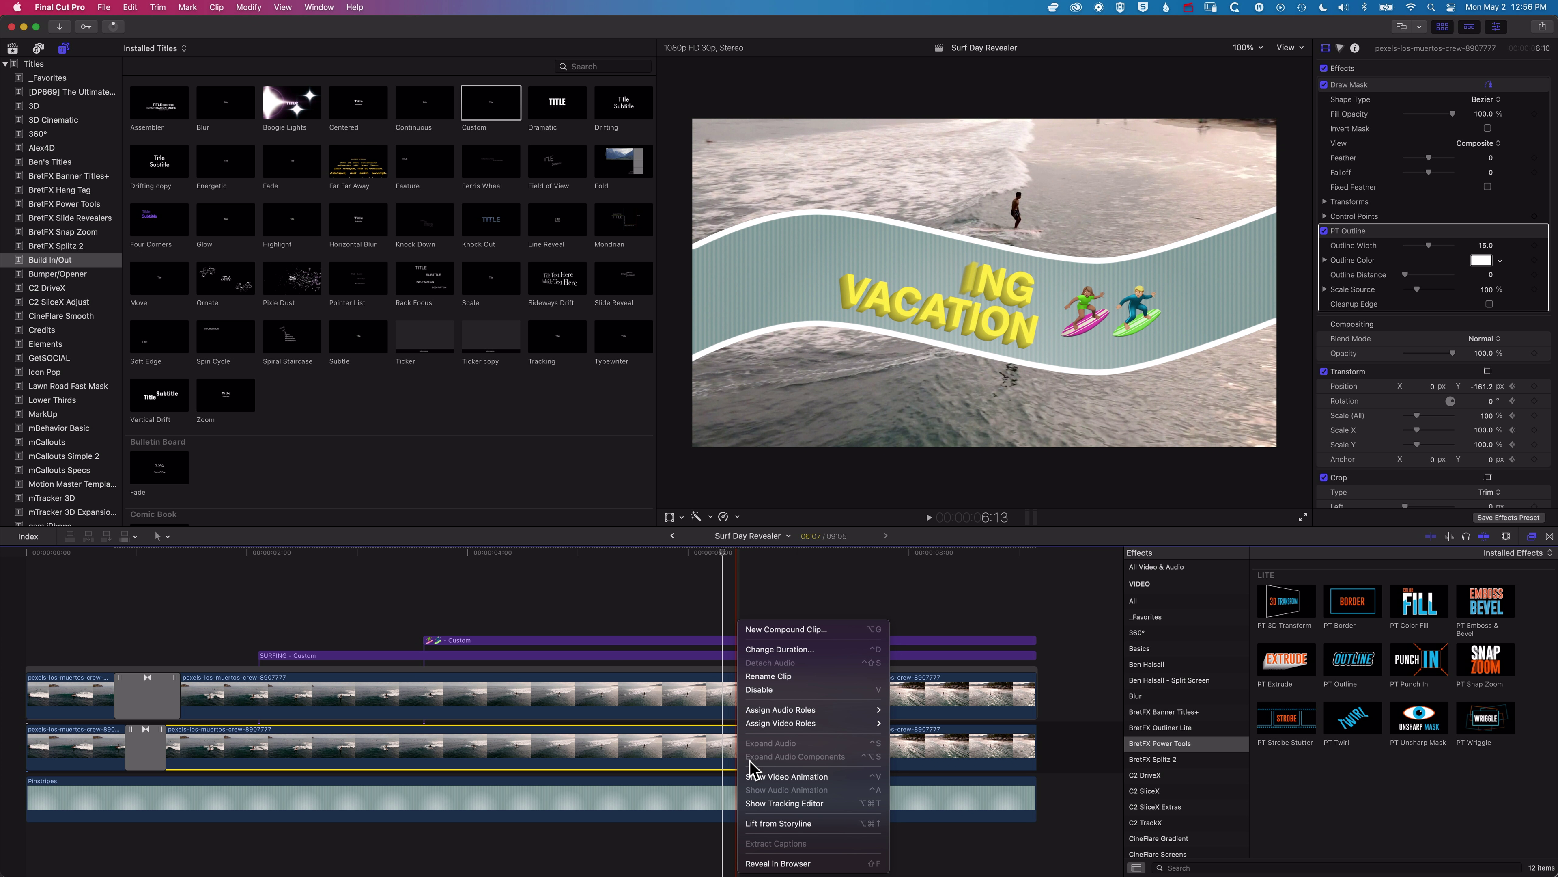
{"action": "left_click", "coordinate": [774, 780]}
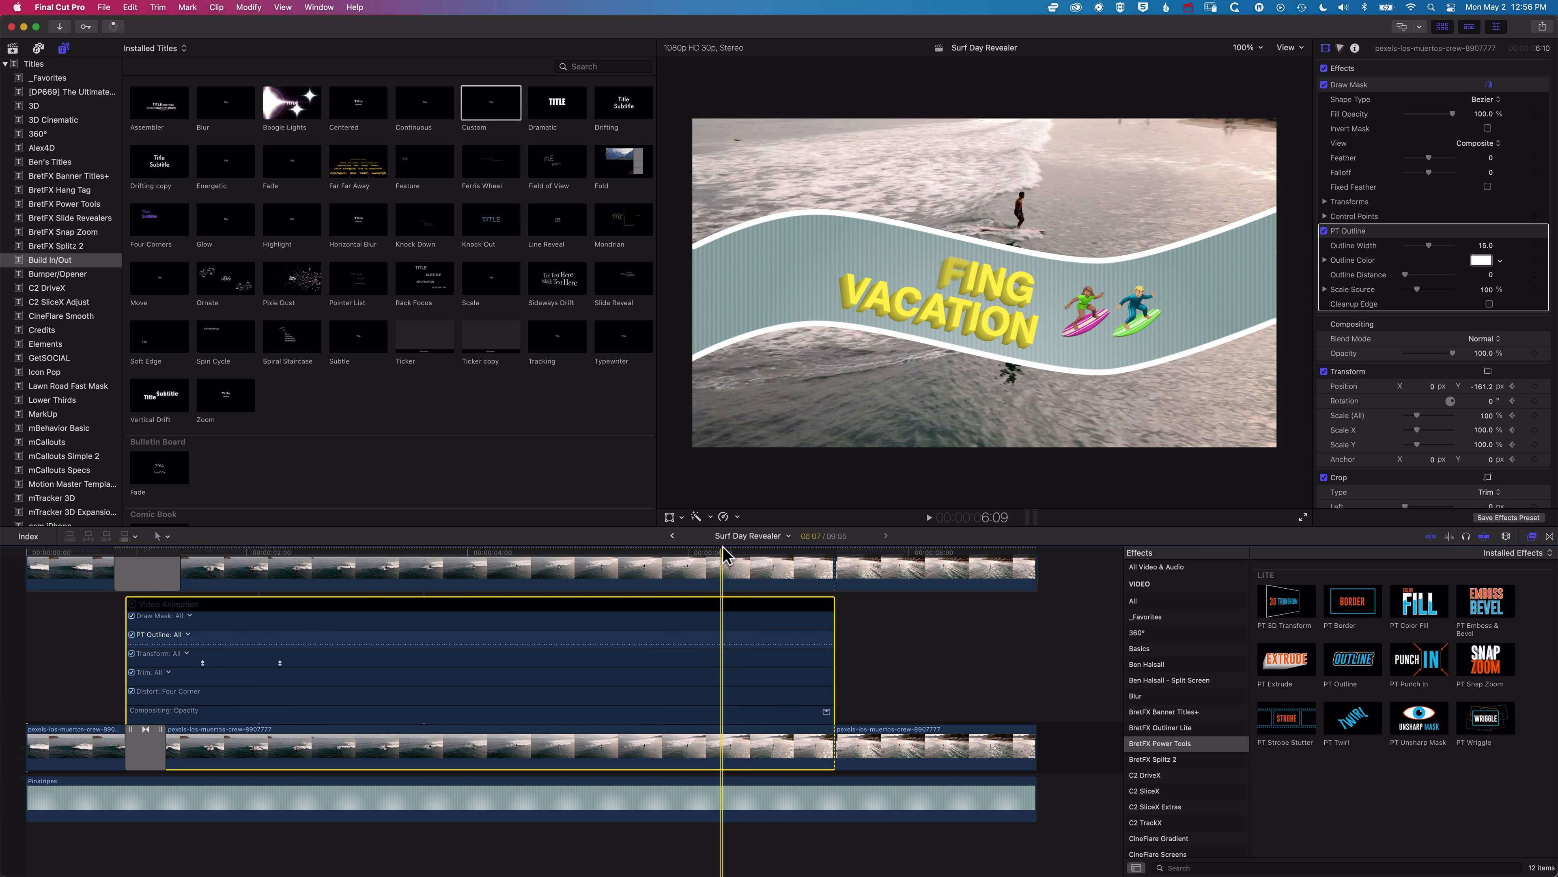
{"action": "left_click", "coordinate": [731, 554]}
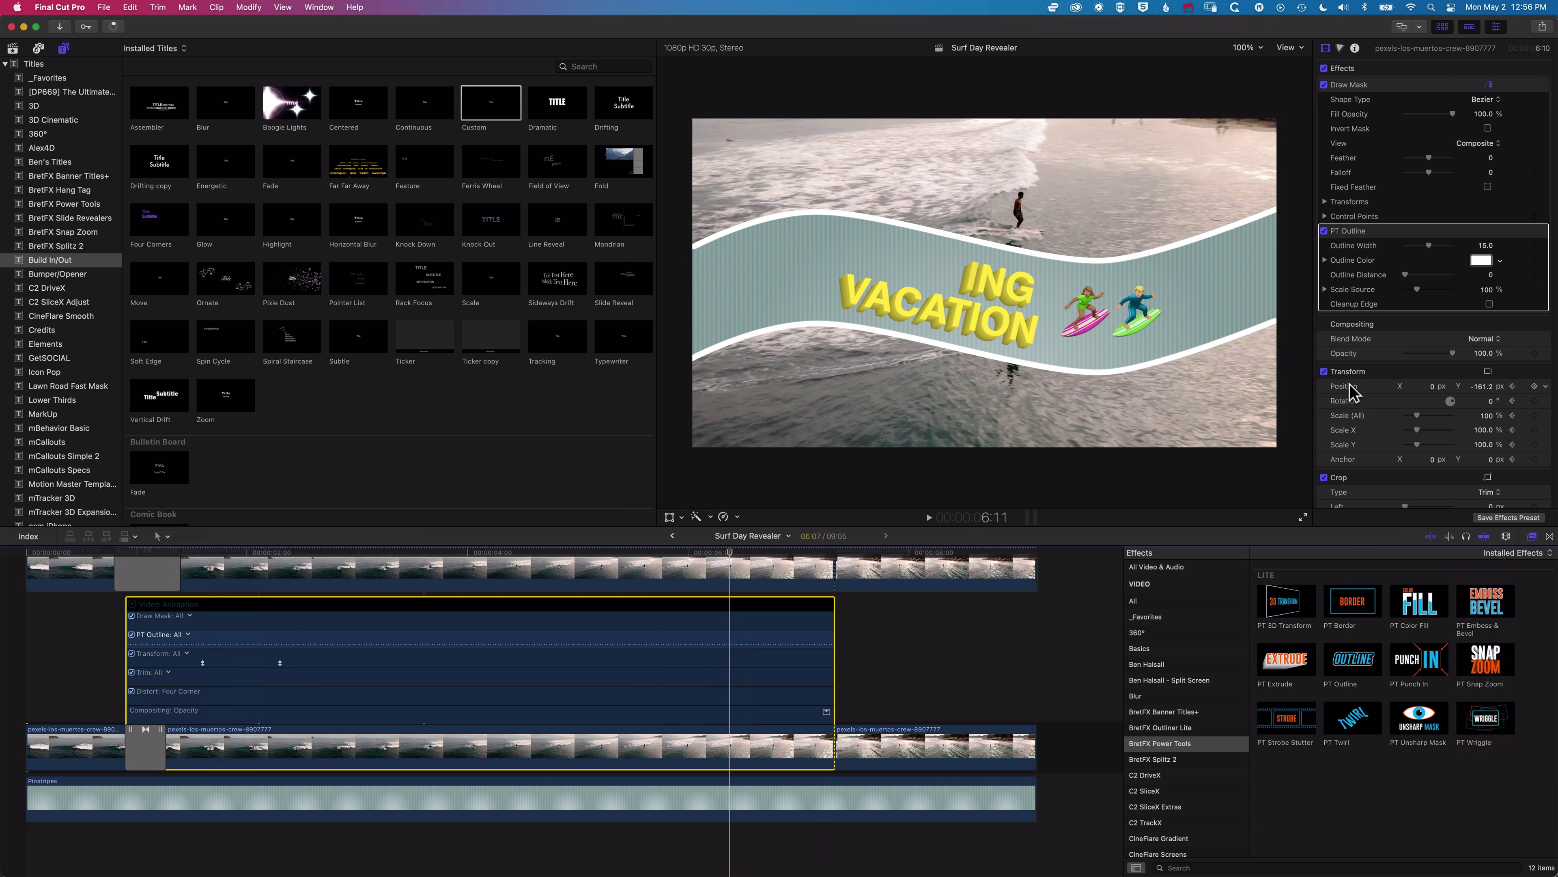
{"action": "left_click", "coordinate": [1534, 387]}
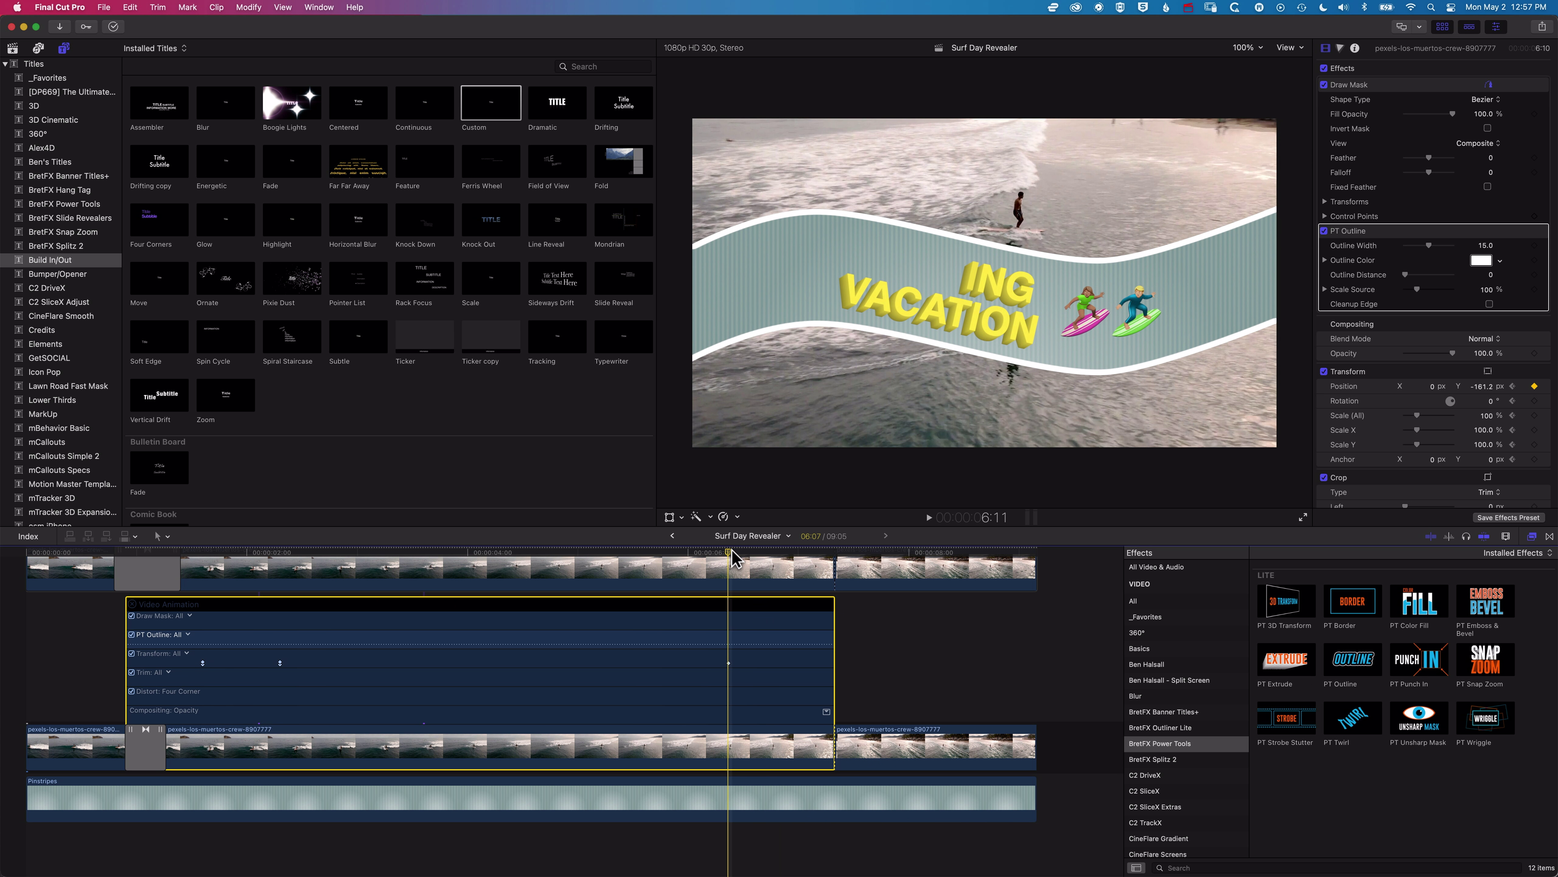
At 6:28, enter -99.2 for the band's Position Y, then play back the rise
{"action": "left_click_drag", "start_coordinate": [732, 558], "coordinate": [794, 558]}
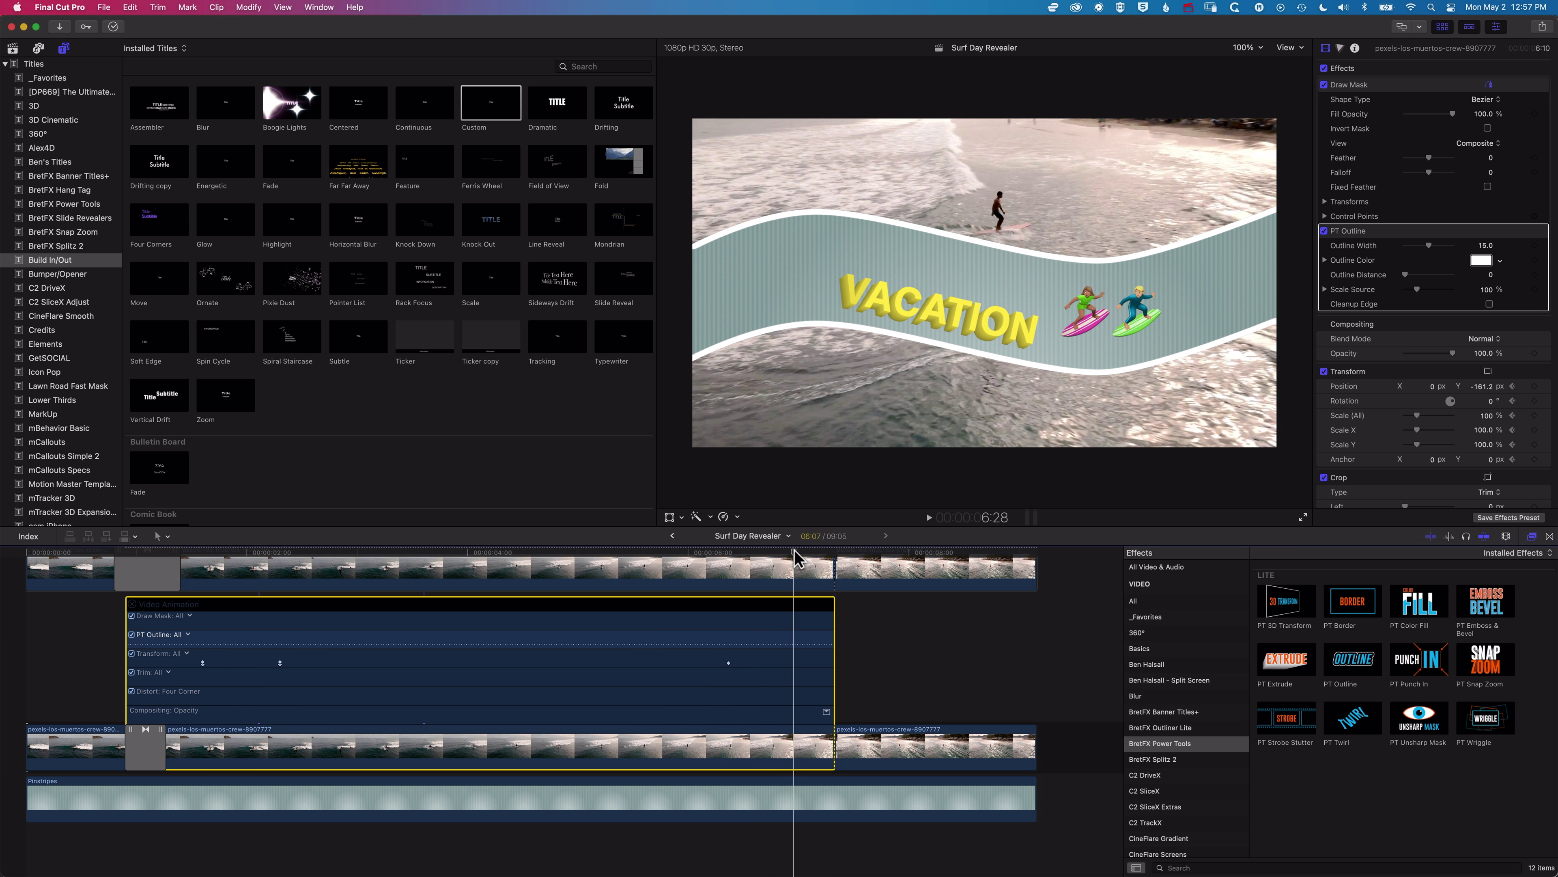
{"action": "left_click", "coordinate": [1483, 387]}
{"action": "type", "text": "-99.2"}
{"action": "key", "text": "Return"}
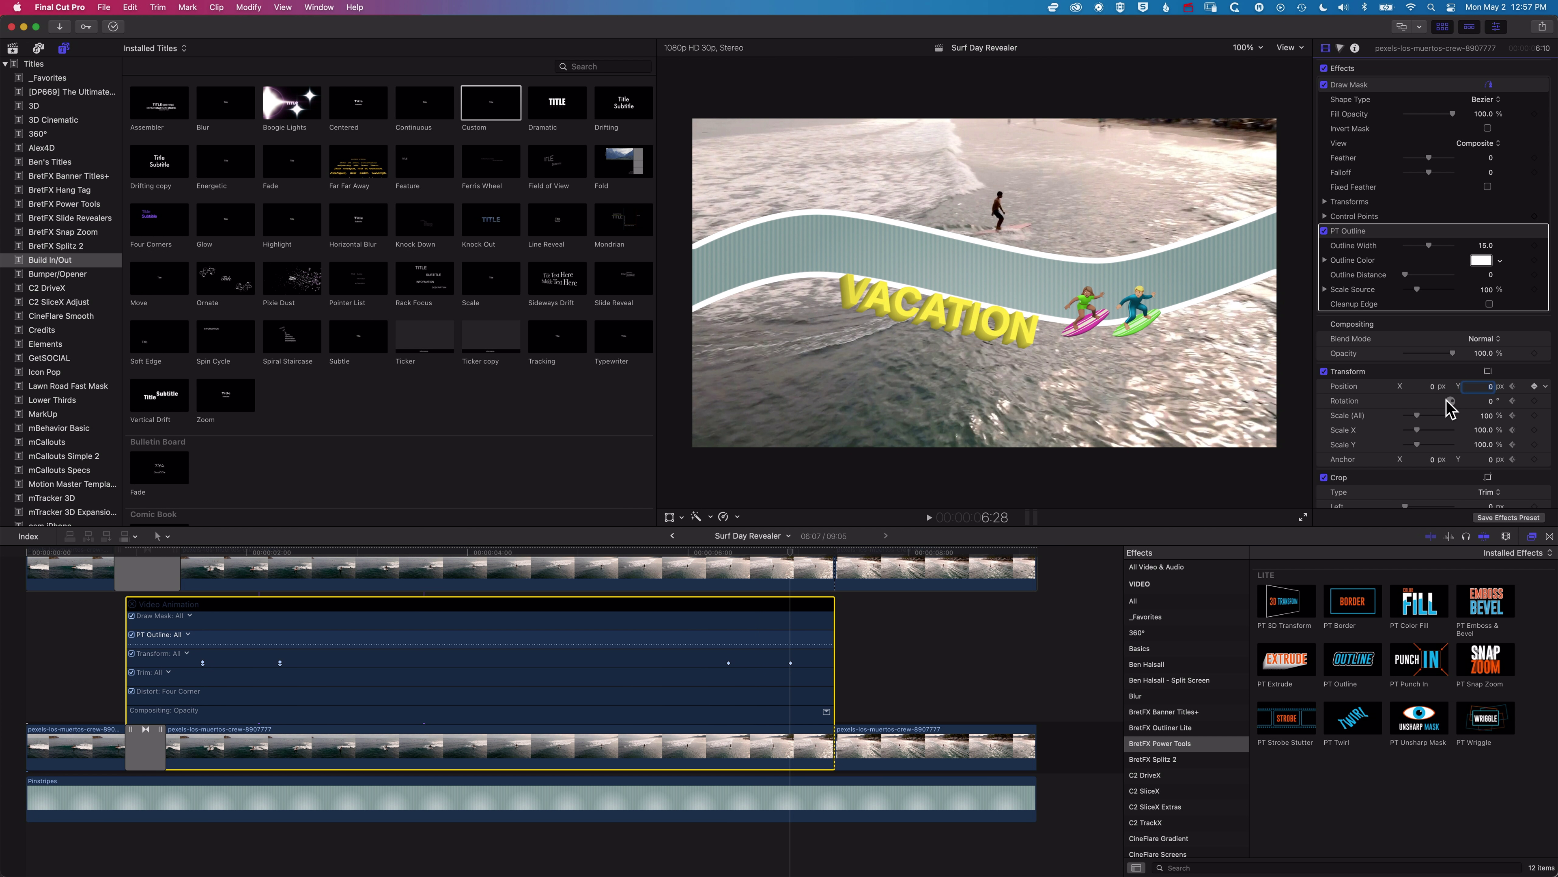
{"action": "key", "text": "shift+slash"}
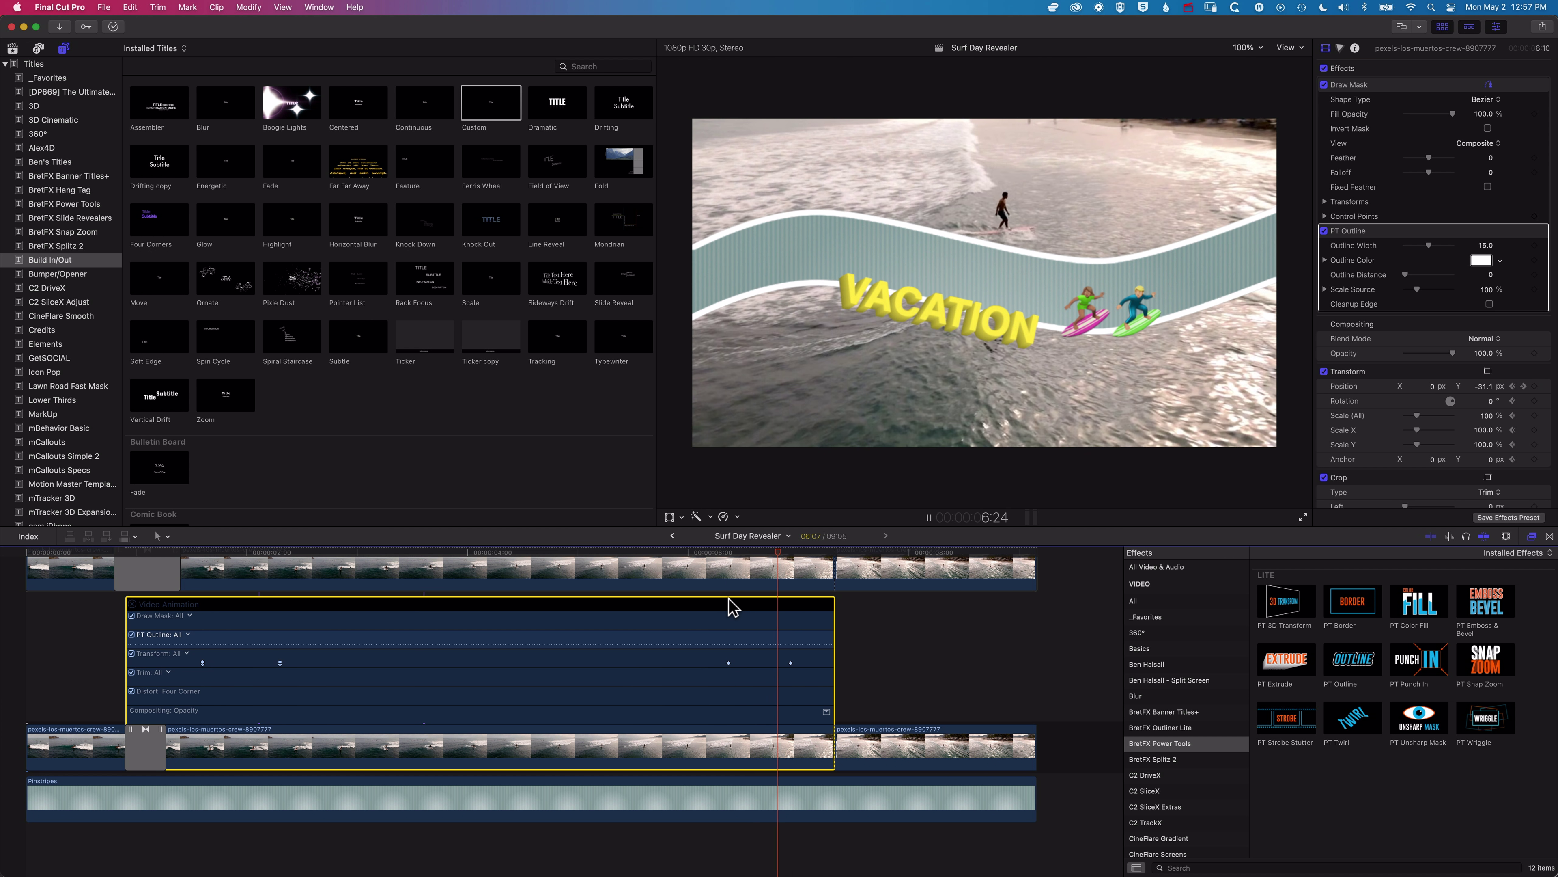
{"action": "left_click", "coordinate": [717, 553]}
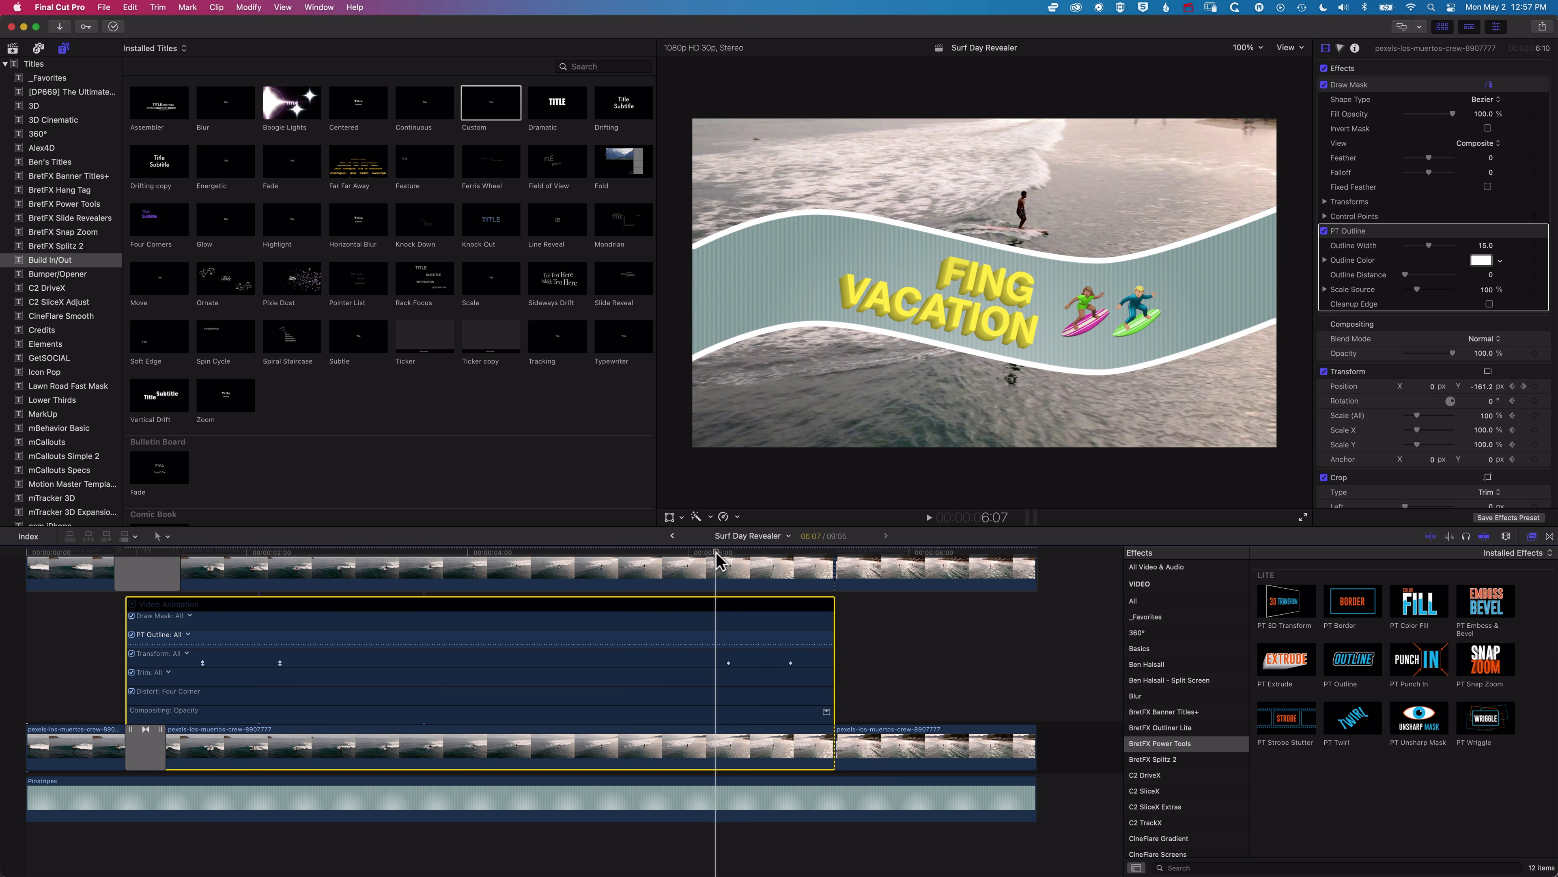
{"action": "key", "text": "space"}
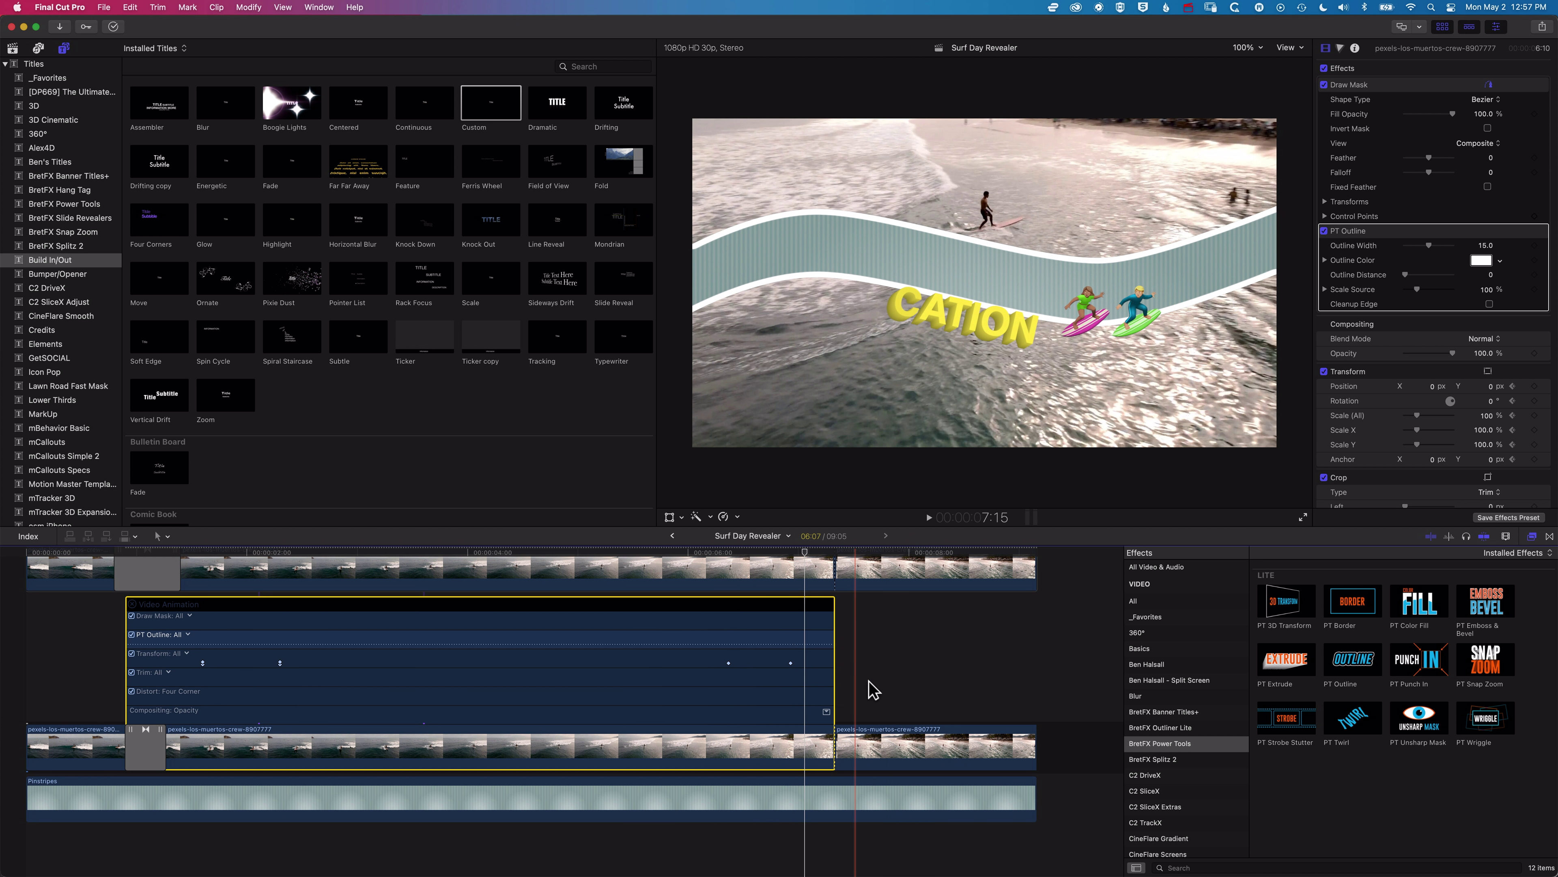
{"action": "left_click", "coordinate": [885, 746]}
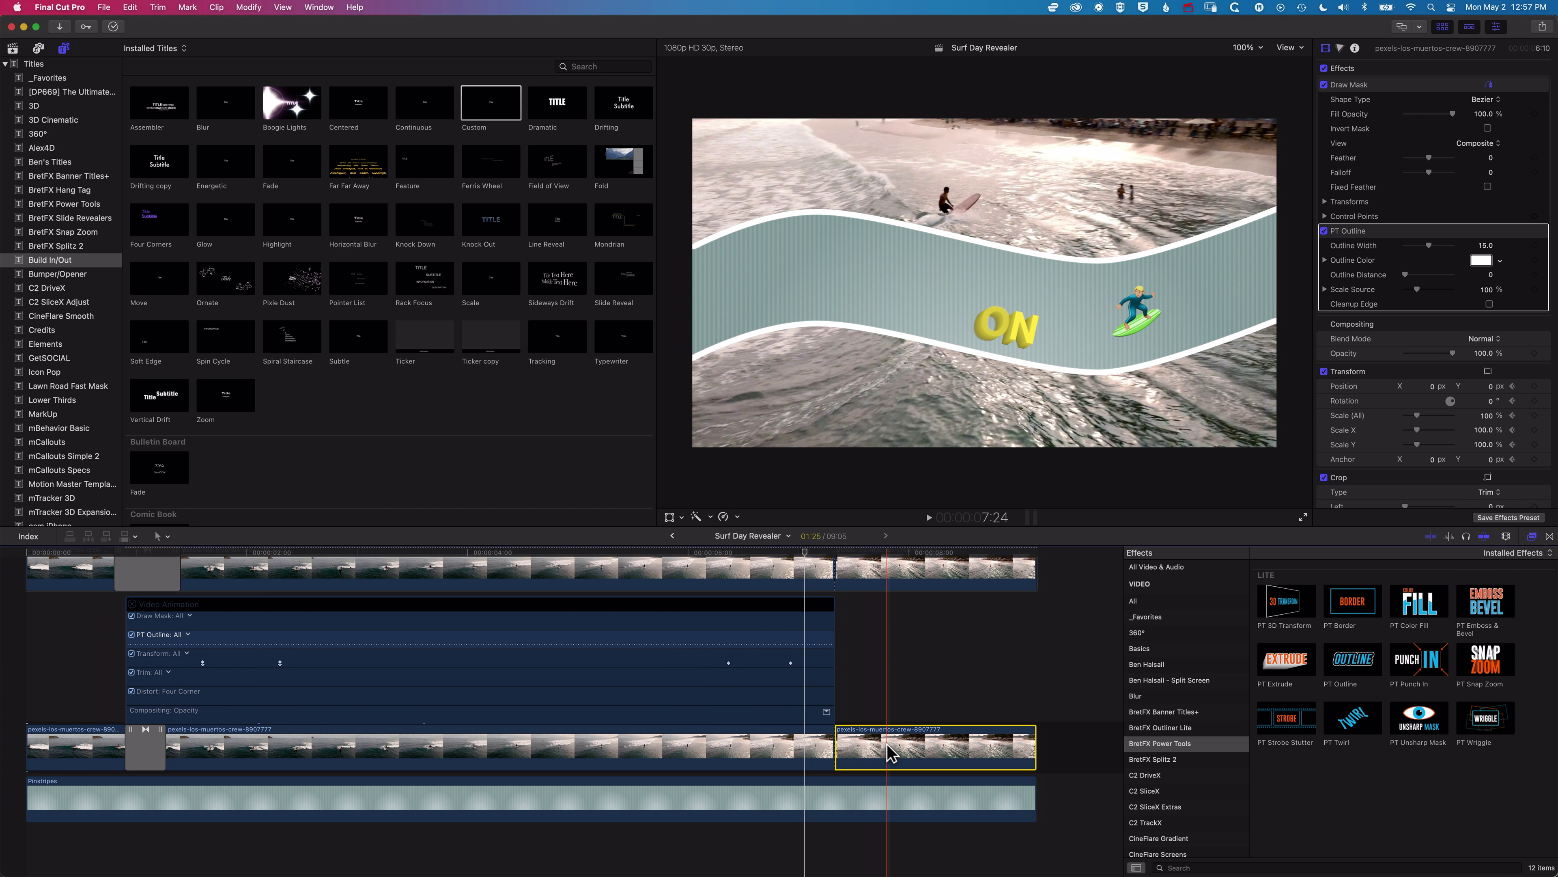
Reset the band's final clip piece position to default and close the animation lanes
{"action": "left_click", "coordinate": [878, 554]}
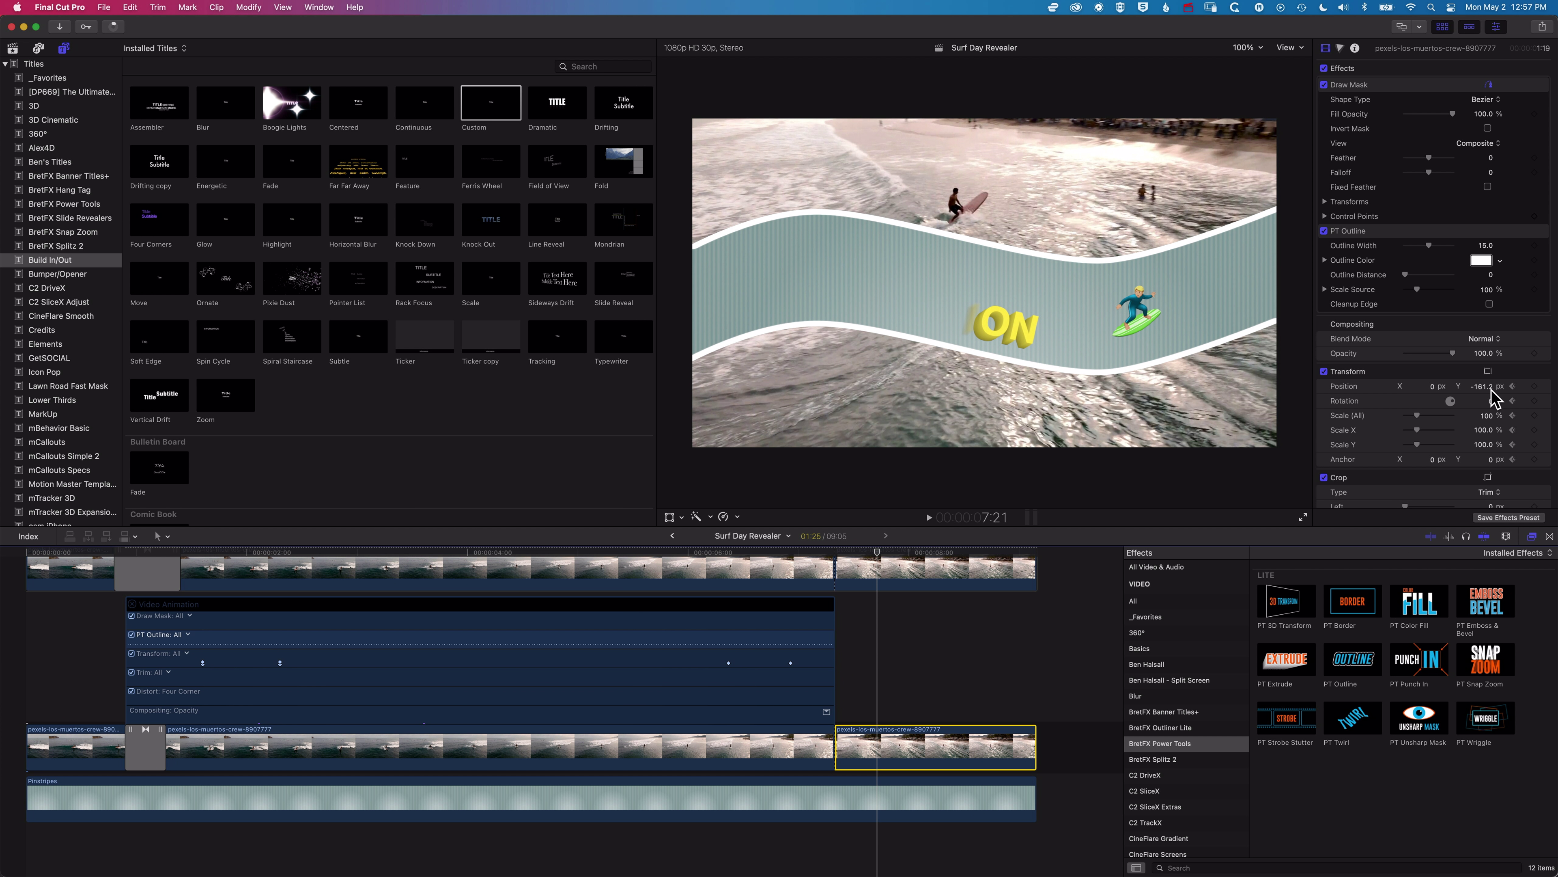
{"action": "left_click", "coordinate": [1545, 372]}
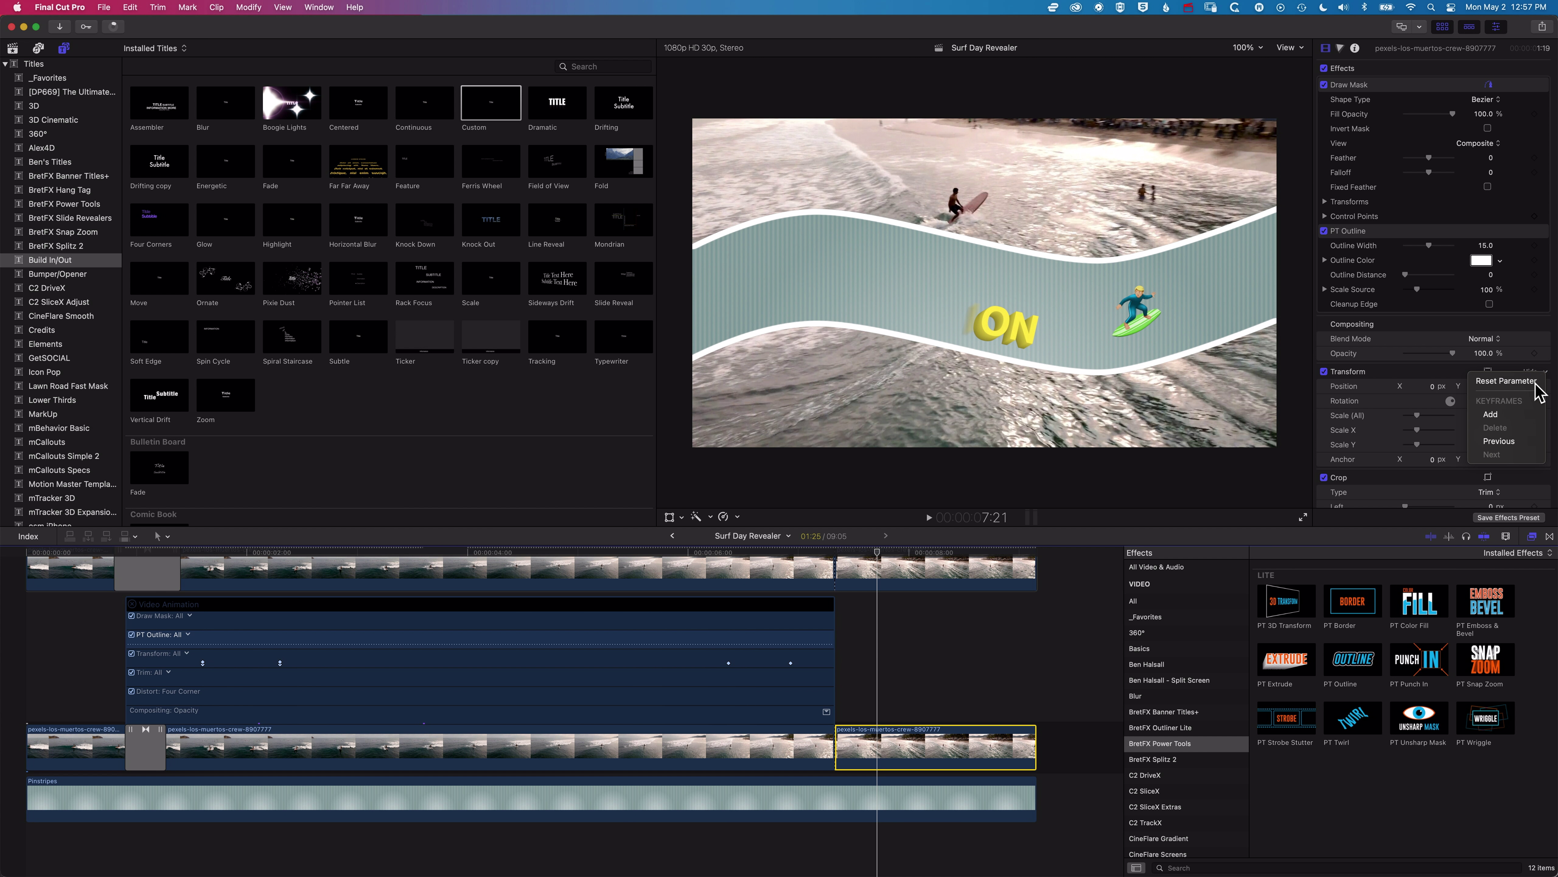
{"action": "left_click", "coordinate": [1506, 381]}
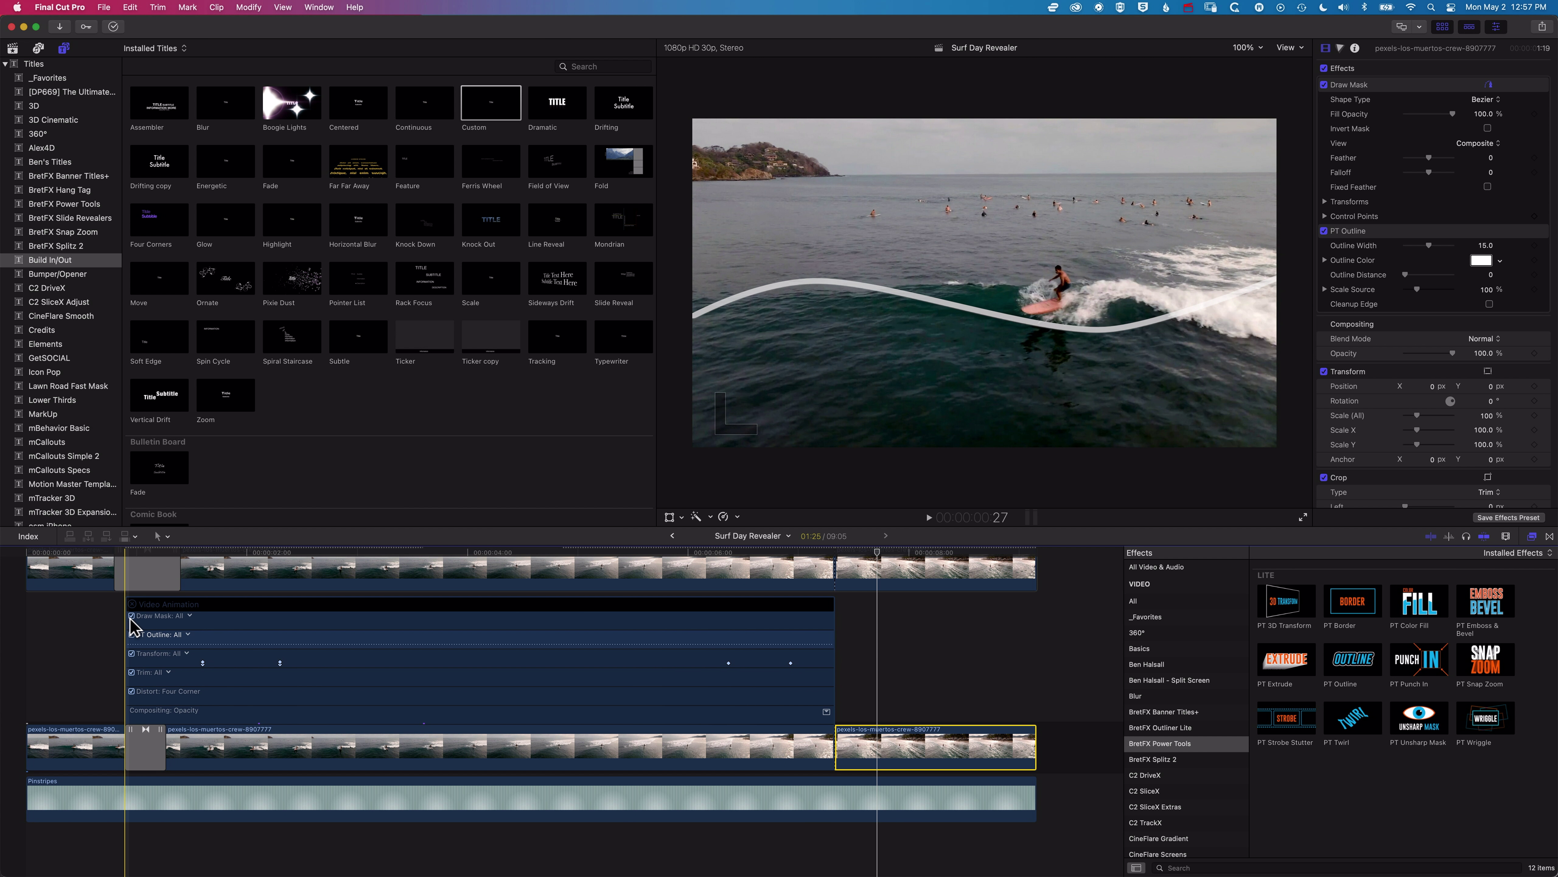
{"action": "left_click", "coordinate": [132, 604]}
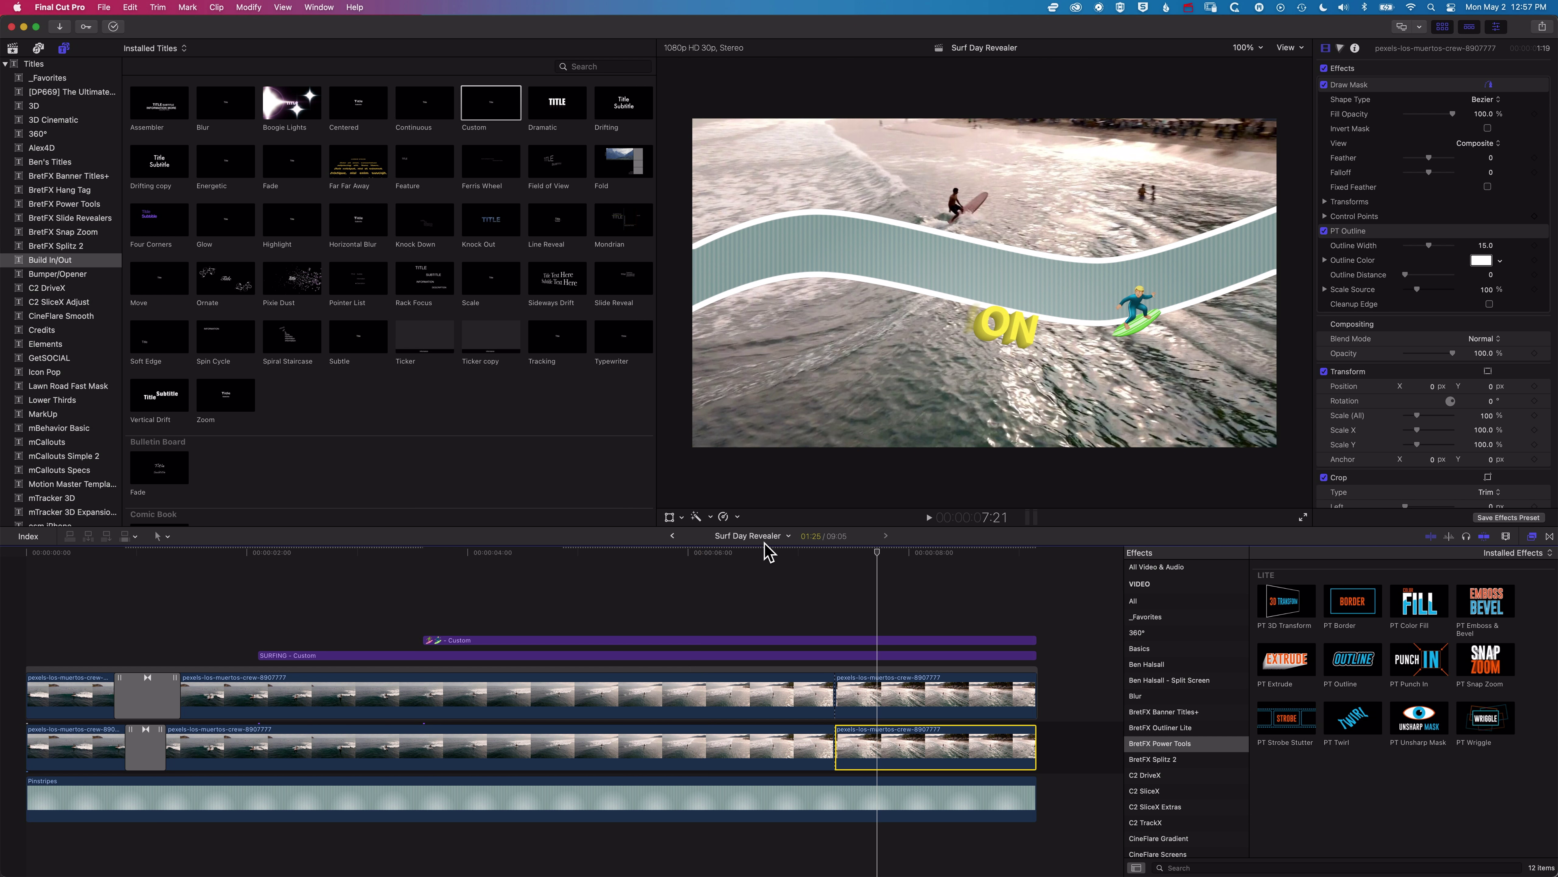
Play back the band animation and trim the SURFING title to end around 6:28
{"action": "left_click", "coordinate": [761, 552]}
{"action": "key", "text": "space"}
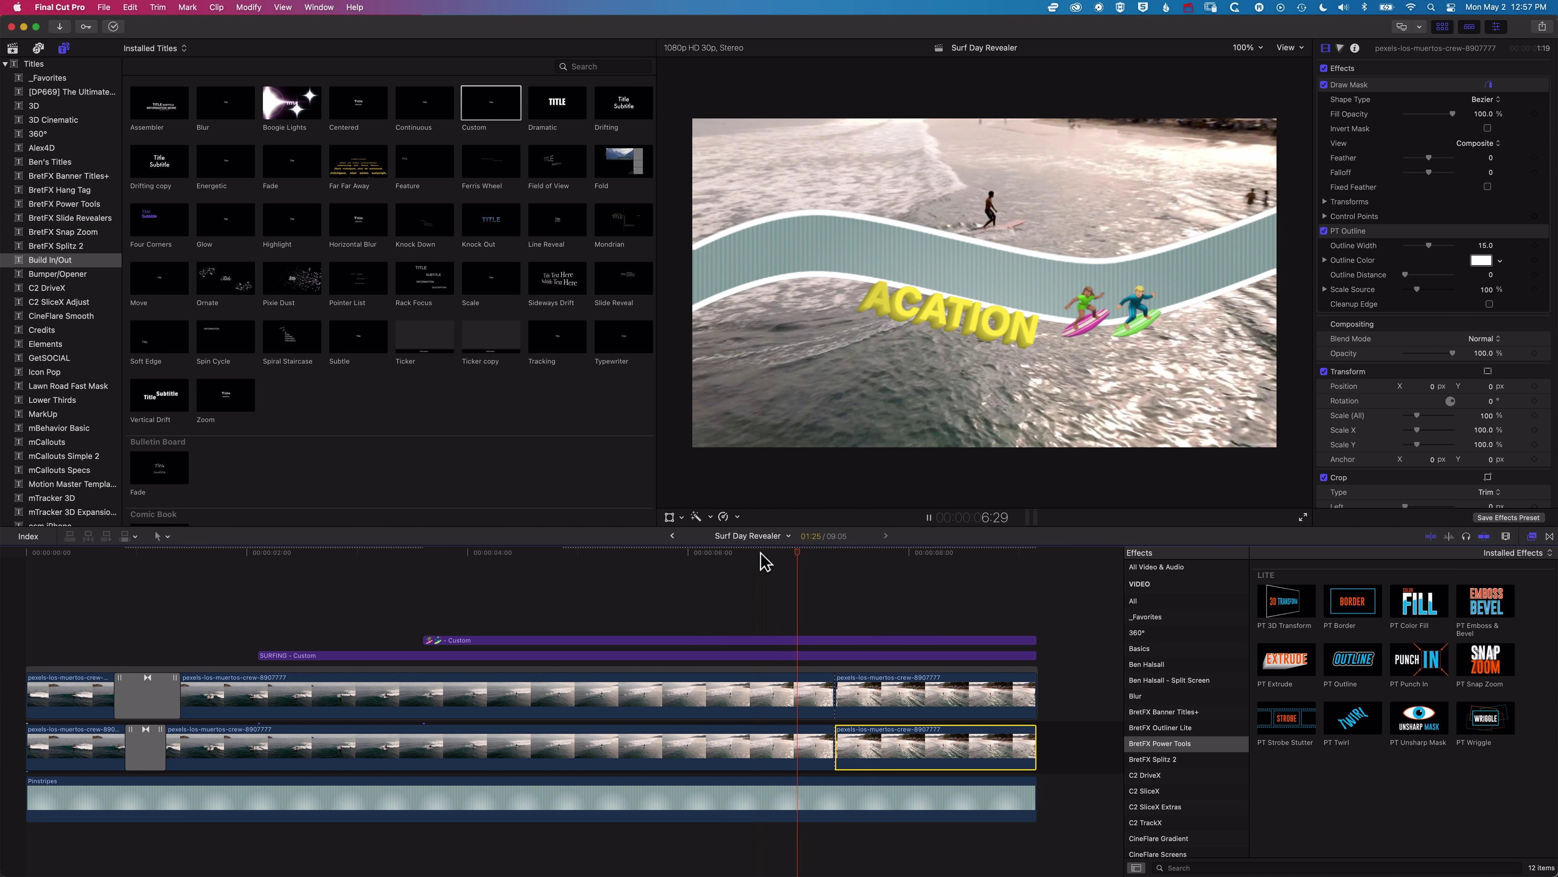
{"action": "key", "text": "space"}
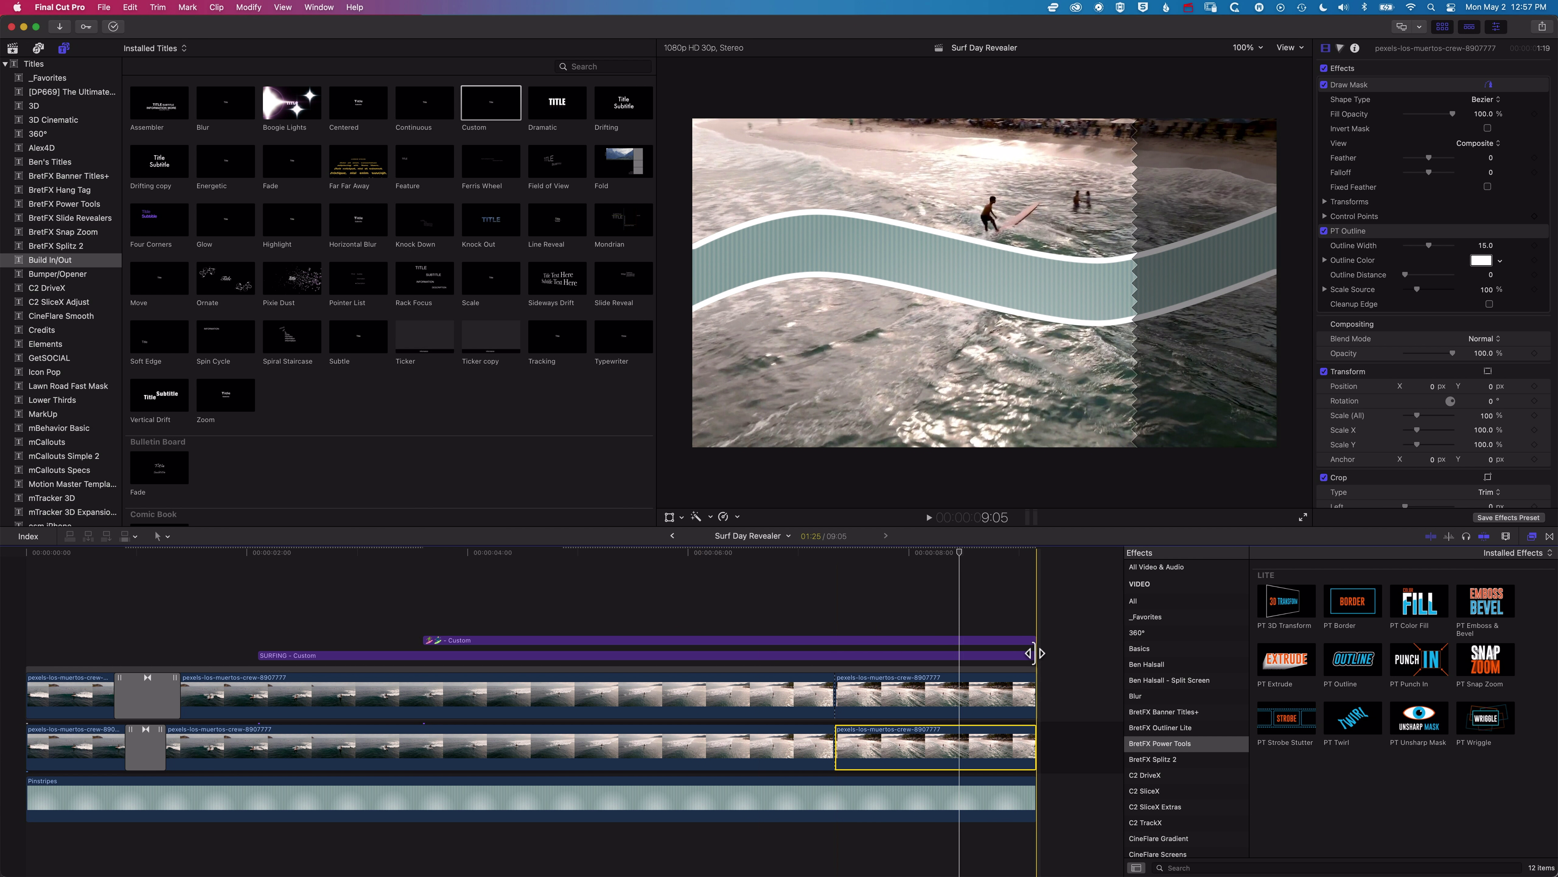
{"action": "left_click_drag", "start_coordinate": [1036, 655], "coordinate": [802, 657]}
{"action": "left_click_drag", "start_coordinate": [801, 657], "coordinate": [791, 640]}
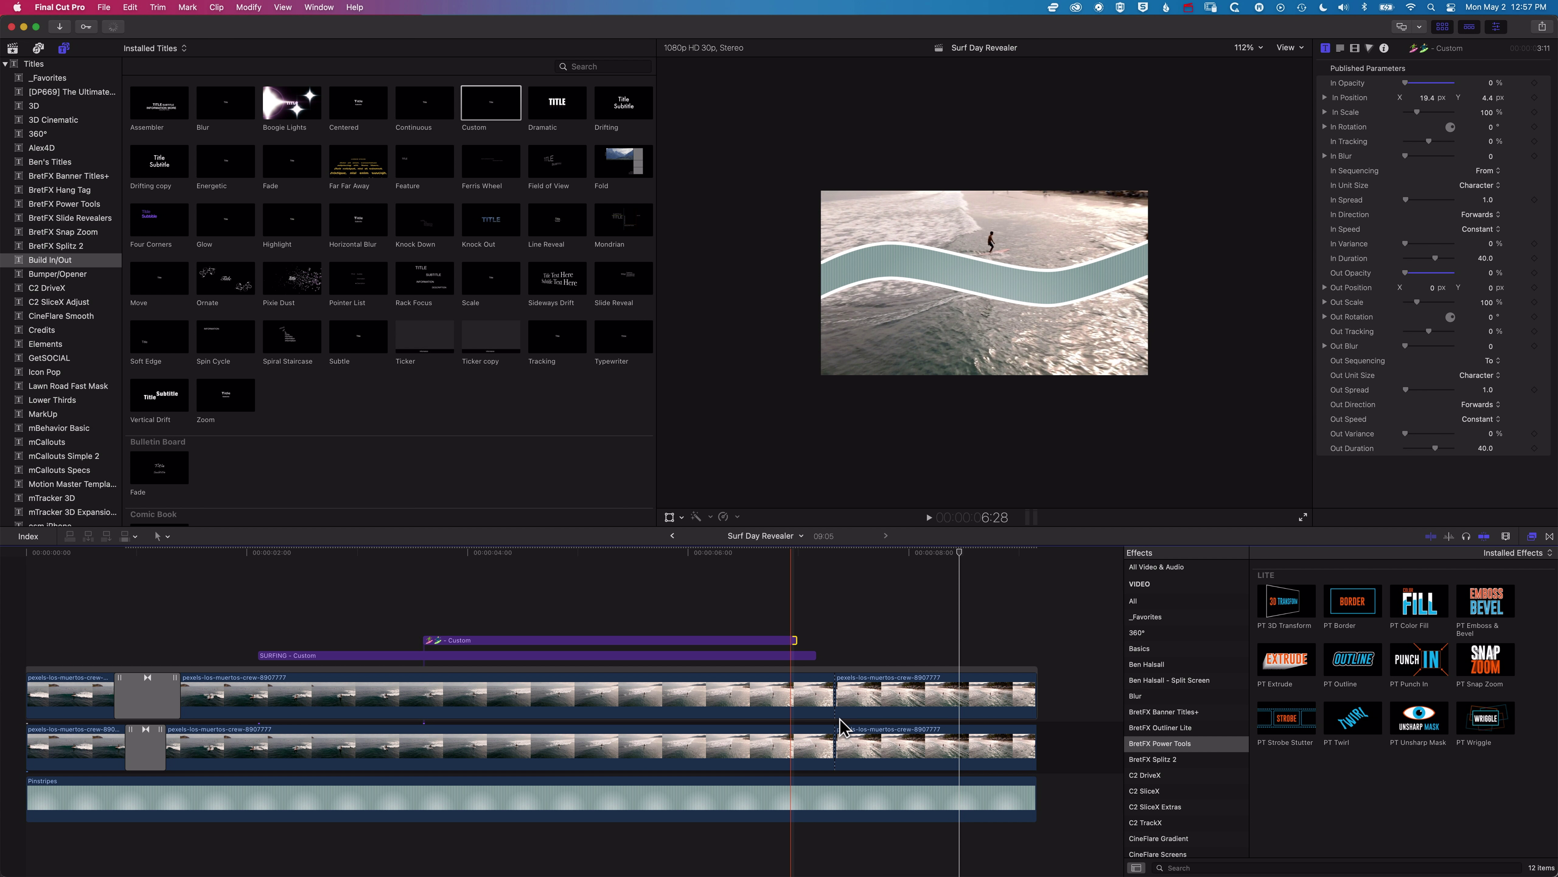
Reset the upper track's last band piece to Position 0, 0 px, then bring up the middle clip's options
{"action": "left_click", "coordinate": [874, 707]}
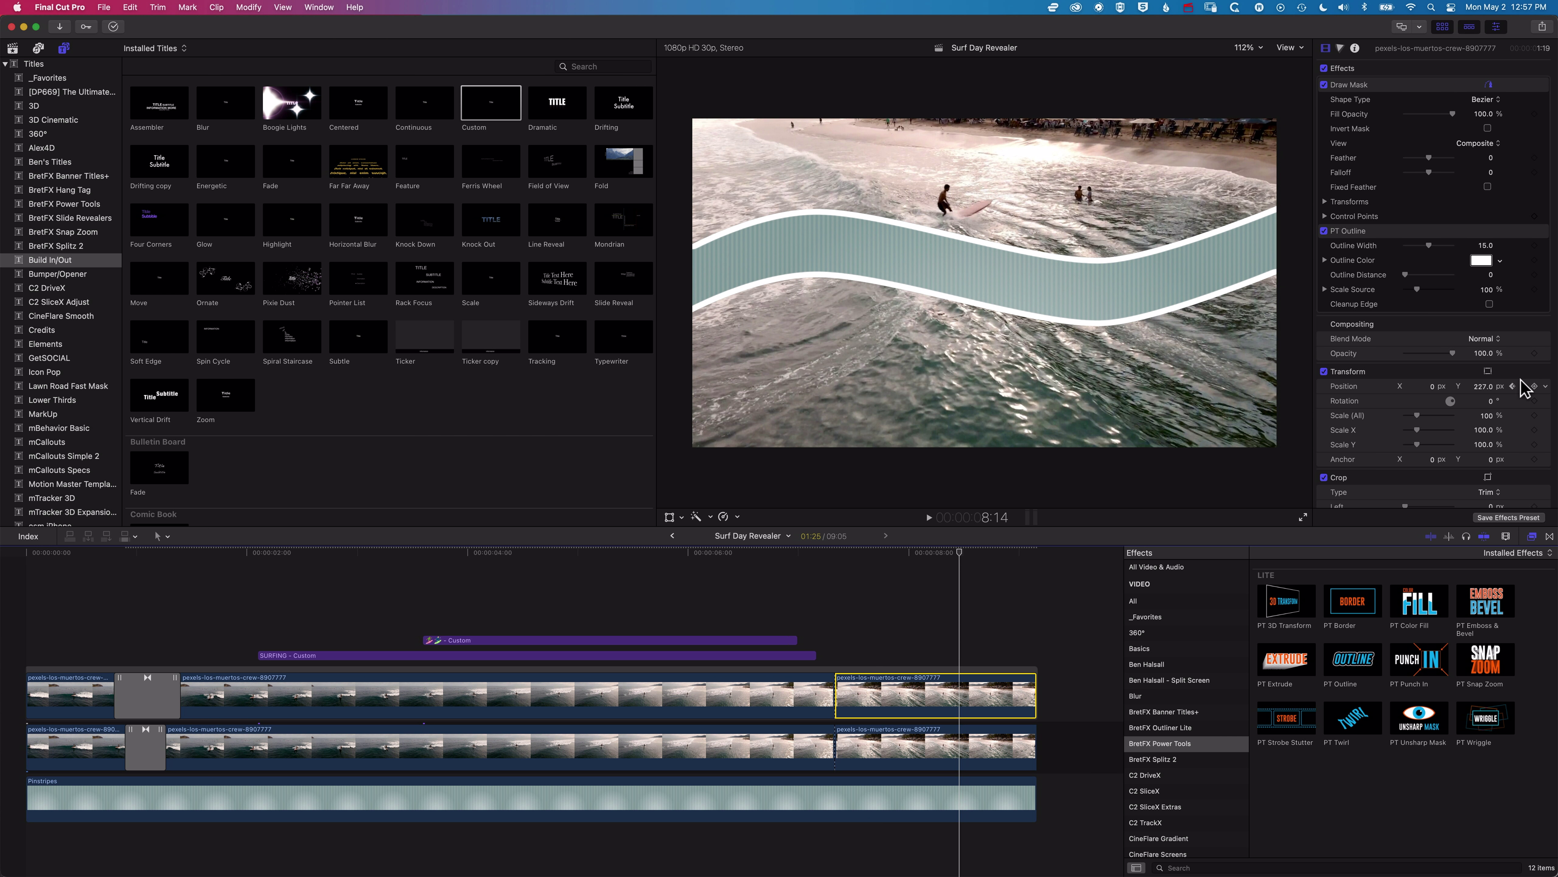
{"action": "left_click", "coordinate": [1546, 373]}
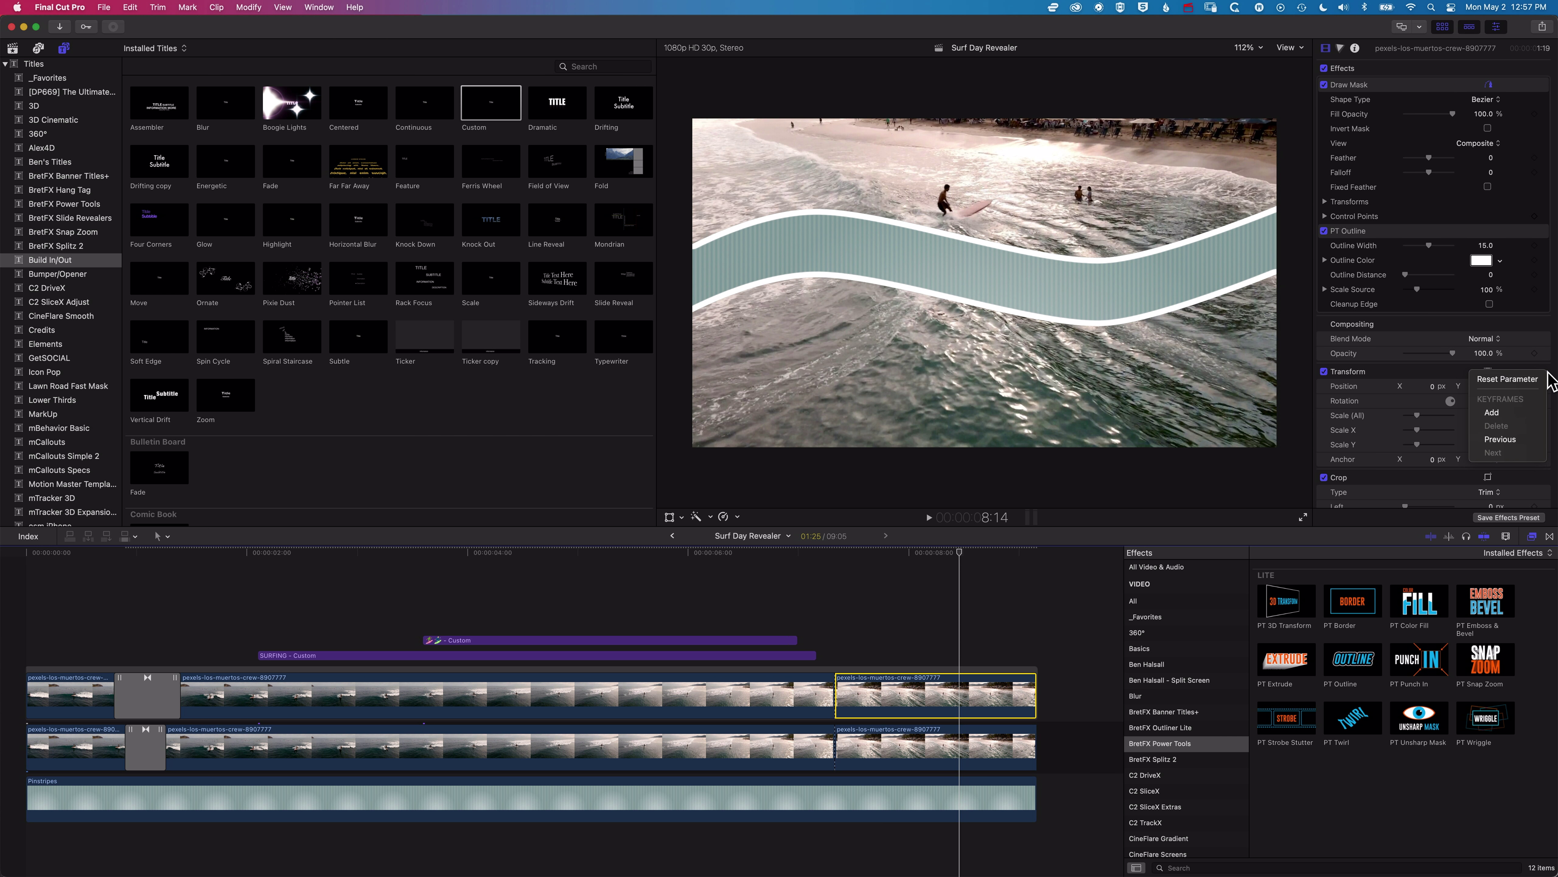
{"action": "left_click", "coordinate": [1523, 391]}
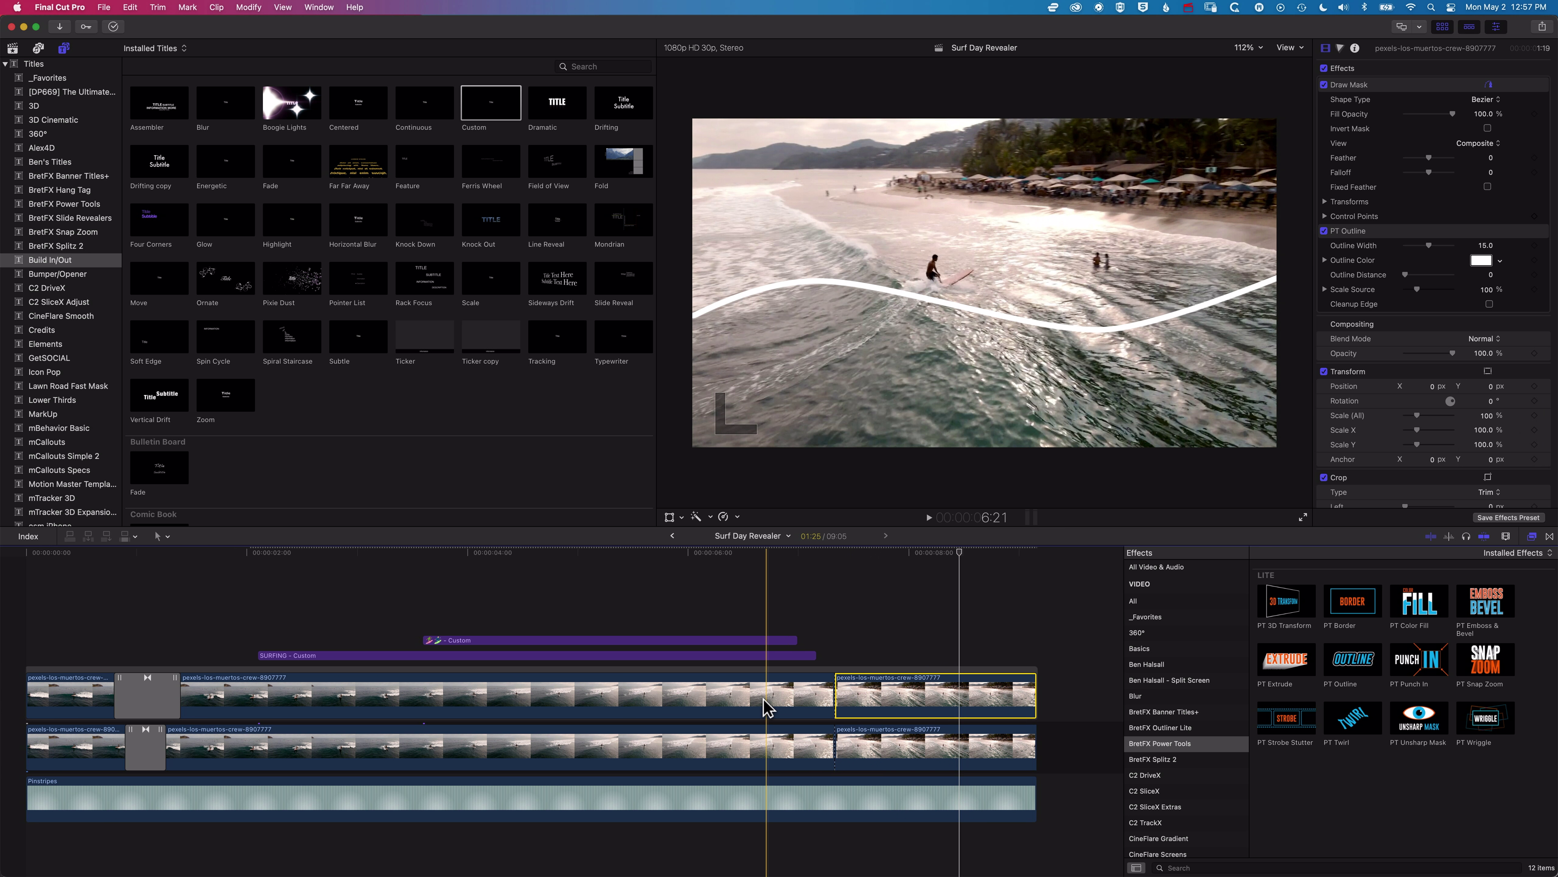
{"action": "left_click", "coordinate": [704, 715]}
{"action": "right_click", "coordinate": [697, 701]}
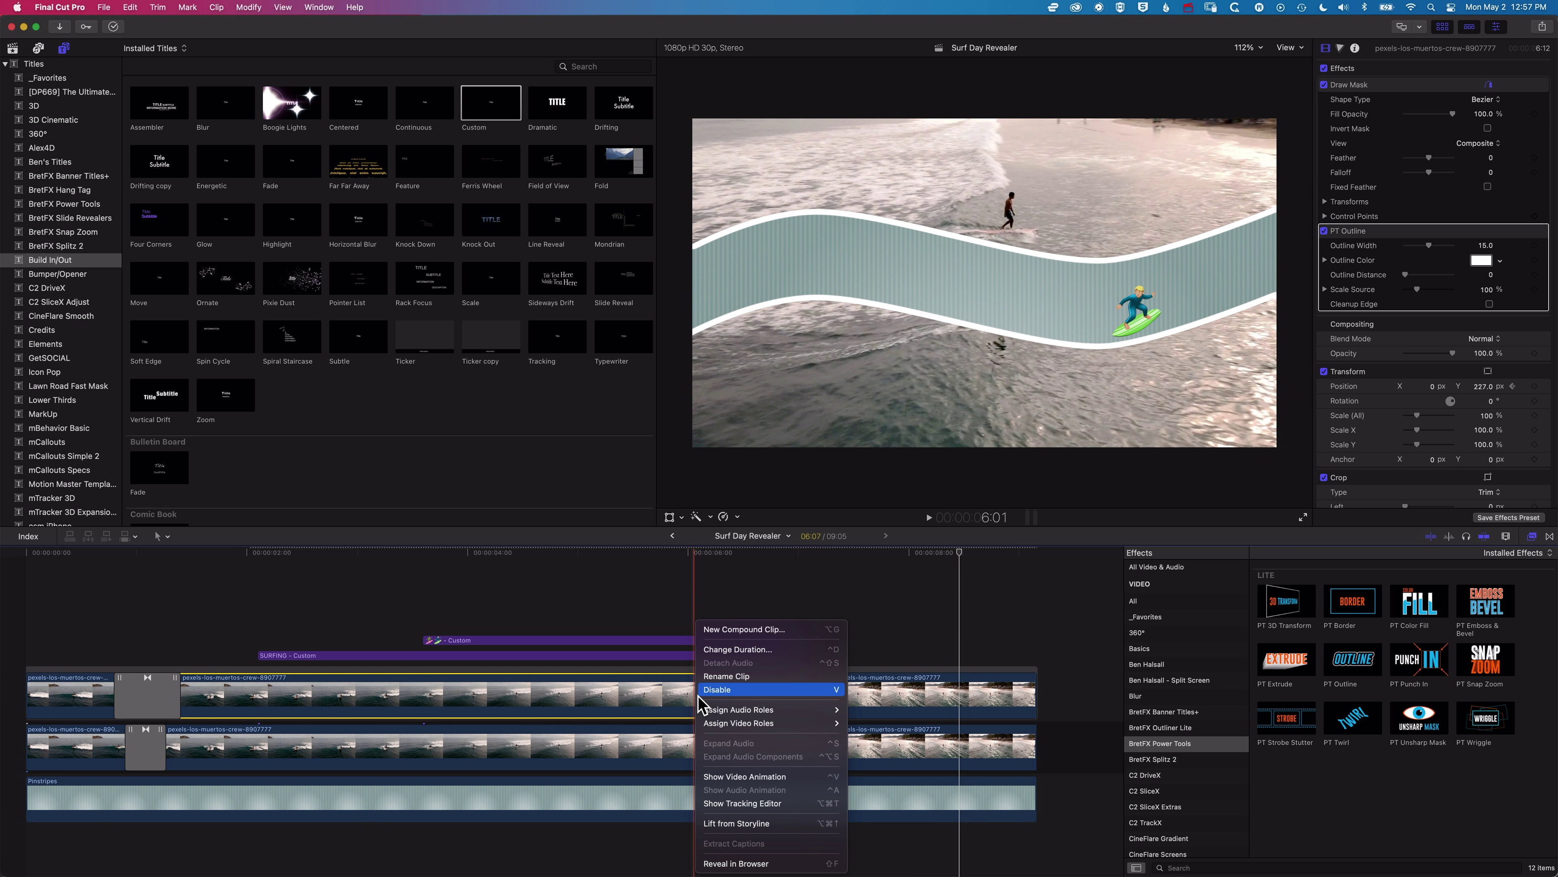
Keyframe the upper band clip's Y position from 227 at 6:02 down to 0 at 6:24, then preview
{"action": "left_click", "coordinate": [733, 776]}
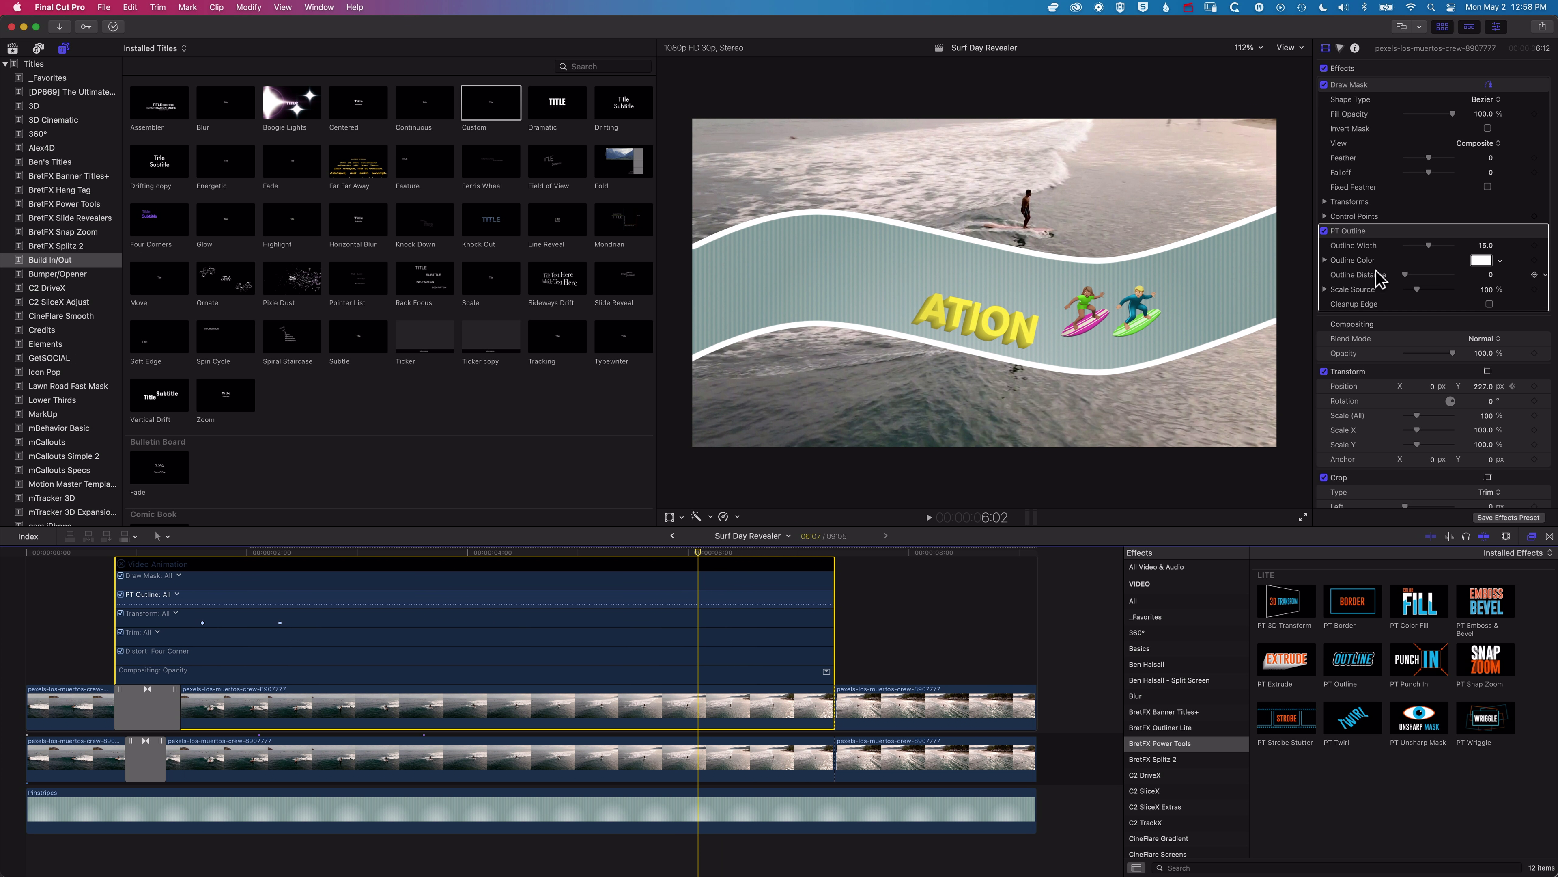
{"action": "left_click", "coordinate": [1536, 386]}
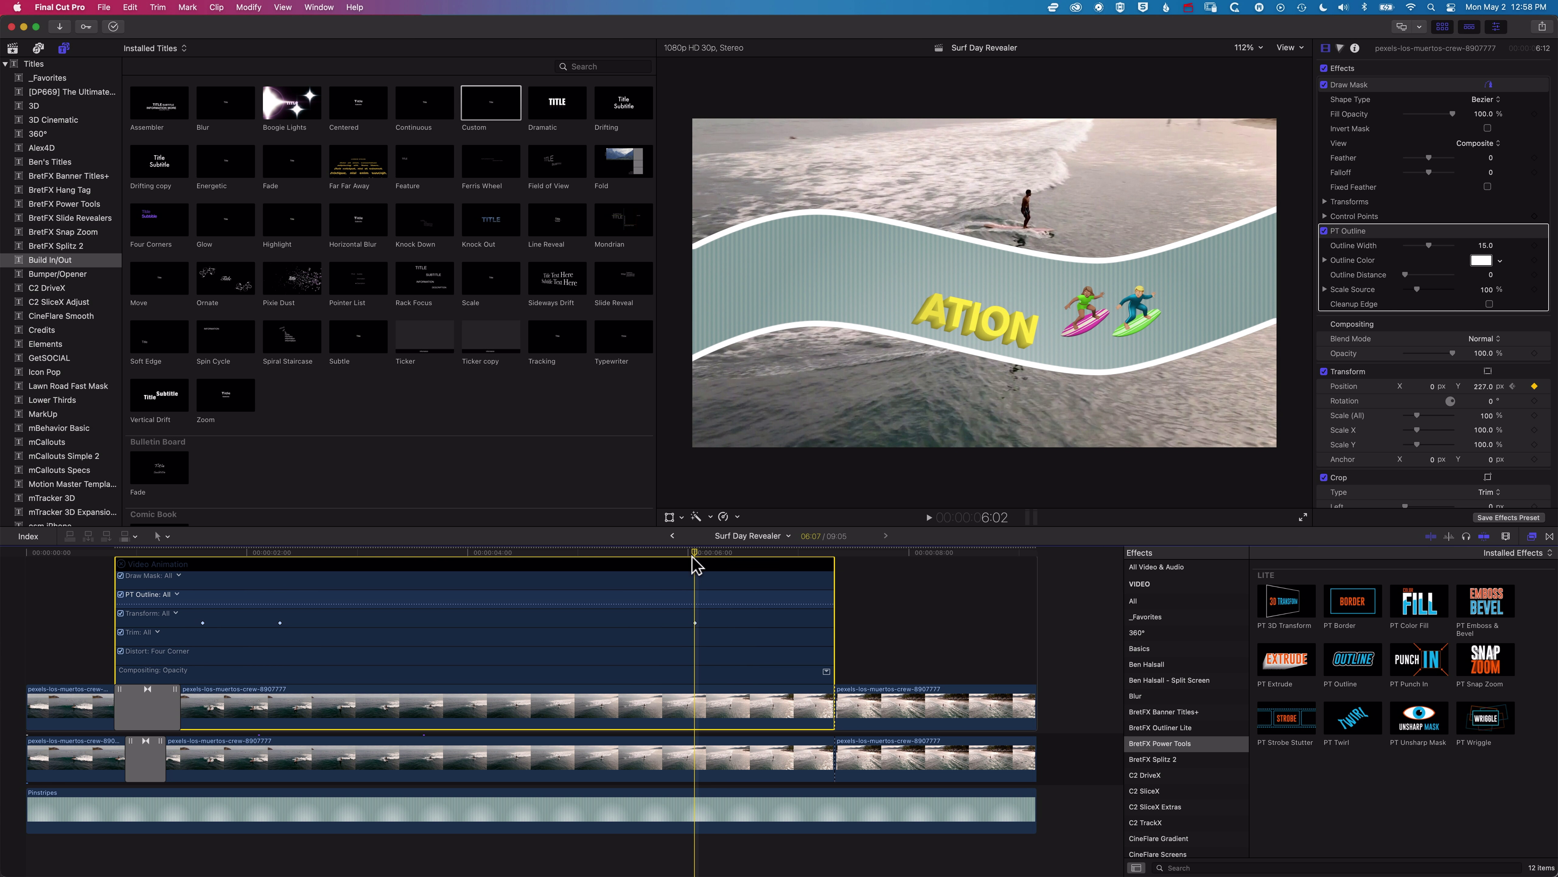
{"action": "left_click_drag", "start_coordinate": [698, 556], "coordinate": [778, 555]}
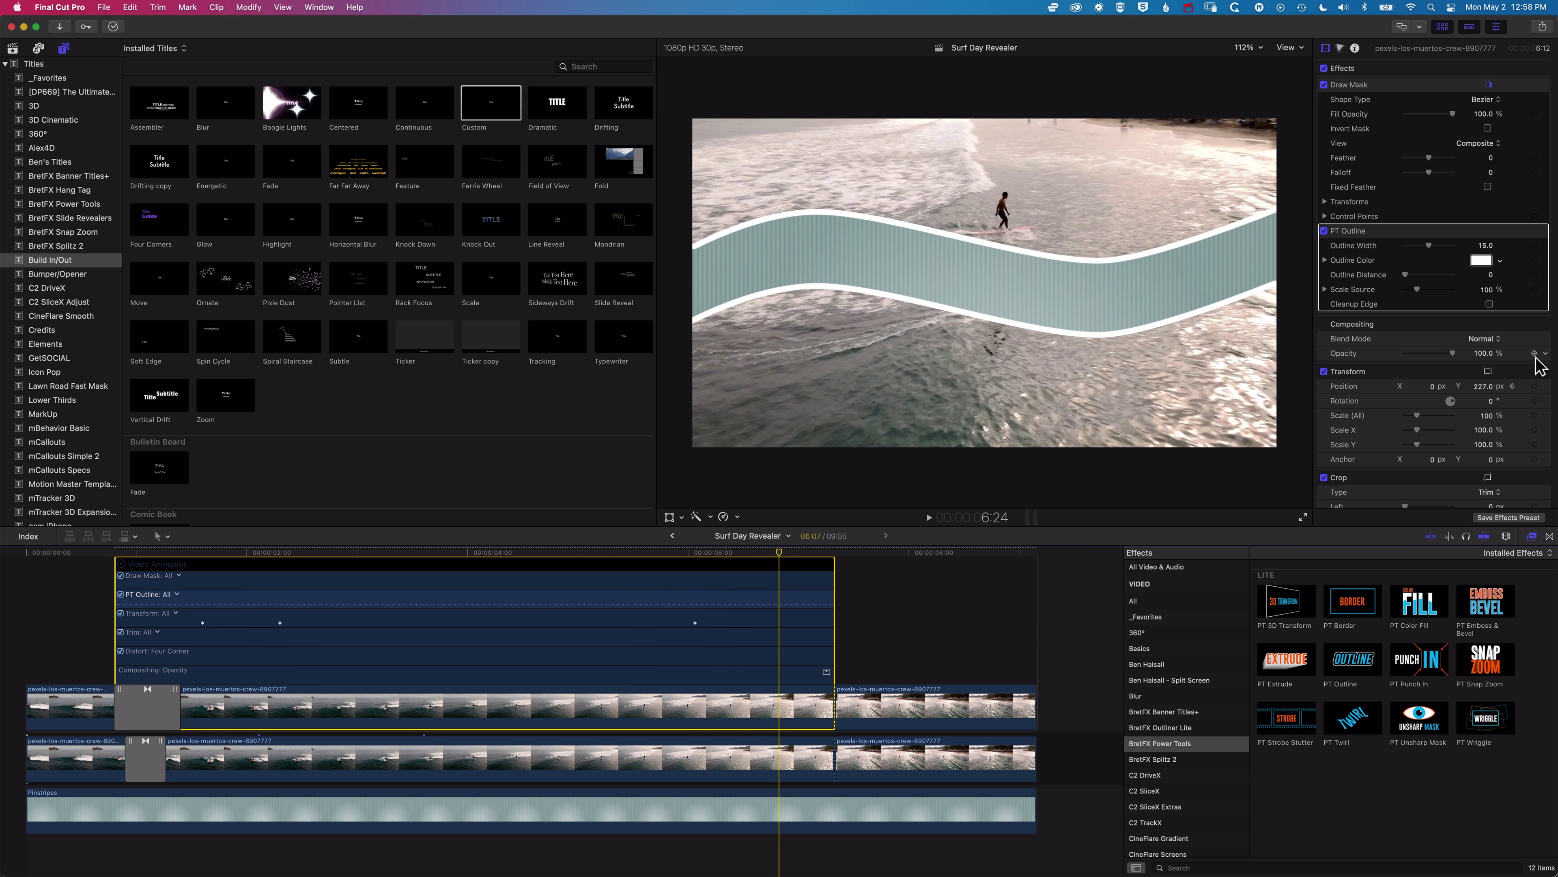
{"action": "left_click", "coordinate": [1485, 387]}
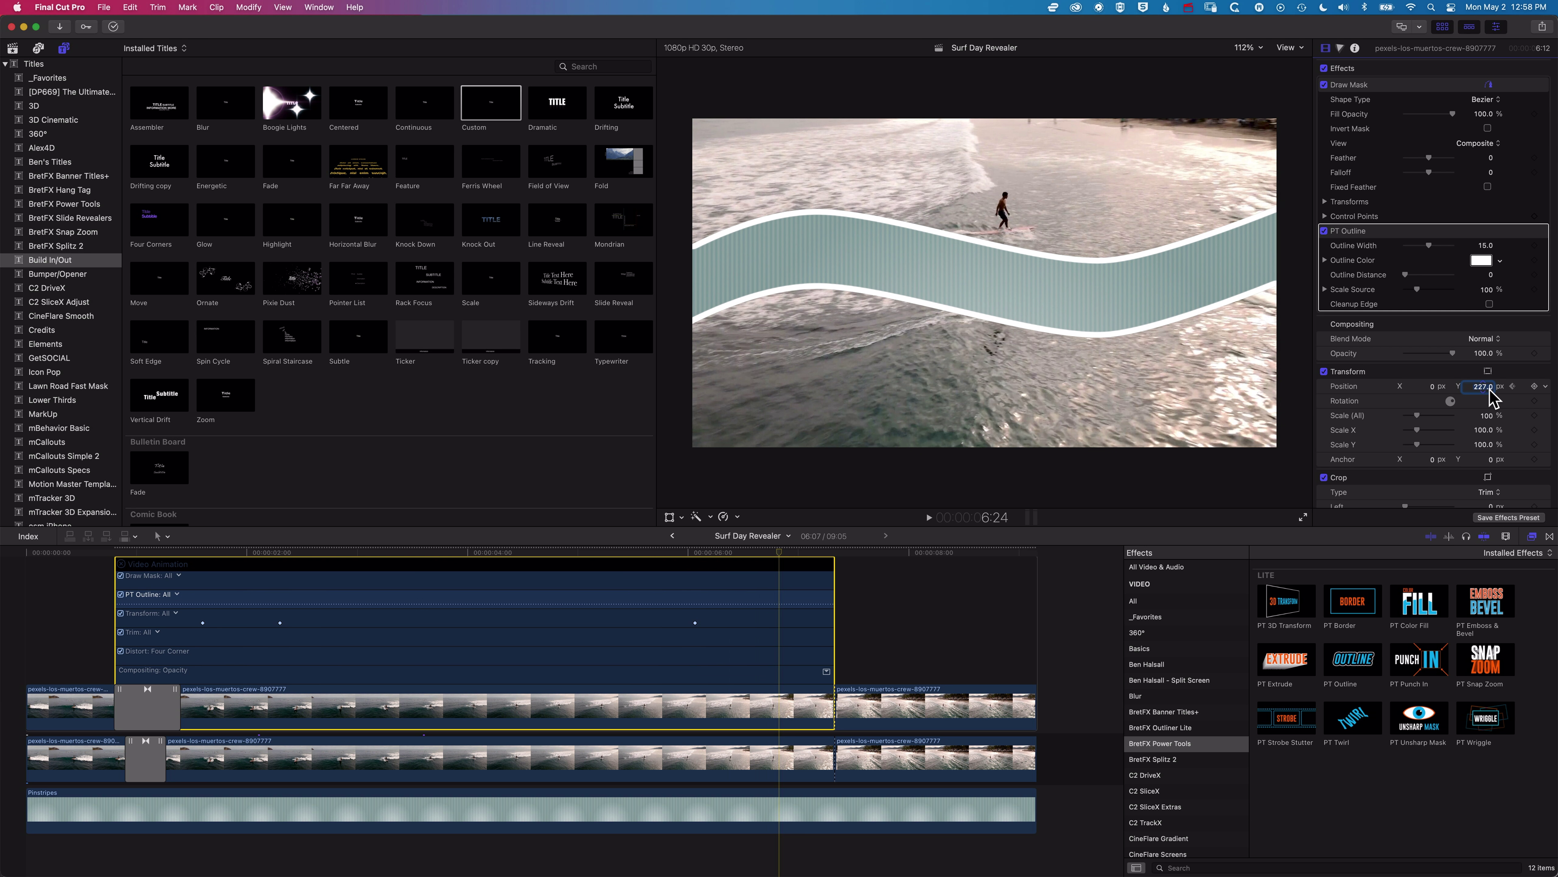
{"action": "key", "text": "Return"}
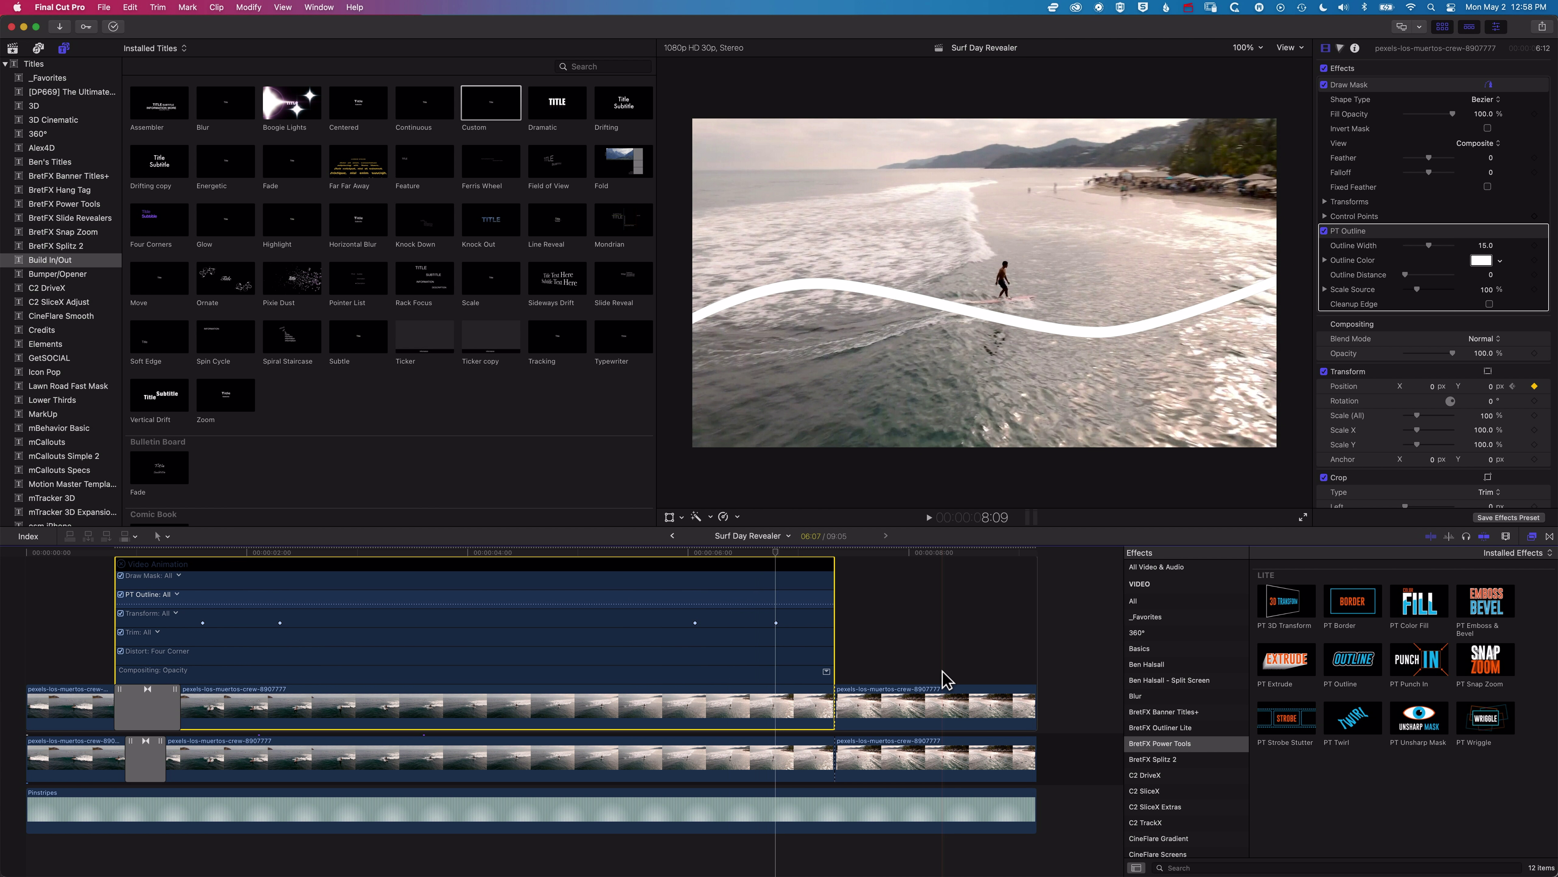
{"action": "left_click", "coordinate": [123, 564]}
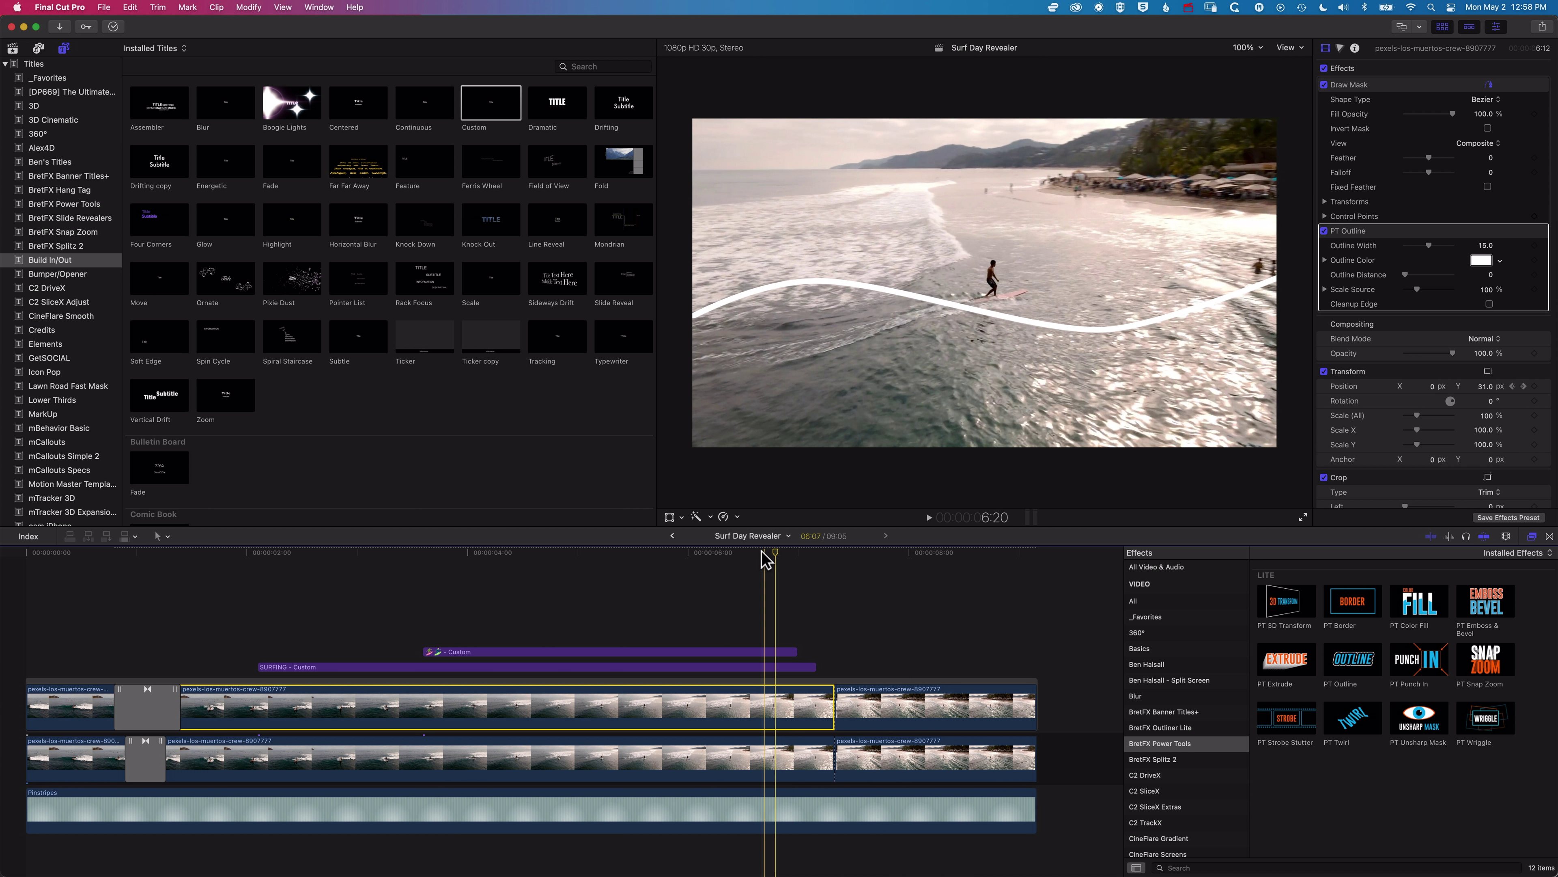
{"action": "left_click_drag", "start_coordinate": [774, 553], "coordinate": [744, 556]}
{"action": "key", "text": "space"}
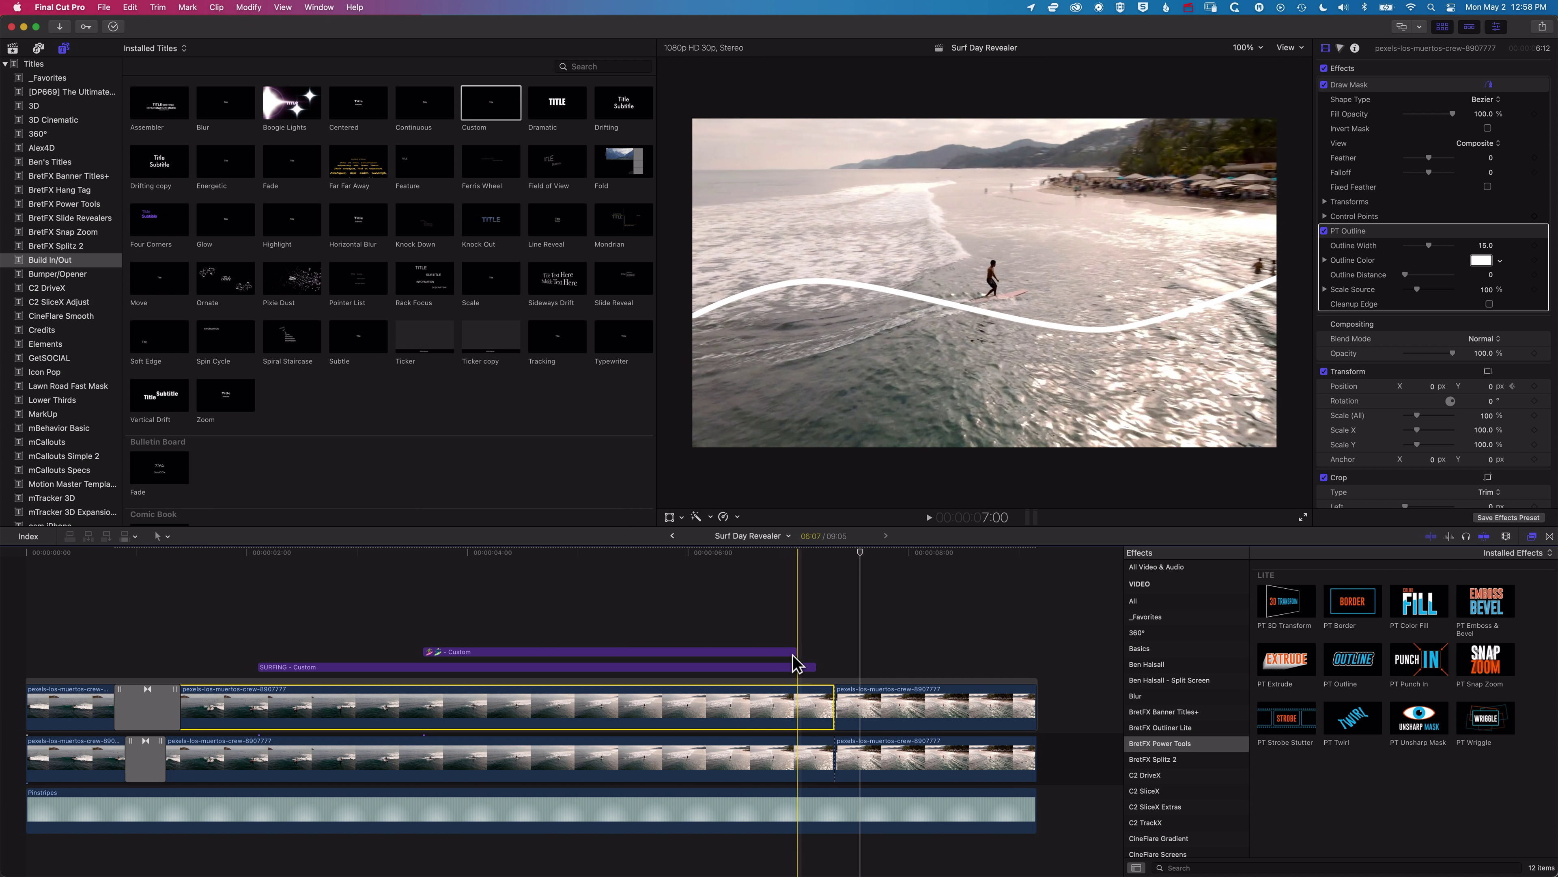
Shorten the emoji '- Custom' title clip by about 10 frames and play back the titles' ending
{"action": "left_click_drag", "start_coordinate": [795, 651], "coordinate": [758, 651]}
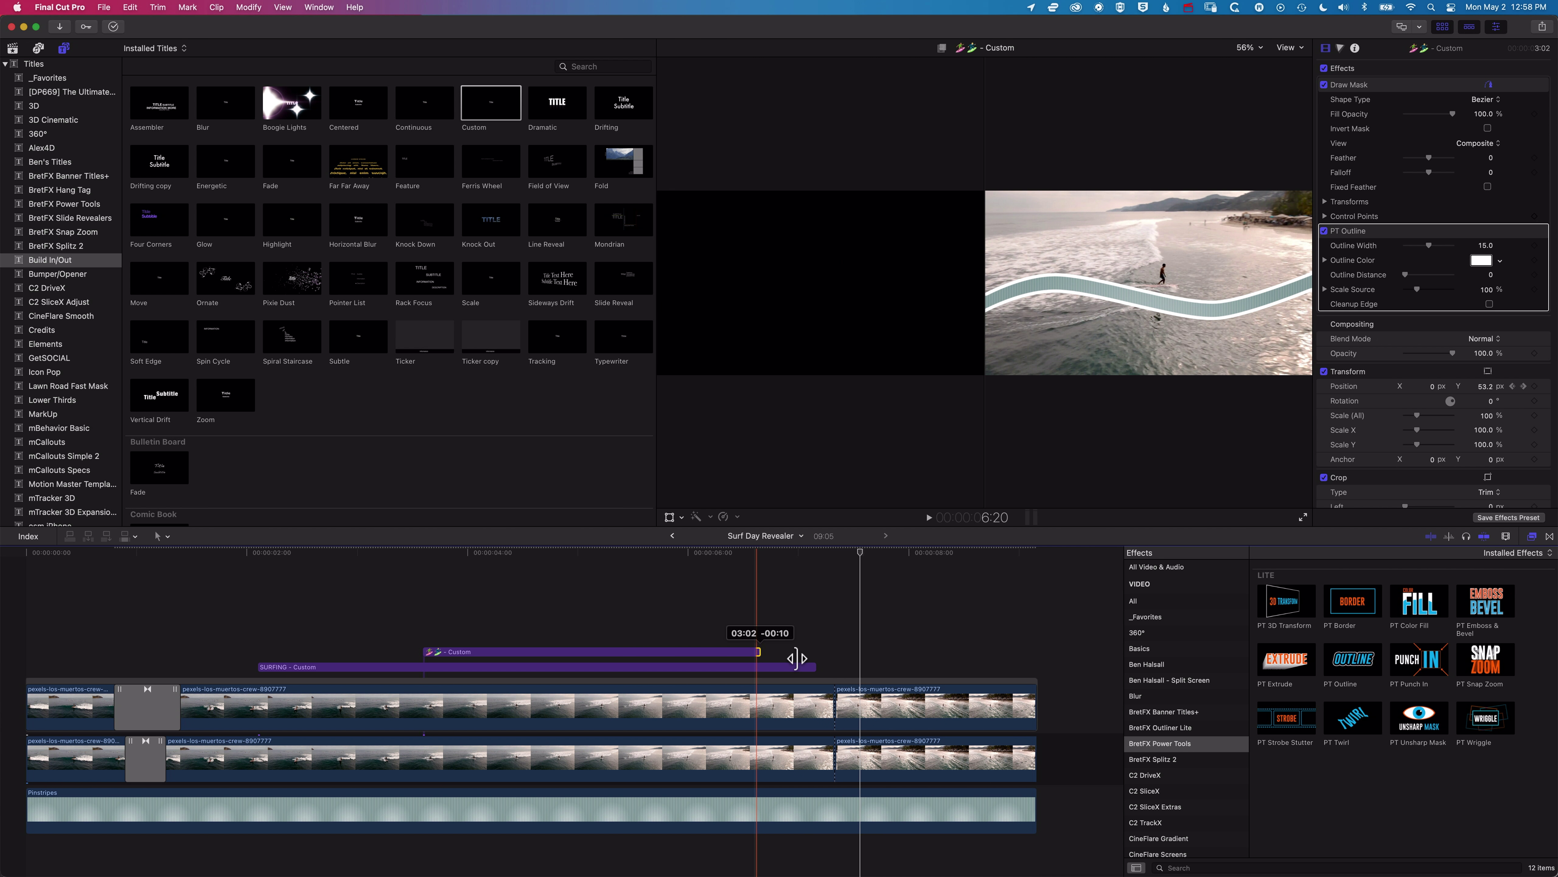
{"action": "left_click", "coordinate": [807, 664]}
{"action": "left_click", "coordinate": [662, 554]}
{"action": "key", "text": "space"}
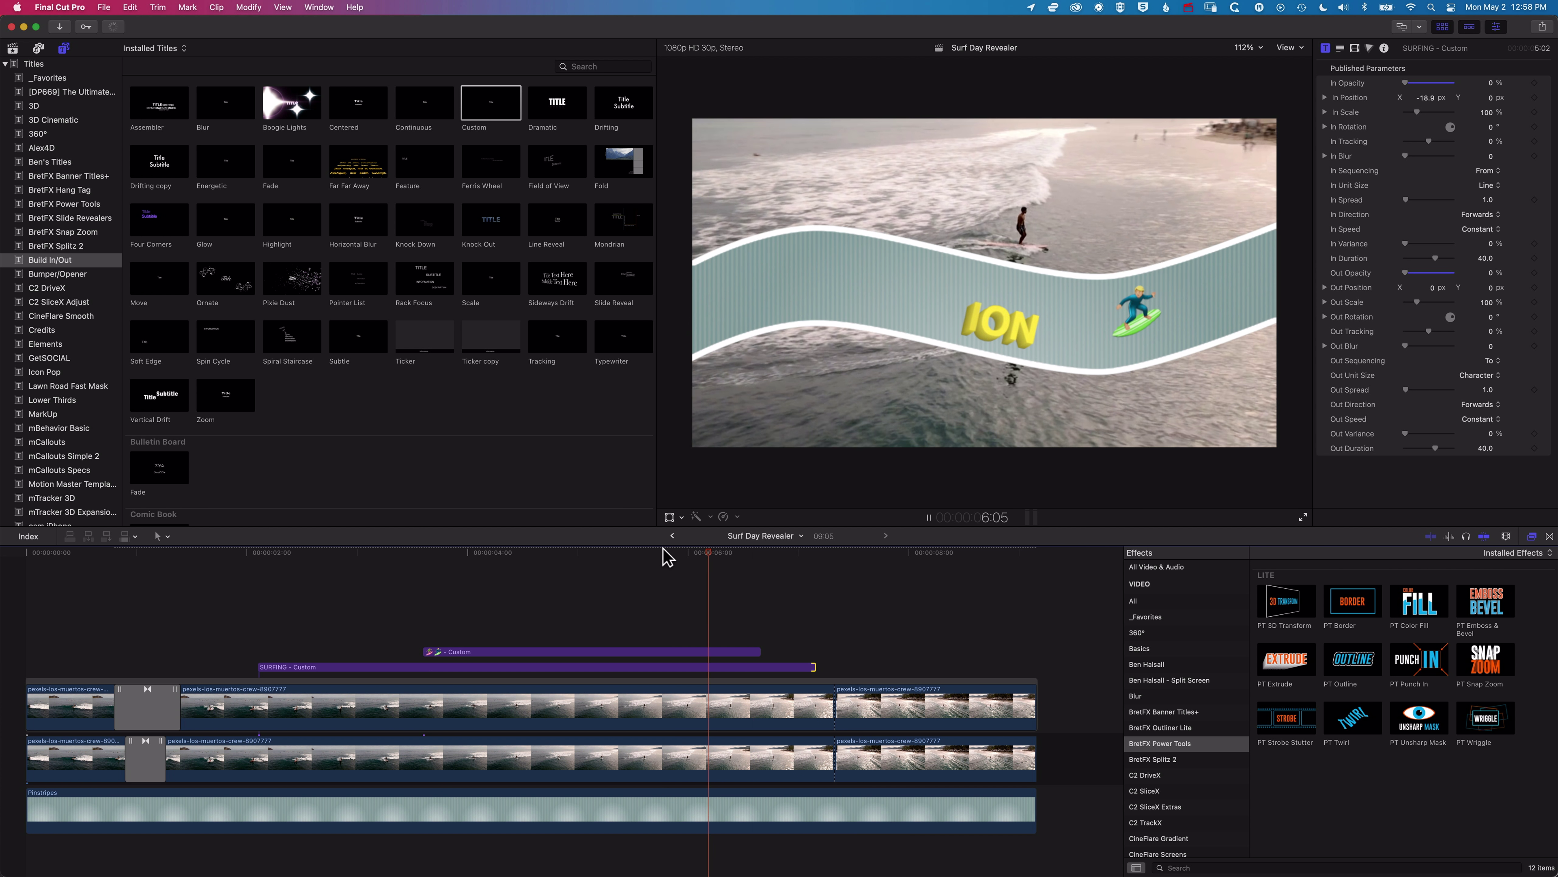
Delete the PT Outline effect from the last upper and lower beach clips
{"action": "left_click", "coordinate": [914, 708]}
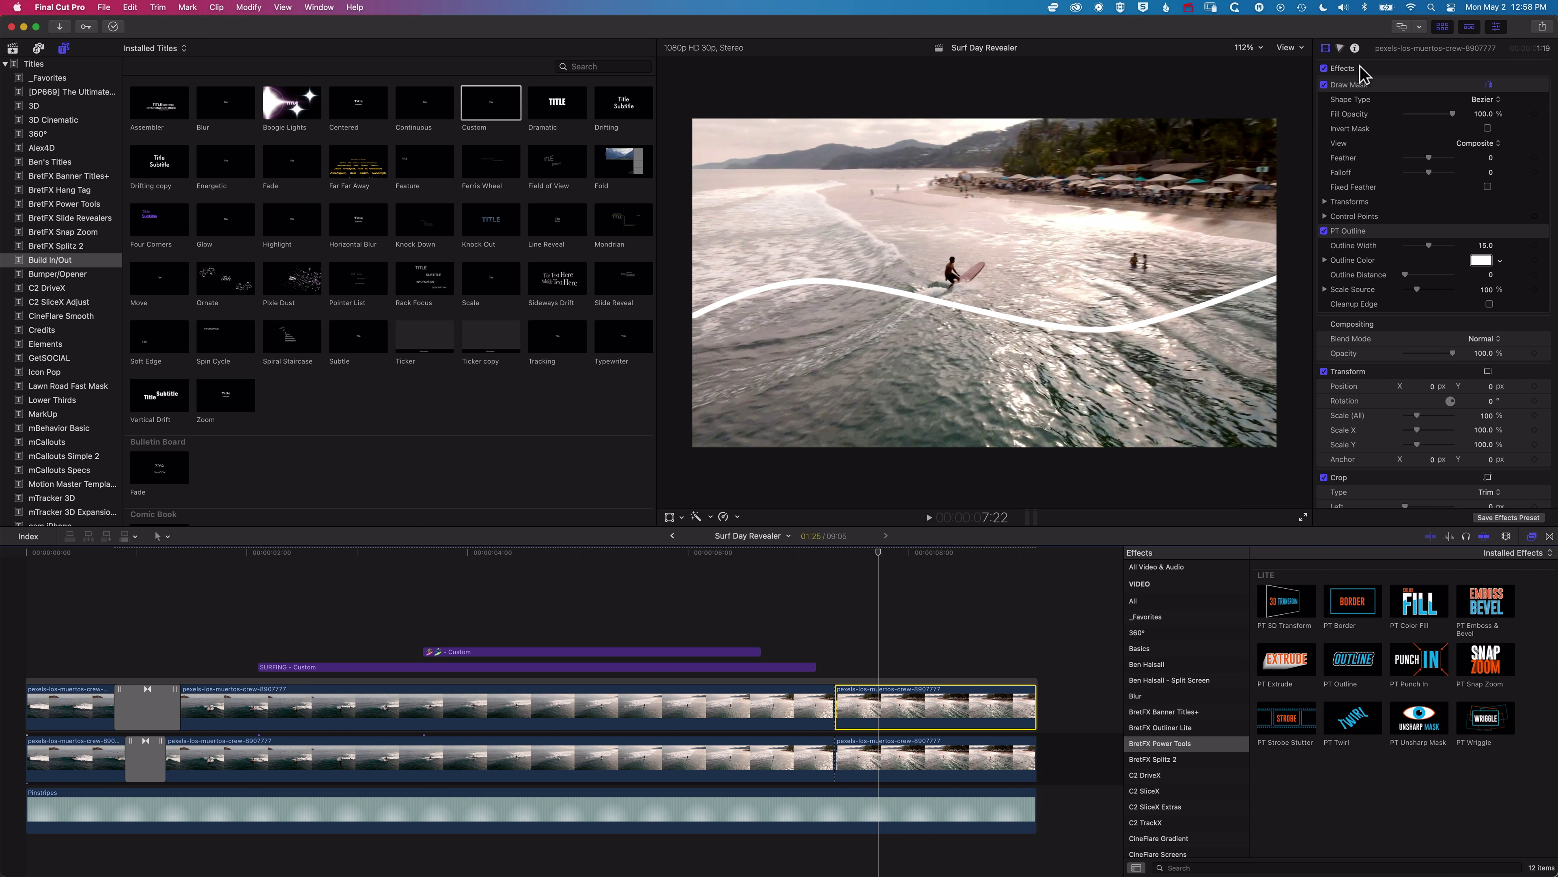
{"action": "left_click", "coordinate": [1367, 235]}
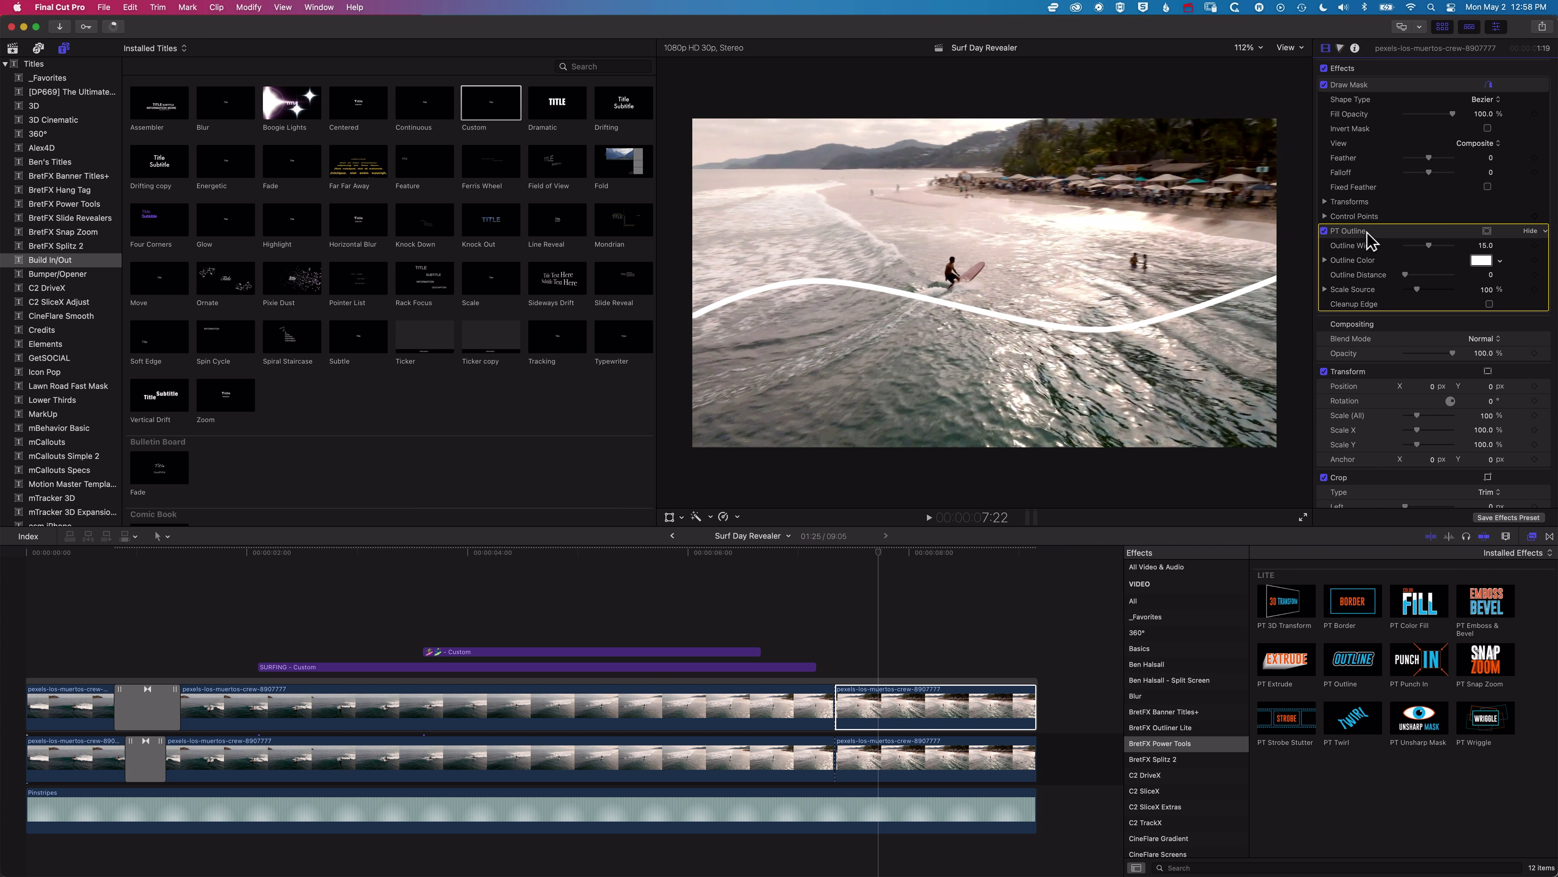
{"action": "key", "text": "Delete"}
{"action": "left_click", "coordinate": [961, 764]}
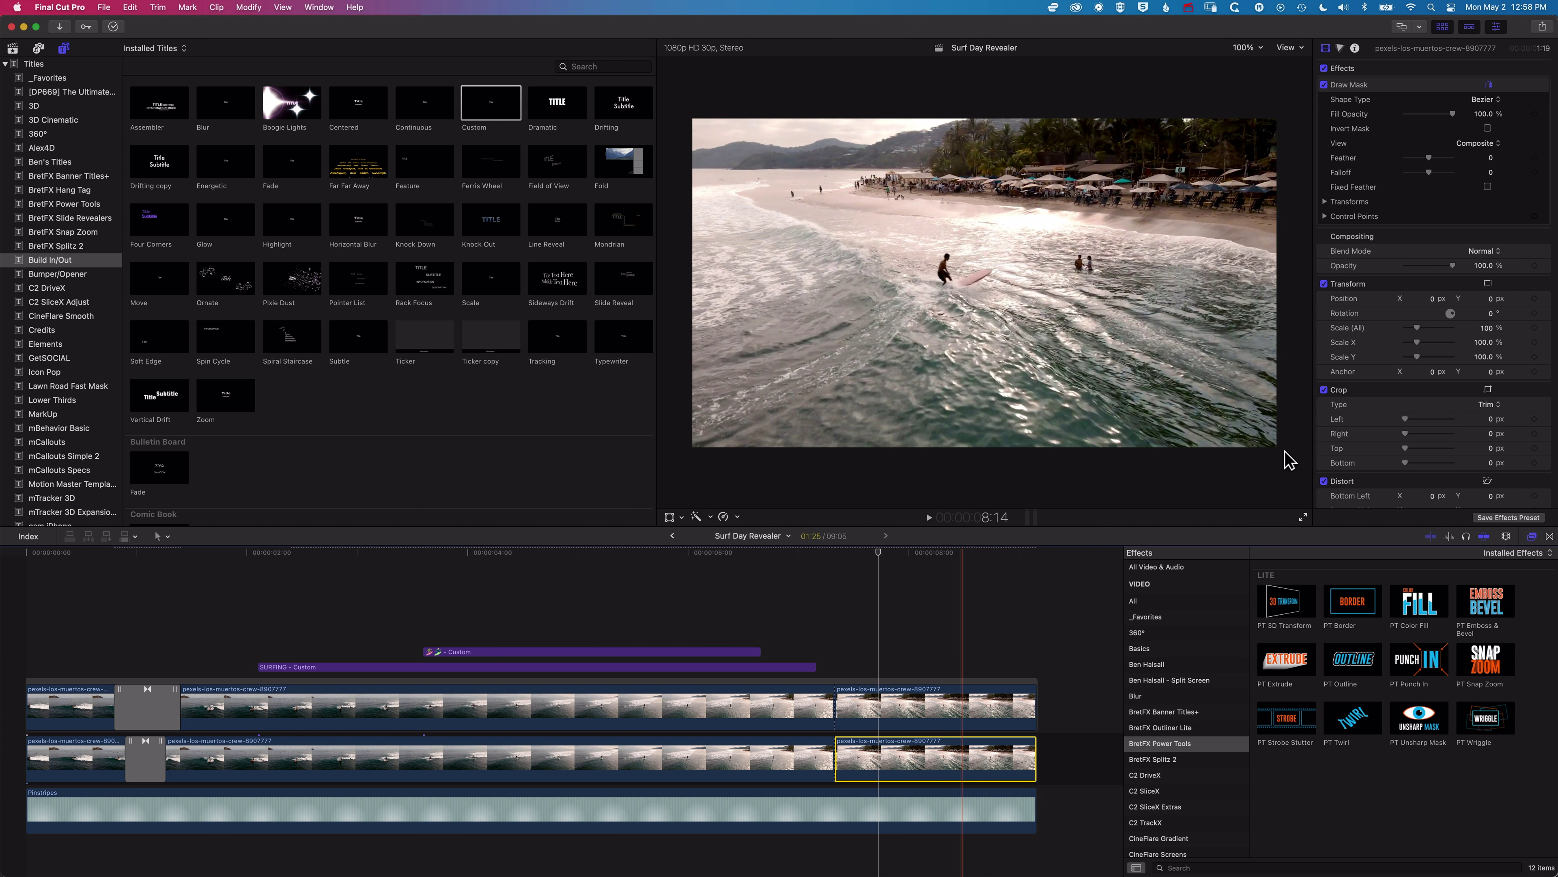
{"action": "key", "text": "super+z"}
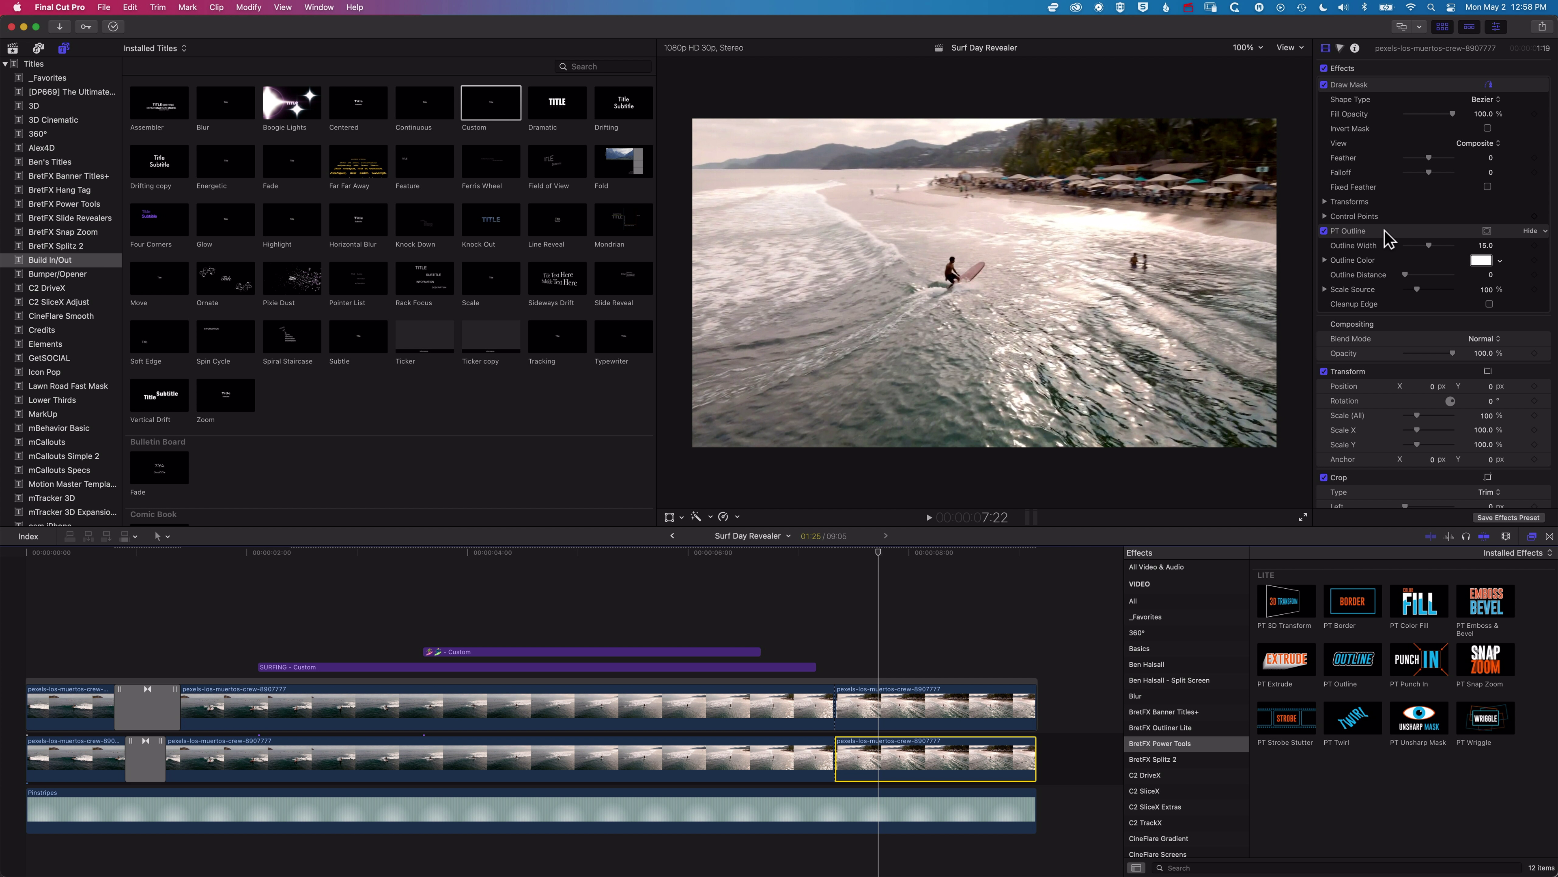
{"action": "left_click", "coordinate": [1384, 232]}
{"action": "key", "text": "Delete"}
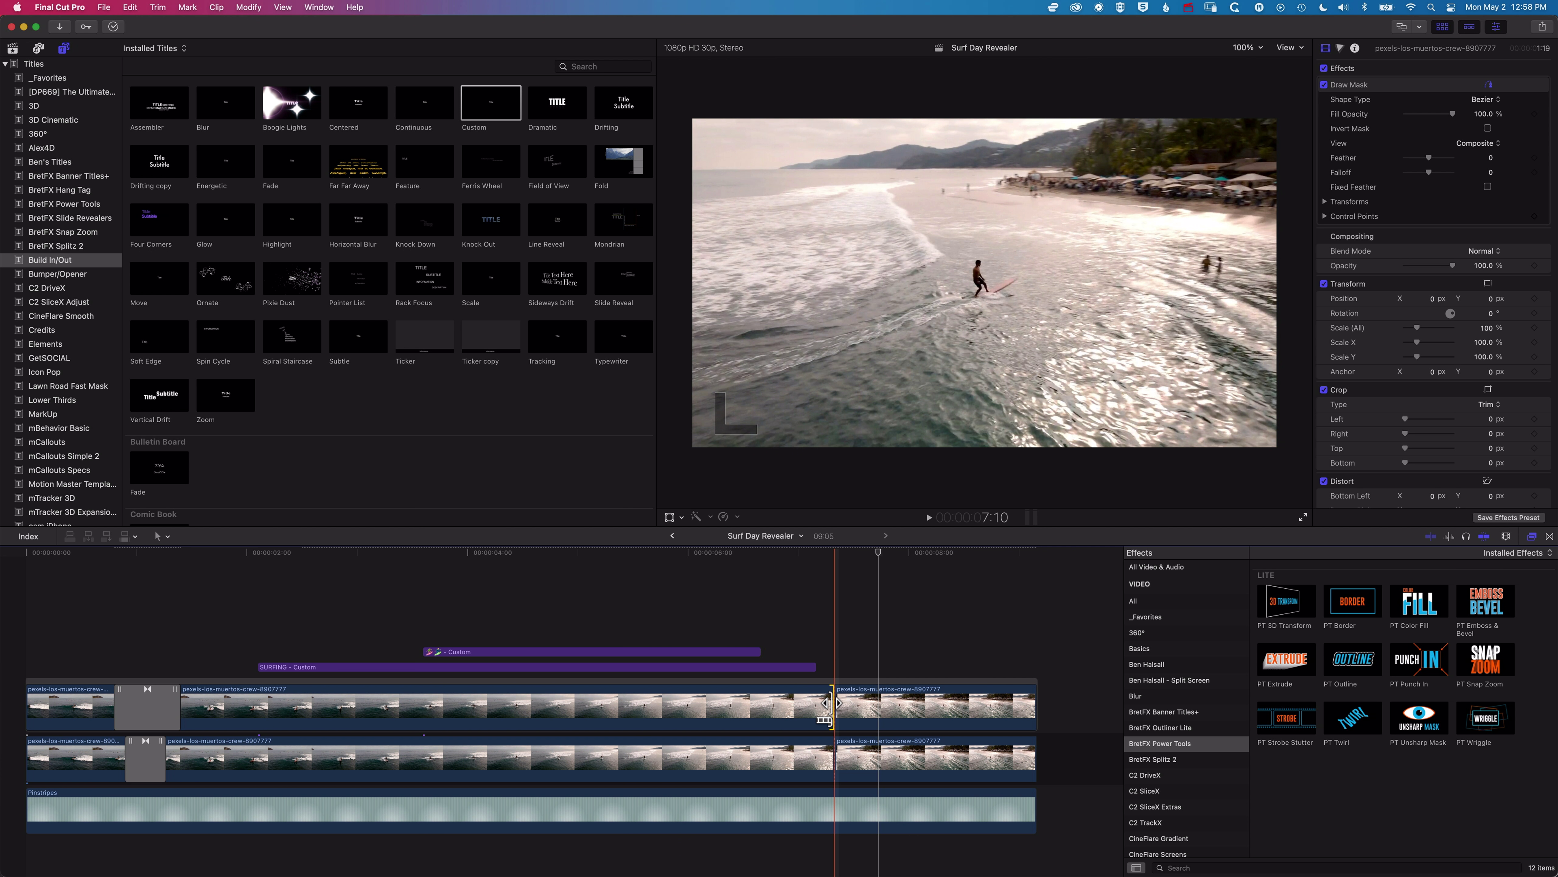
Add a Cross Dissolve at the upper edit point and shorten it to a few frames
{"action": "key", "text": "super+t"}
{"action": "left_click_drag", "start_coordinate": [825, 703], "coordinate": [822, 704]}
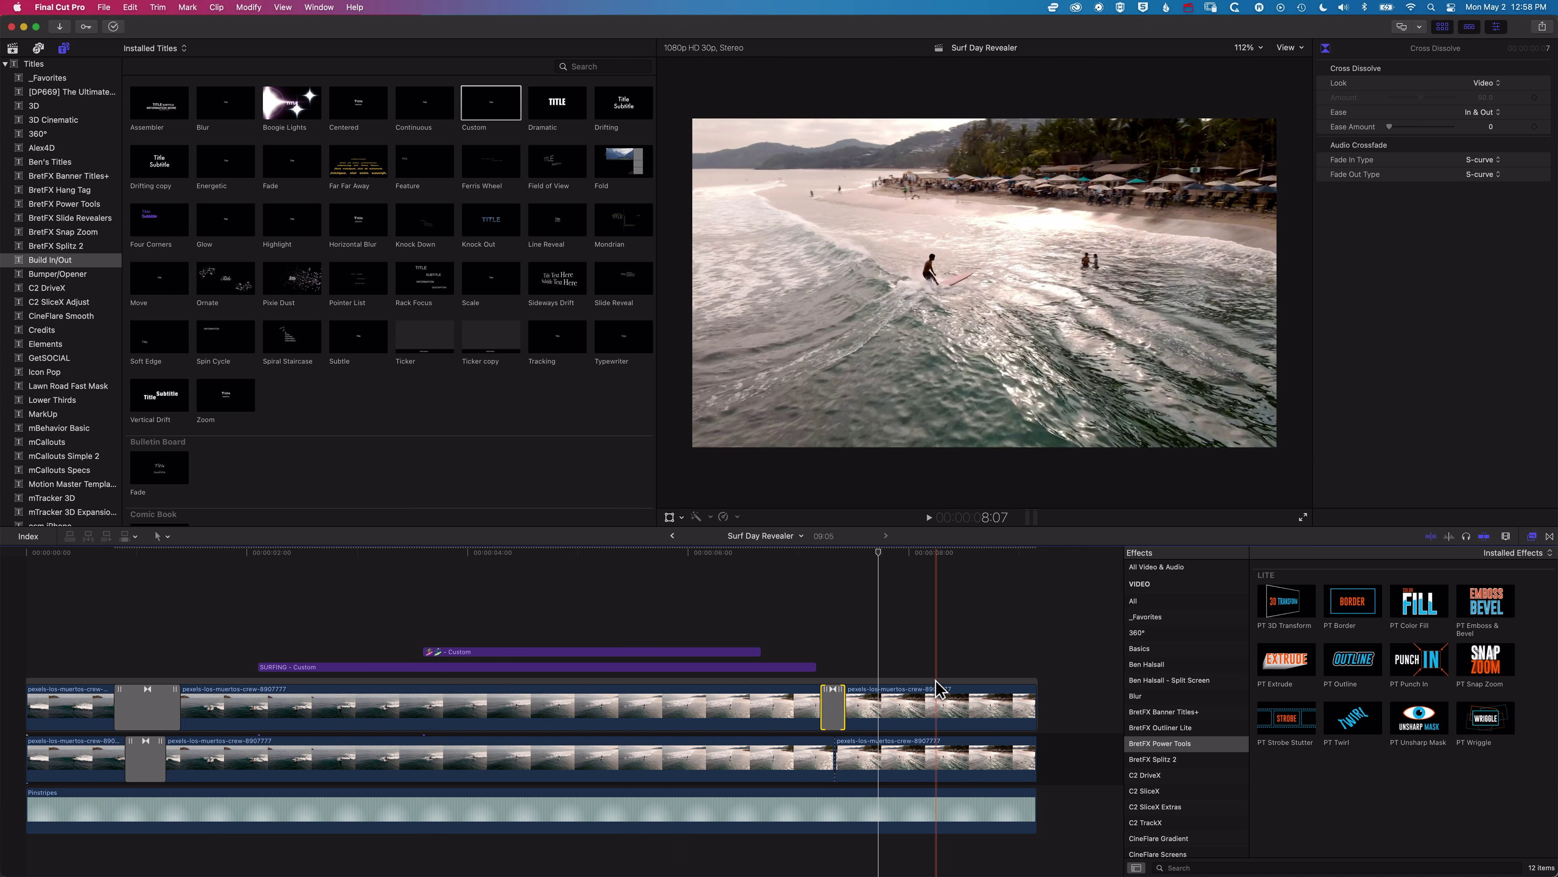
{"action": "left_click", "coordinate": [822, 760]}
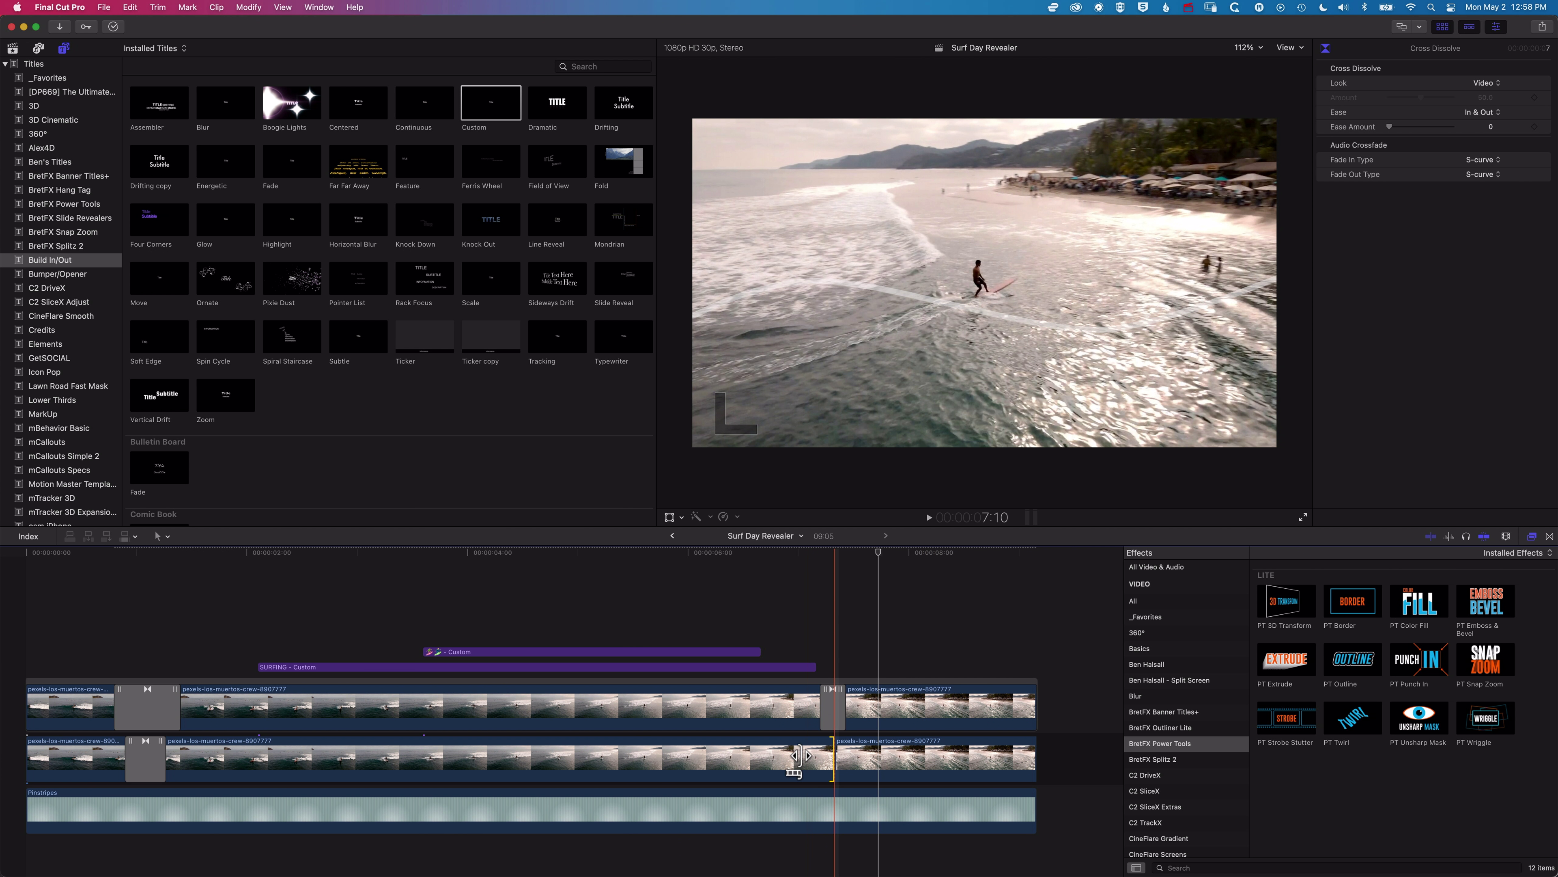
Add a shortened Cross Dissolve at the lower edit point, then play the sequence from the start
{"action": "key", "text": "super+t"}
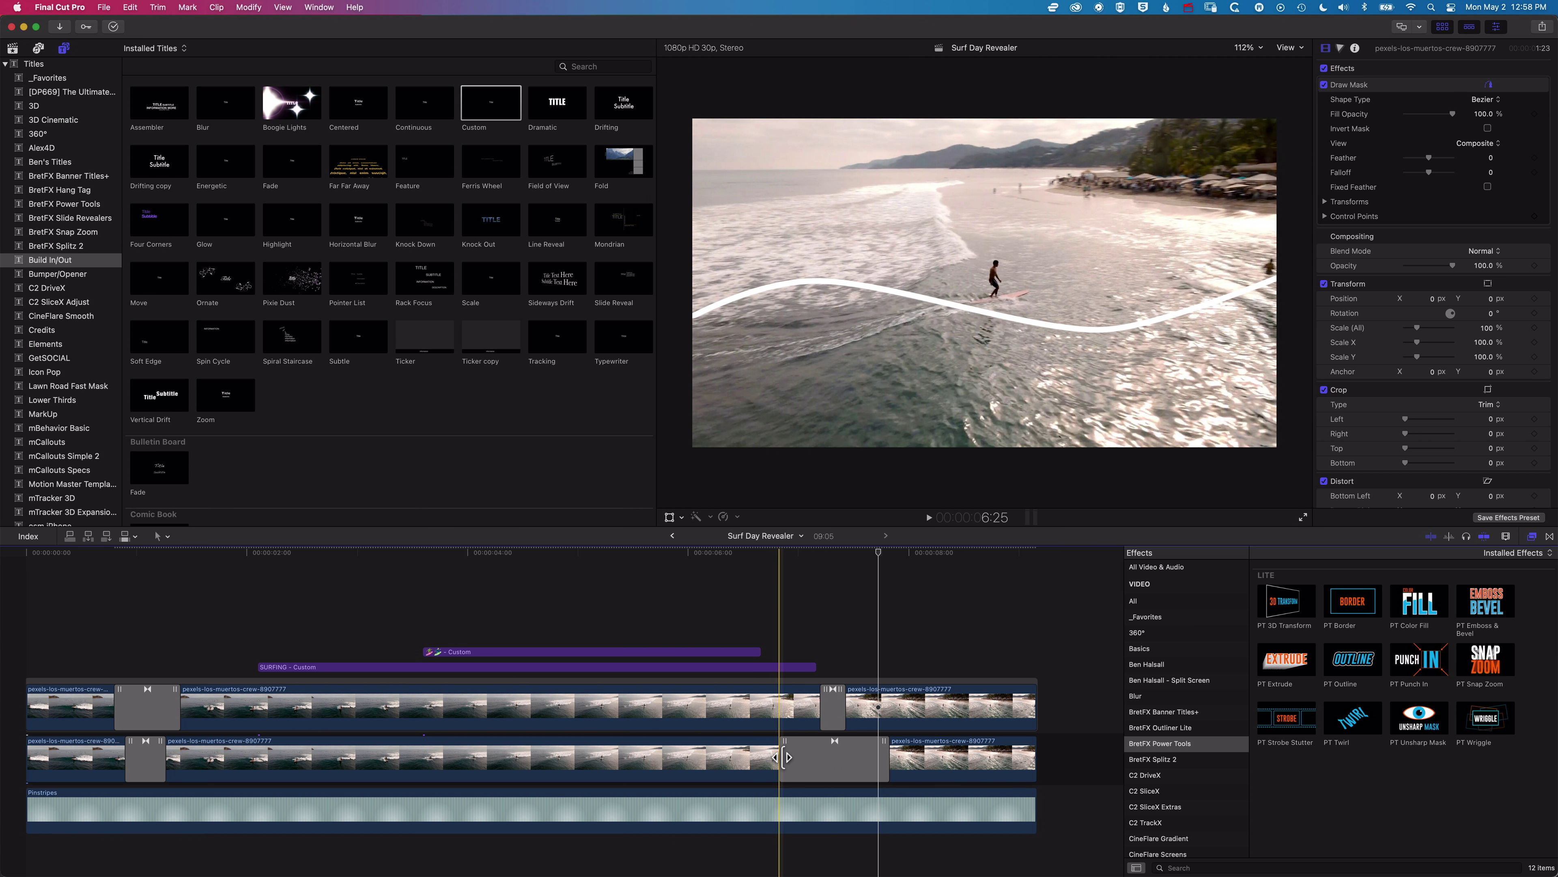
{"action": "left_click_drag", "start_coordinate": [783, 764], "coordinate": [821, 764]}
{"action": "left_click", "coordinate": [717, 617]}
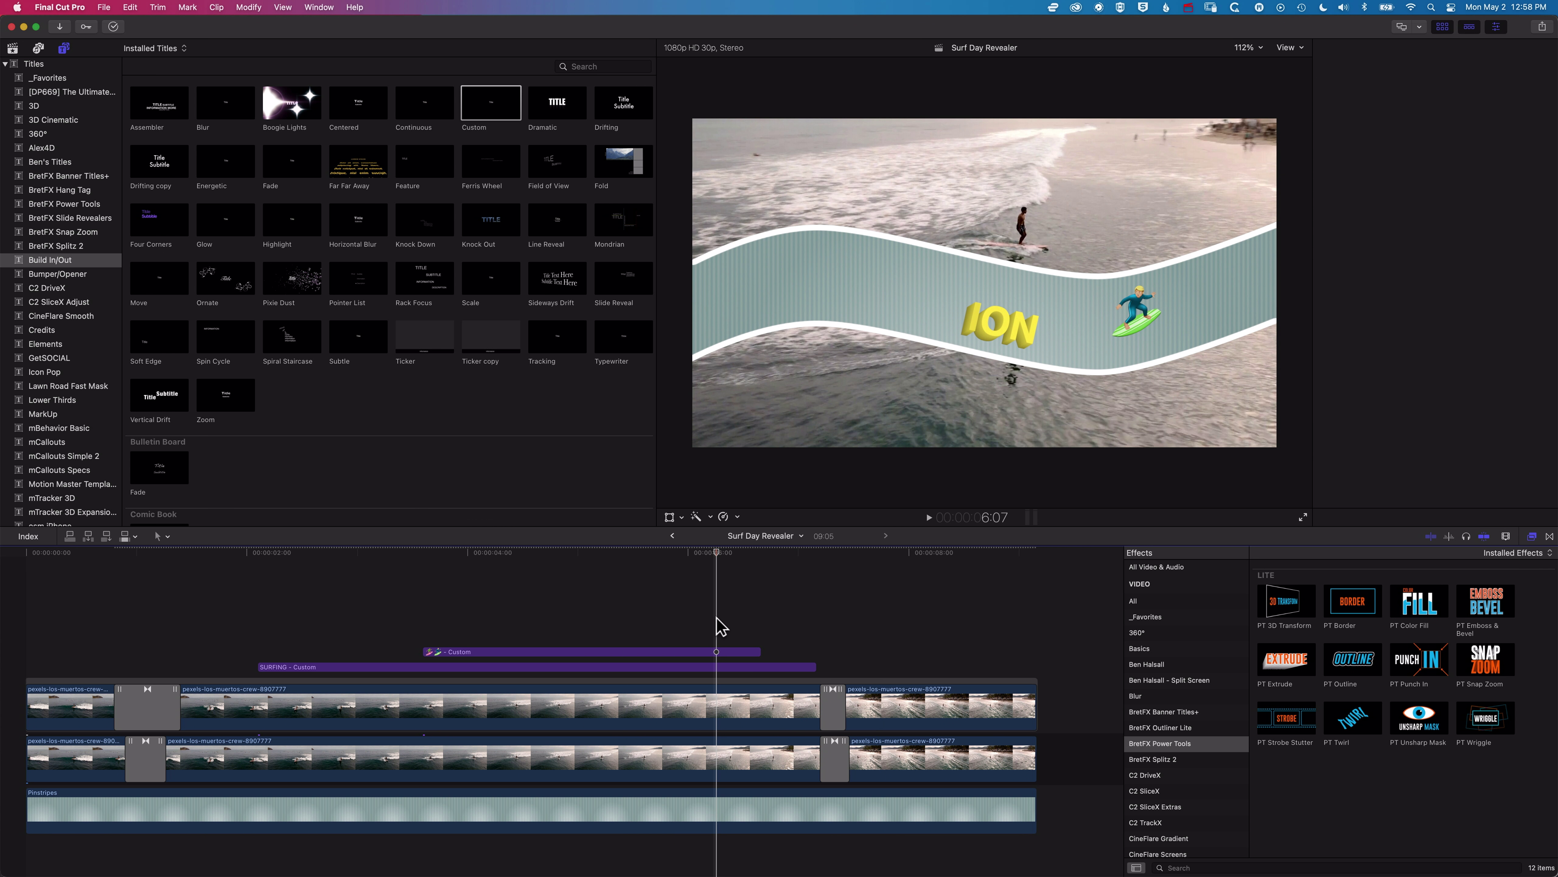
{"action": "key", "text": "space"}
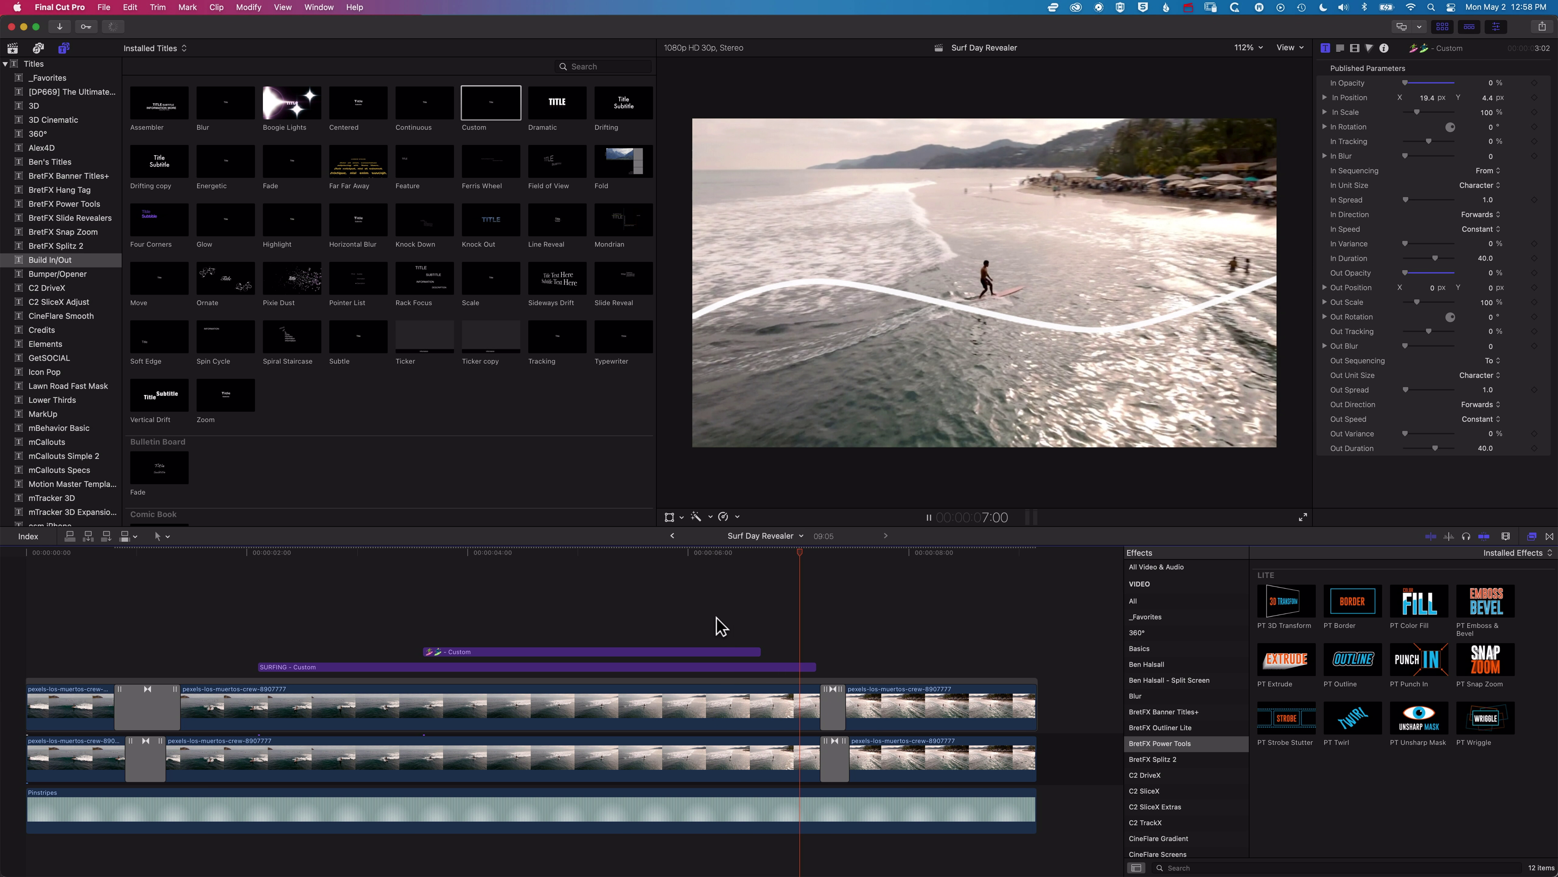
{"action": "key", "text": "space"}
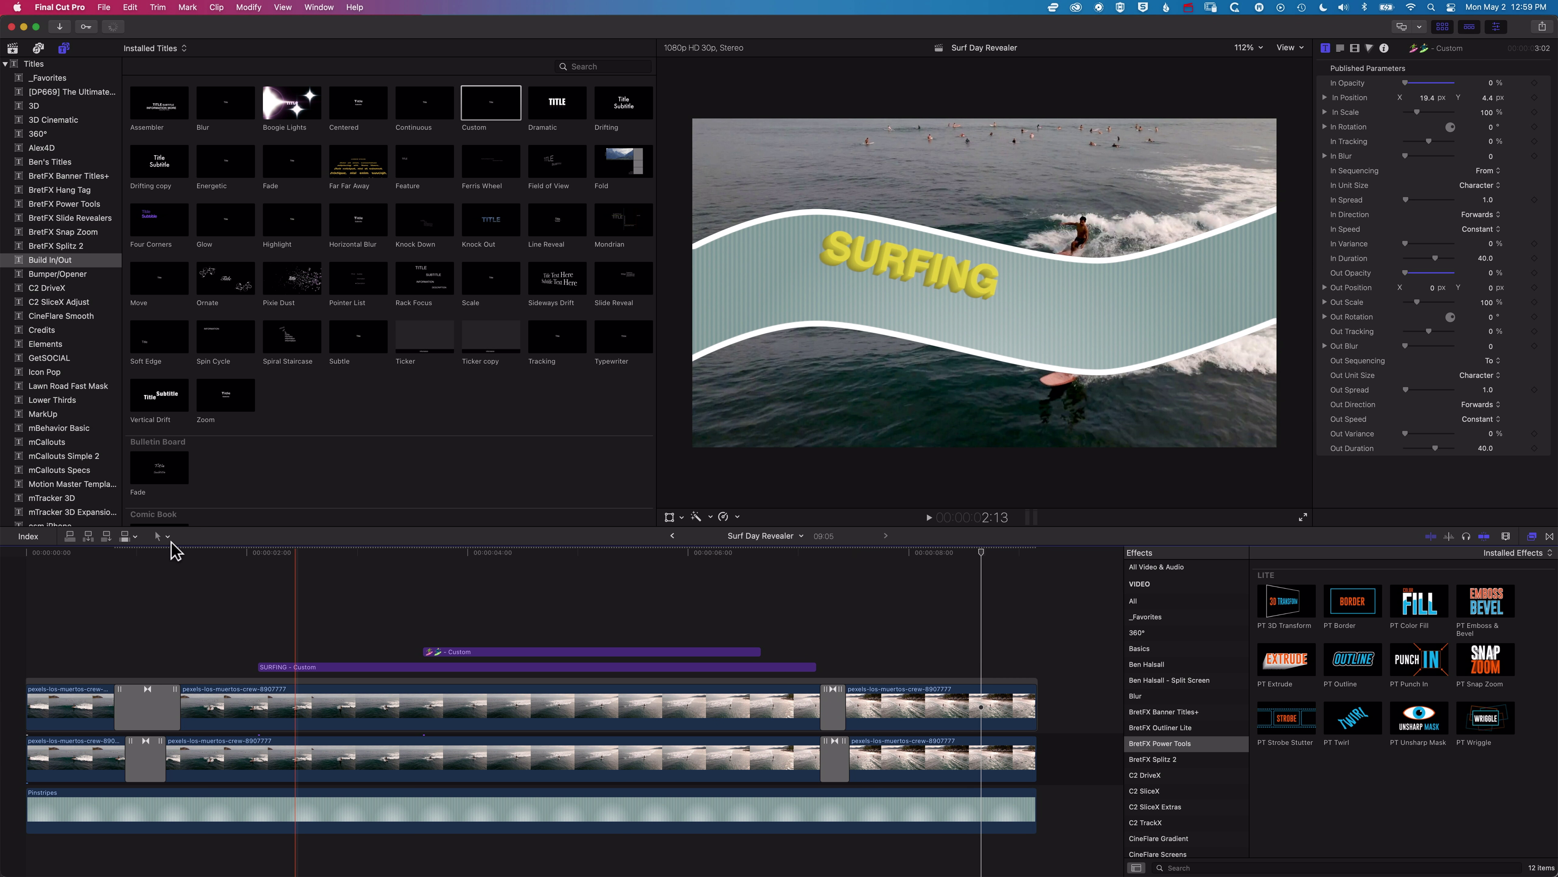
{"action": "left_click", "coordinate": [16, 555]}
{"action": "key", "text": "space"}
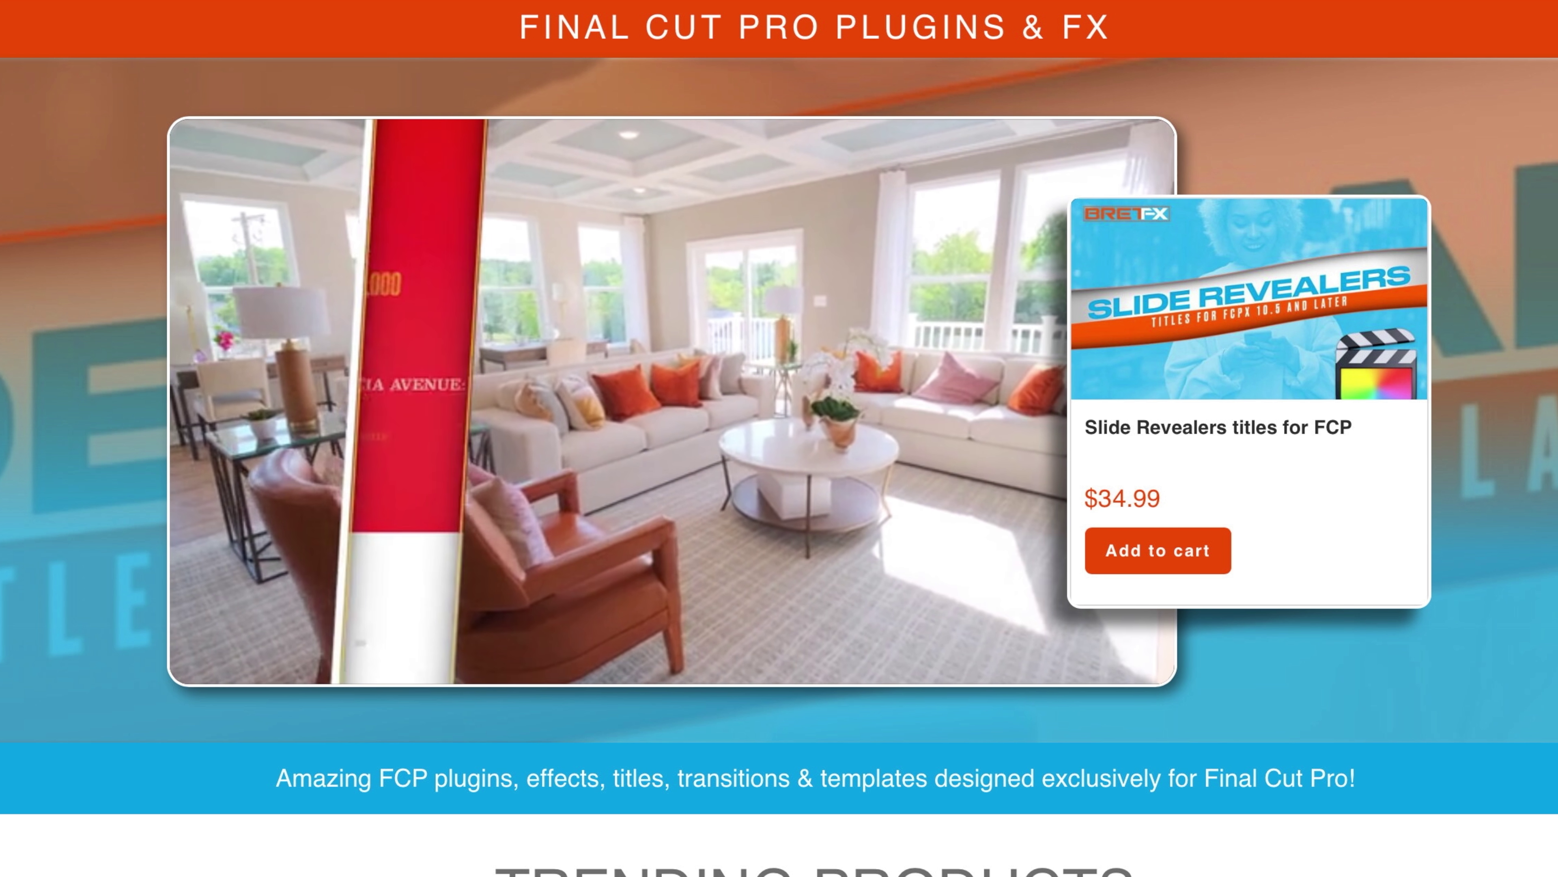
Switch from the BretFX website back to Final Cut Pro
{"action": "key", "text": "super+Tab"}
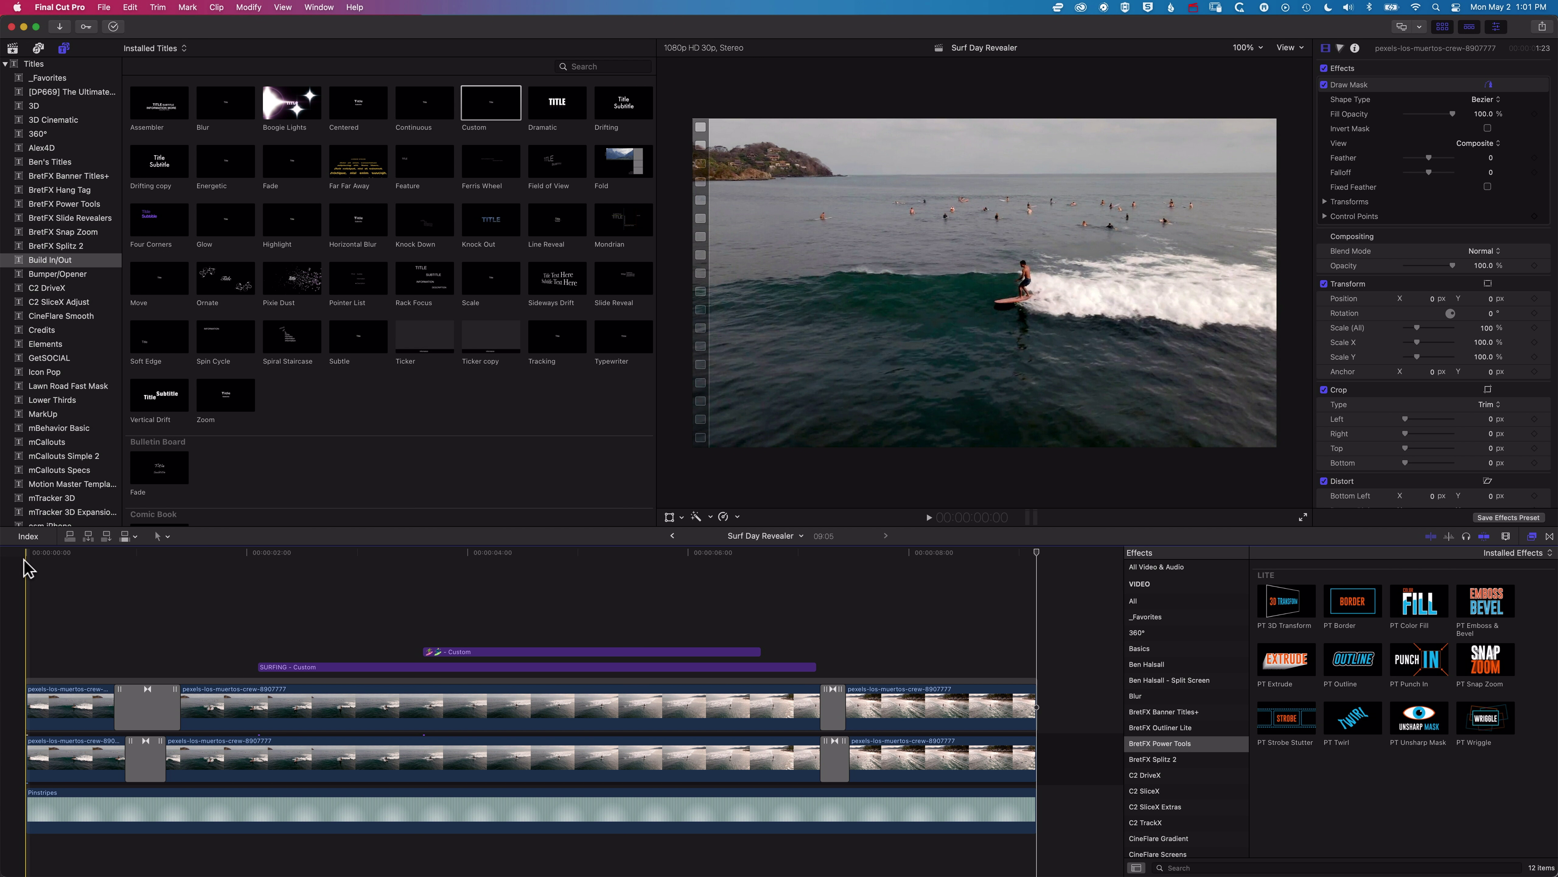
Select the middle upper surf clip and show All Video & Audio in the Effects browser
{"action": "left_click", "coordinate": [435, 809]}
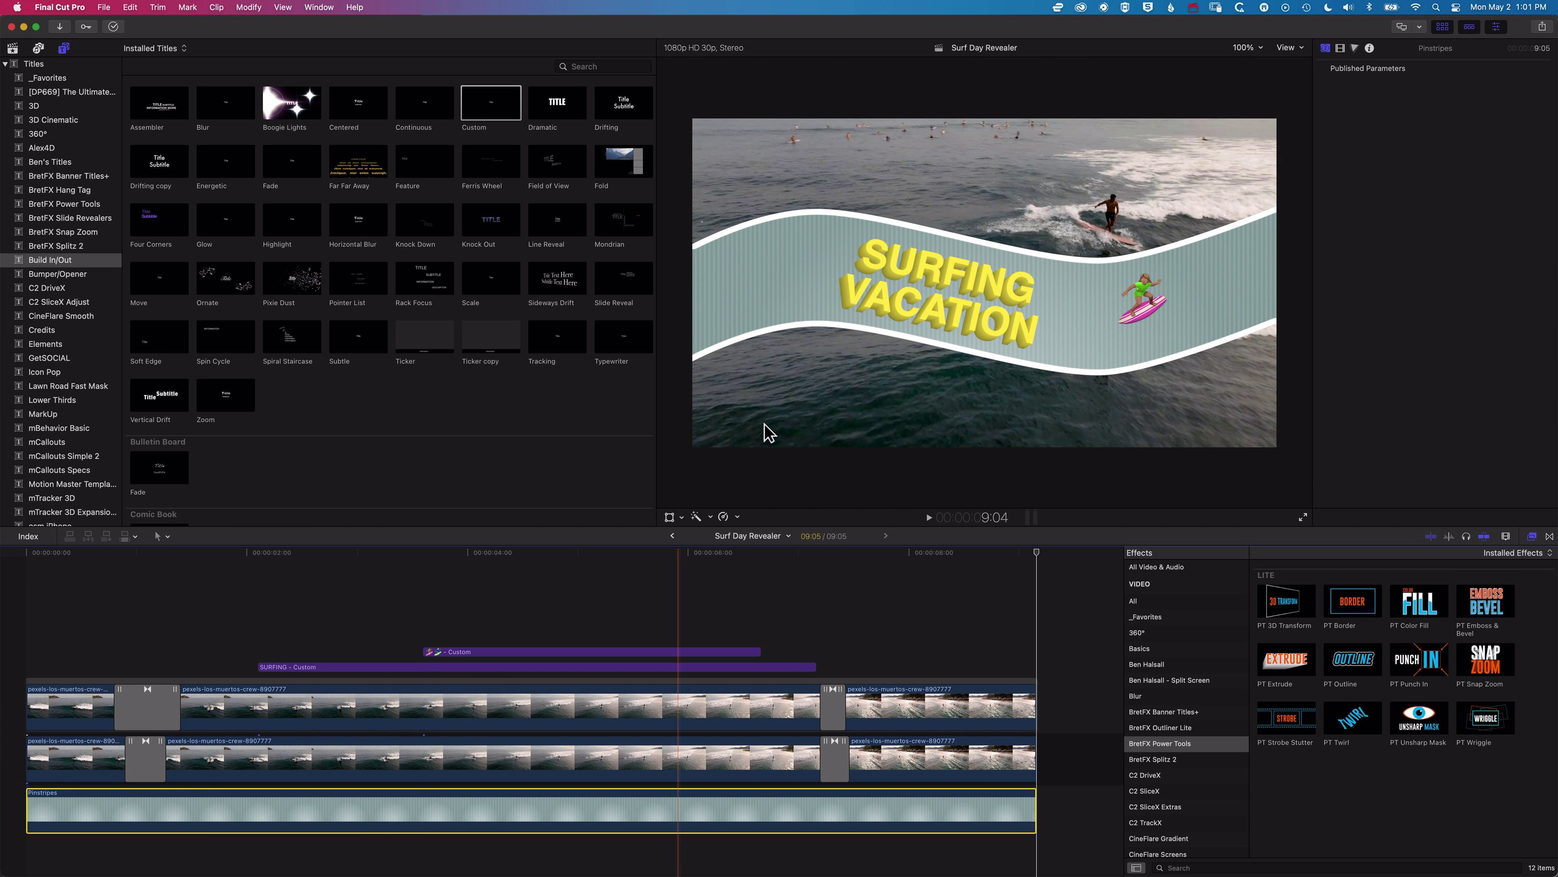
{"action": "left_click", "coordinate": [557, 552]}
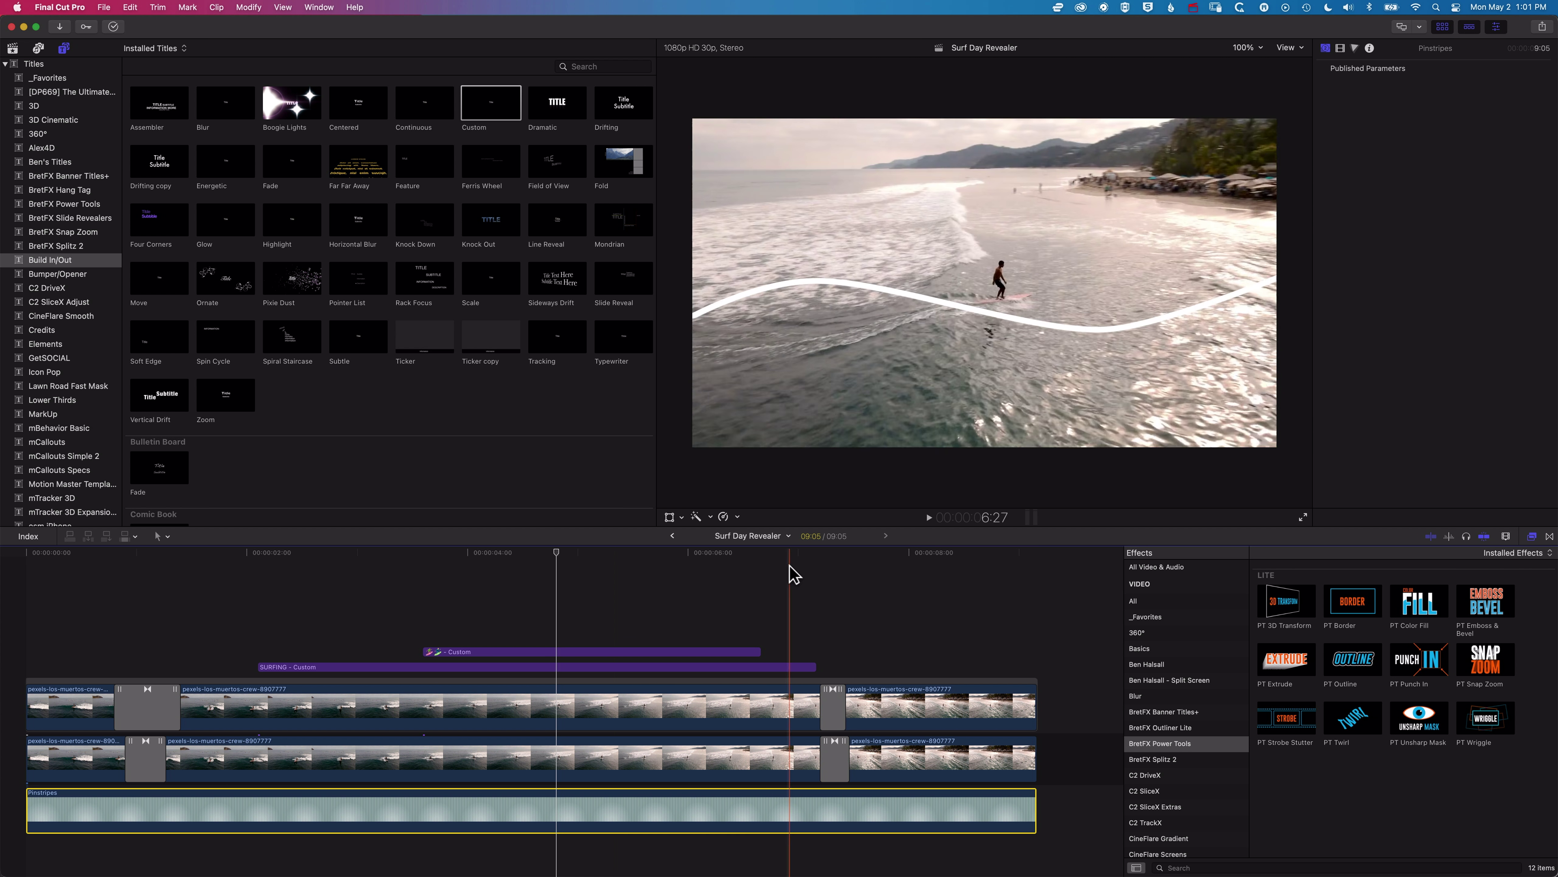
{"action": "left_click", "coordinate": [554, 713]}
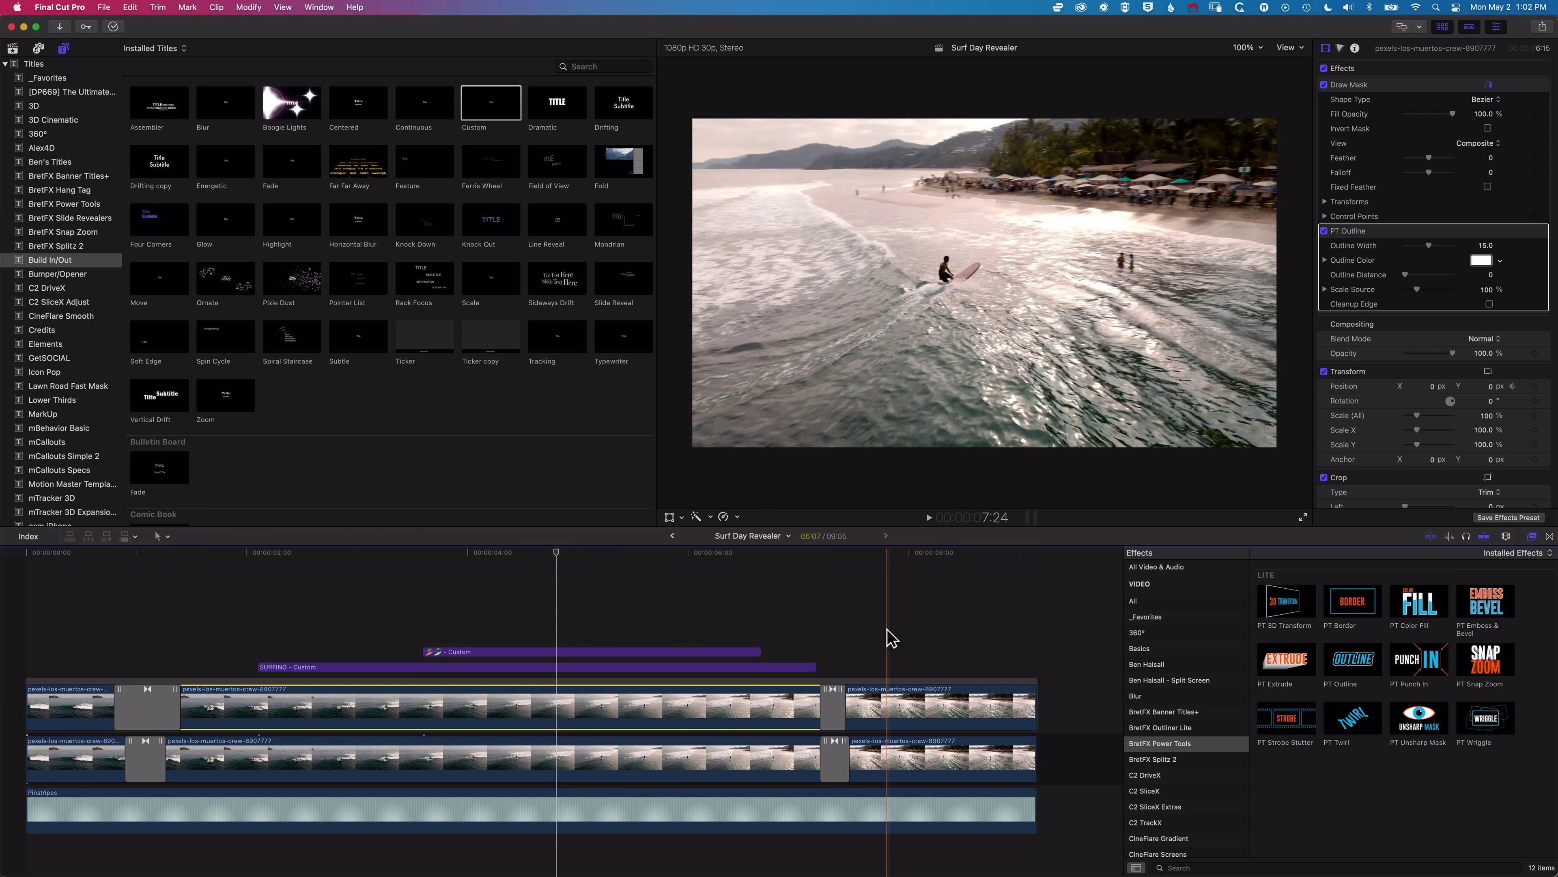
{"action": "left_click", "coordinate": [1180, 570]}
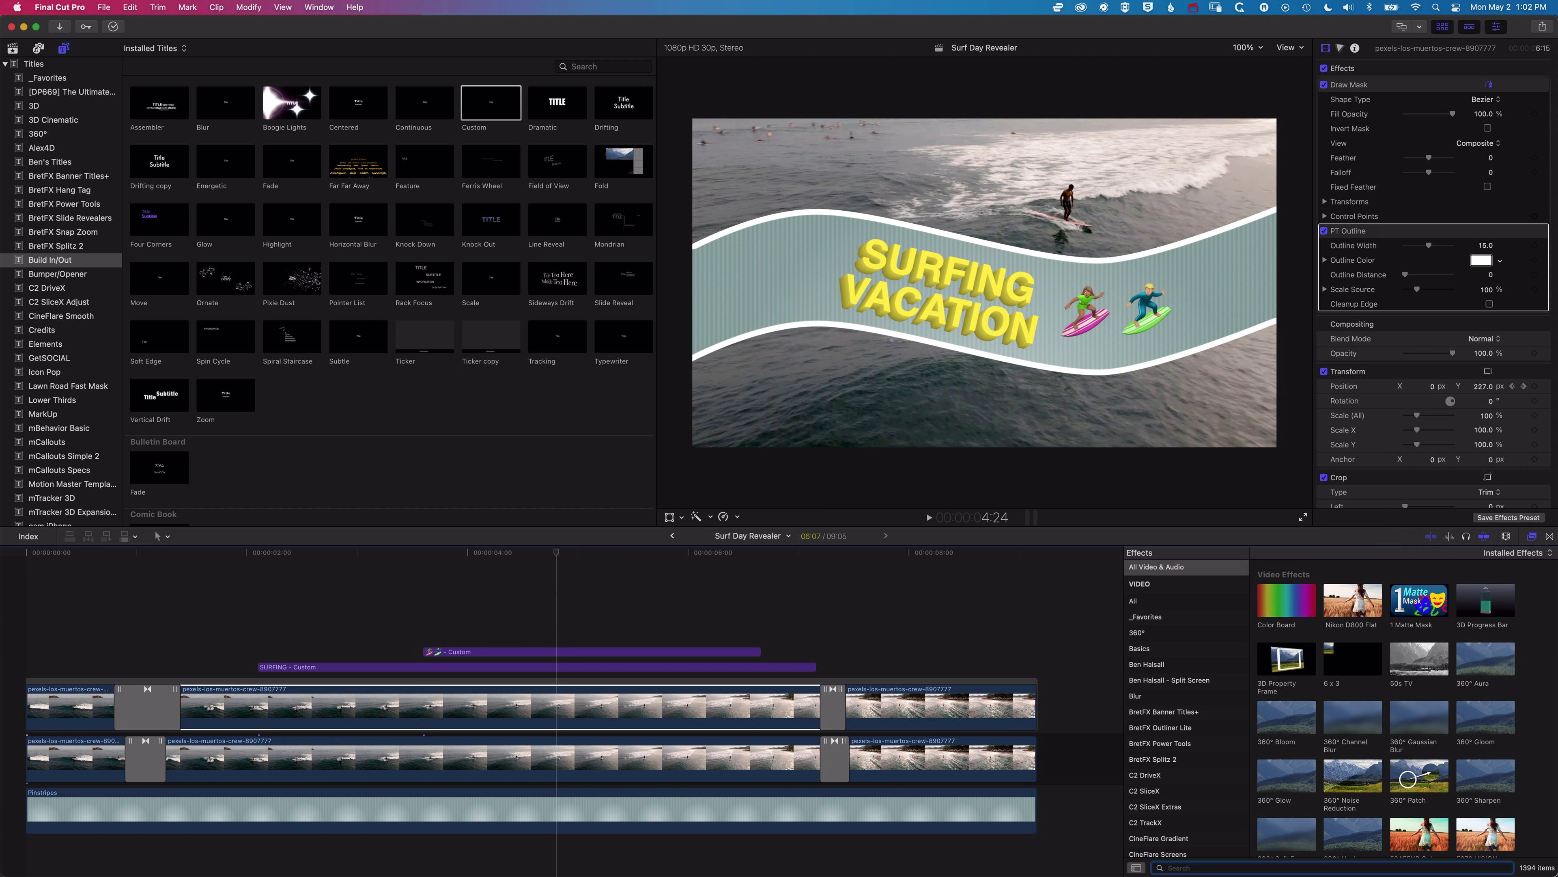
Apply Drop Shadow to the upper surf clip with blur 73.5 and perspective 1.0, then to the lower clip
{"action": "type", "text": "drop"}
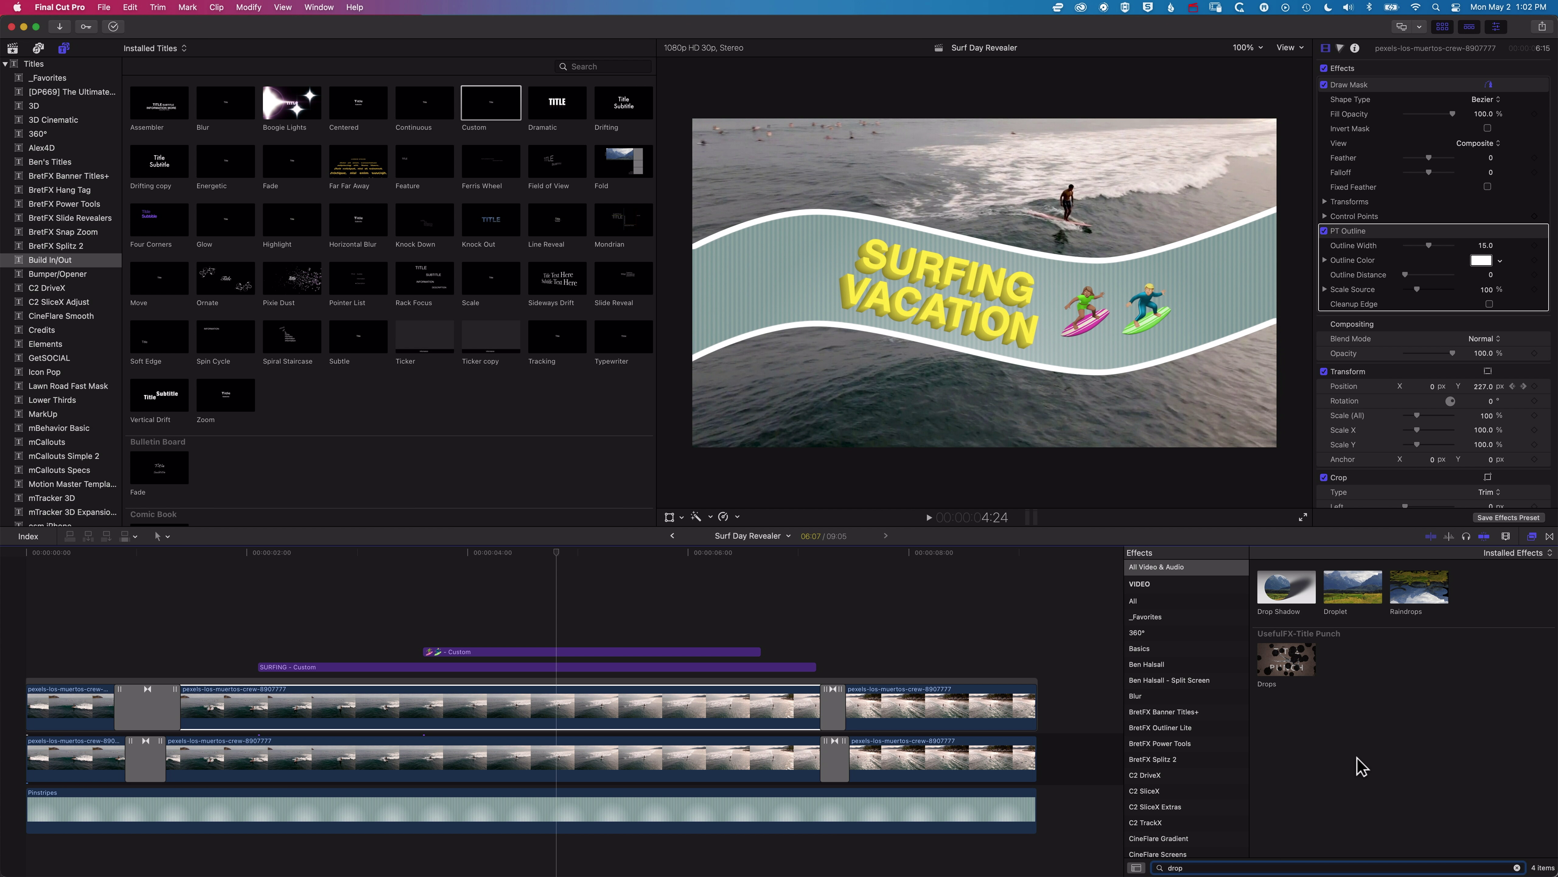
{"action": "left_click_drag", "start_coordinate": [1285, 588], "coordinate": [607, 718]}
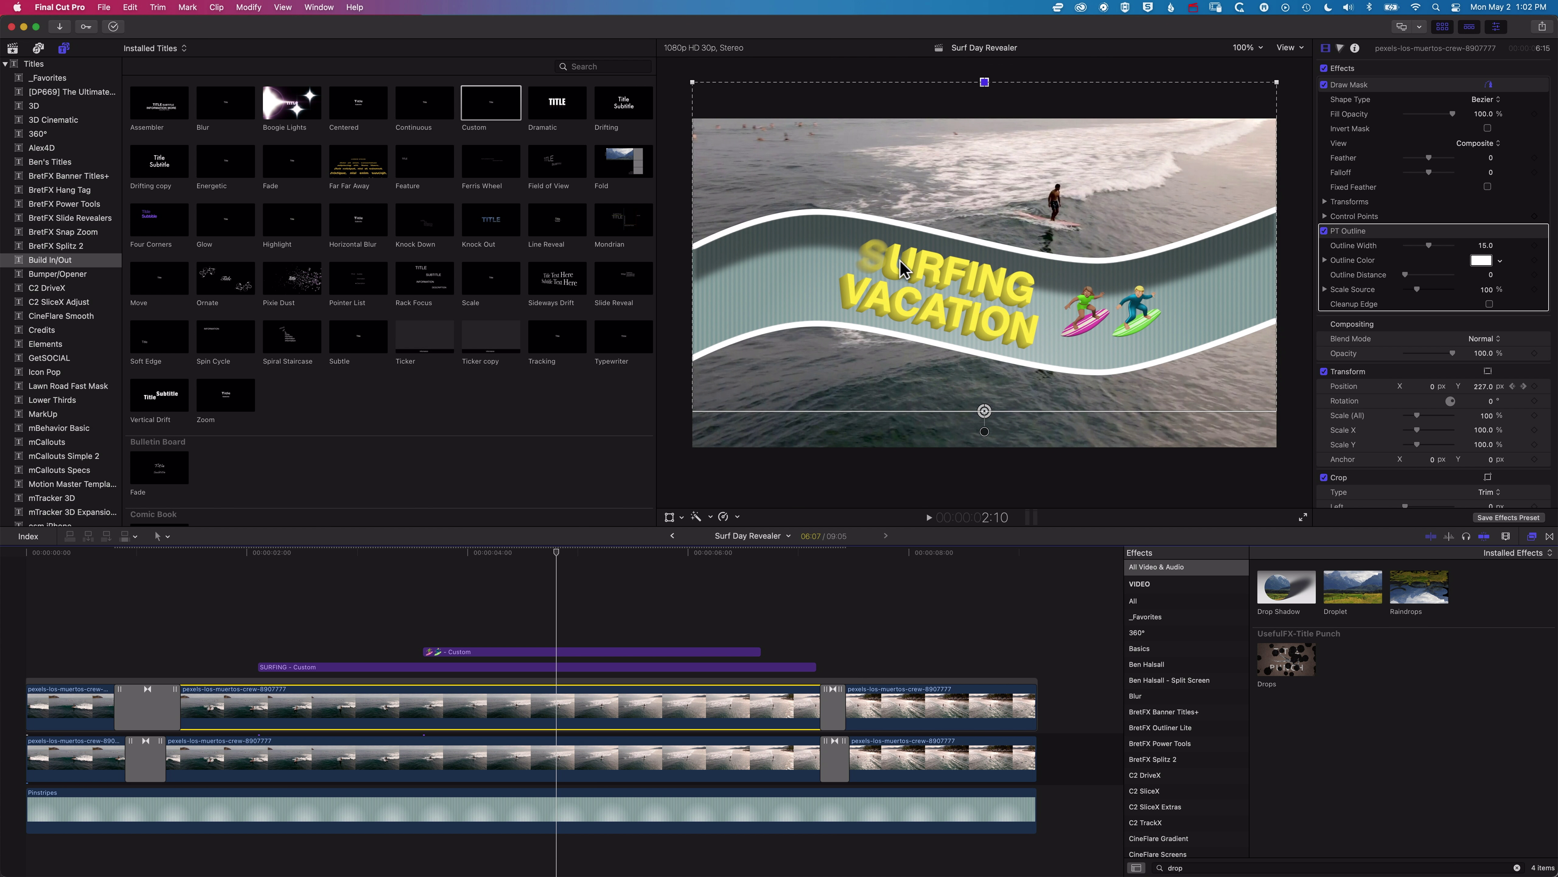
{"action": "left_click_drag", "start_coordinate": [901, 268], "coordinate": [1031, 267]}
{"action": "mouse_move", "coordinate": [942, 370]}
{"action": "left_mouse_down"}
{"action": "mouse_move", "coordinate": [928, 387]}
{"action": "mouse_move", "coordinate": [934, 360]}
{"action": "left_mouse_up"}
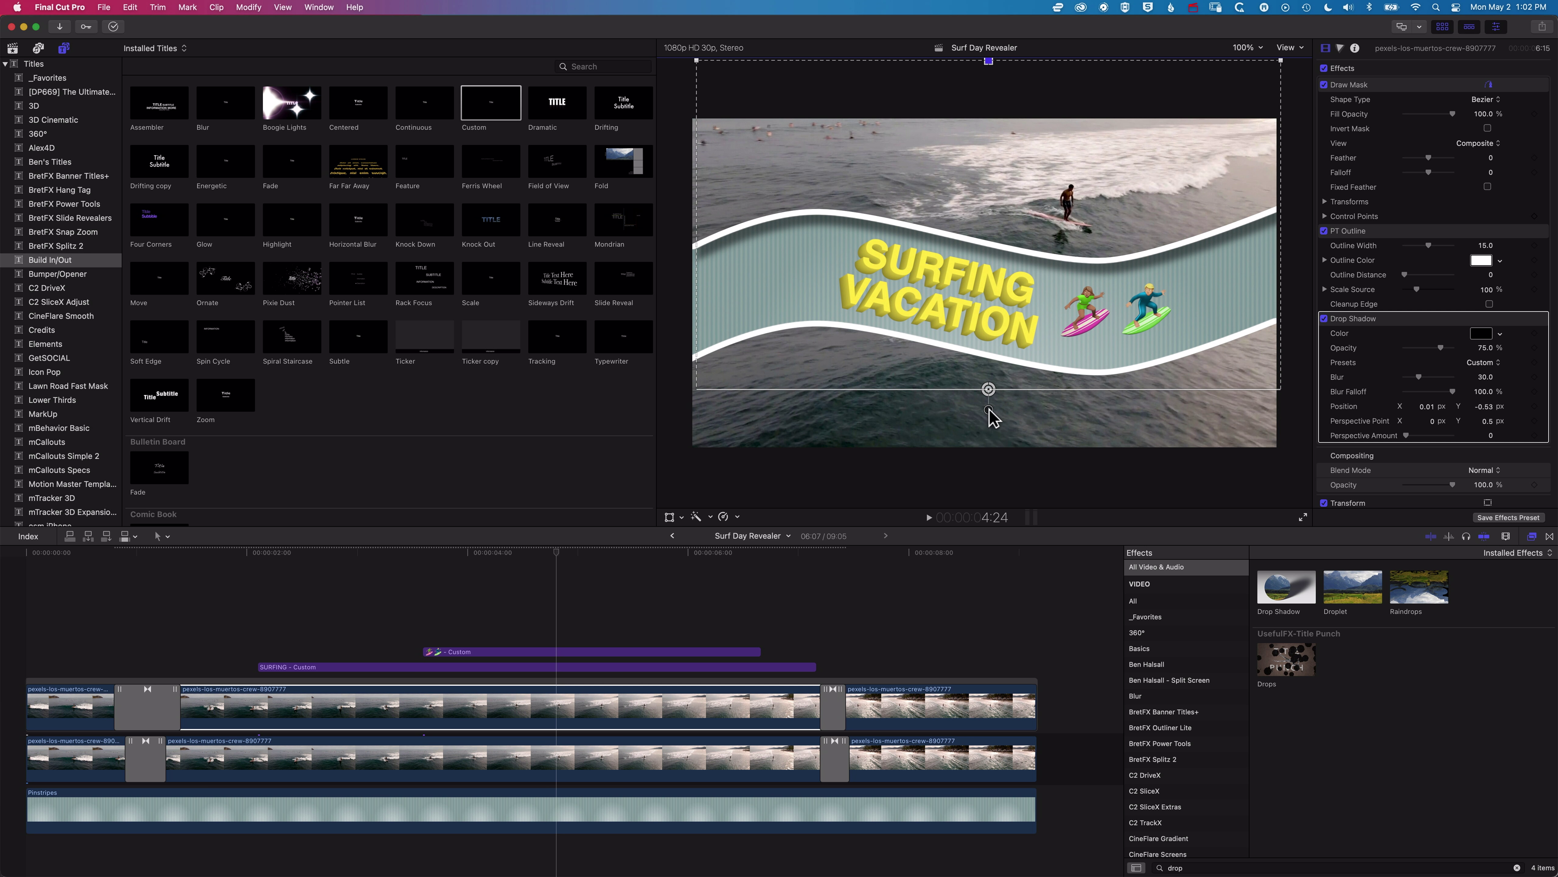
{"action": "left_click_drag", "start_coordinate": [989, 410], "coordinate": [975, 423]}
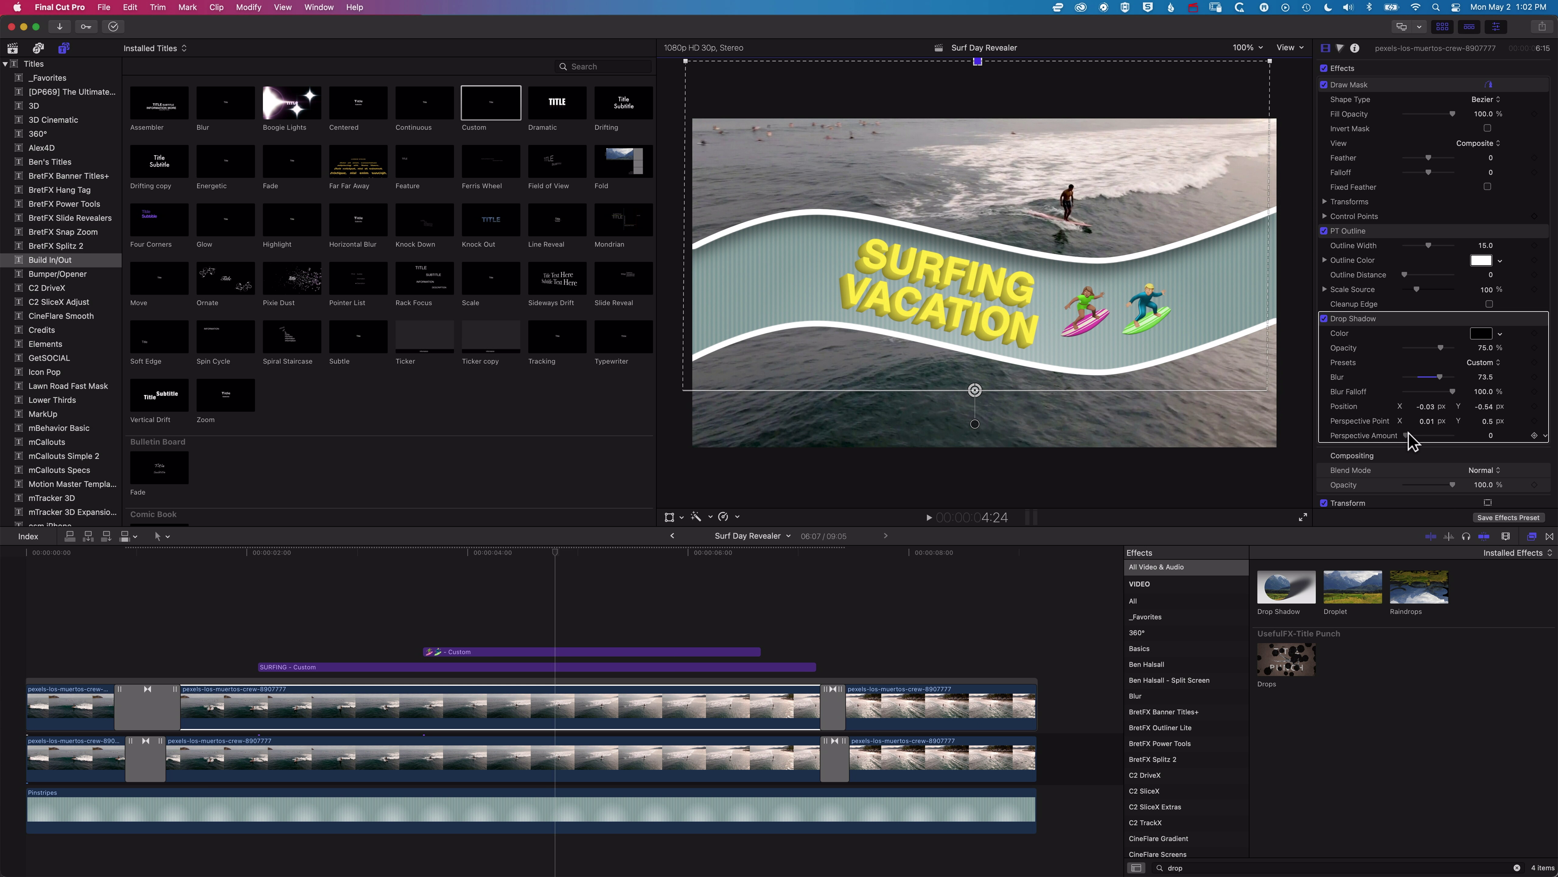
{"action": "left_click_drag", "start_coordinate": [1425, 438], "coordinate": [1452, 435]}
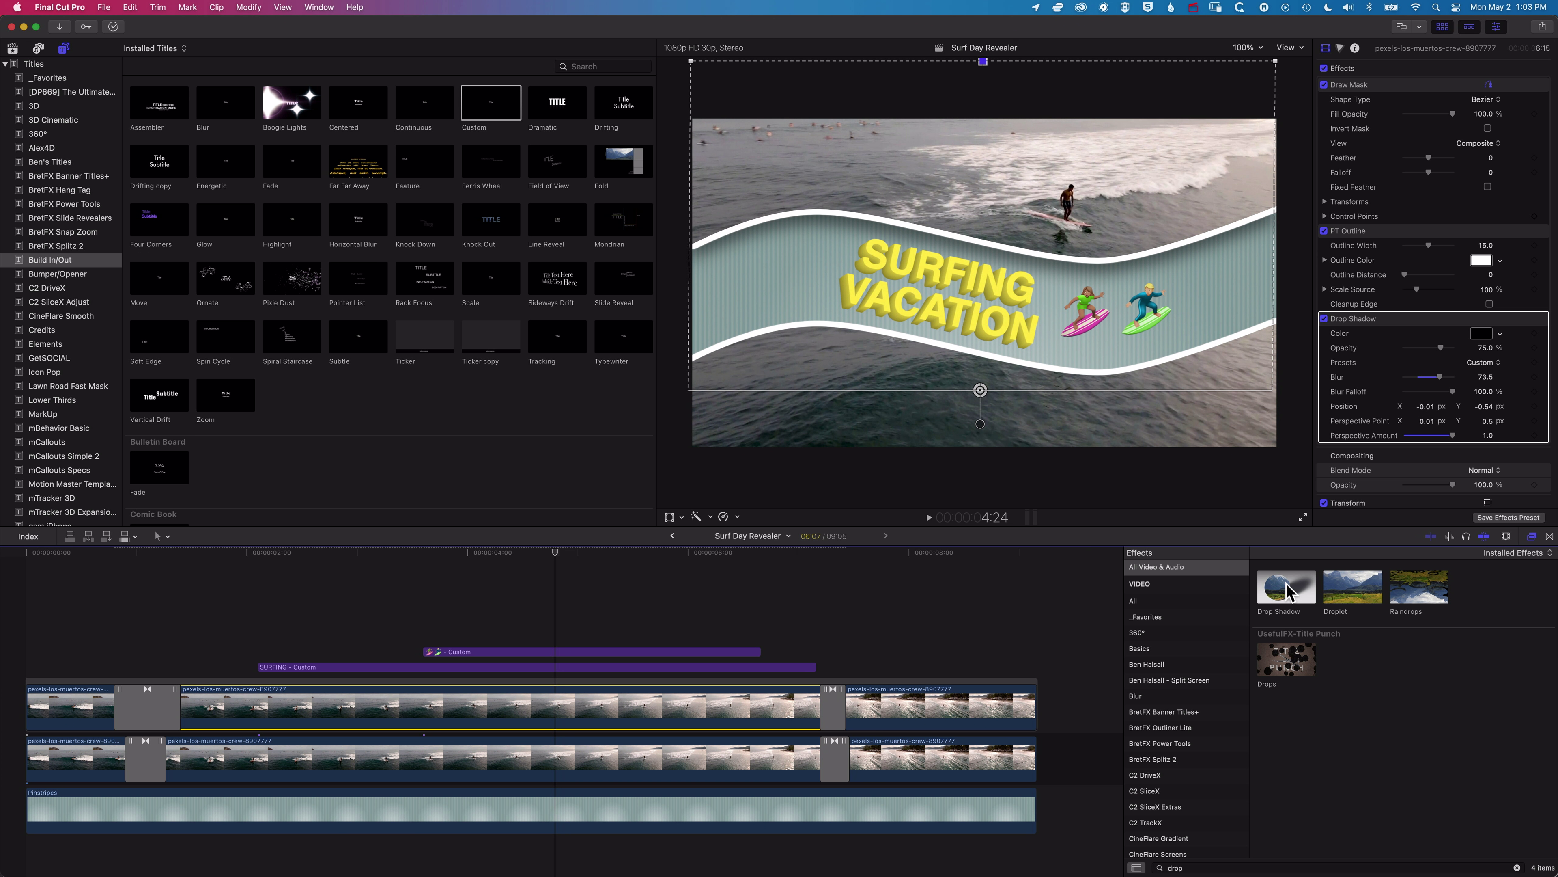
{"action": "left_click_drag", "start_coordinate": [1287, 587], "coordinate": [636, 752]}
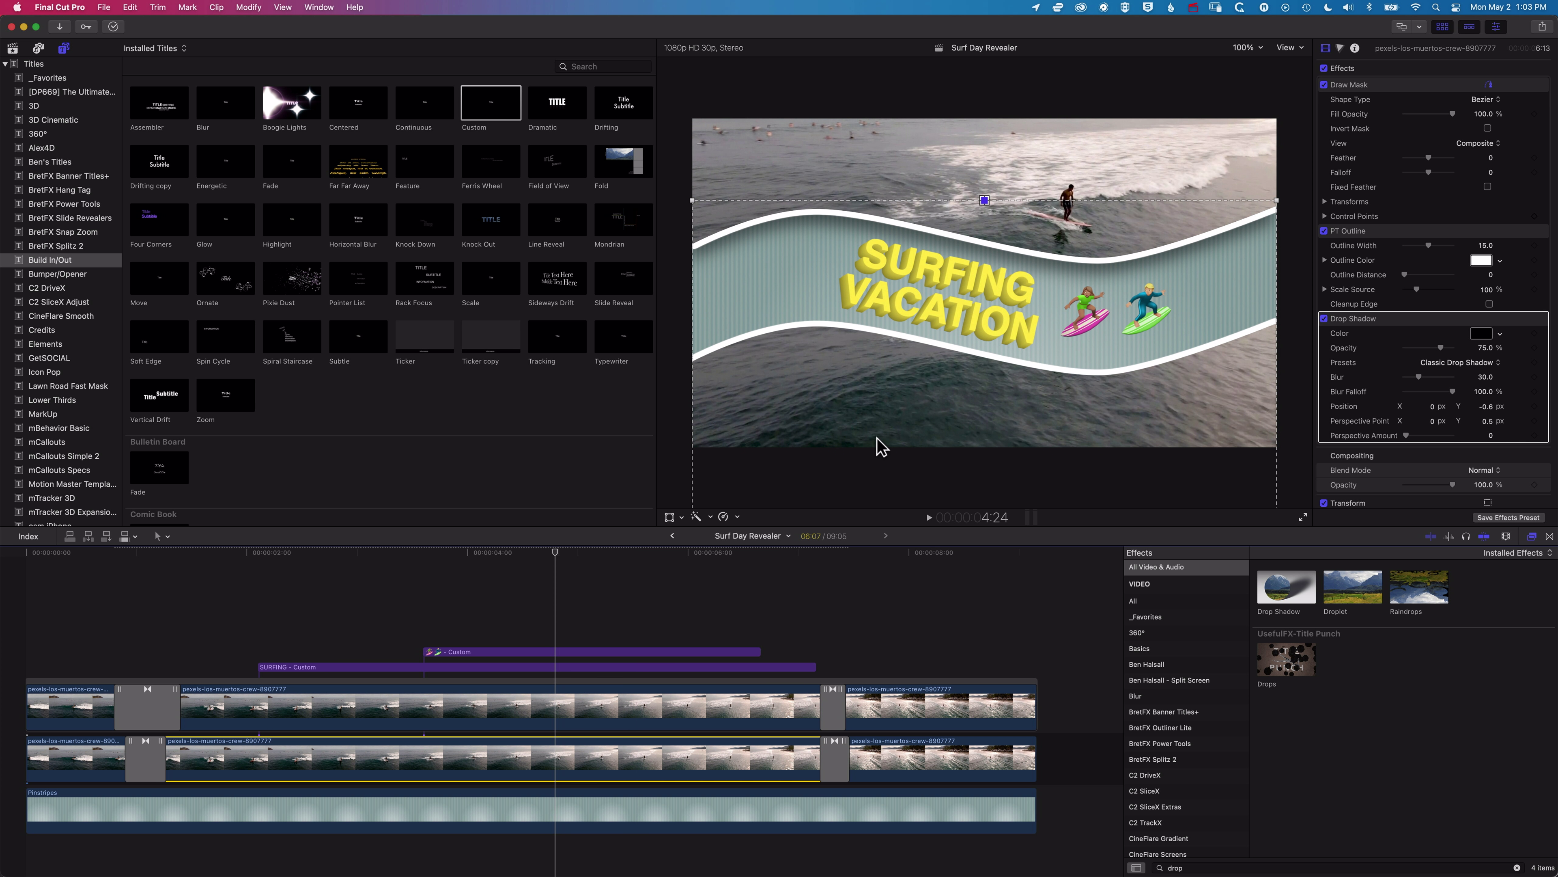
Reposition the lower clip's drop shadow and set its blur to about 75.7
{"action": "mouse_move", "coordinate": [881, 433]}
{"action": "left_mouse_down"}
{"action": "mouse_move", "coordinate": [881, 407]}
{"action": "mouse_move", "coordinate": [876, 446]}
{"action": "left_mouse_up"}
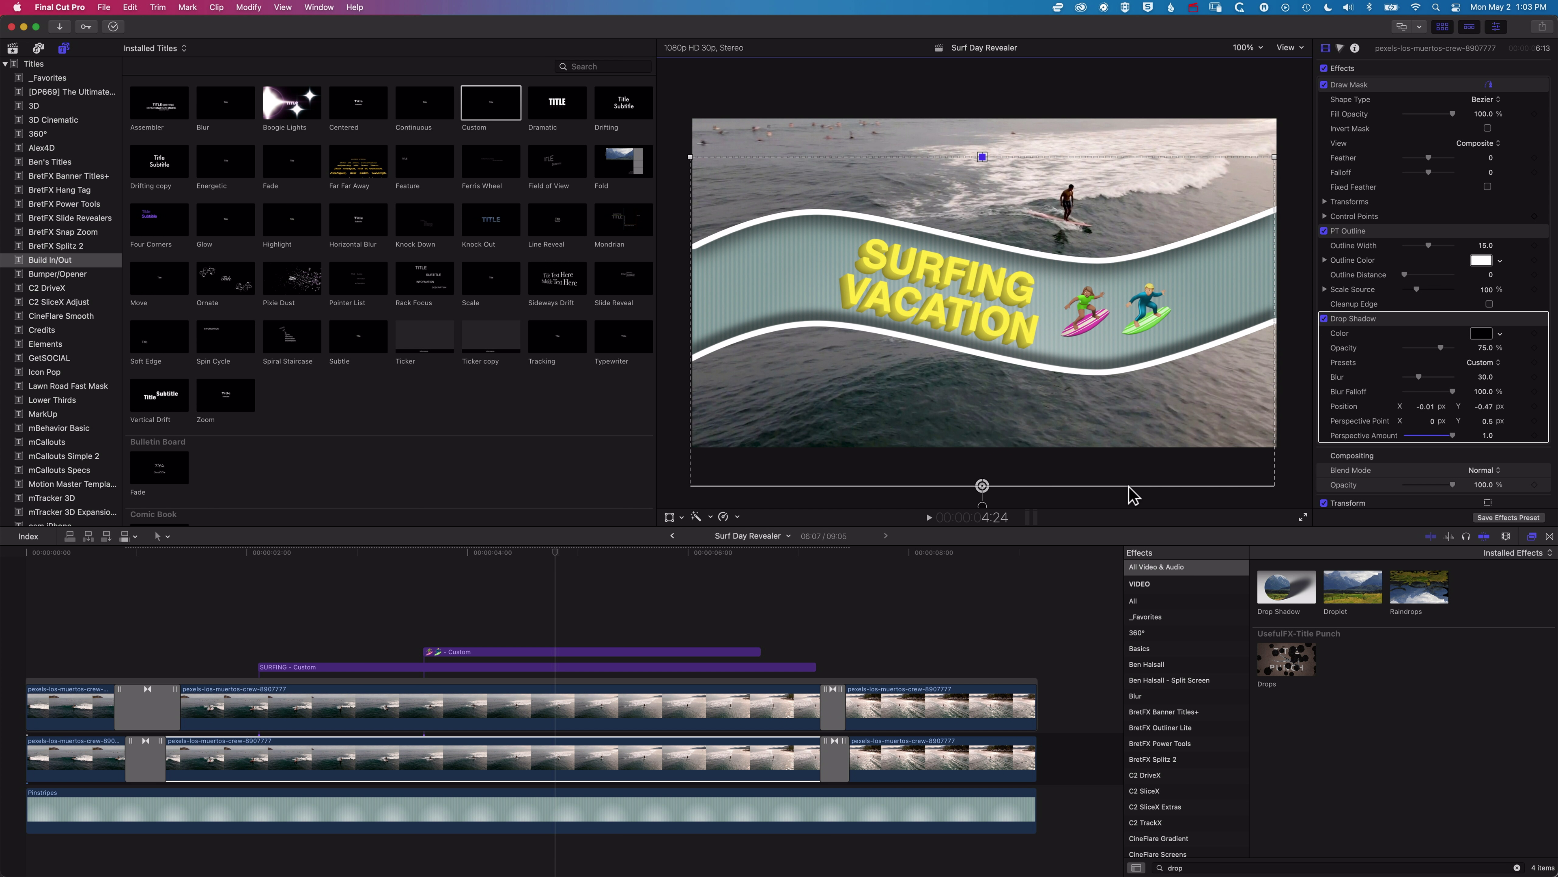
{"action": "left_click_drag", "start_coordinate": [983, 511], "coordinate": [989, 549]}
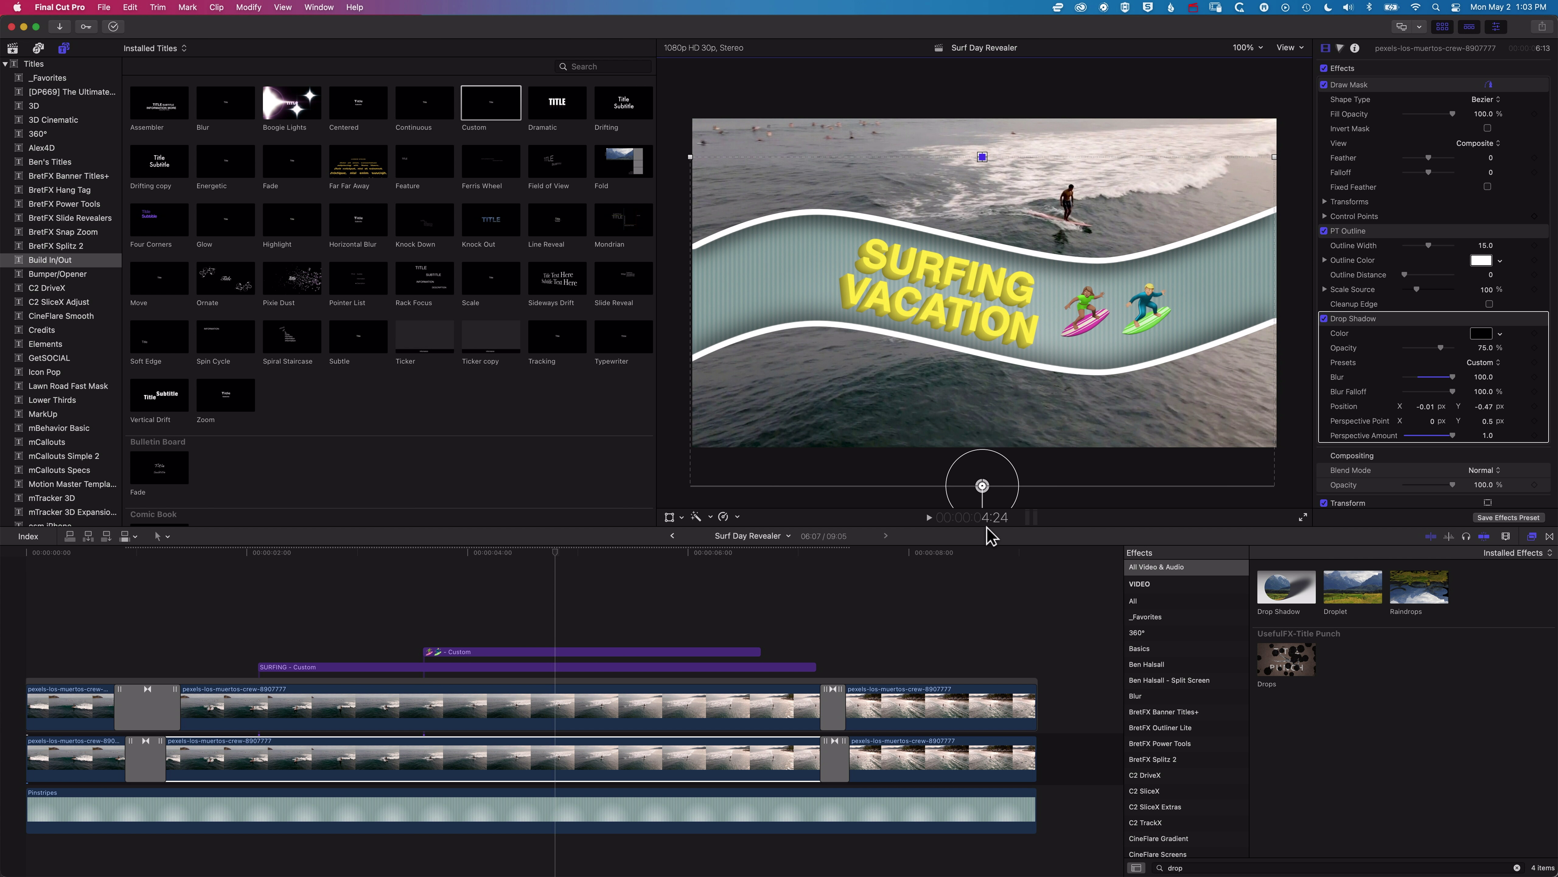
{"action": "left_click_drag", "start_coordinate": [988, 527], "coordinate": [990, 488]}
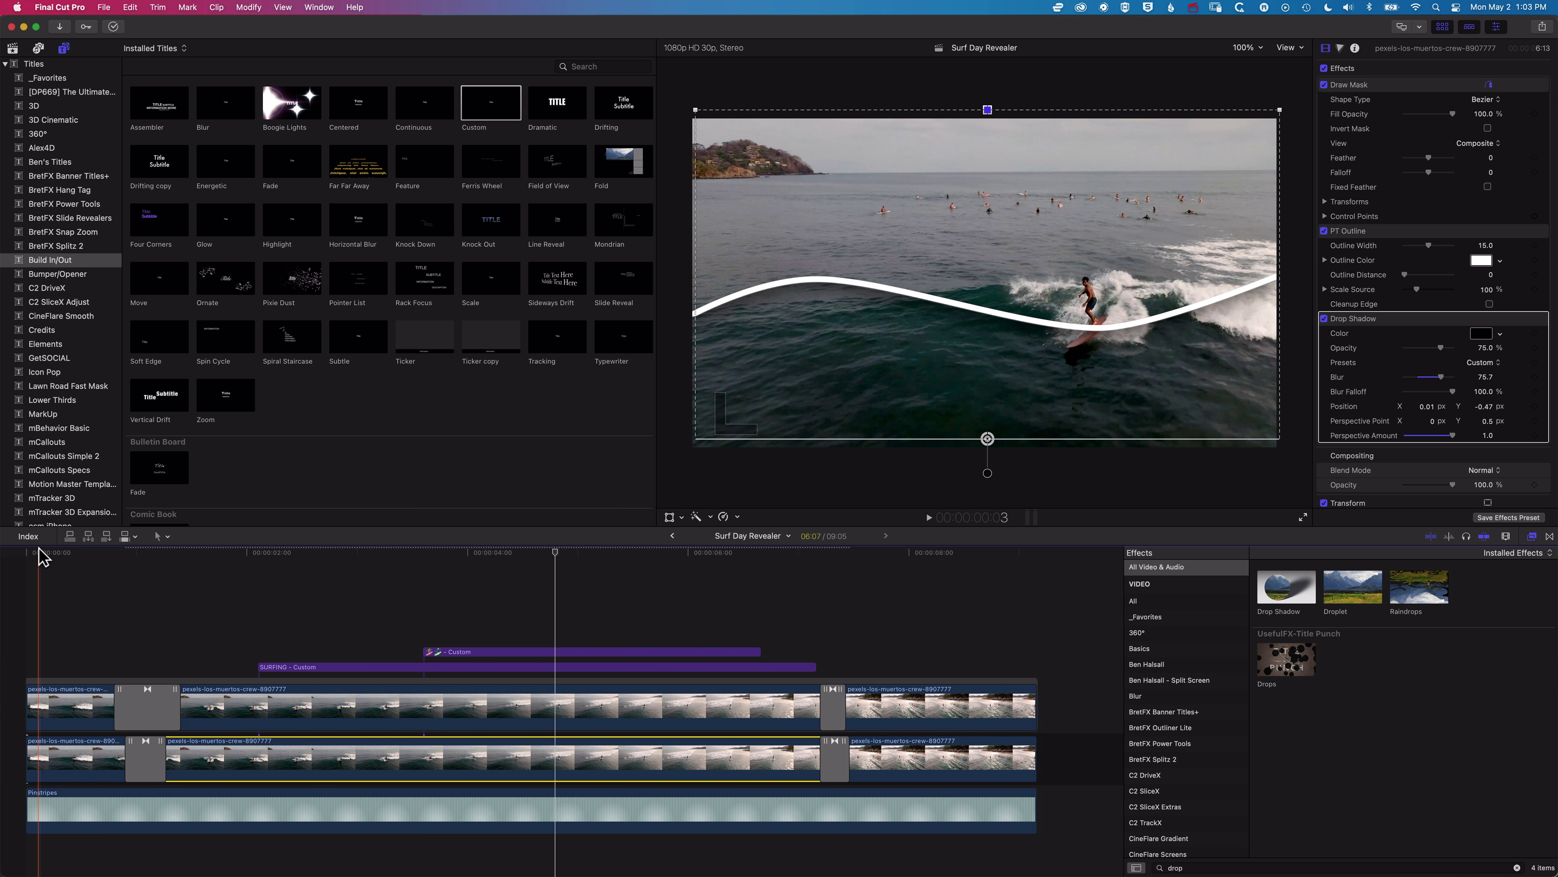
{"action": "left_click", "coordinate": [8, 556]}
{"action": "key", "text": "space"}
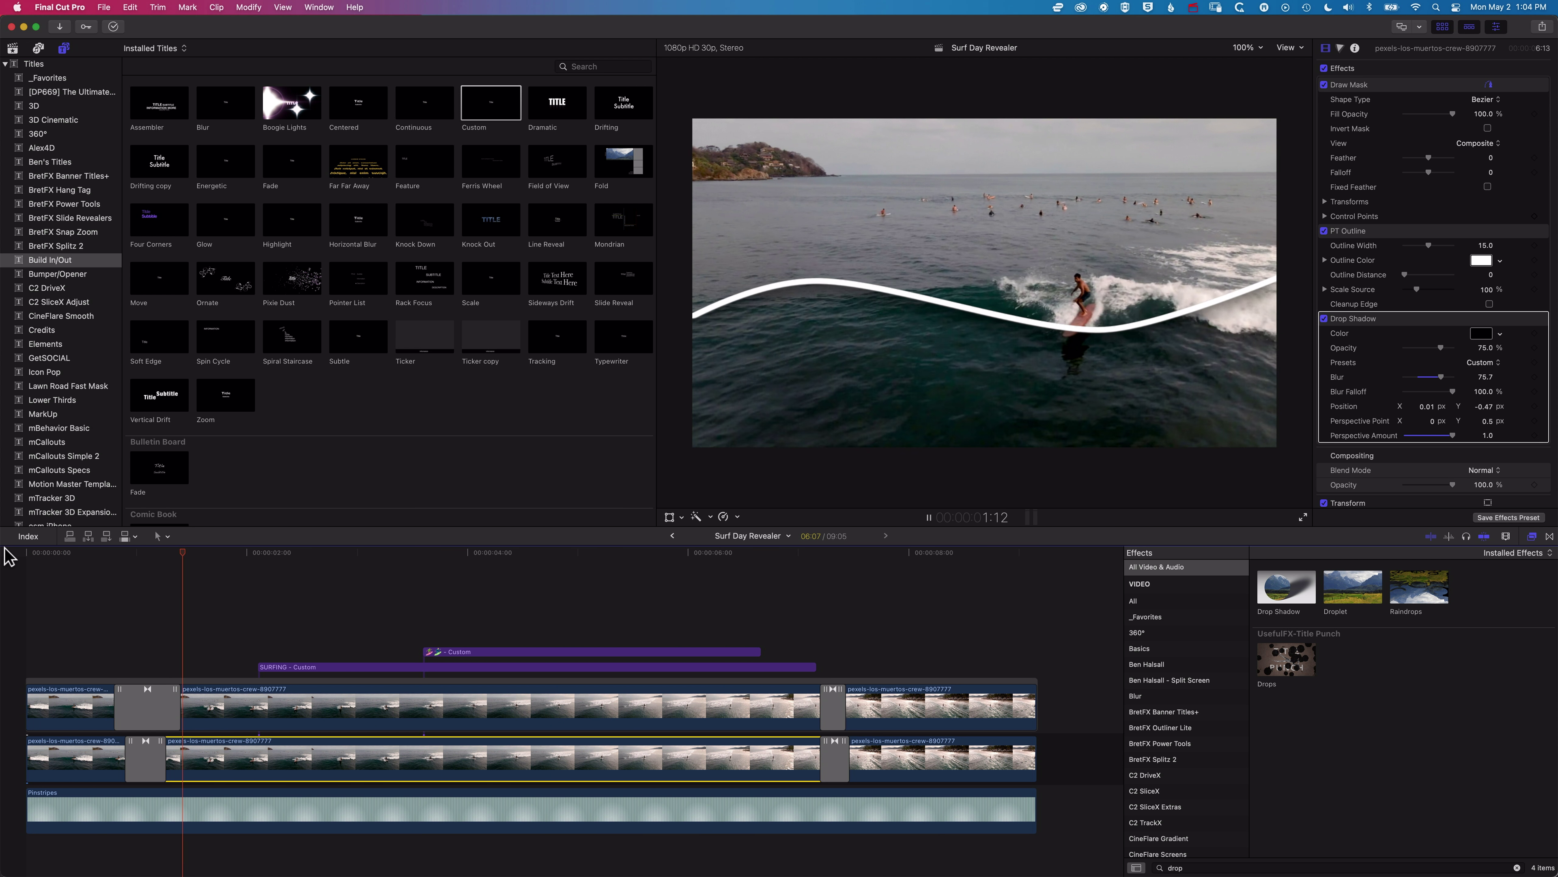